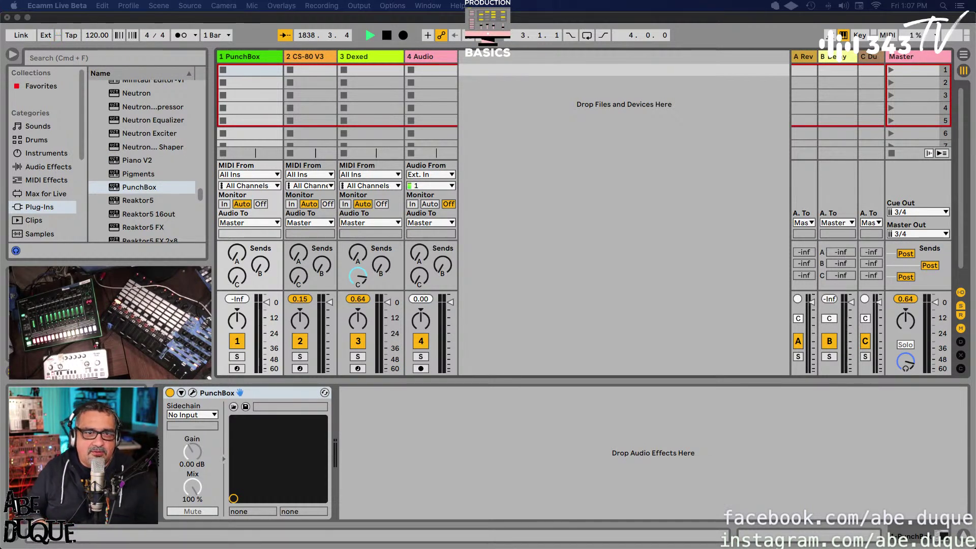
- Open the PunchBox plug-in window from track 1 and position it clear over the session view
{"action": "left_click", "coordinate": [241, 60]}
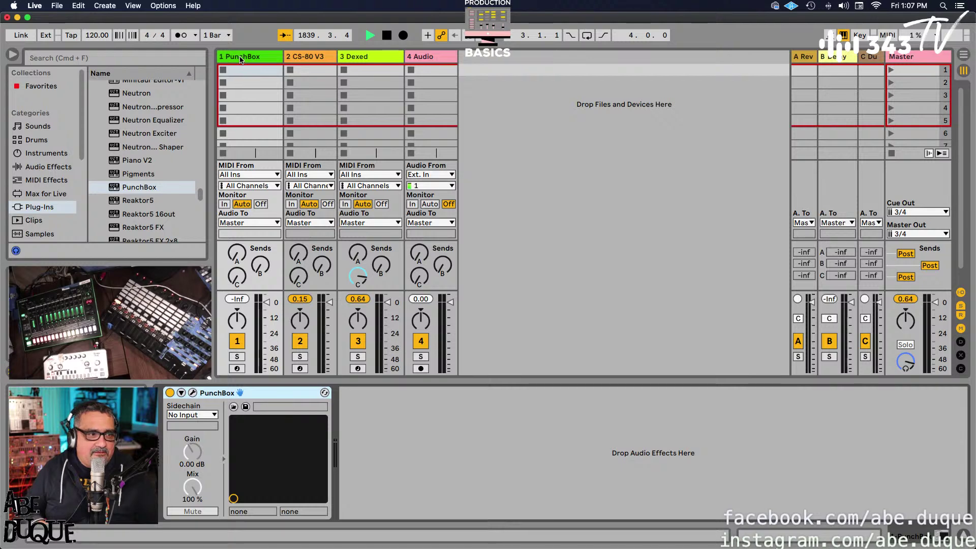
{"action": "left_click", "coordinate": [192, 392]}
{"action": "left_click_drag", "start_coordinate": [803, 170], "coordinate": [651, 91]}
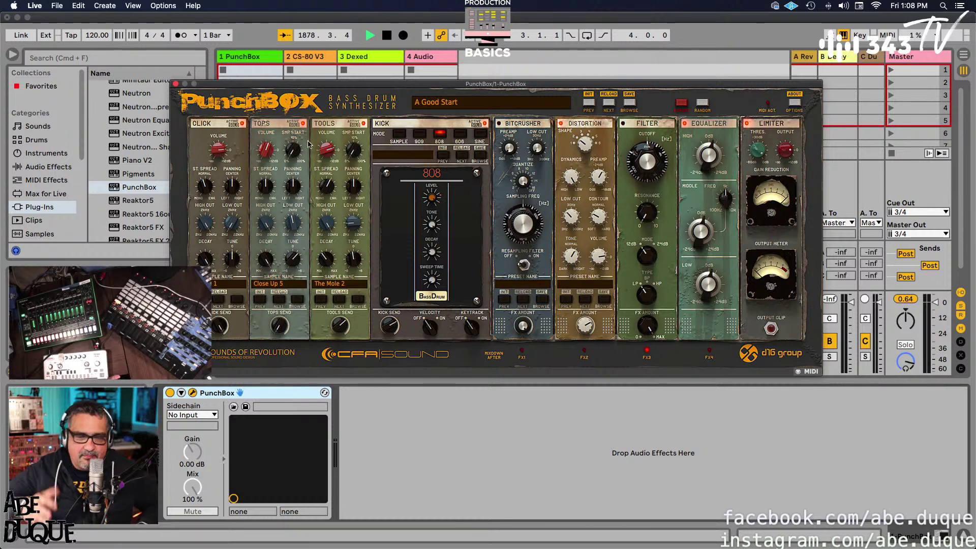
{"action": "left_click_drag", "start_coordinate": [414, 86], "coordinate": [403, 105]}
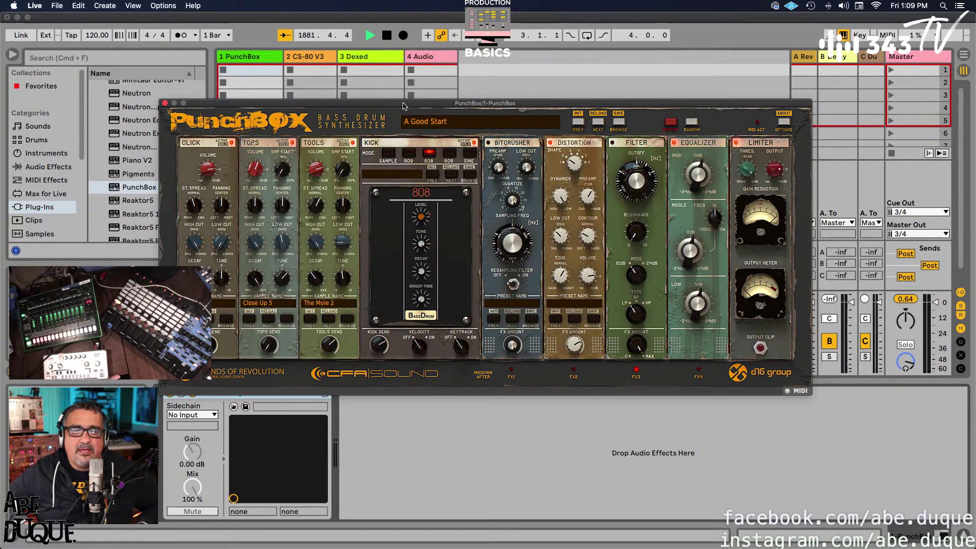
- Browse PunchBox's preset list with its mode, type and genre filters, and close it without loading a preset
{"action": "left_click", "coordinate": [438, 123]}
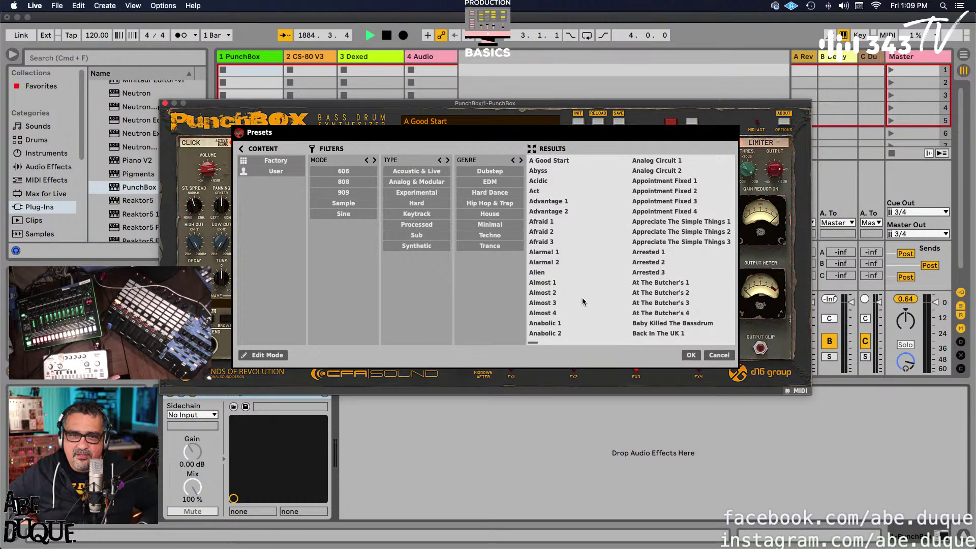
{"action": "mouse_move", "coordinate": [534, 342]}
{"action": "left_mouse_down"}
{"action": "mouse_move", "coordinate": [696, 346]}
{"action": "mouse_move", "coordinate": [542, 344]}
{"action": "left_mouse_up"}
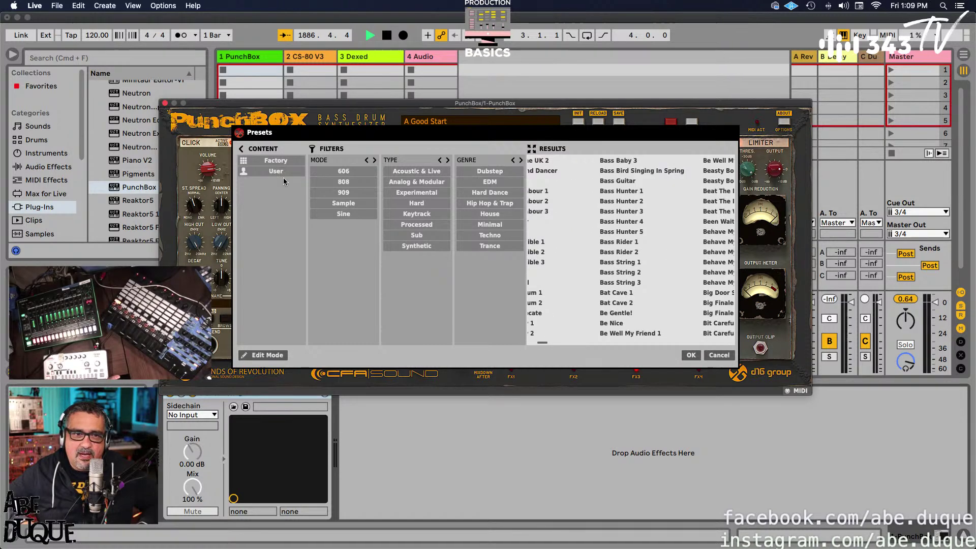
{"action": "left_click", "coordinate": [720, 356]}
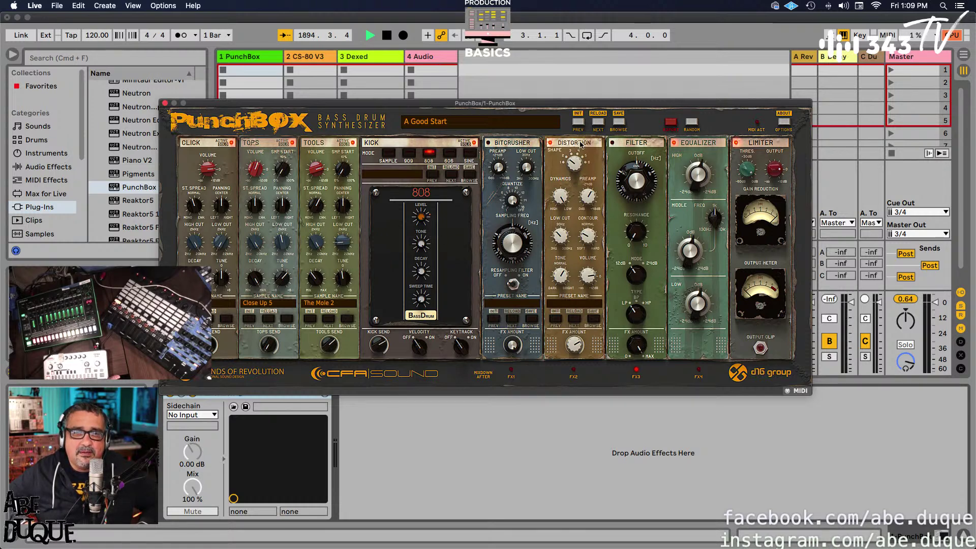
- Create an empty MIDI clip in the first slot of the PunchBox track and audition piano-roll keys with note preview enabled
{"action": "left_click_drag", "start_coordinate": [380, 106], "coordinate": [560, 91]}
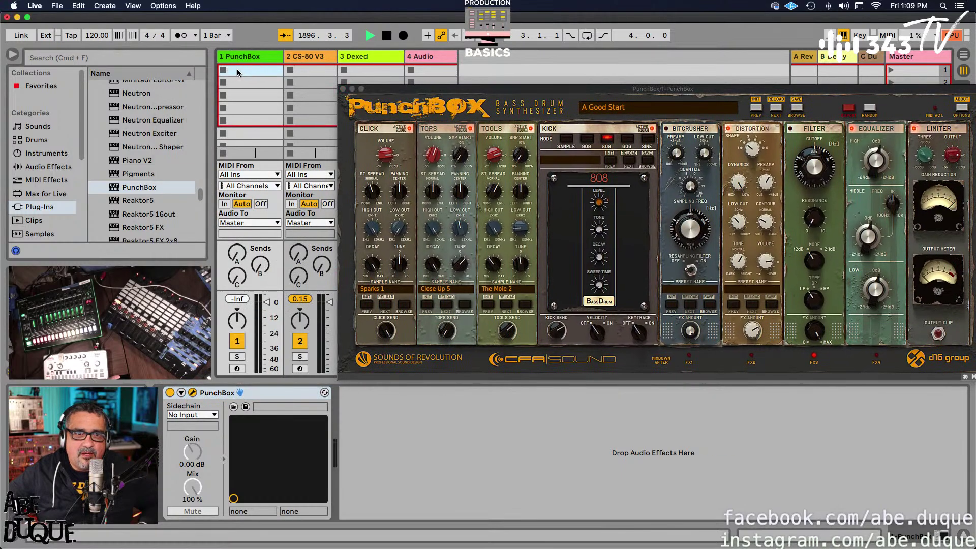
{"action": "double_click", "coordinate": [239, 71]}
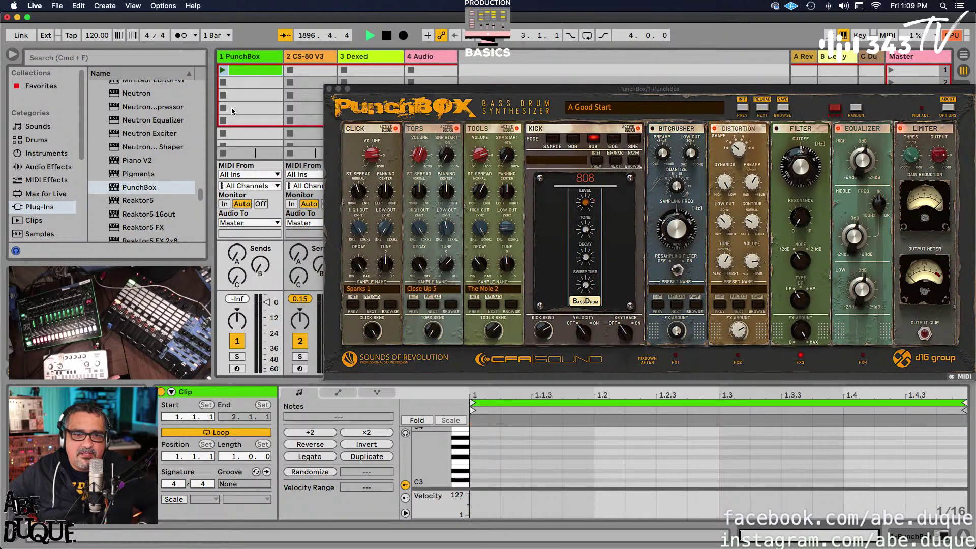
{"action": "left_click", "coordinate": [405, 433]}
{"action": "left_click", "coordinate": [457, 445]}
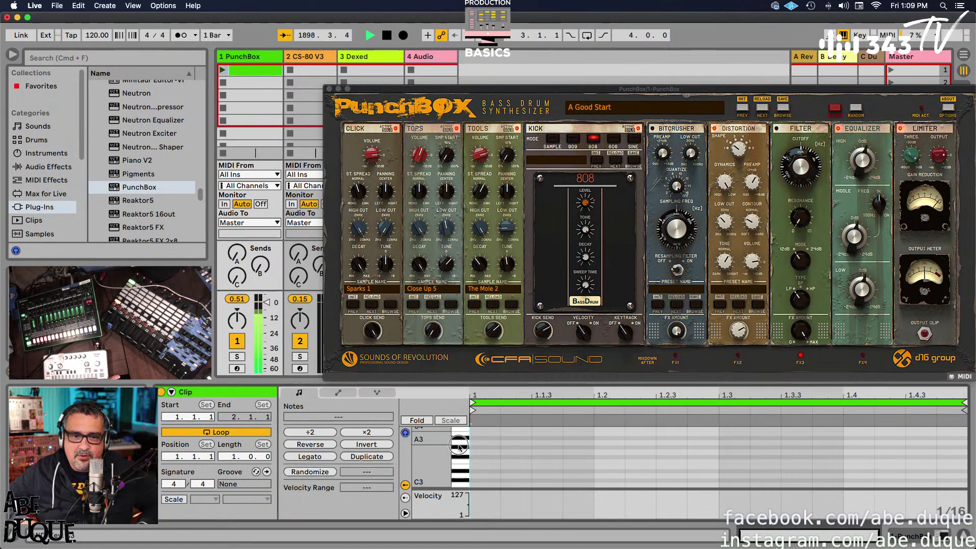
{"action": "left_click", "coordinate": [460, 477]}
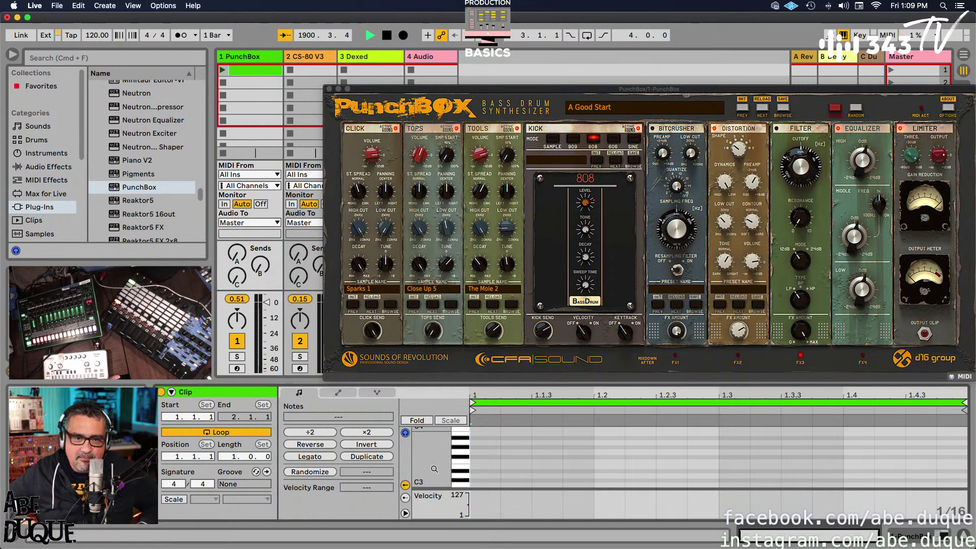
{"action": "left_click_drag", "start_coordinate": [434, 470], "coordinate": [433, 468]}
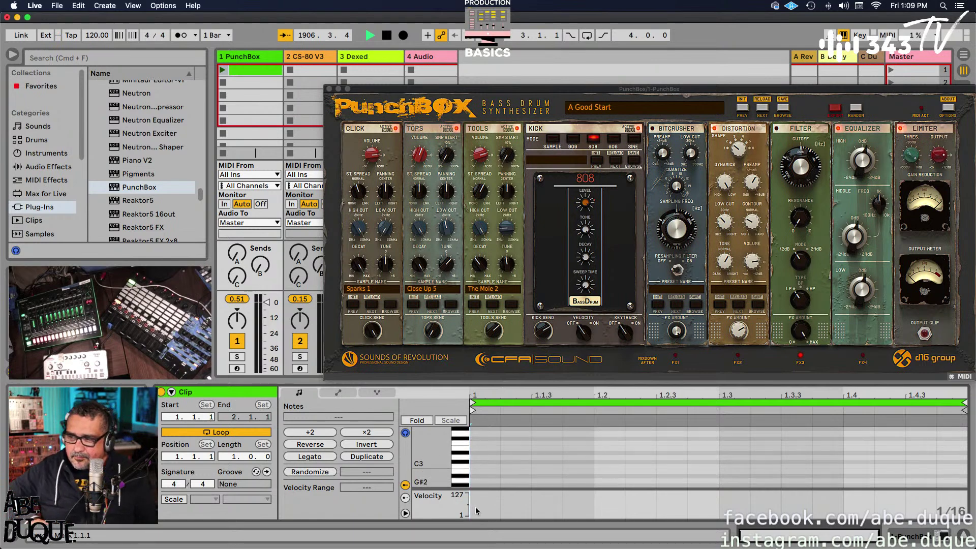
- Add one note on each of the clip's four beats, alternating A2 and G#2, and launch the clip
{"action": "left_click_drag", "start_coordinate": [531, 93], "coordinate": [417, 97]}
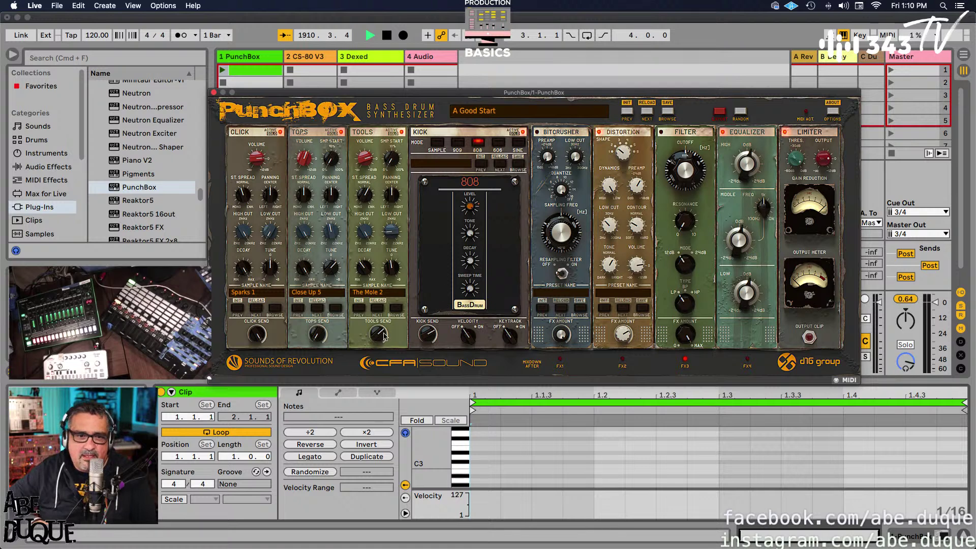
{"action": "double_click", "coordinate": [482, 482]}
{"action": "double_click", "coordinate": [601, 485]}
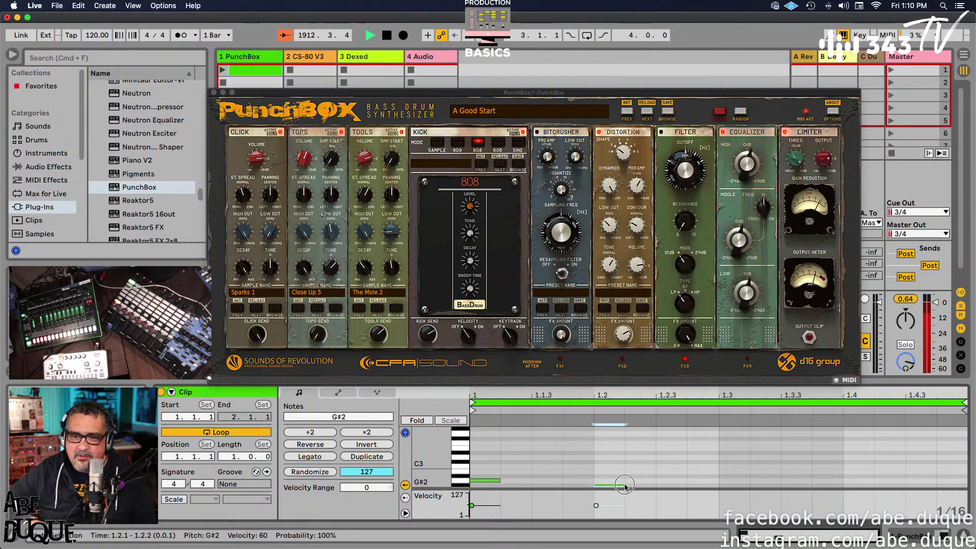
{"action": "double_click", "coordinate": [722, 480]}
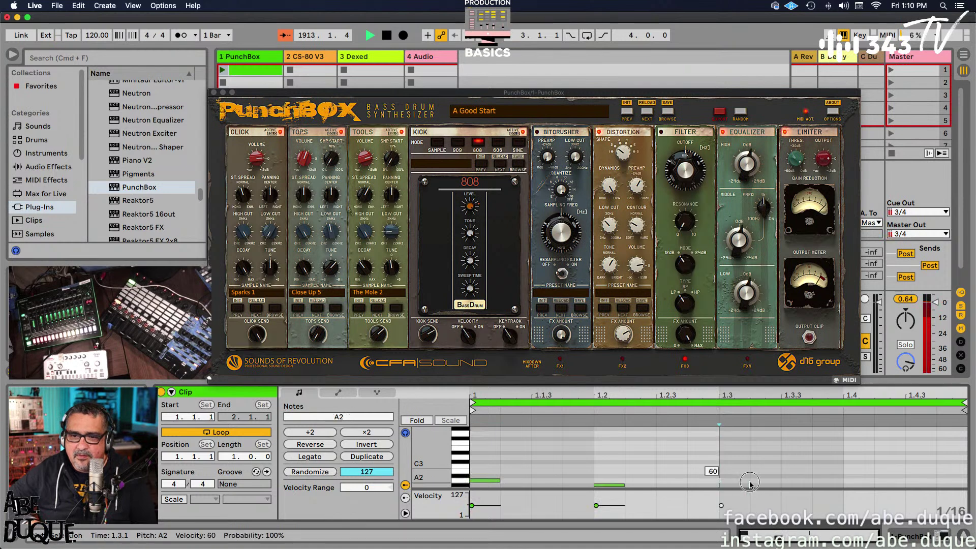
{"action": "double_click", "coordinate": [849, 484]}
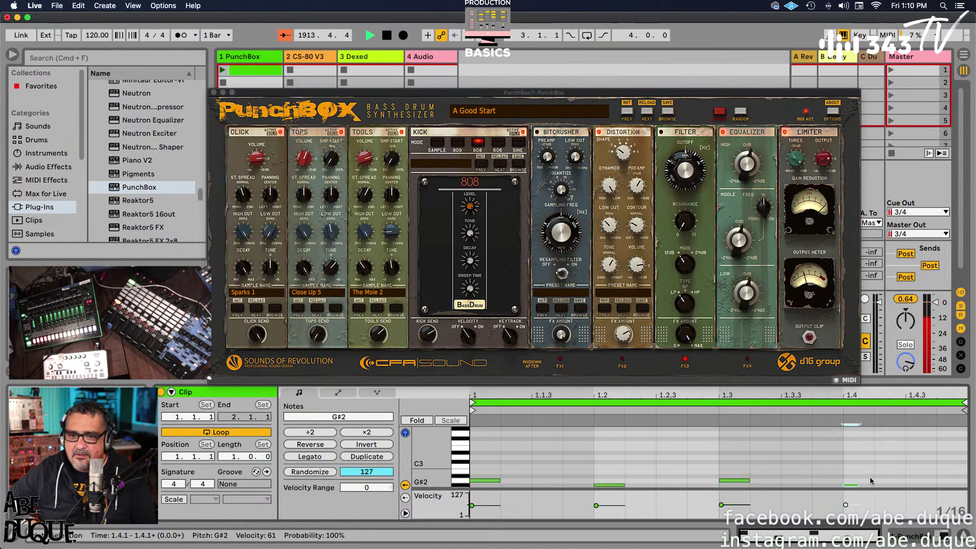
{"action": "left_click", "coordinate": [222, 71]}
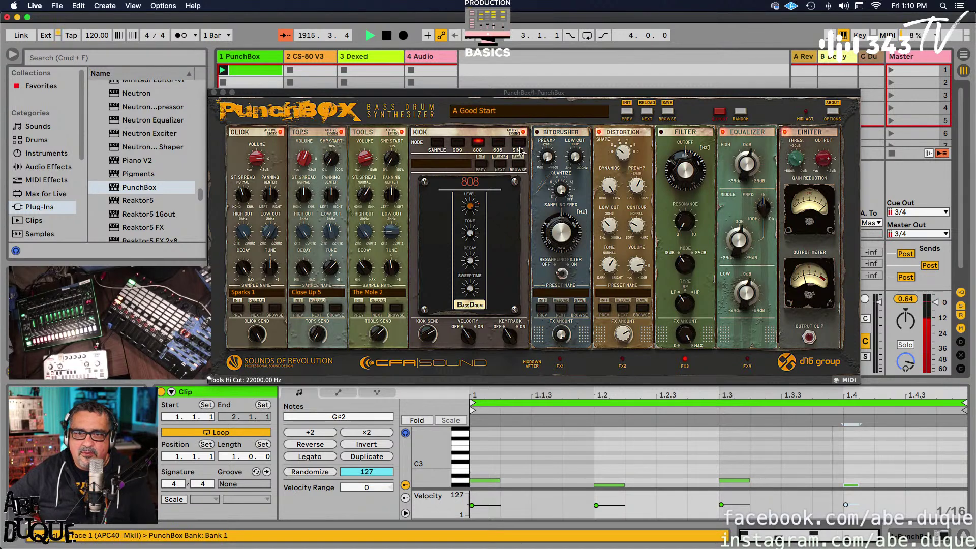
- Audition PunchBox presets in order against the playing kick clip, advancing from A Good Start to Almost 1
{"action": "left_click", "coordinate": [648, 117]}
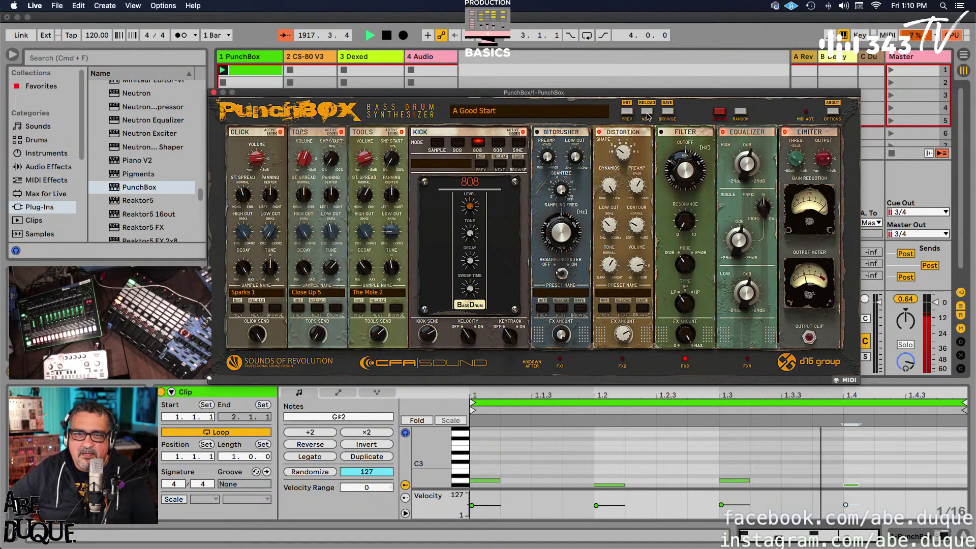
{"action": "left_click", "coordinate": [647, 117]}
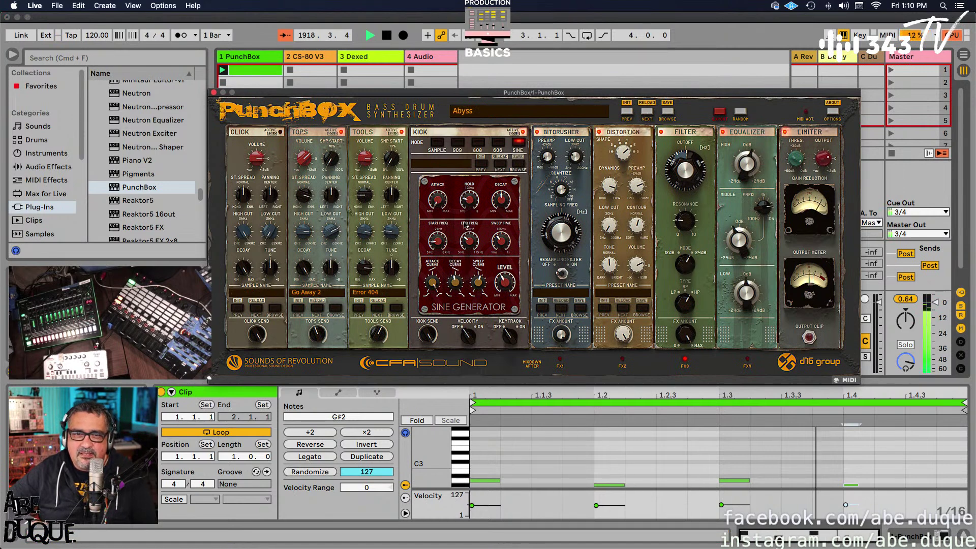
{"action": "left_click", "coordinate": [646, 112]}
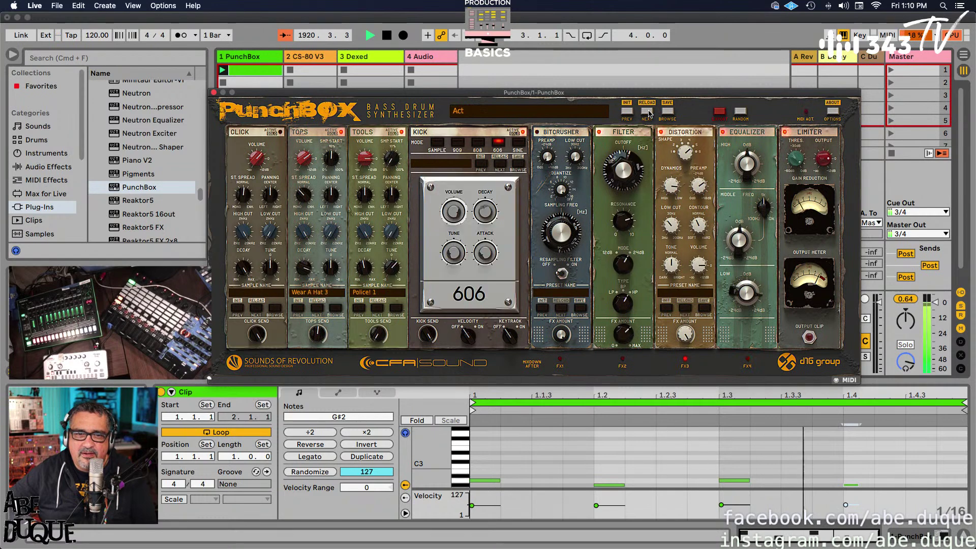
{"action": "left_click", "coordinate": [646, 112]}
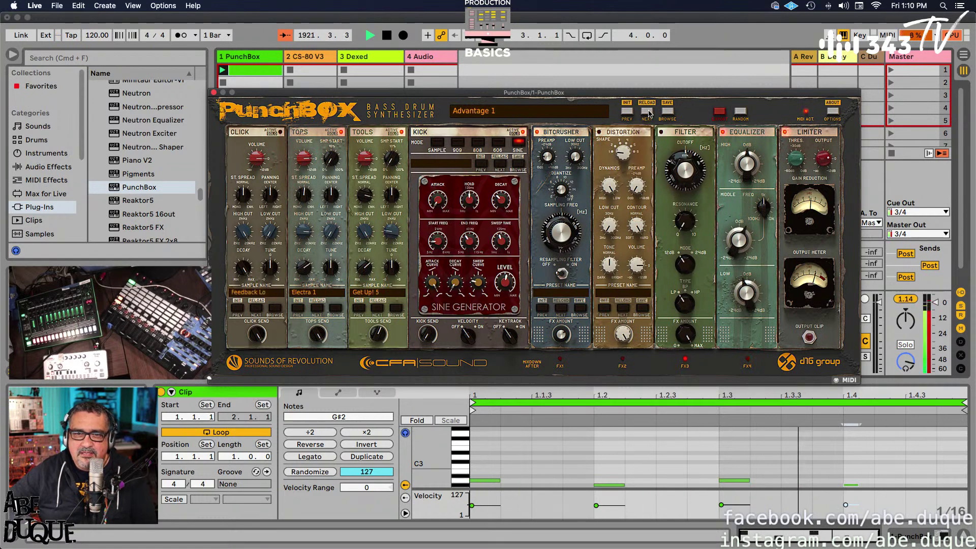
{"action": "left_click", "coordinate": [646, 112]}
{"action": "left_click", "coordinate": [647, 112]}
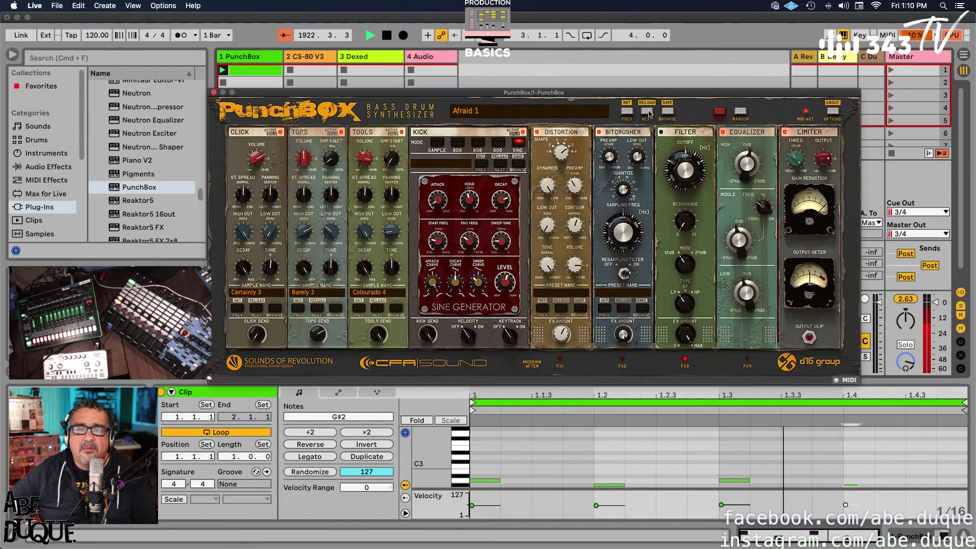
{"action": "left_click", "coordinate": [648, 112]}
{"action": "left_click", "coordinate": [647, 111]}
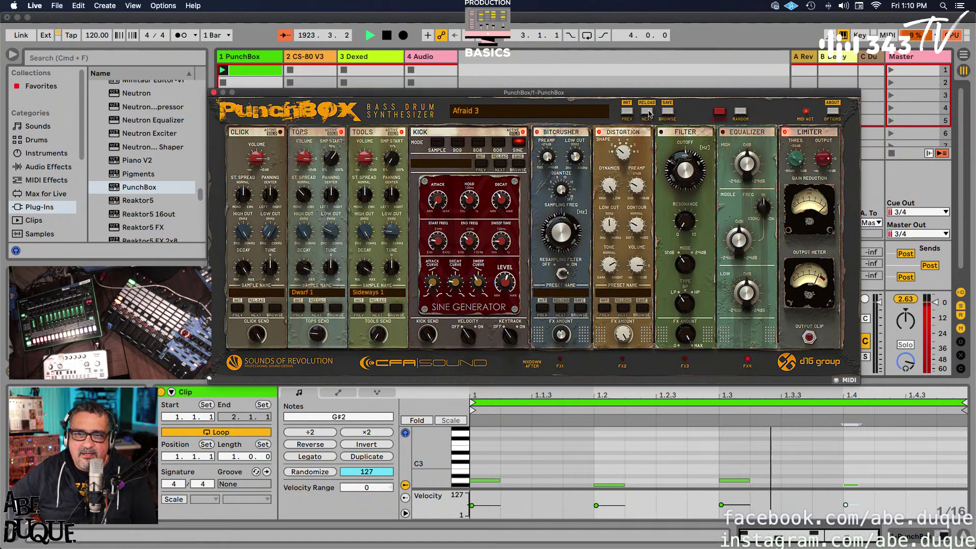
{"action": "left_click", "coordinate": [648, 112]}
{"action": "left_click", "coordinate": [647, 112]}
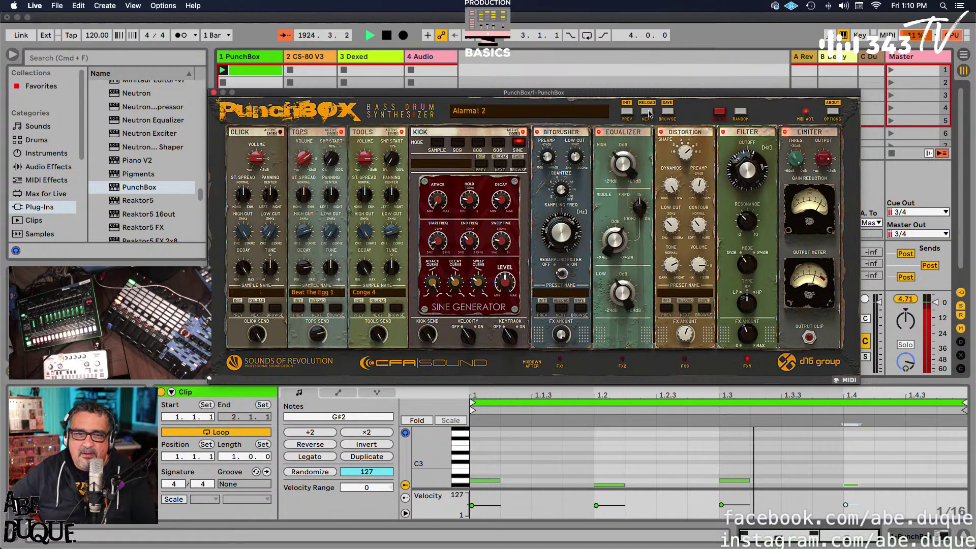
{"action": "left_click", "coordinate": [648, 112]}
{"action": "left_click", "coordinate": [648, 111]}
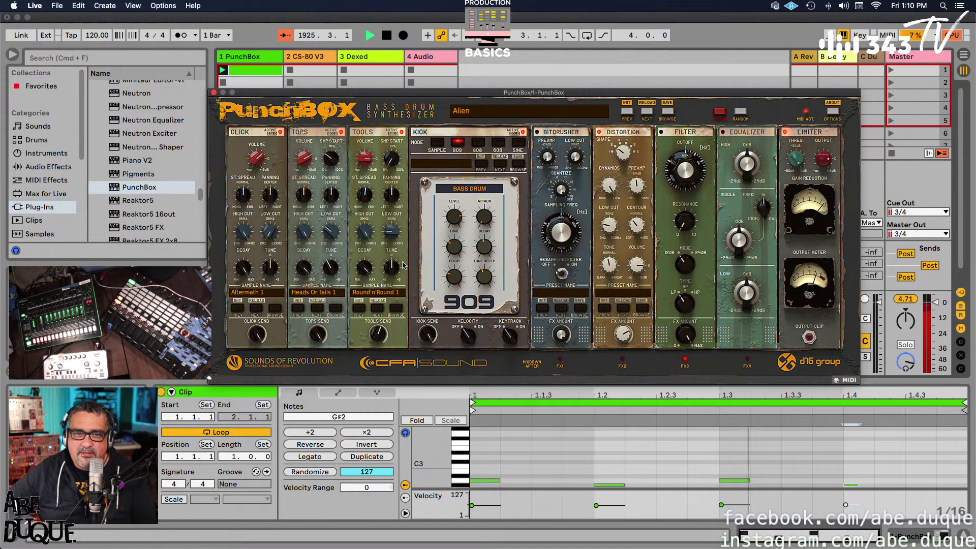
{"action": "left_click", "coordinate": [647, 112]}
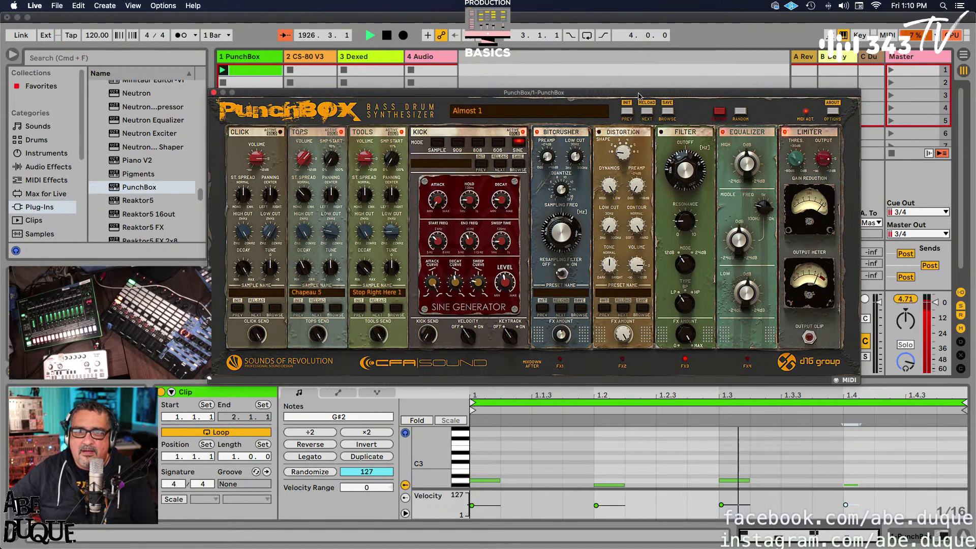
- Lower the PunchBox track's mixer volume and adjust the Click module's volume in the plug-in
{"action": "left_click_drag", "start_coordinate": [638, 95], "coordinate": [723, 106]}
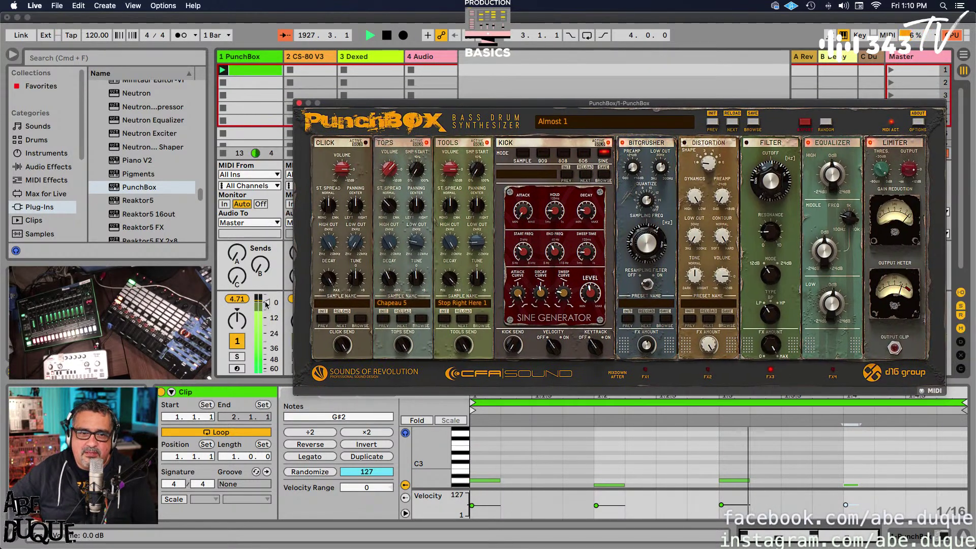
{"action": "left_click_drag", "start_coordinate": [261, 290], "coordinate": [261, 304]}
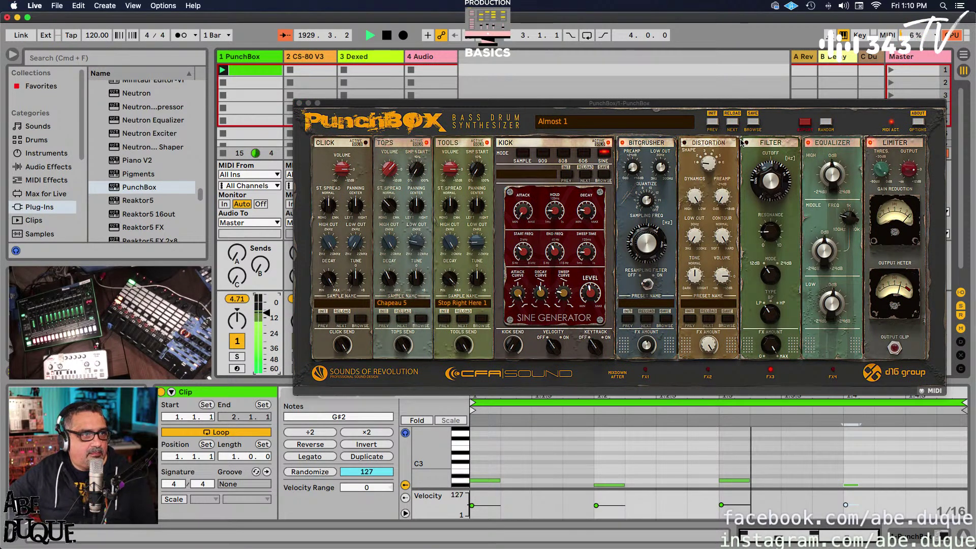
{"action": "left_click_drag", "start_coordinate": [794, 105], "coordinate": [733, 62]}
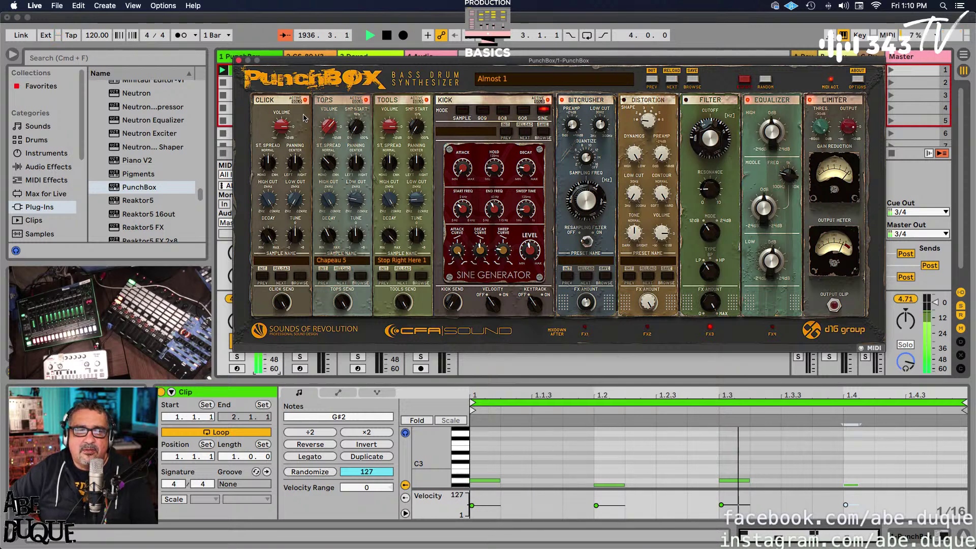
{"action": "mouse_move", "coordinate": [281, 125]}
{"action": "left_mouse_down"}
{"action": "mouse_move", "coordinate": [295, 208]}
{"action": "mouse_move", "coordinate": [291, 60]}
{"action": "mouse_move", "coordinate": [294, 113]}
{"action": "left_mouse_up"}
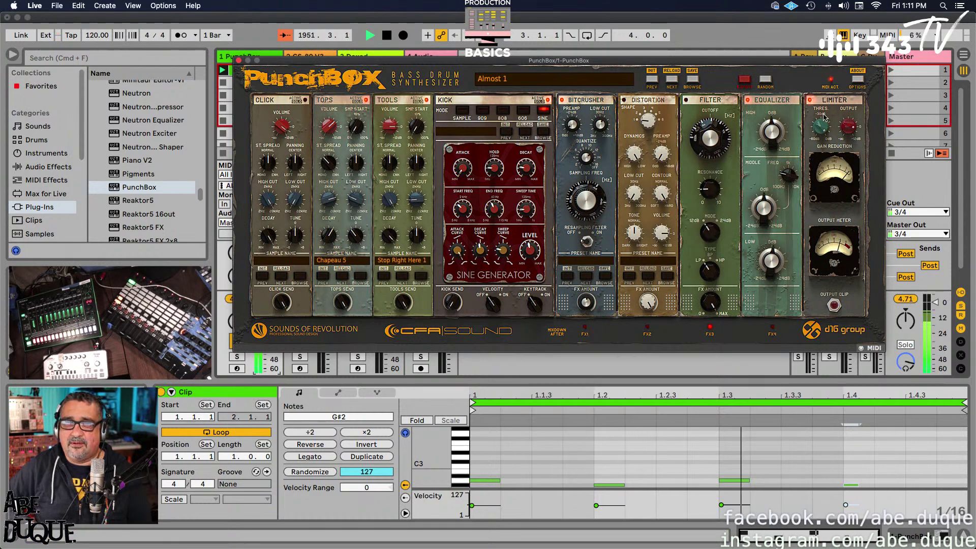
- Continue auditioning PunchBox presets one by one from Almost 1 through to Appreciate The Simple Things 2
{"action": "left_click", "coordinate": [672, 81]}
{"action": "left_click", "coordinate": [672, 80]}
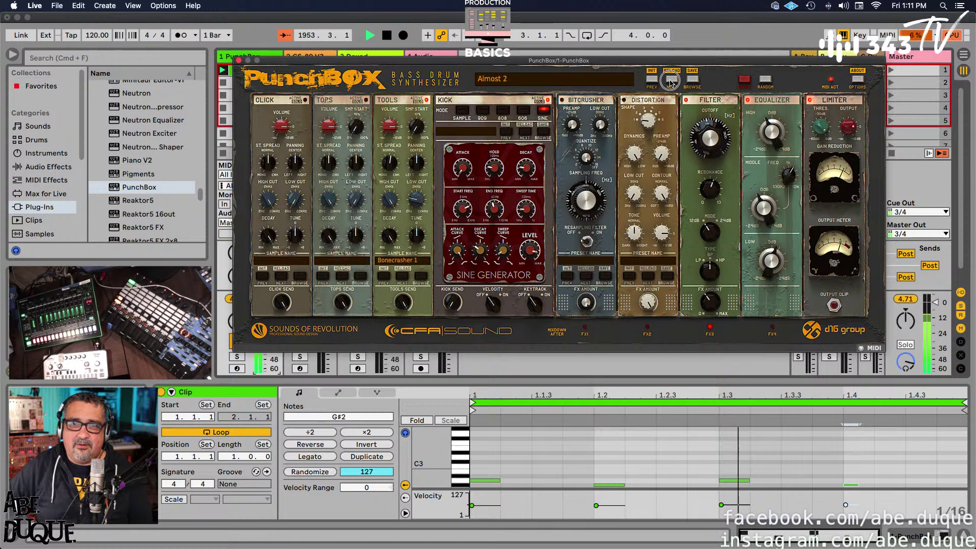
{"action": "left_click", "coordinate": [671, 81]}
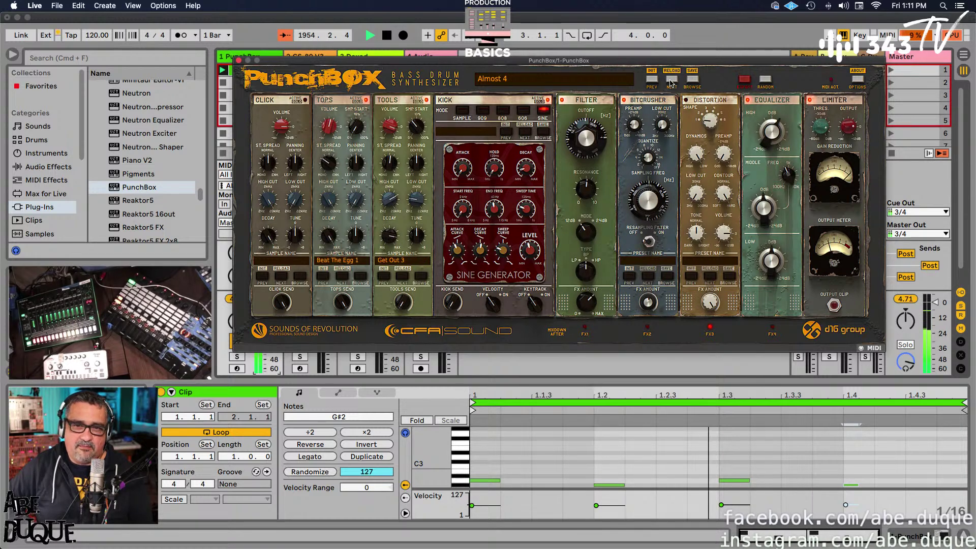
{"action": "left_click", "coordinate": [671, 80]}
{"action": "left_click", "coordinate": [672, 81]}
{"action": "left_click", "coordinate": [671, 80]}
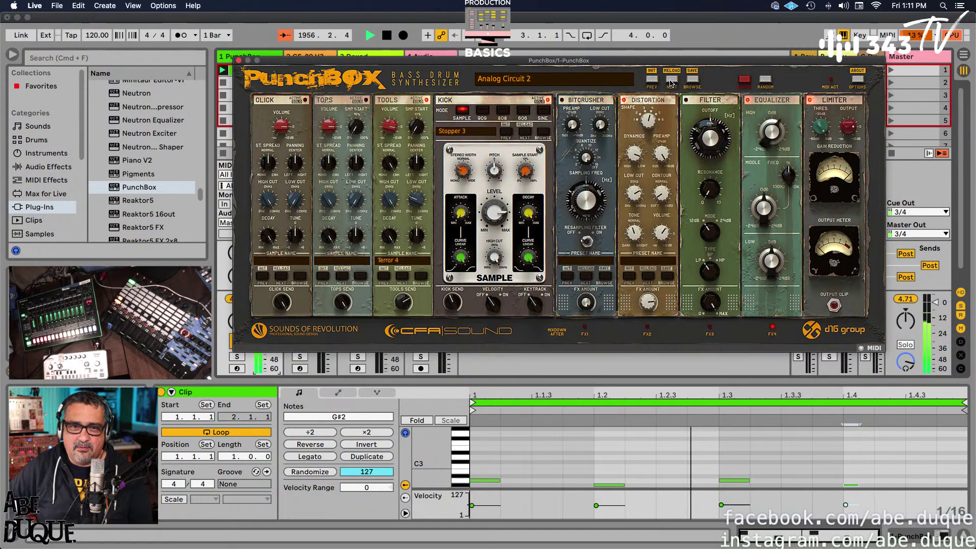
{"action": "left_click", "coordinate": [671, 80]}
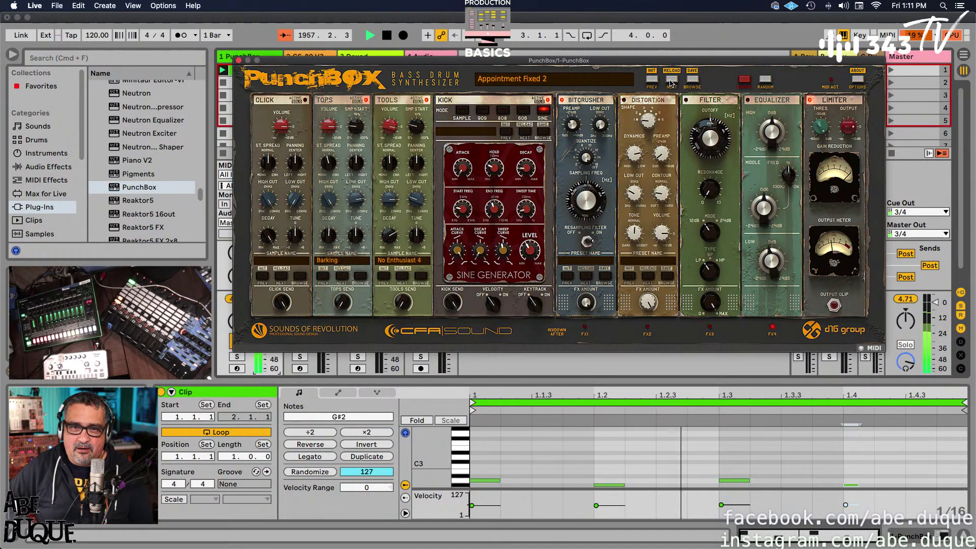
{"action": "left_click", "coordinate": [672, 80]}
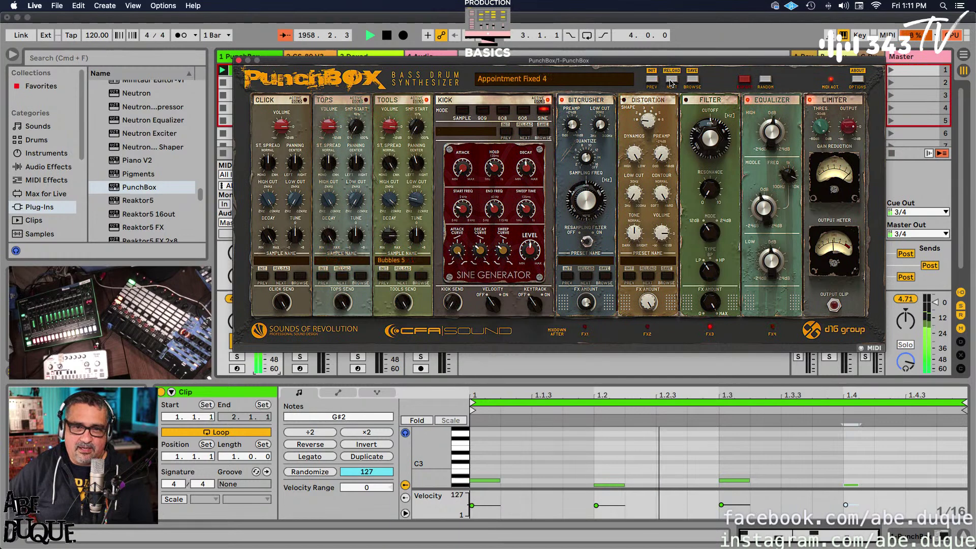
{"action": "left_click", "coordinate": [672, 80]}
{"action": "left_click", "coordinate": [671, 80]}
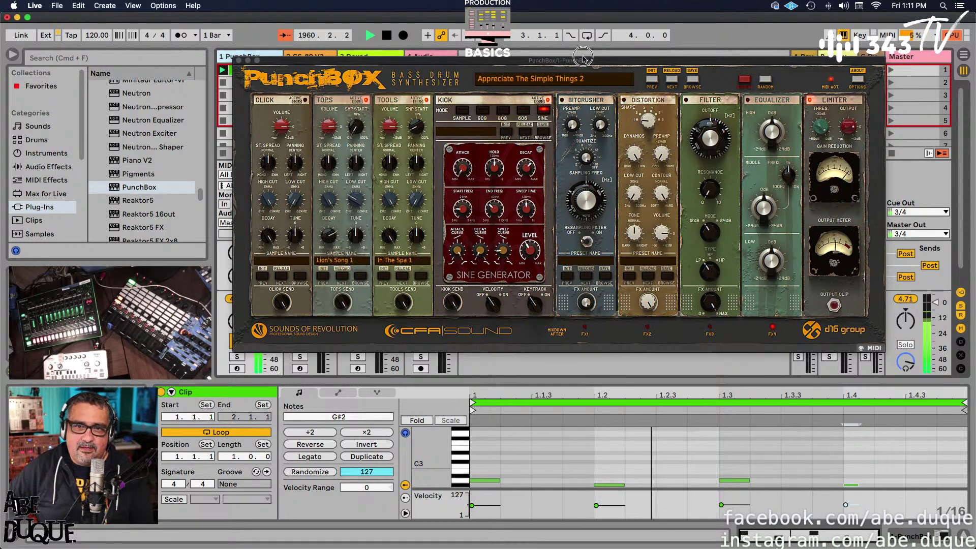
- Close the PunchBox plug-in window and check the audio device settings and the Link, Tempo and MIDI preferences
{"action": "left_click_drag", "start_coordinate": [582, 60], "coordinate": [577, 137]}
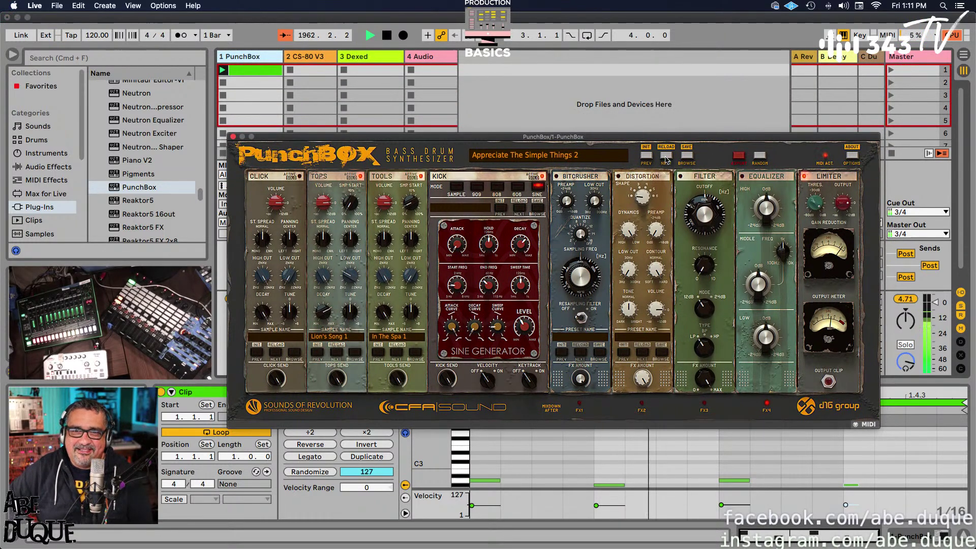
{"action": "left_click", "coordinate": [233, 137]}
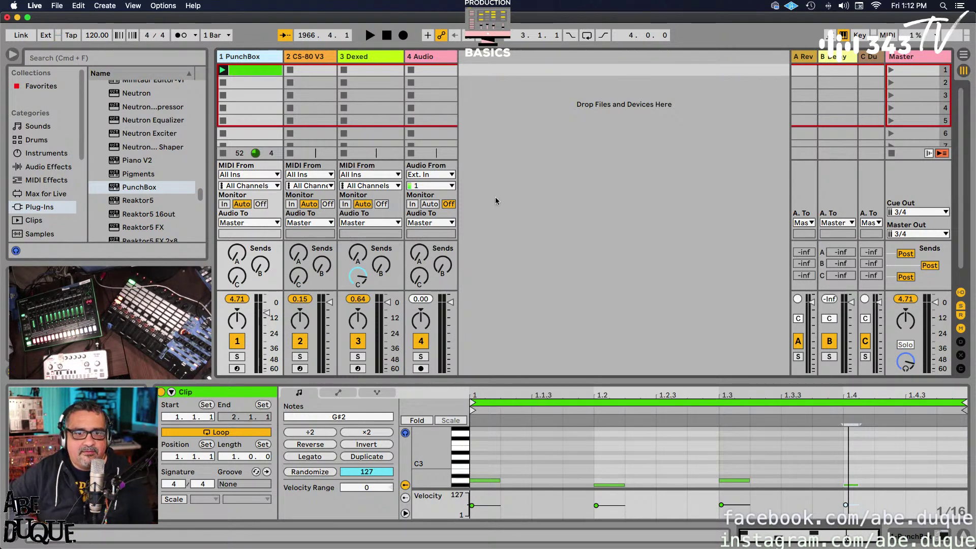
{"action": "left_click", "coordinate": [35, 6]}
{"action": "left_click", "coordinate": [46, 32]}
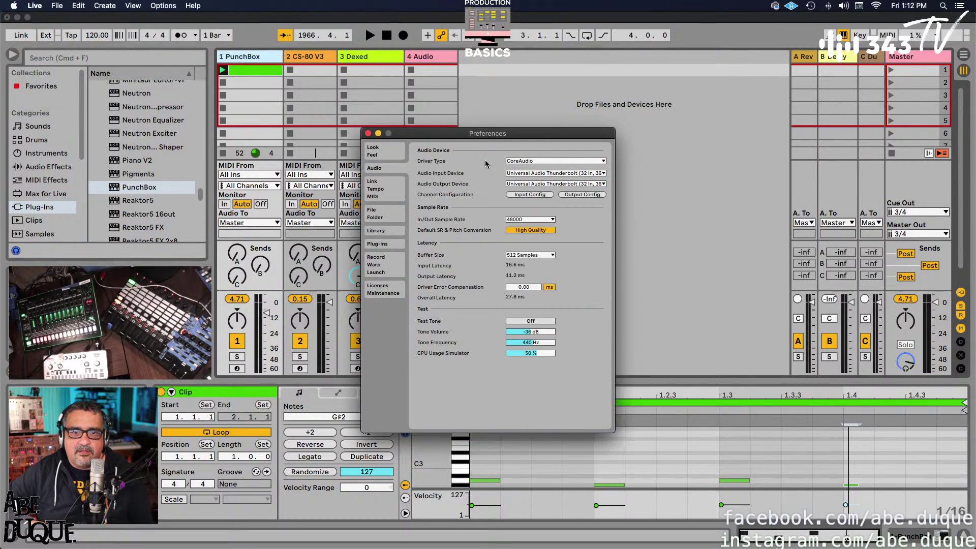
{"action": "left_click_drag", "start_coordinate": [536, 138], "coordinate": [666, 100]}
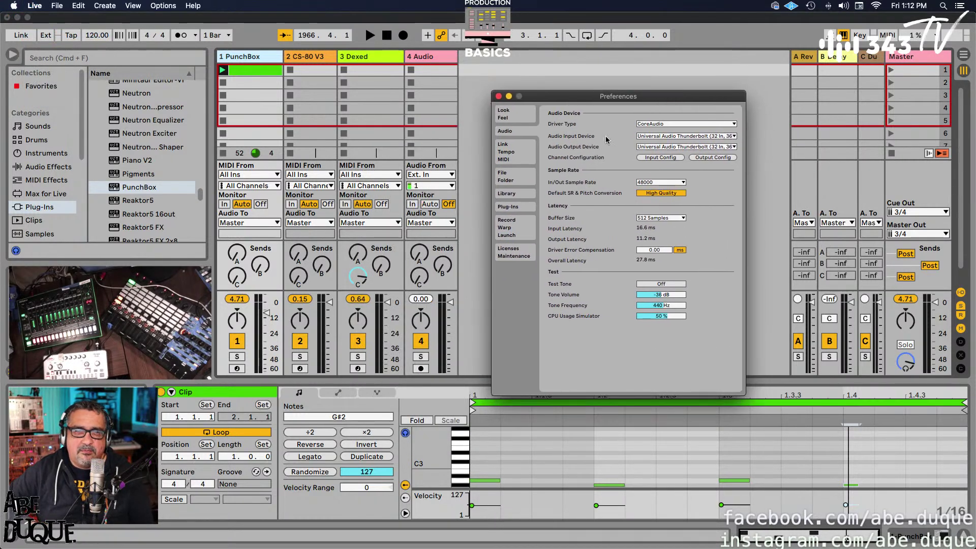
{"action": "left_click", "coordinate": [506, 152]}
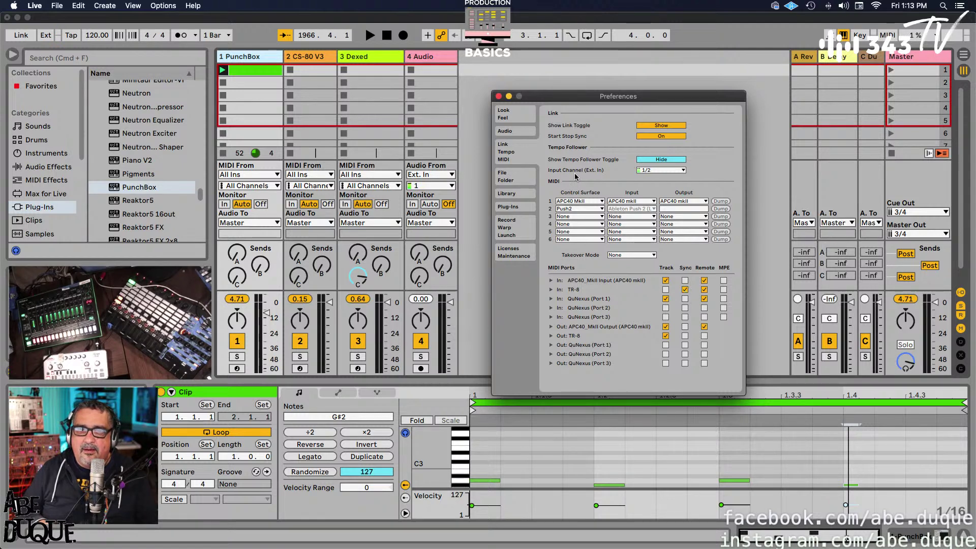
{"action": "left_click", "coordinate": [499, 96]}
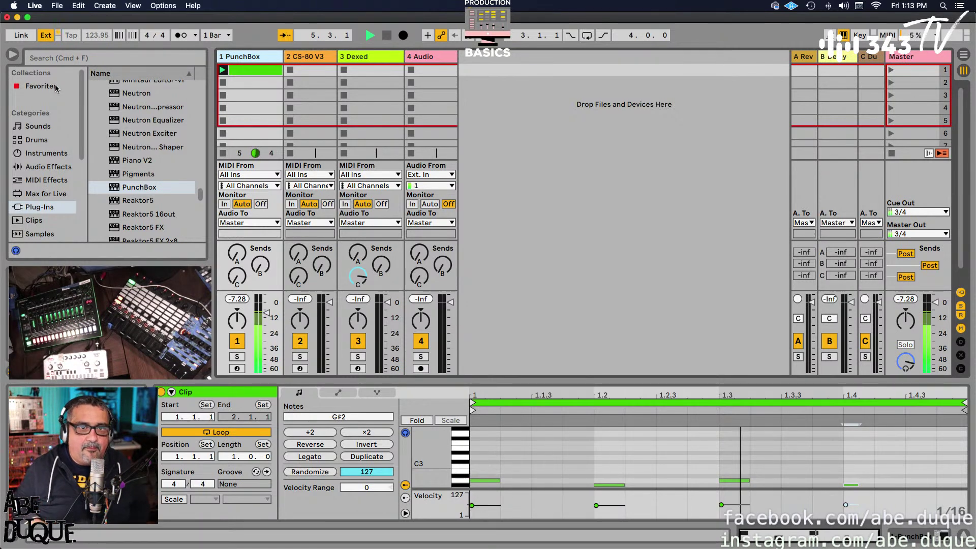
- Mute the PunchBox track and run playback with the metronome on, using the Click sound
{"action": "left_click", "coordinate": [237, 342]}
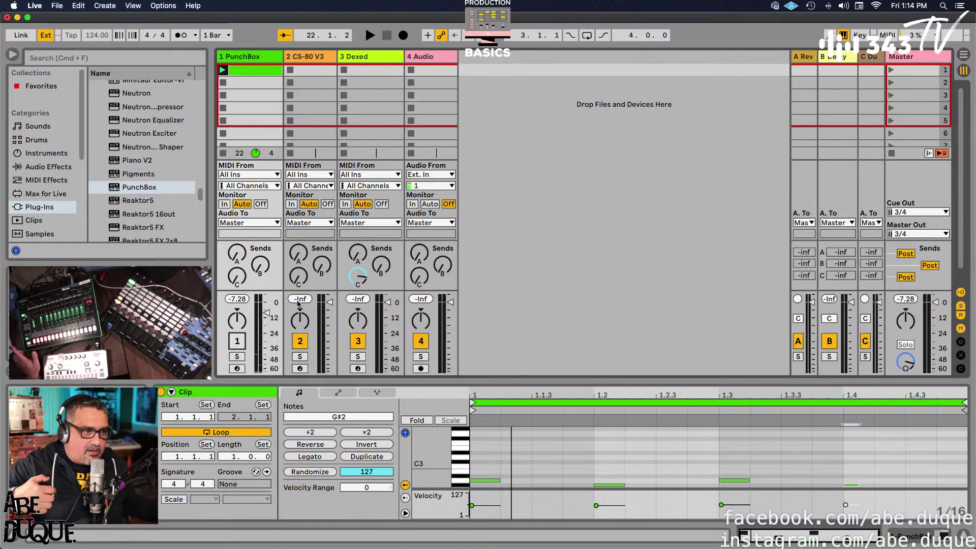
{"action": "key", "text": "space"}
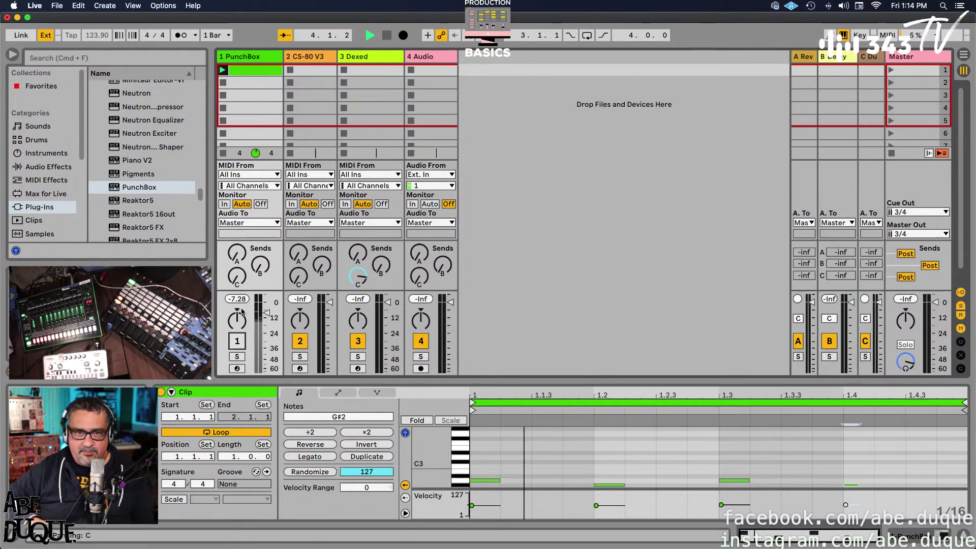
{"action": "left_click", "coordinate": [179, 35]}
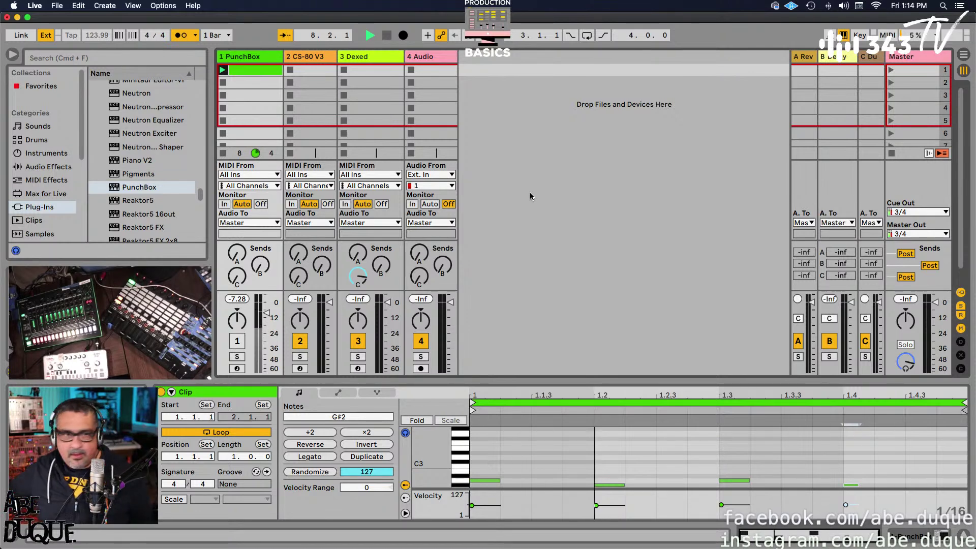
{"action": "left_click", "coordinate": [196, 36]}
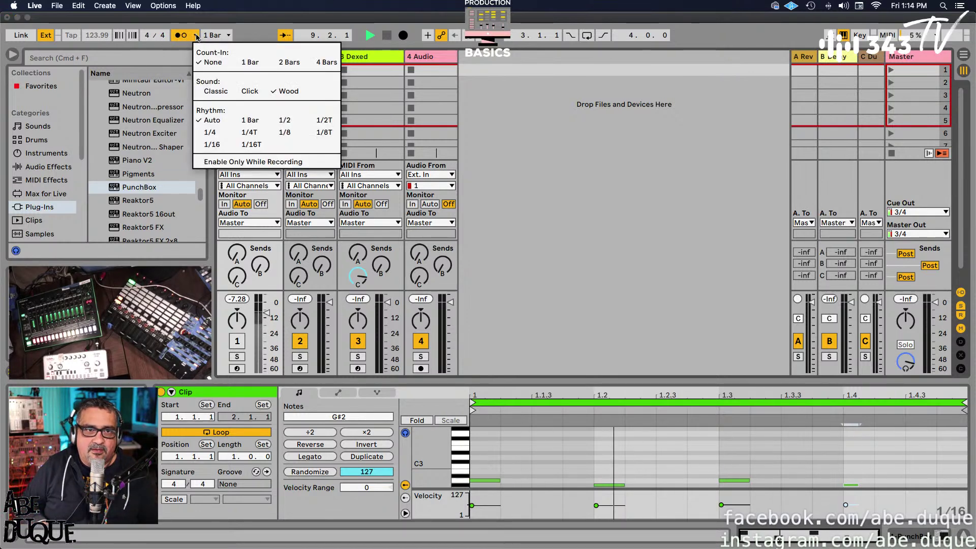
{"action": "left_click", "coordinate": [249, 91]}
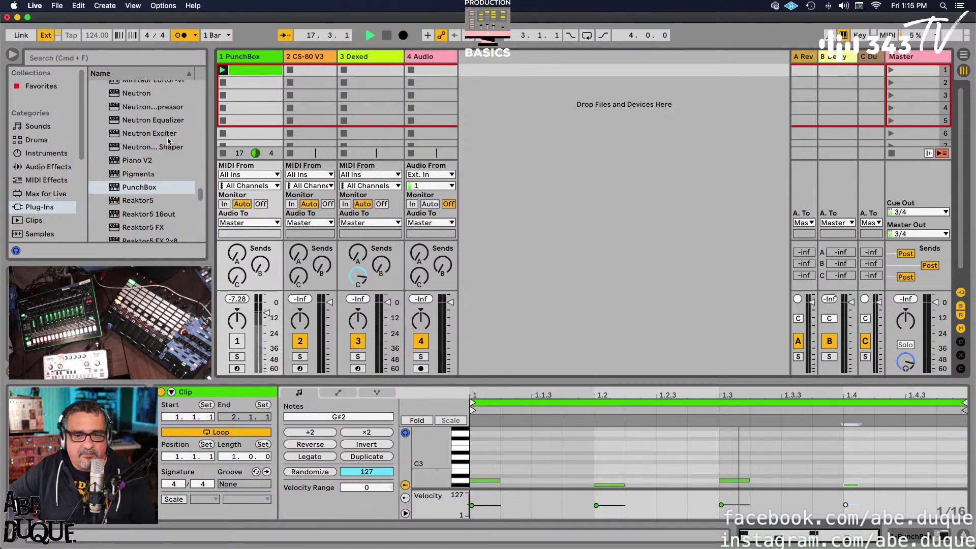
- Expand the TR-8 input port's sync settings in the Link, Tempo and MIDI preferences
{"action": "left_click", "coordinate": [41, 6]}
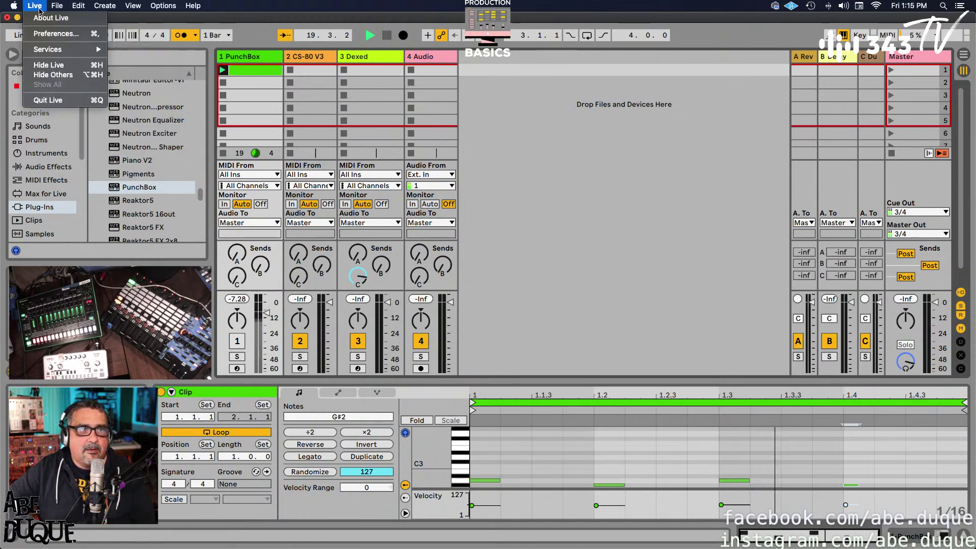
{"action": "left_click", "coordinate": [54, 34]}
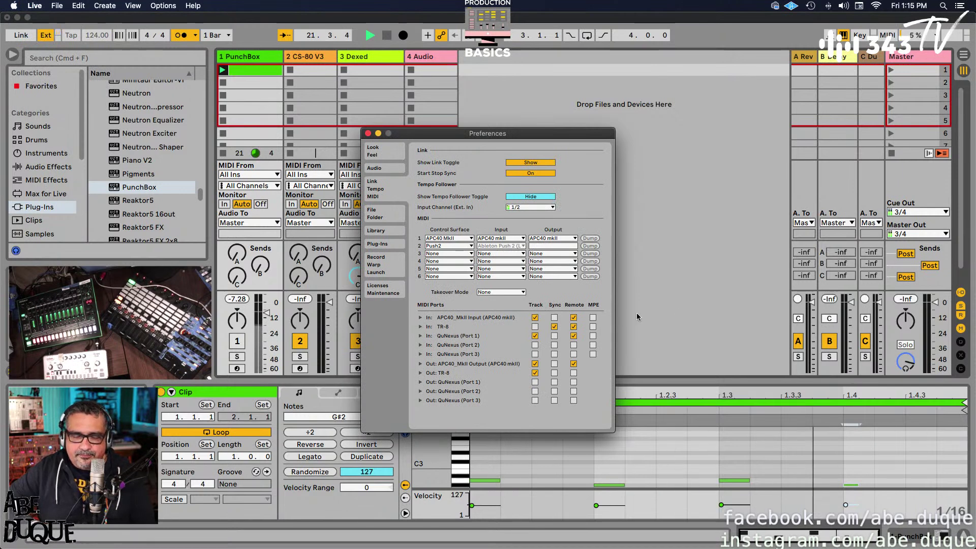
{"action": "left_click", "coordinate": [420, 327]}
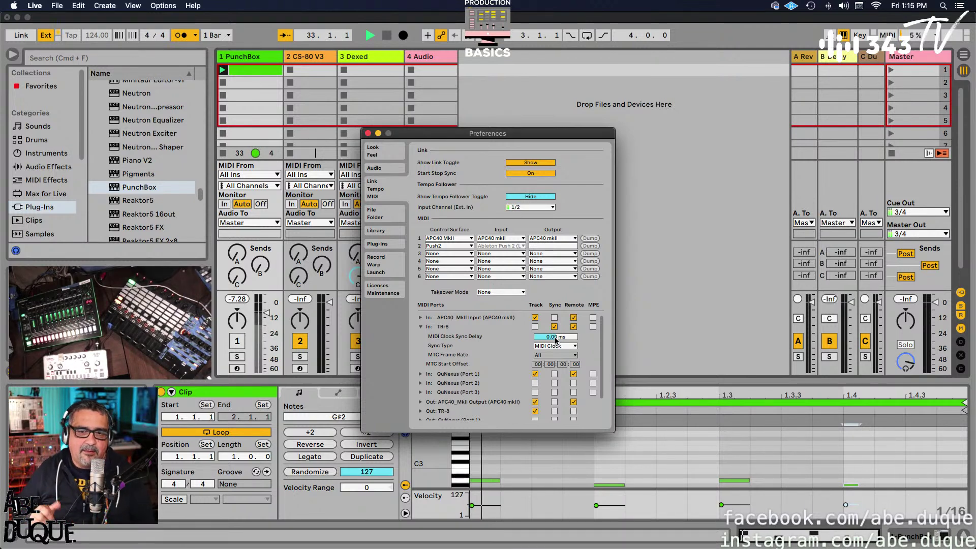
{"action": "scroll", "coordinate": [566, 339], "scroll_direction": "down", "scroll_amount": 3}
{"action": "scroll", "coordinate": [562, 339], "scroll_direction": "up", "scroll_amount": 3}
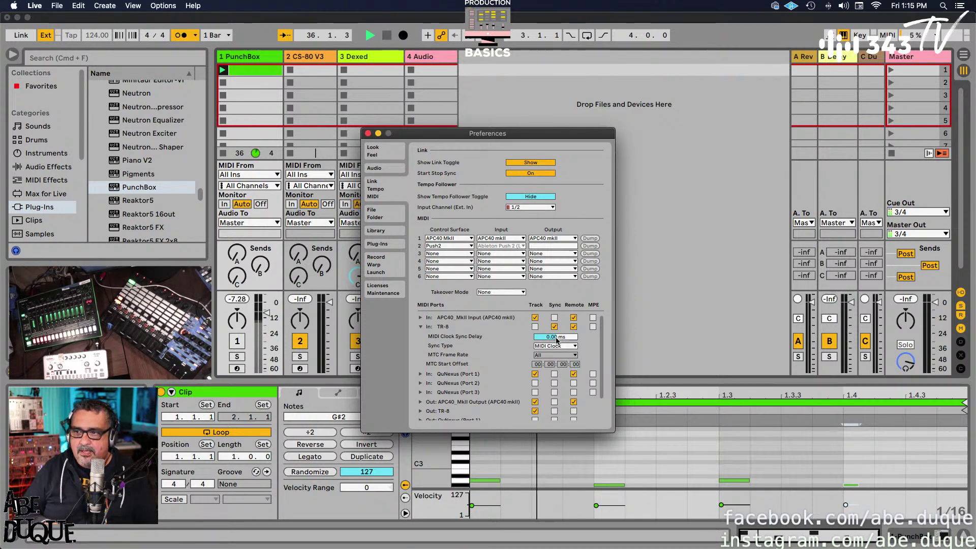
- Try MIDI Clock Sync Delays of about 41 ms and -20.5 ms on the TR-8 input, resetting to 0.00 ms after each
{"action": "left_click", "coordinate": [555, 337]}
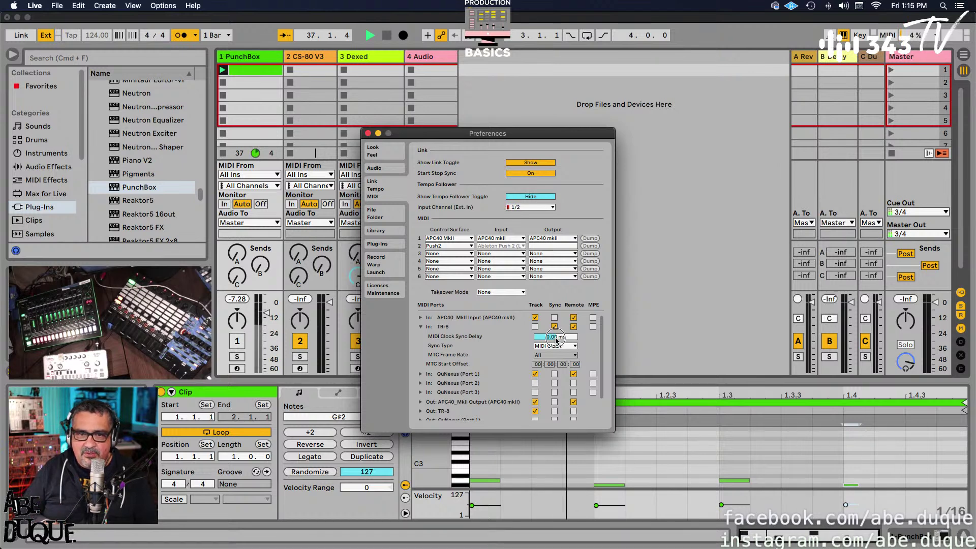
{"action": "left_click_drag", "start_coordinate": [556, 339], "coordinate": [556, 339]}
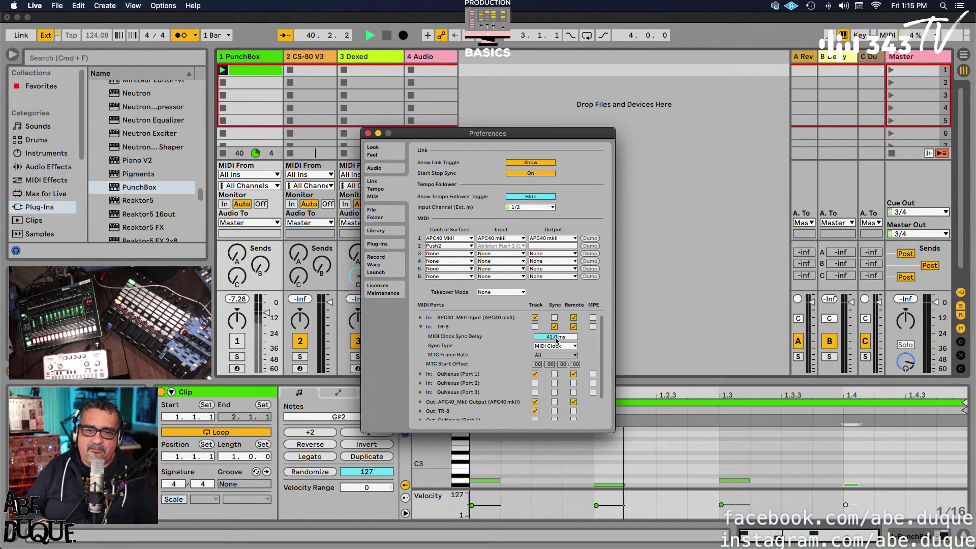
{"action": "key", "text": "Delete"}
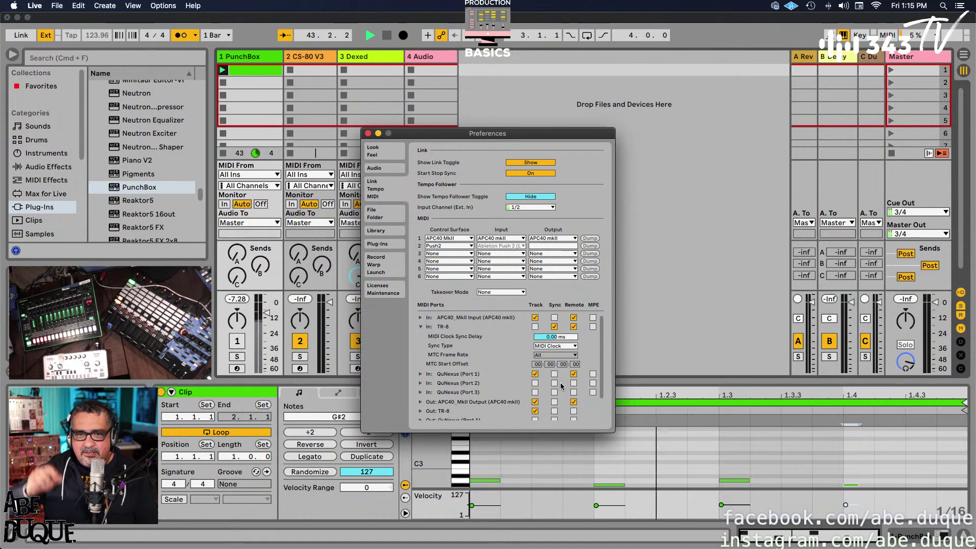
{"action": "scroll", "coordinate": [560, 412], "scroll_direction": "down", "scroll_amount": 2}
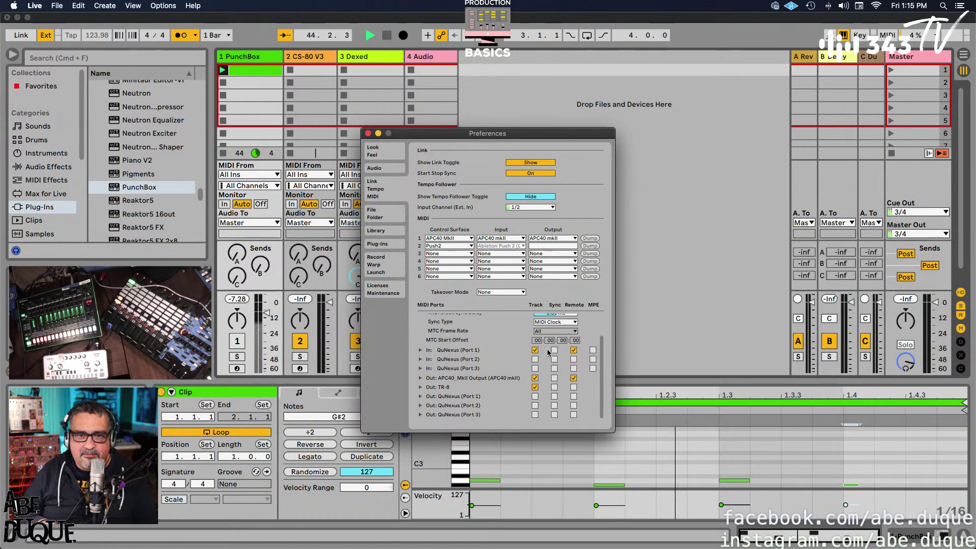
{"action": "scroll", "coordinate": [551, 330], "scroll_direction": "up", "scroll_amount": 2}
{"action": "left_click_drag", "start_coordinate": [553, 336], "coordinate": [563, 348]}
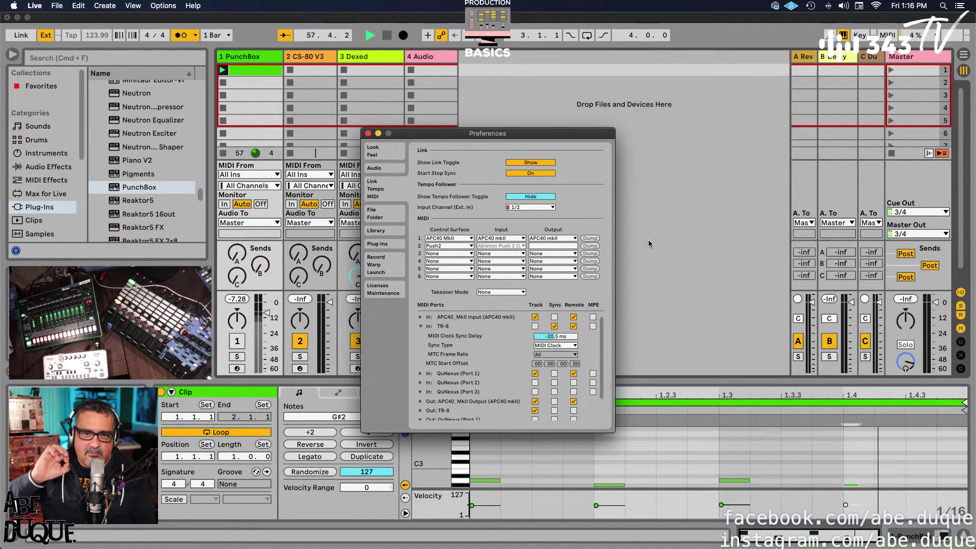
{"action": "left_click", "coordinate": [555, 336]}
{"action": "key", "text": "Delete"}
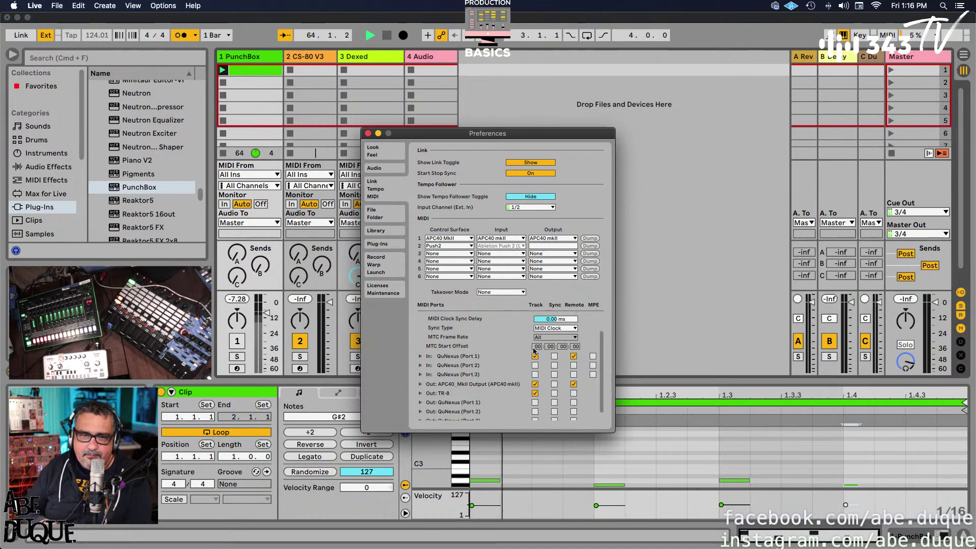
- Set the TR-8 input's MIDI Clock Sync Delay to -20.0 ms and choose MIDI Clock as its sync type
{"action": "left_click_drag", "start_coordinate": [554, 336], "coordinate": [555, 336]}
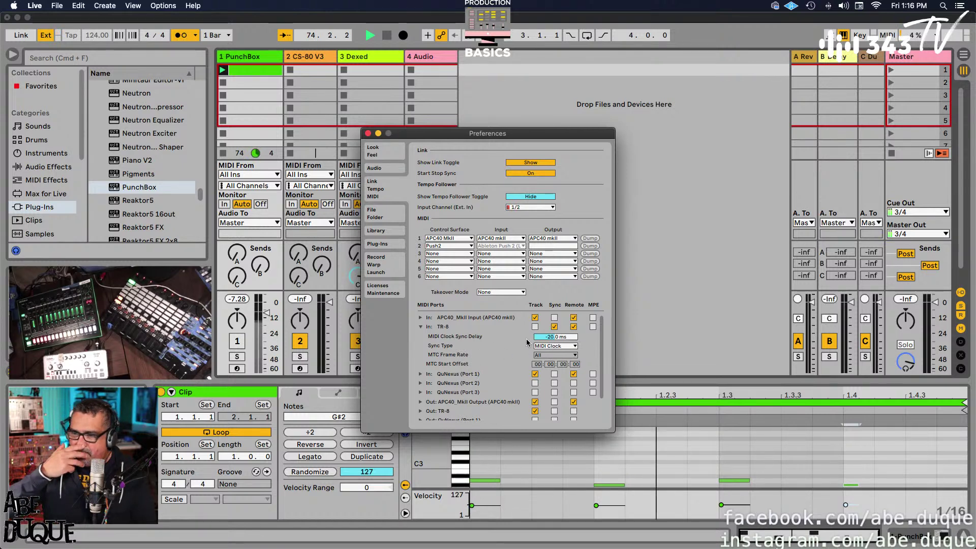
{"action": "left_click", "coordinate": [565, 346]}
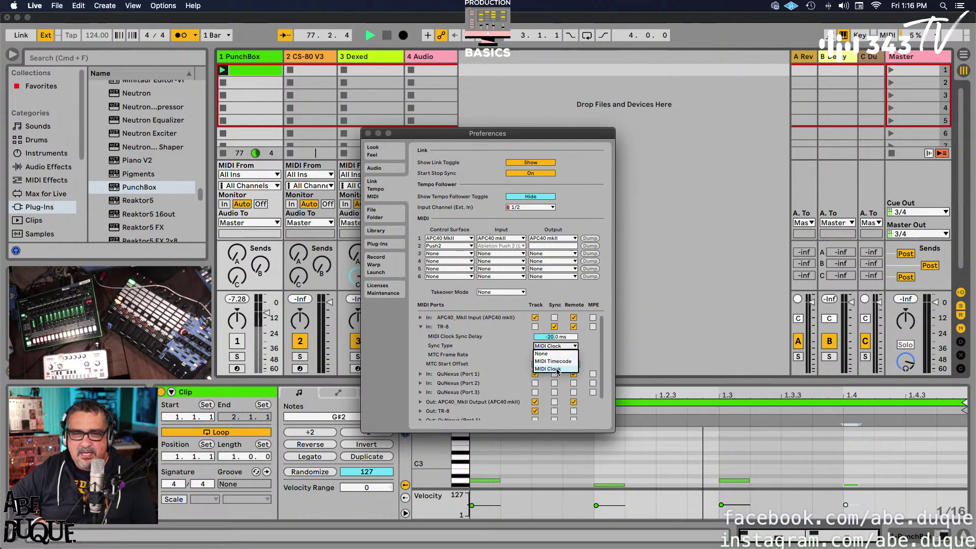
{"action": "left_click", "coordinate": [557, 369]}
- Try MIDI Timecode as the TR-8 input's sync type and return it to MIDI Clock
{"action": "left_click", "coordinate": [562, 346]}
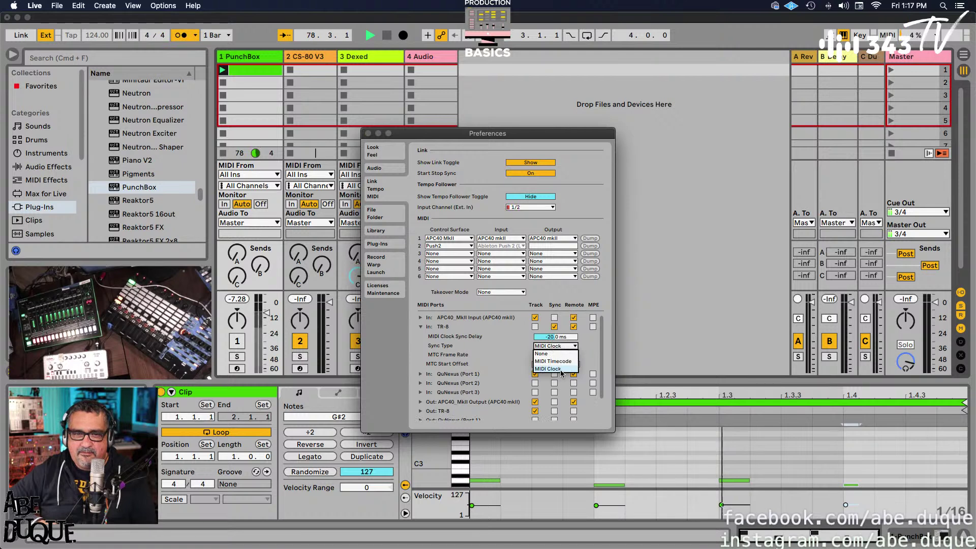
{"action": "left_click", "coordinate": [561, 361]}
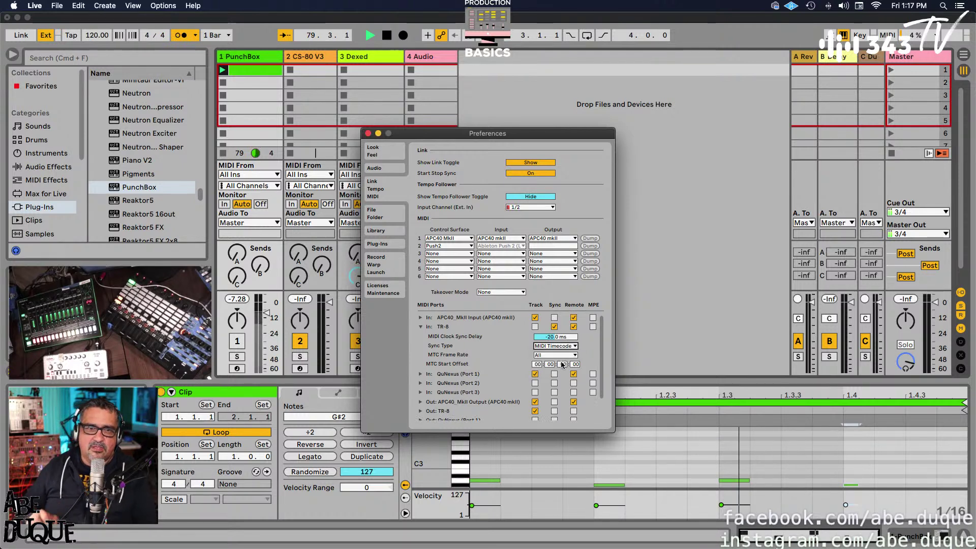
{"action": "left_click", "coordinate": [368, 133]}
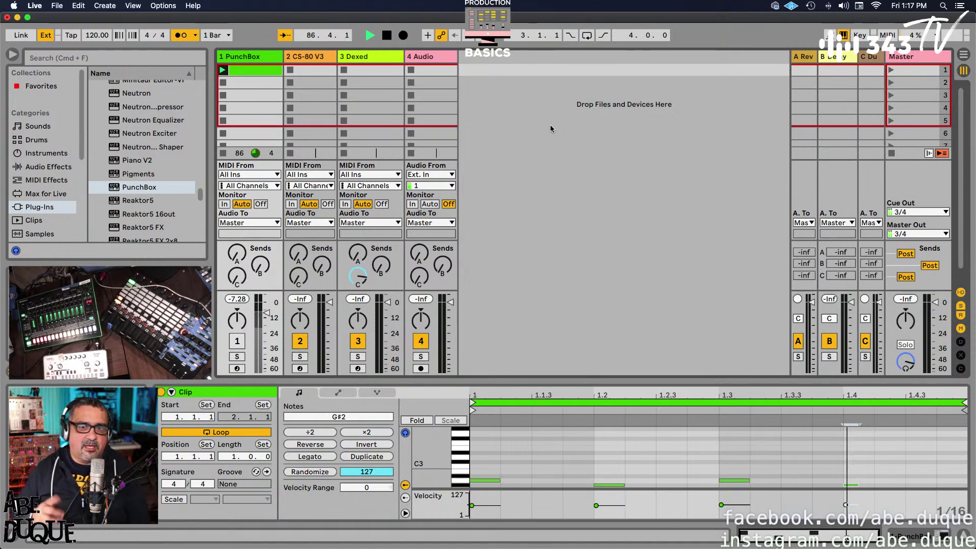
{"action": "left_click", "coordinate": [35, 5]}
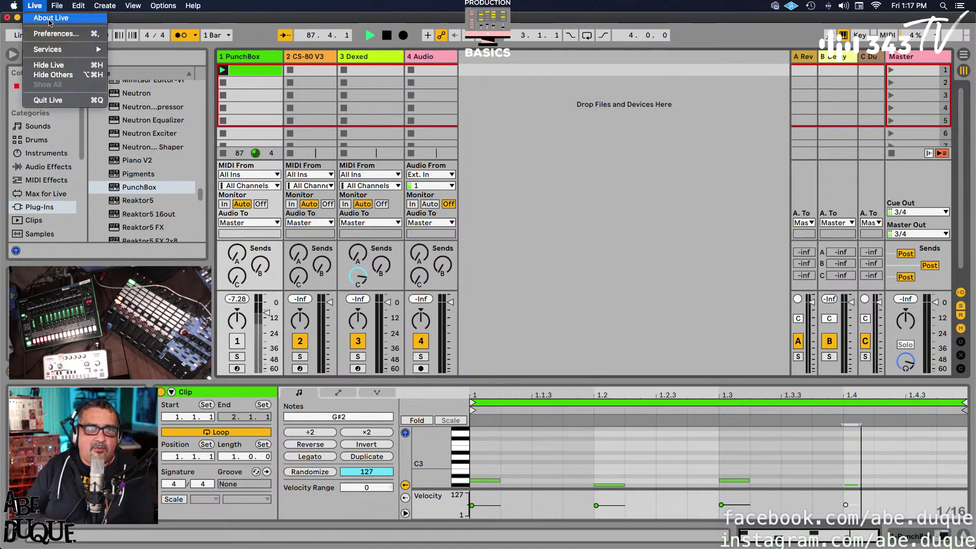
{"action": "left_click", "coordinate": [51, 33]}
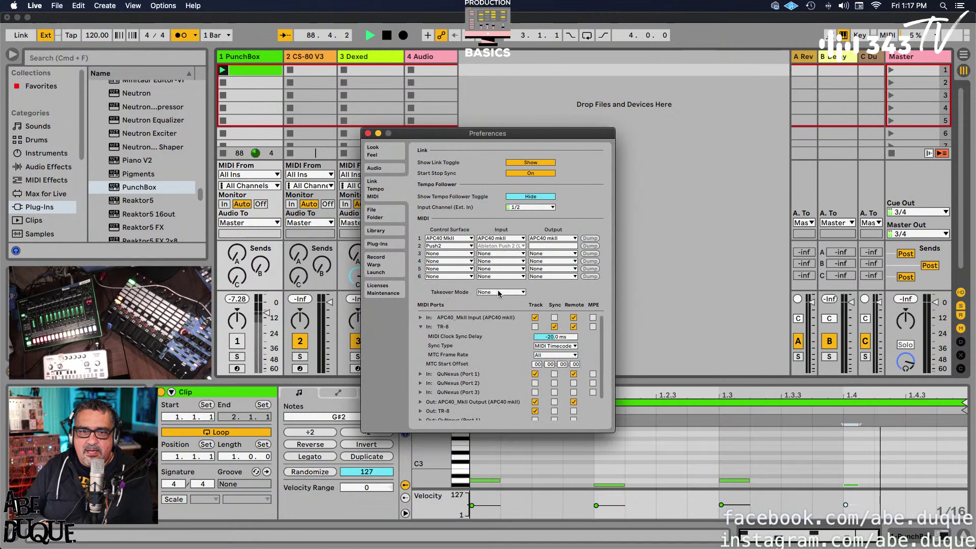
{"action": "left_click", "coordinate": [568, 347]}
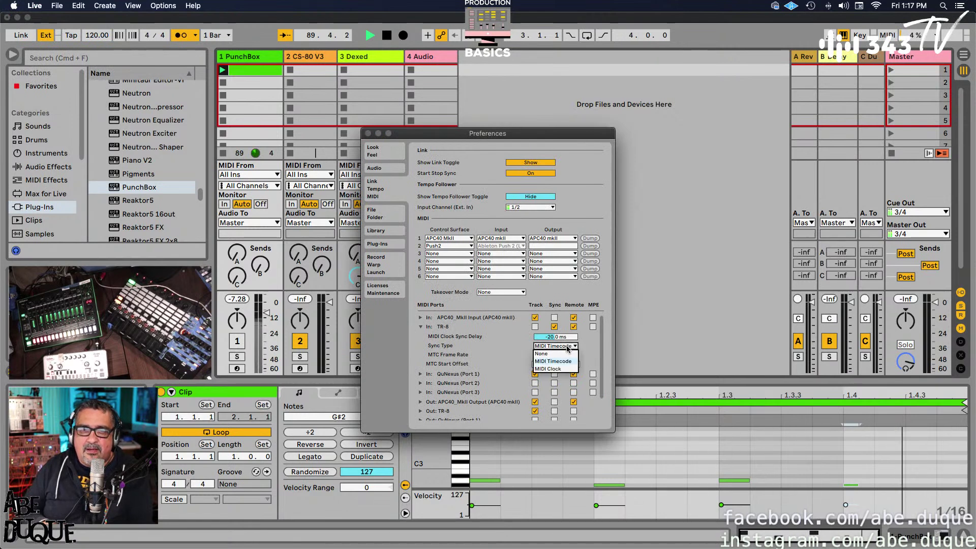
{"action": "left_click", "coordinate": [563, 369]}
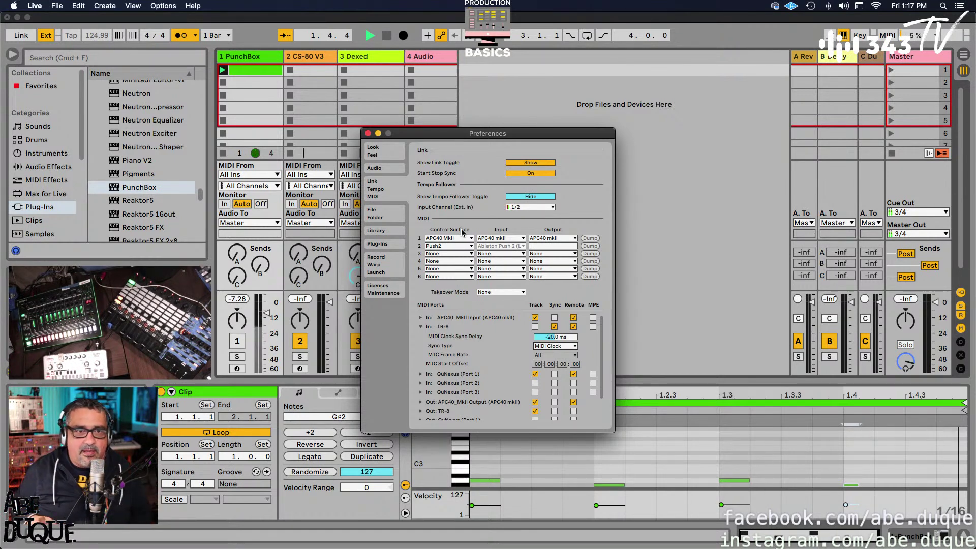
- Close the preferences and unmute the PunchBox track
{"action": "left_click", "coordinate": [369, 133]}
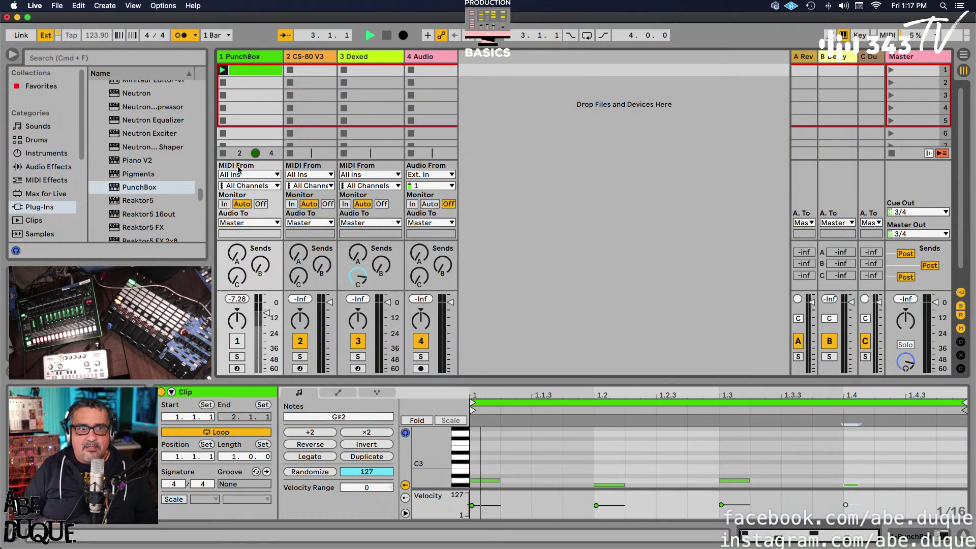
{"action": "left_click", "coordinate": [237, 342]}
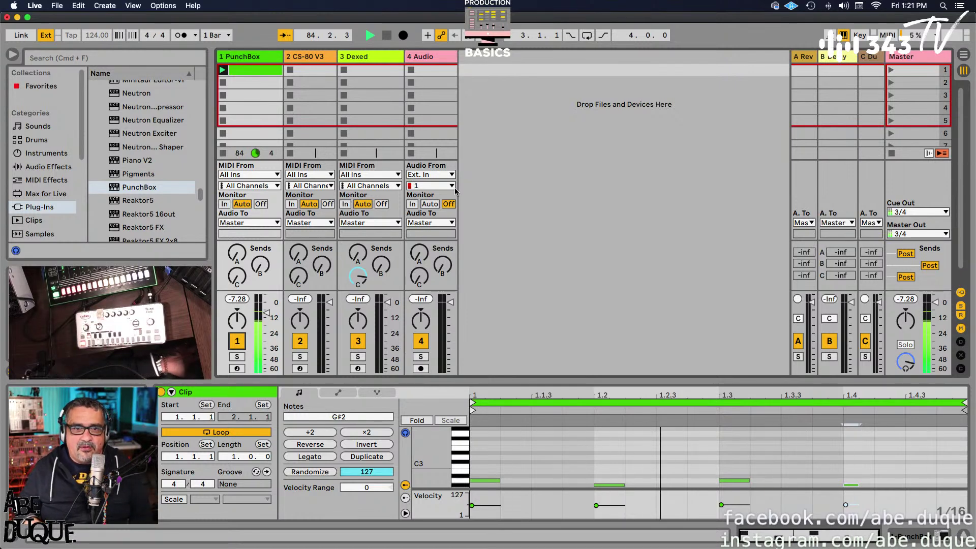
- Select the 4 Audio track and review the audio device, sample rate and latency settings in the preferences
{"action": "left_click", "coordinate": [429, 59]}
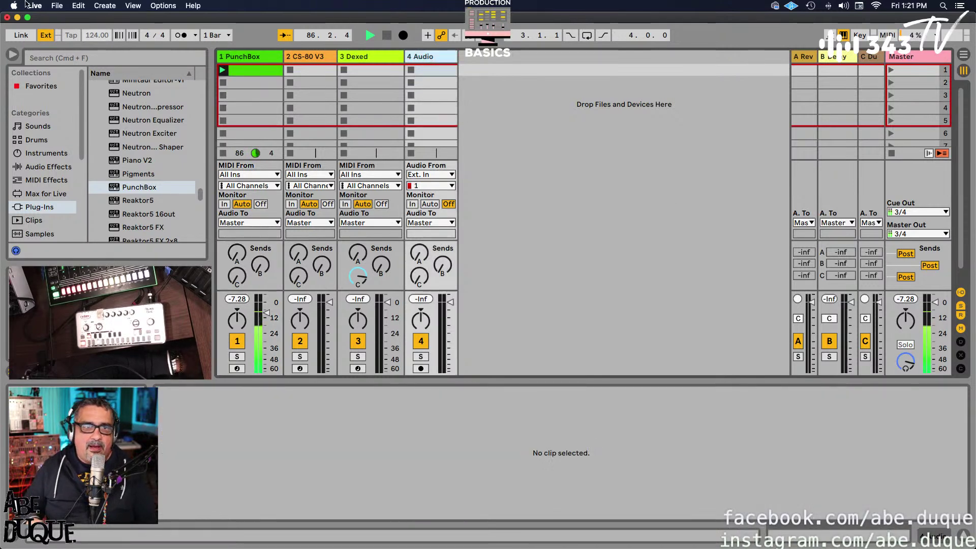
{"action": "left_click", "coordinate": [56, 6]}
{"action": "mouse_move", "coordinate": [34, 5]}
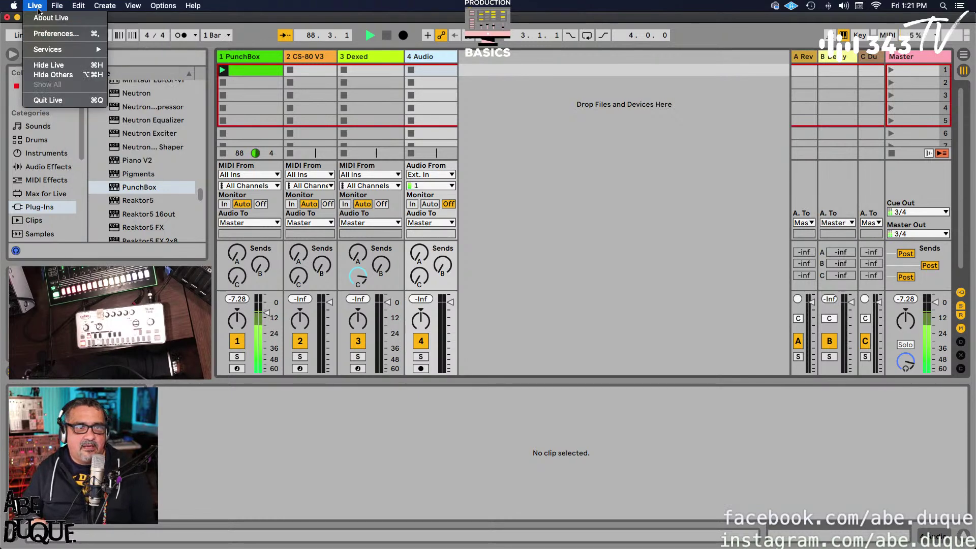
{"action": "left_click", "coordinate": [53, 34]}
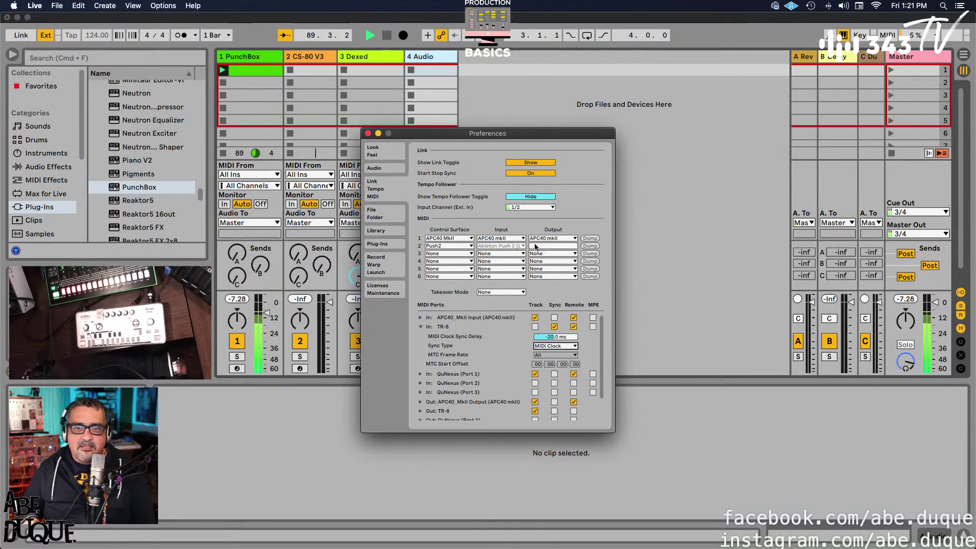
{"action": "left_click", "coordinate": [390, 169]}
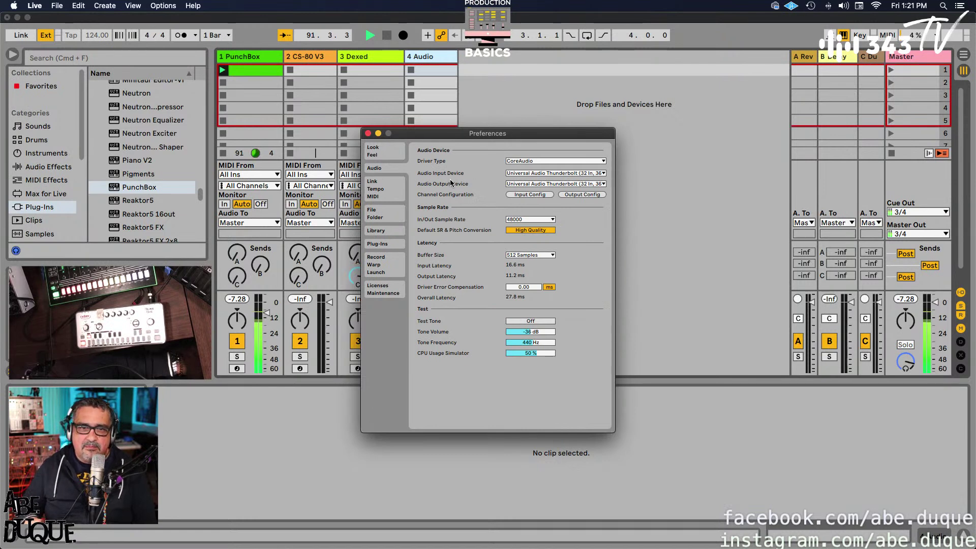
{"action": "left_click", "coordinate": [368, 133]}
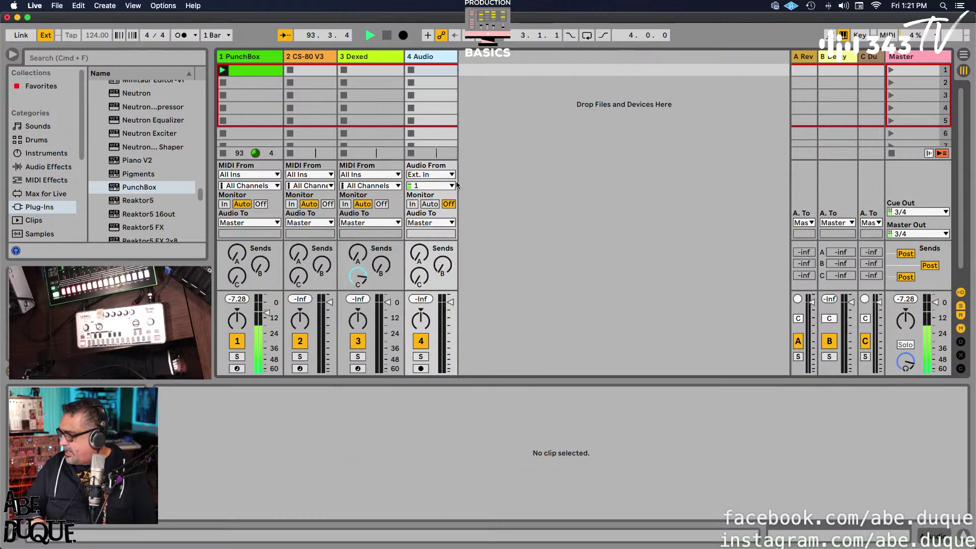
- Arm the 4 Audio track for recording and set its external input channel to 3
{"action": "left_click", "coordinate": [436, 186]}
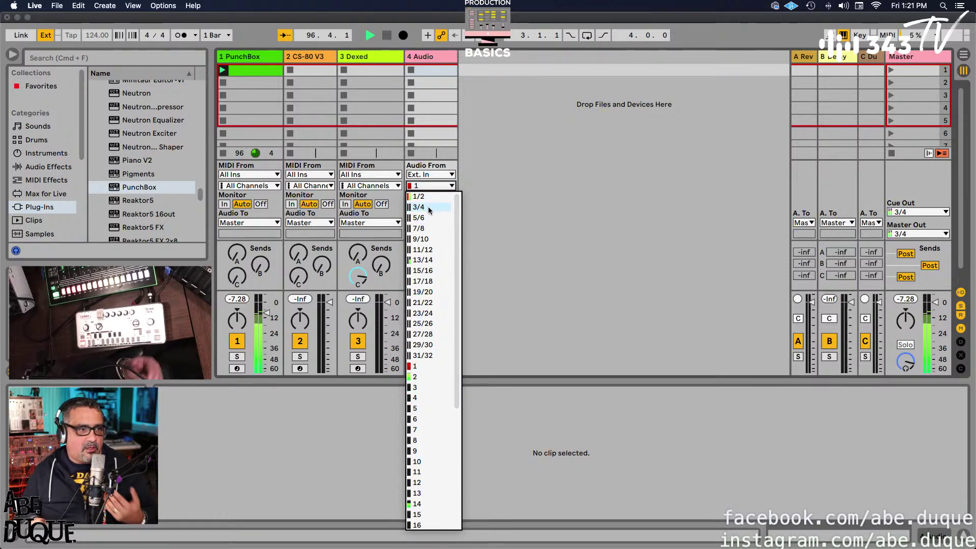
{"action": "left_click", "coordinate": [428, 207]}
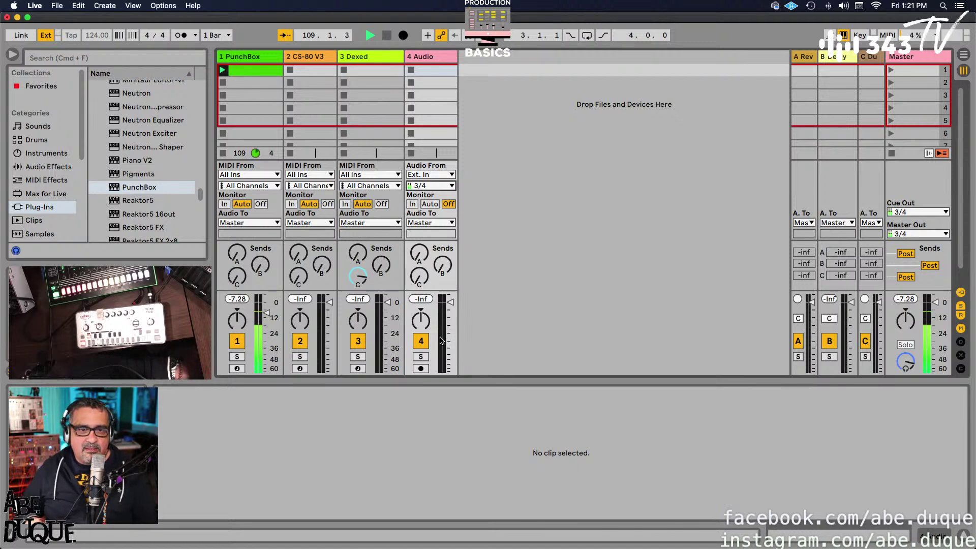
{"action": "left_click", "coordinate": [421, 369]}
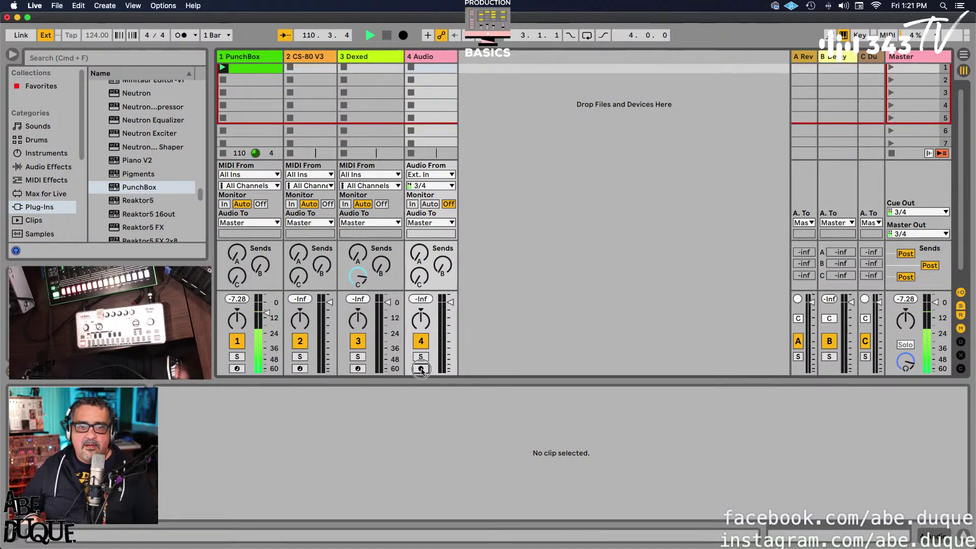
{"action": "left_click", "coordinate": [443, 187]}
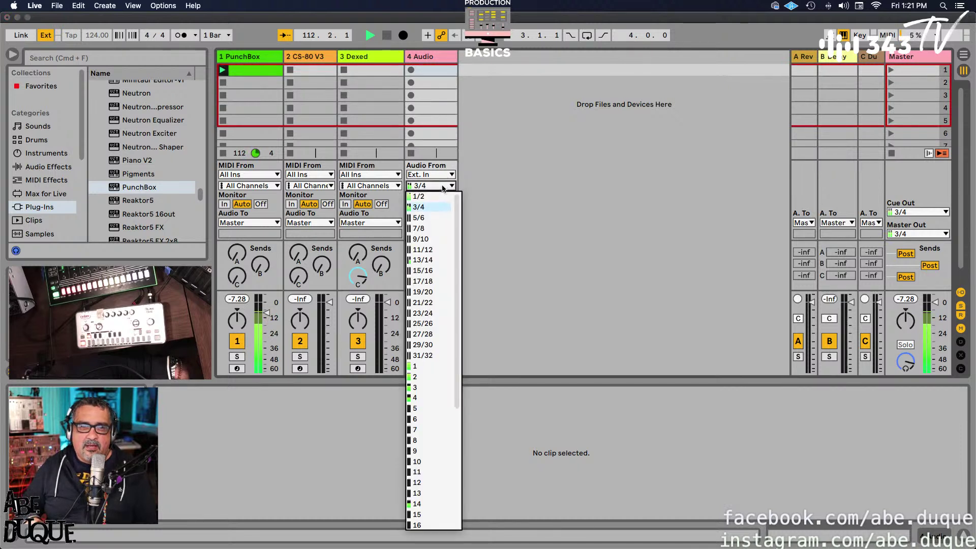
{"action": "left_click", "coordinate": [418, 388]}
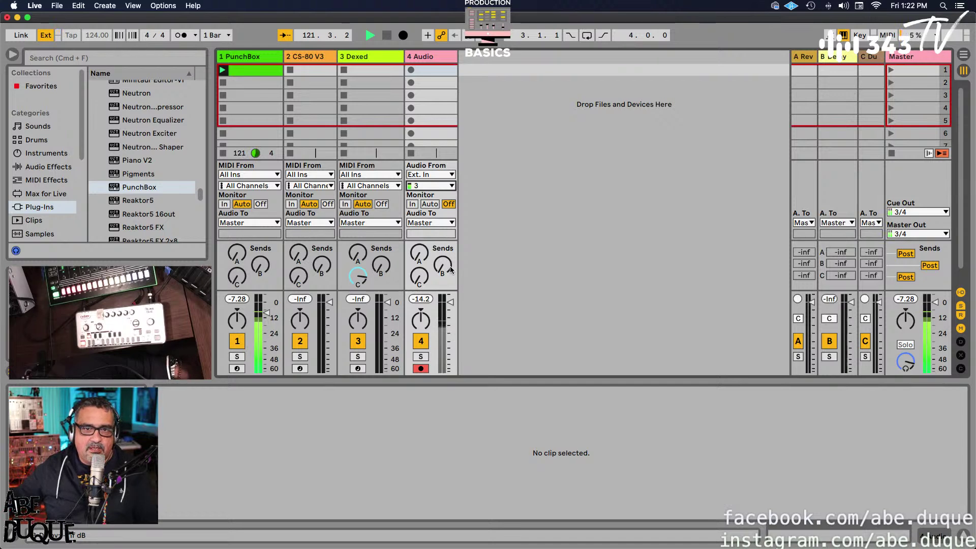
- Record a clip in the first slot of the 4 Audio track and solo the track briefly to hear it alone
{"action": "left_click", "coordinate": [412, 71]}
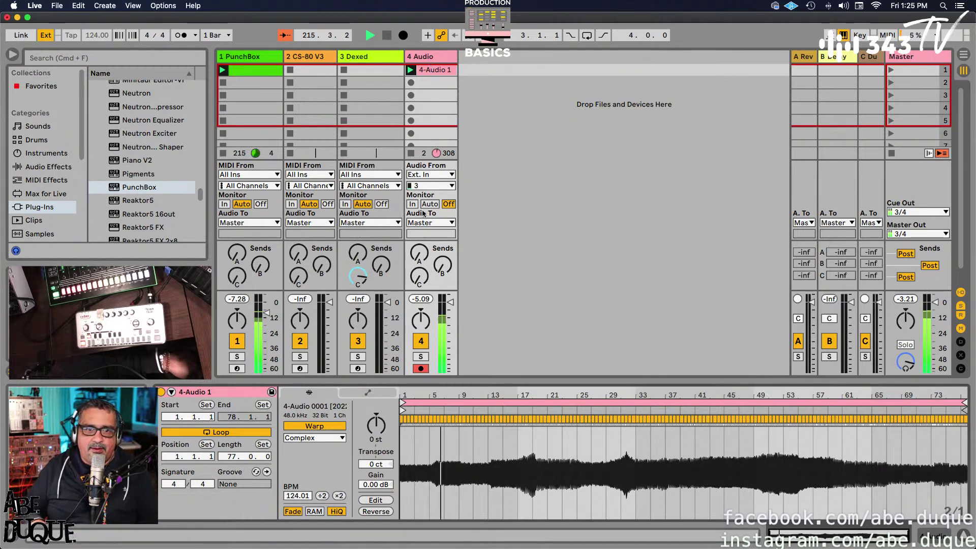
{"action": "left_click", "coordinate": [421, 358]}
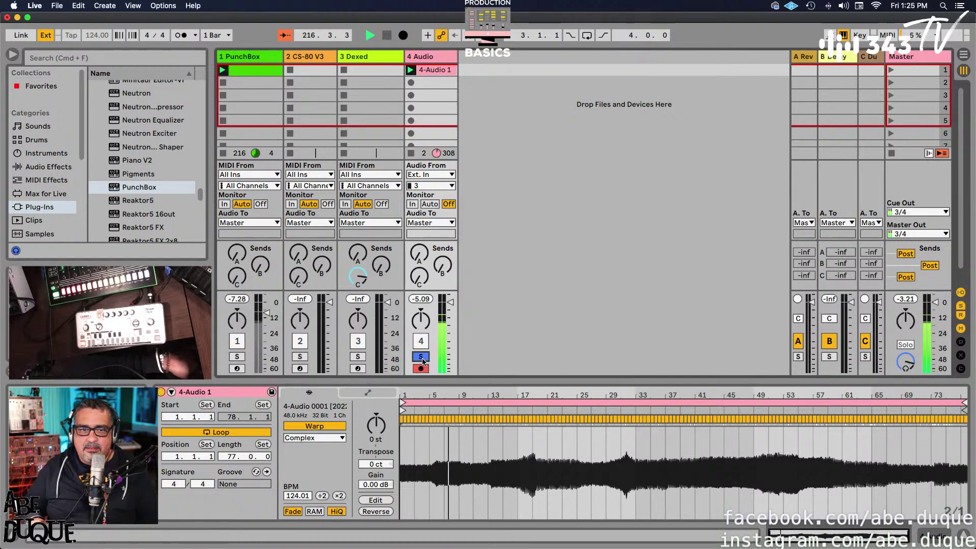
{"action": "left_click", "coordinate": [421, 358]}
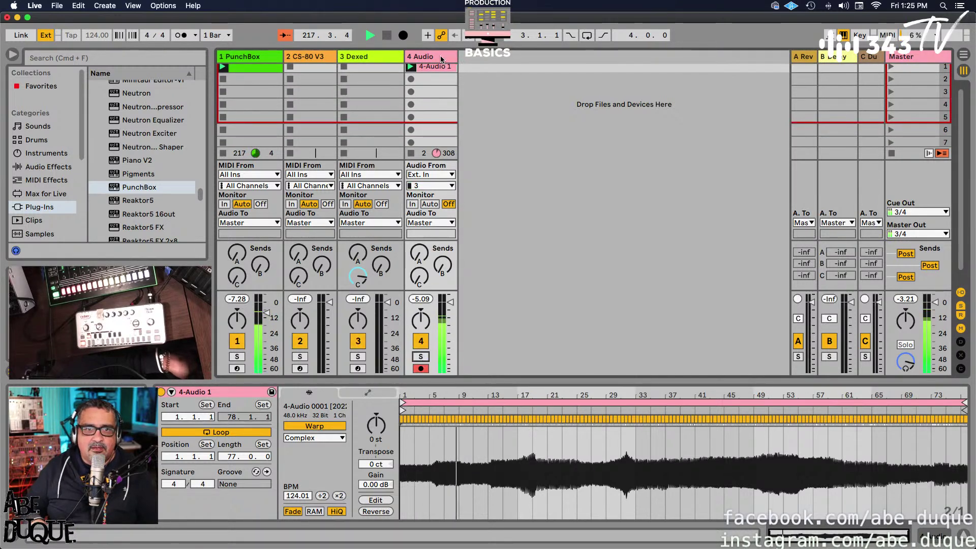
- Show the 4 Audio track's effects chain and look through the VST plug-in list for available effects
{"action": "key", "text": "shift+Tab"}
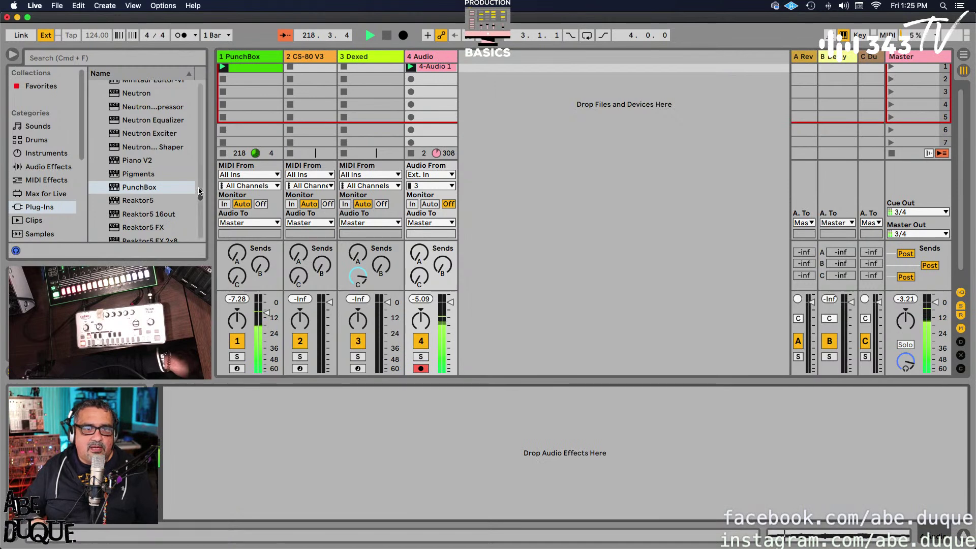
{"action": "left_click_drag", "start_coordinate": [201, 195], "coordinate": [205, 138]}
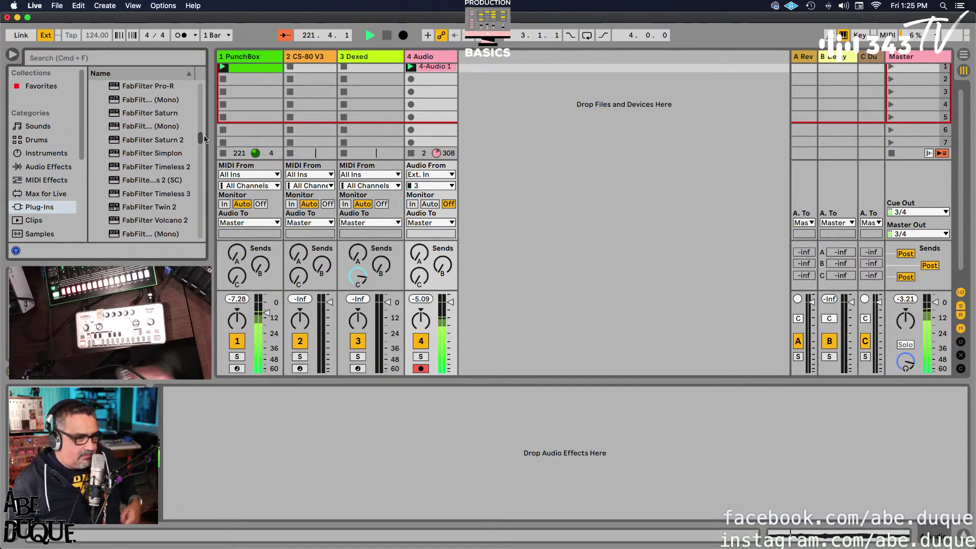
{"action": "scroll", "coordinate": [148, 135], "scroll_direction": "up", "scroll_amount": 10}
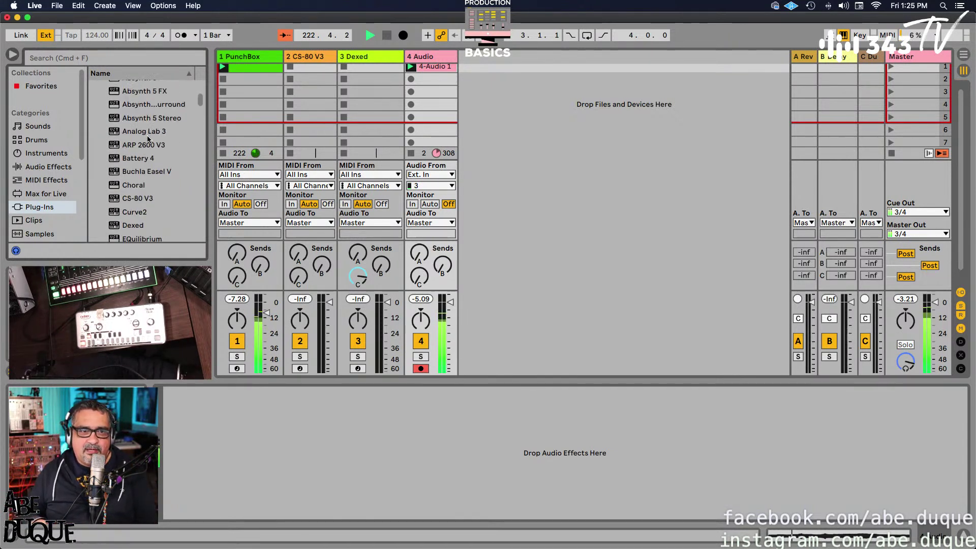
{"action": "scroll", "coordinate": [147, 137], "scroll_direction": "up", "scroll_amount": 3}
{"action": "scroll", "coordinate": [147, 137], "scroll_direction": "down", "scroll_amount": 2}
{"action": "scroll", "coordinate": [148, 139], "scroll_direction": "up", "scroll_amount": 2}
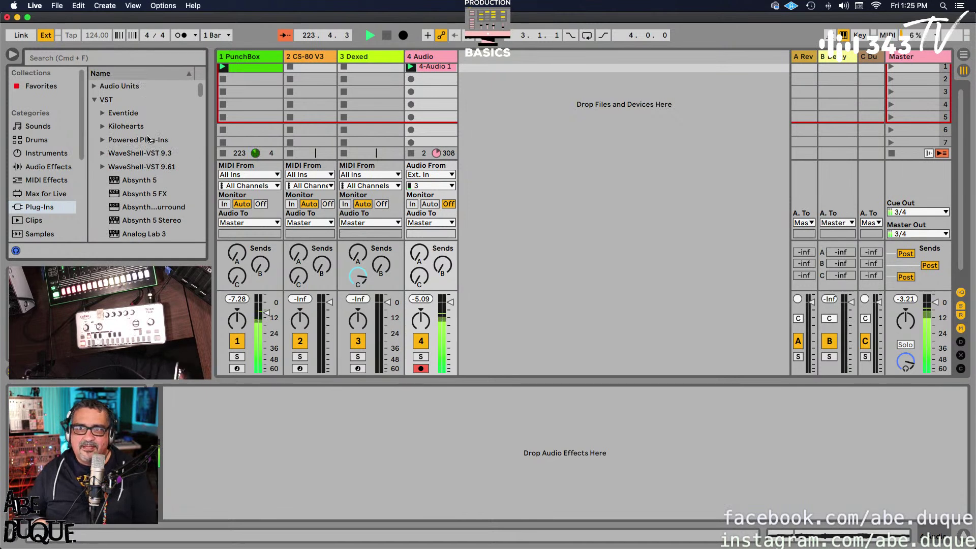
{"action": "scroll", "coordinate": [148, 139], "scroll_direction": "down", "scroll_amount": 3}
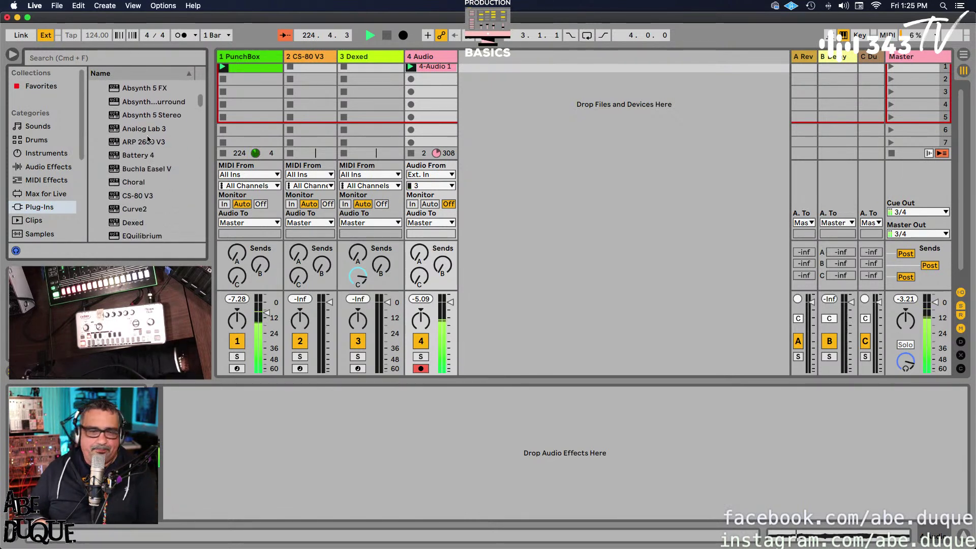
{"action": "scroll", "coordinate": [148, 139], "scroll_direction": "up", "scroll_amount": 3}
{"action": "scroll", "coordinate": [394, 121], "scroll_direction": "up", "scroll_amount": 1}
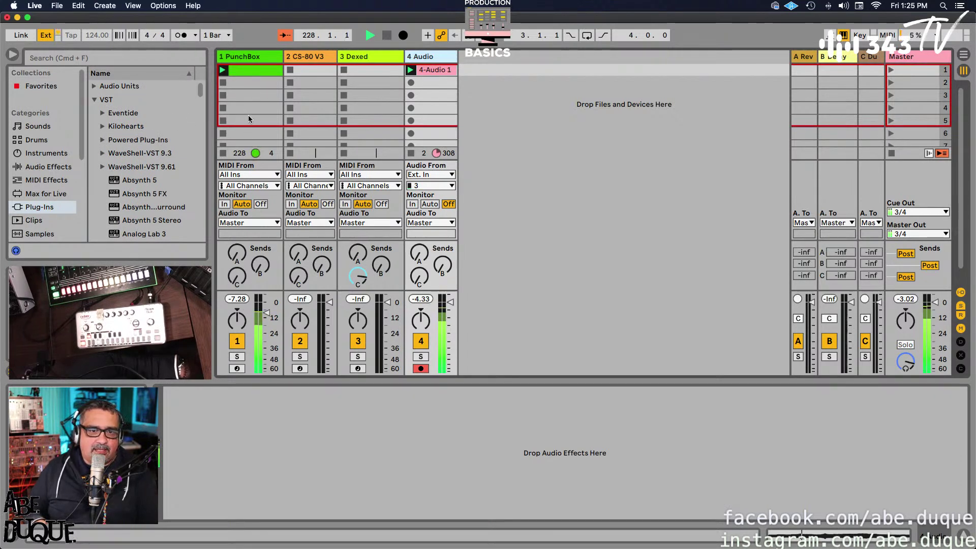
- Inspect the PunchBox synthesizer's plug-in window from its track and close it
{"action": "left_click", "coordinate": [237, 79]}
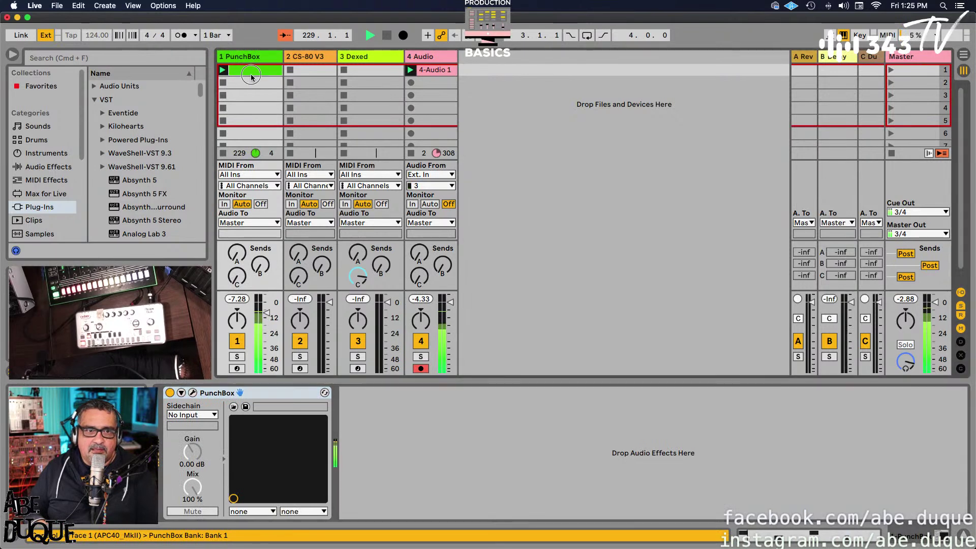
{"action": "left_click", "coordinate": [193, 394]}
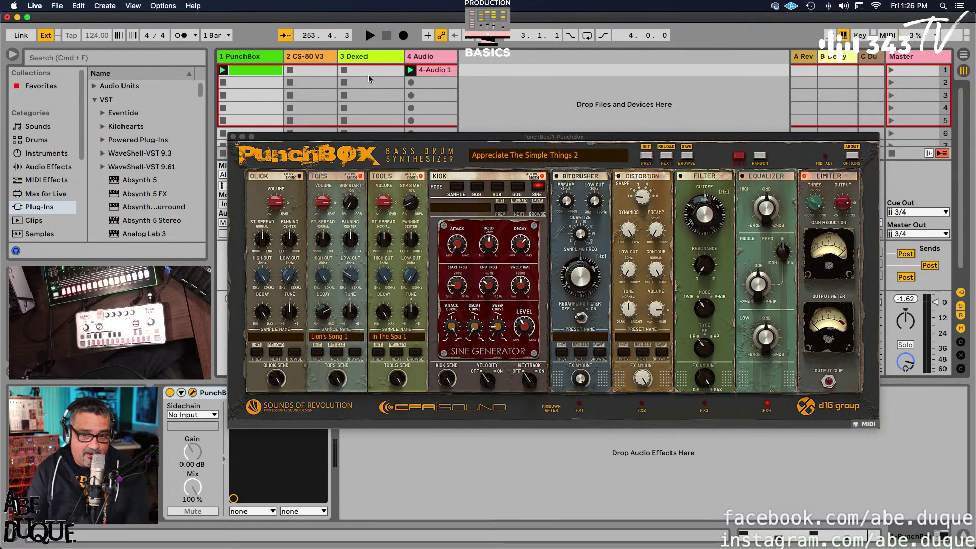
{"action": "scroll", "coordinate": [284, 115], "scroll_direction": "down", "scroll_amount": 1}
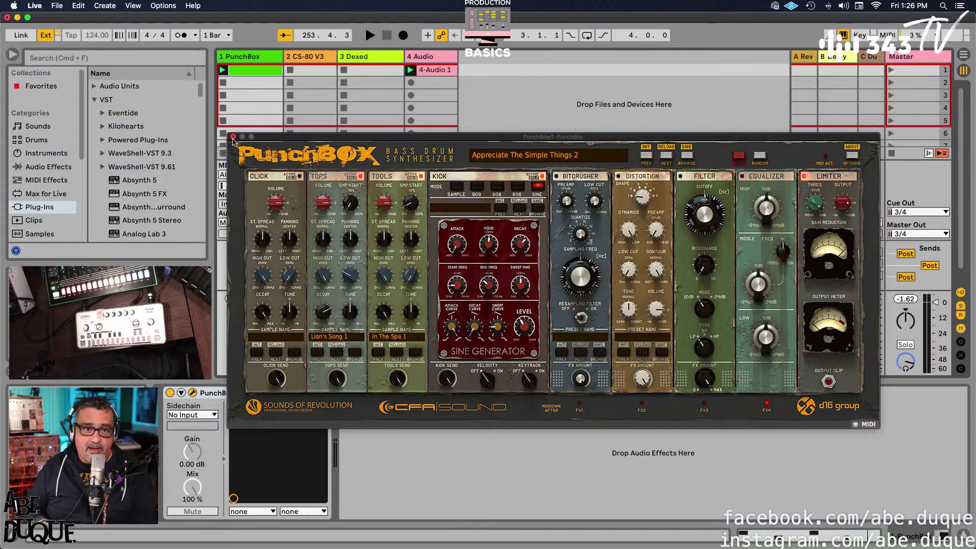
{"action": "left_click", "coordinate": [233, 137]}
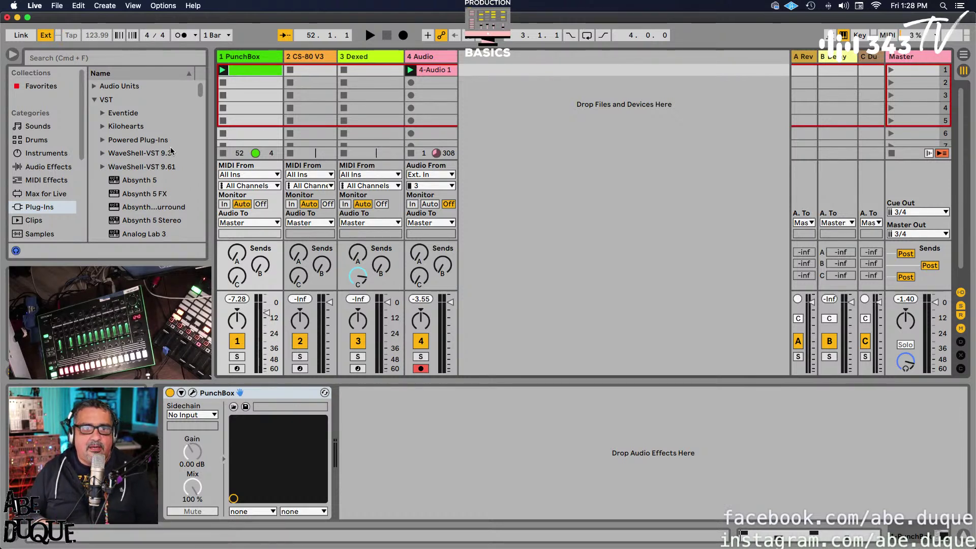
- Review the audio latency and TR-8 MIDI sync settings in the preferences and close them
{"action": "left_click", "coordinate": [35, 5]}
{"action": "left_click", "coordinate": [60, 31]}
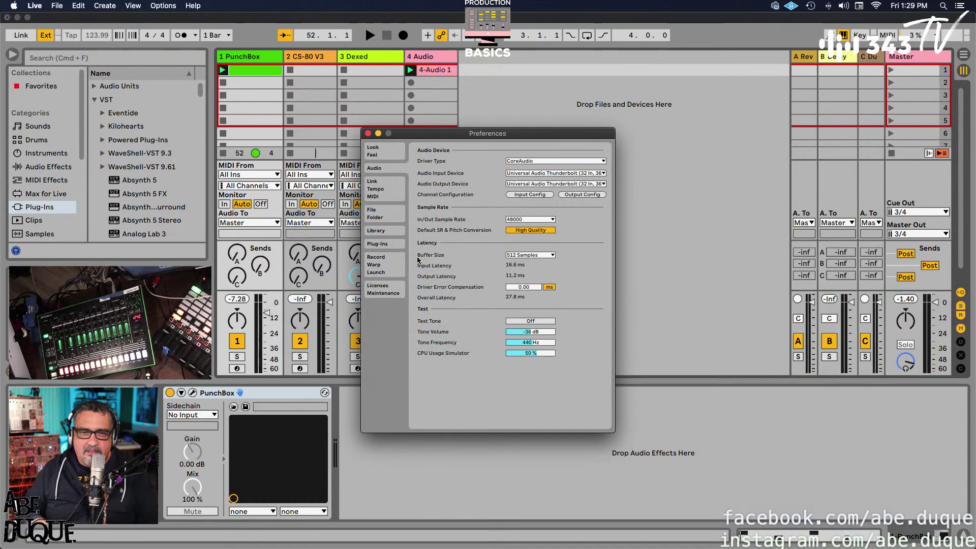
{"action": "left_click", "coordinate": [376, 189]}
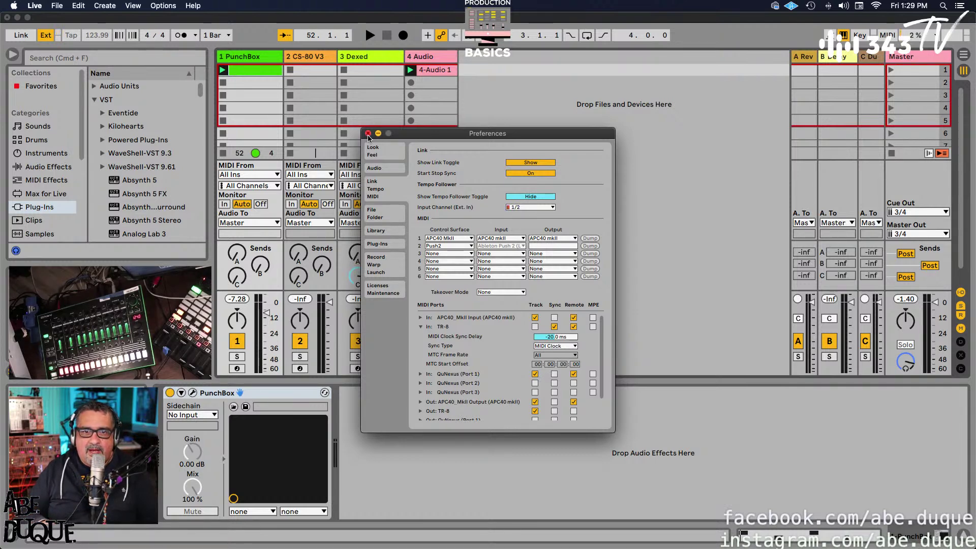
{"action": "left_click", "coordinate": [379, 168]}
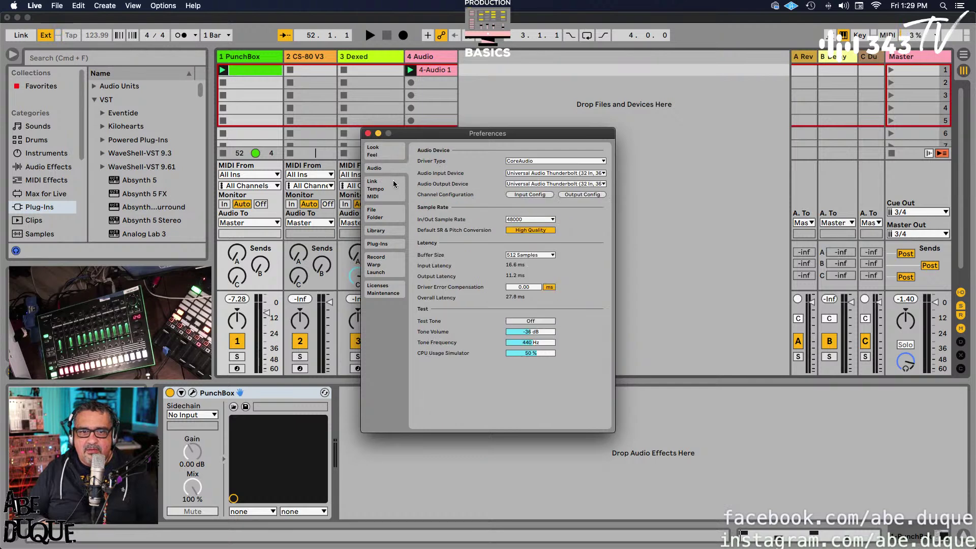
{"action": "left_click", "coordinate": [368, 134]}
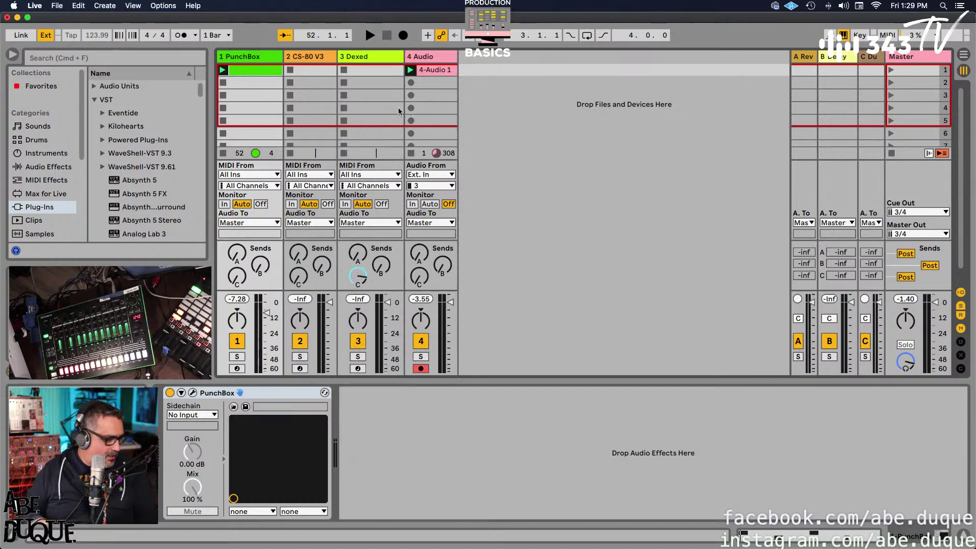
- Stop the clips on the PunchBox and 4 Audio tracks and insert a new audio track after 4 Audio
{"action": "left_click", "coordinate": [224, 153]}
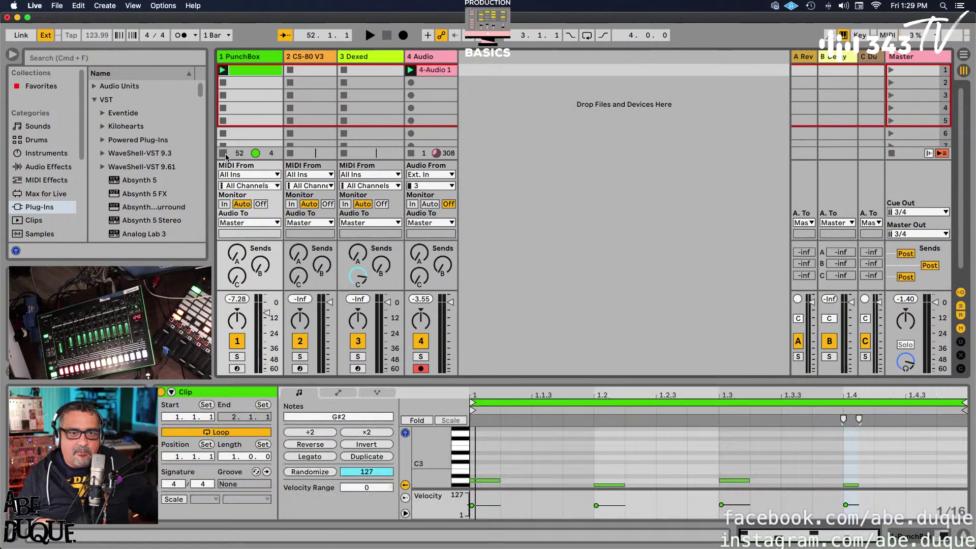
{"action": "left_click", "coordinate": [410, 153]}
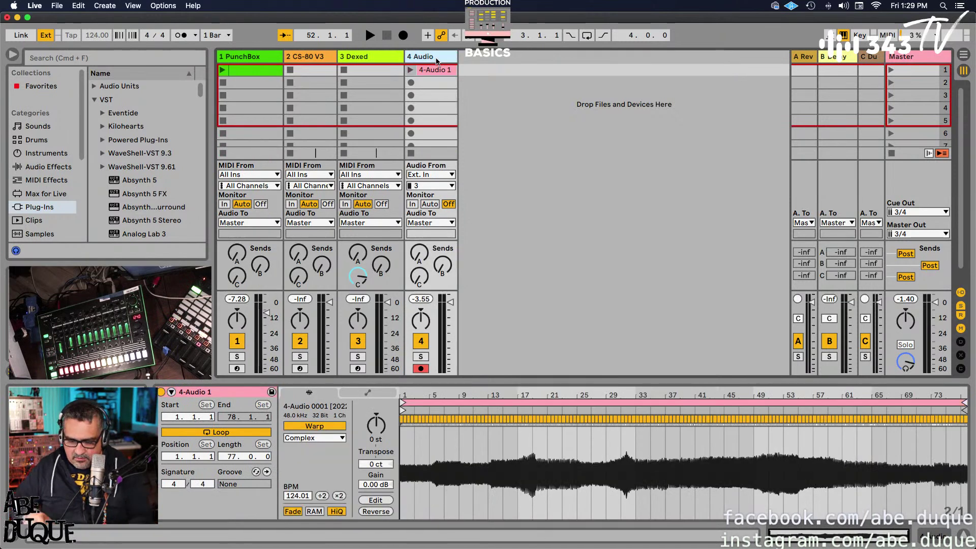
{"action": "key", "text": "super+t"}
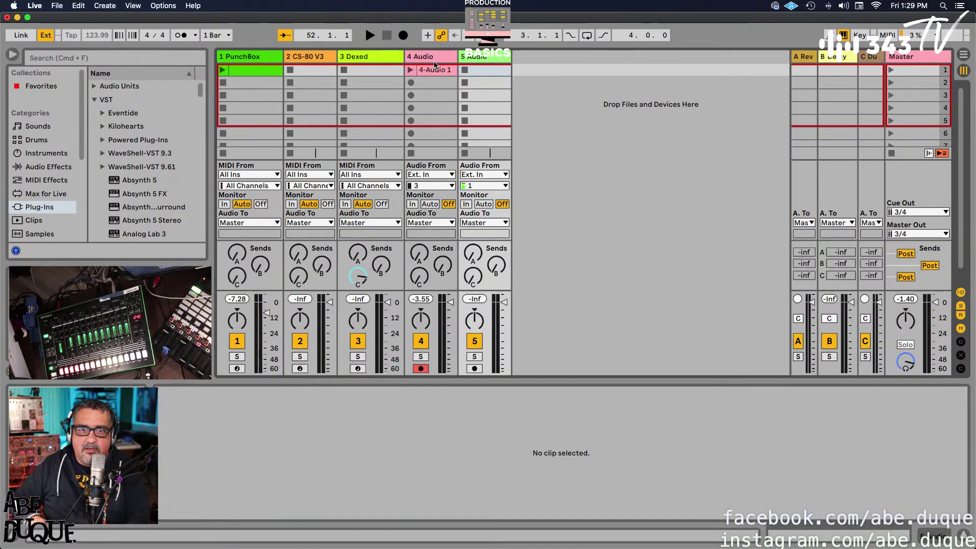
- Arm the 5 Audio track with external input 3/4 and start recording a clip in its first slot
{"action": "left_click", "coordinate": [474, 368]}
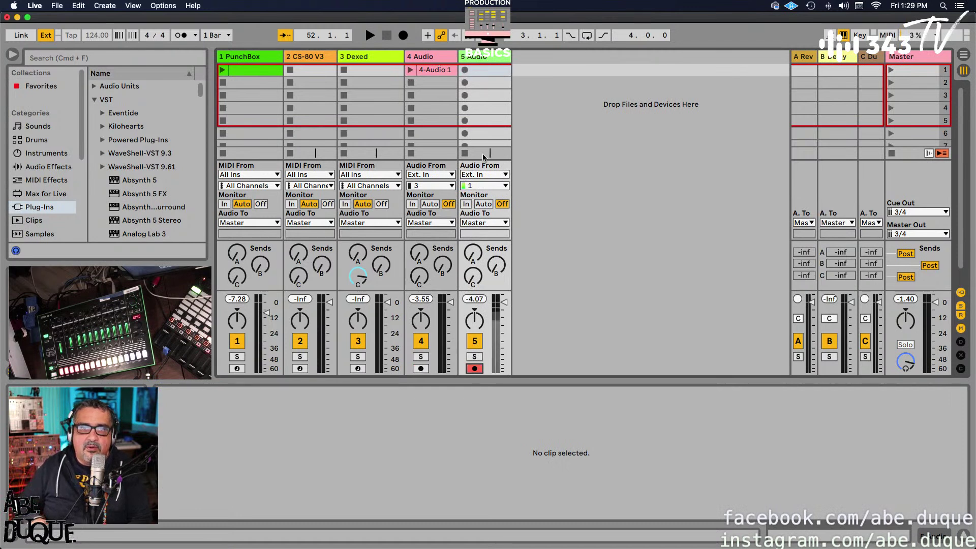
{"action": "left_click", "coordinate": [489, 186]}
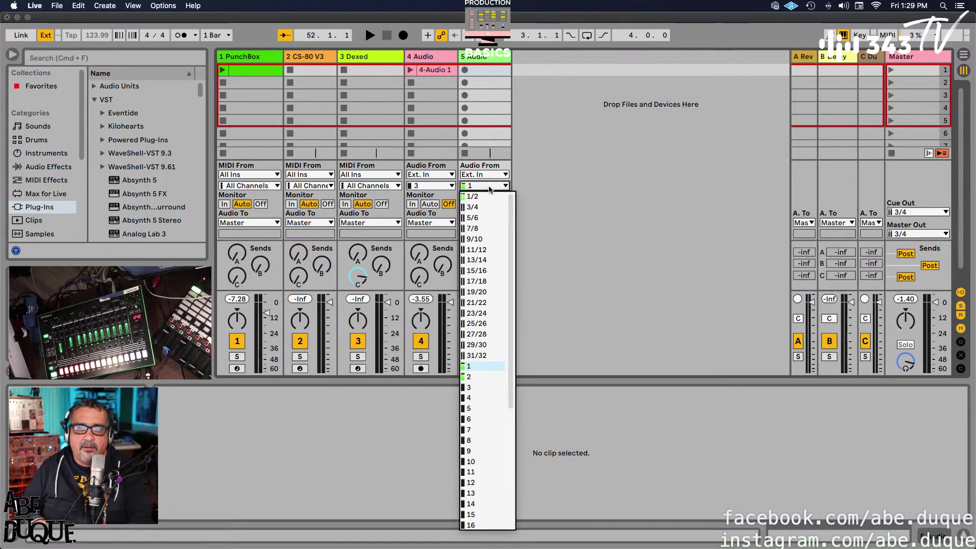
{"action": "left_click", "coordinate": [484, 207]}
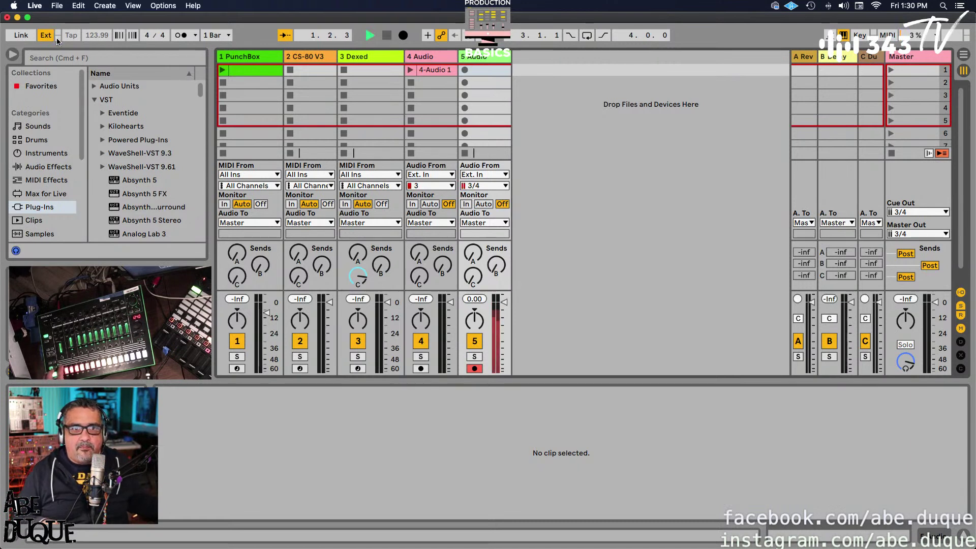
{"action": "left_click", "coordinate": [180, 35]}
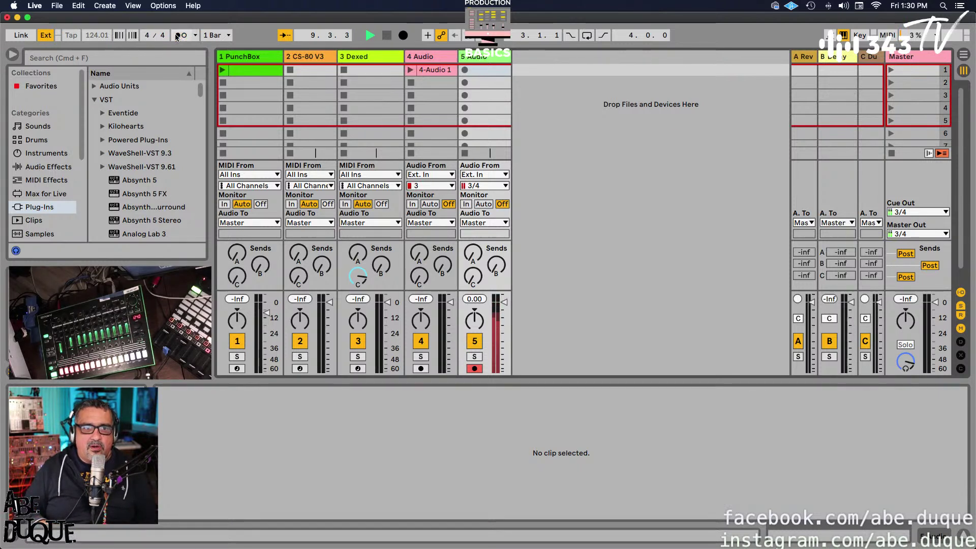
{"action": "left_click", "coordinate": [465, 70]}
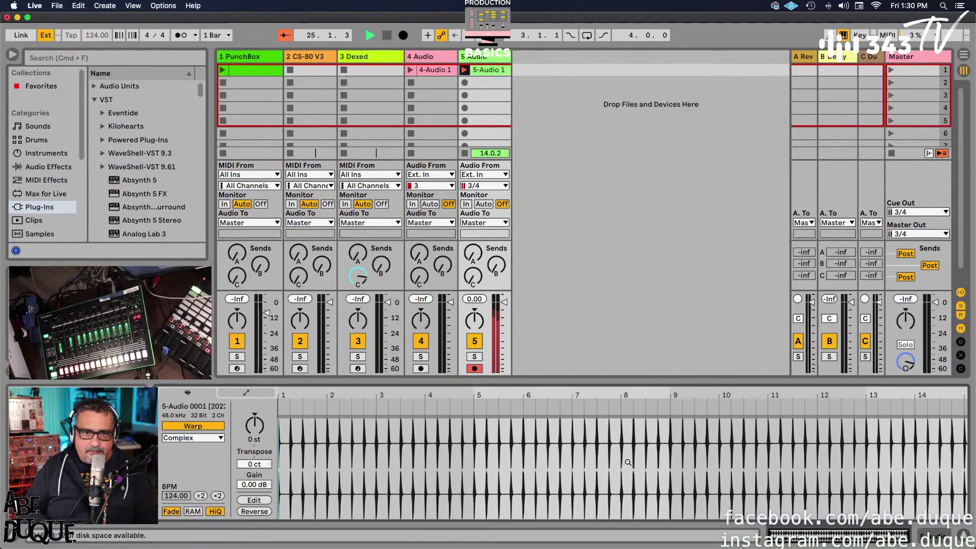
- Stop recording on the 5 Audio track and examine how the recorded clip's hits line up with the beat grid around 16.4
{"action": "left_click", "coordinate": [466, 153]}
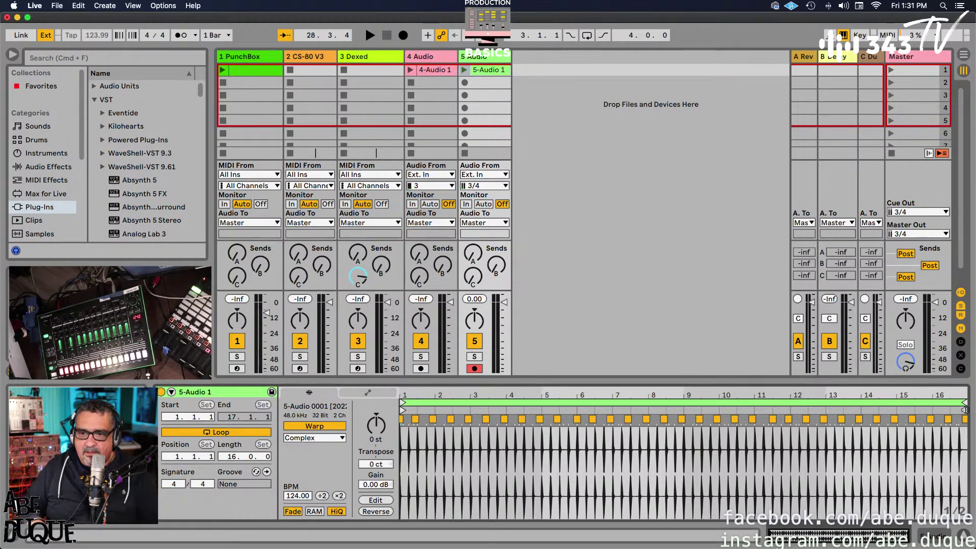
{"action": "scroll", "coordinate": [963, 394], "scroll_direction": "up", "scroll_amount": 8}
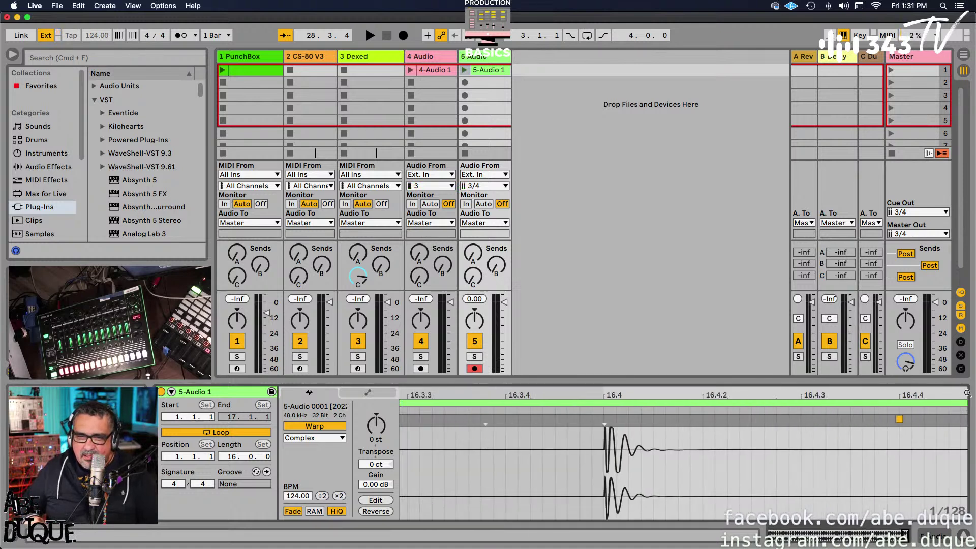
{"action": "scroll", "coordinate": [608, 393], "scroll_direction": "up", "scroll_amount": 6}
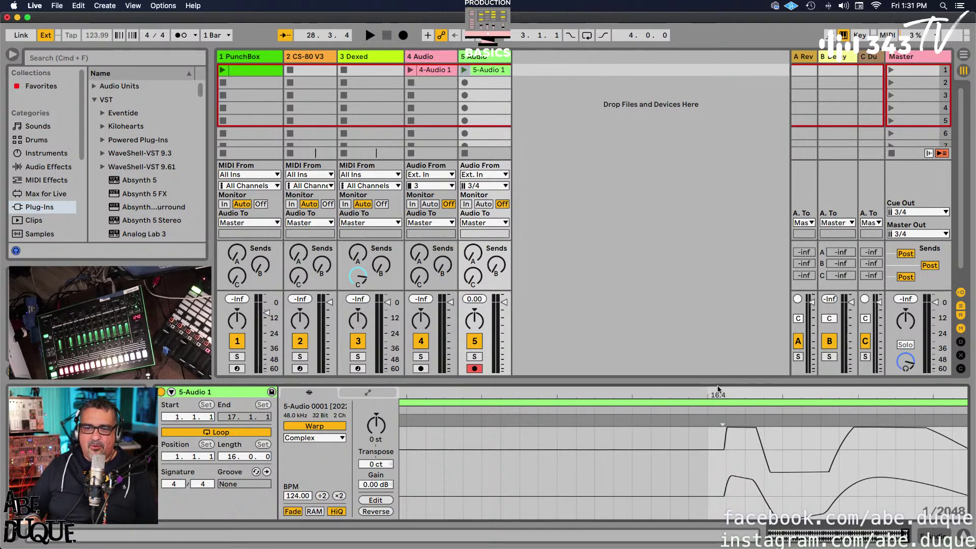
{"action": "left_click_drag", "start_coordinate": [718, 395], "coordinate": [959, 395]}
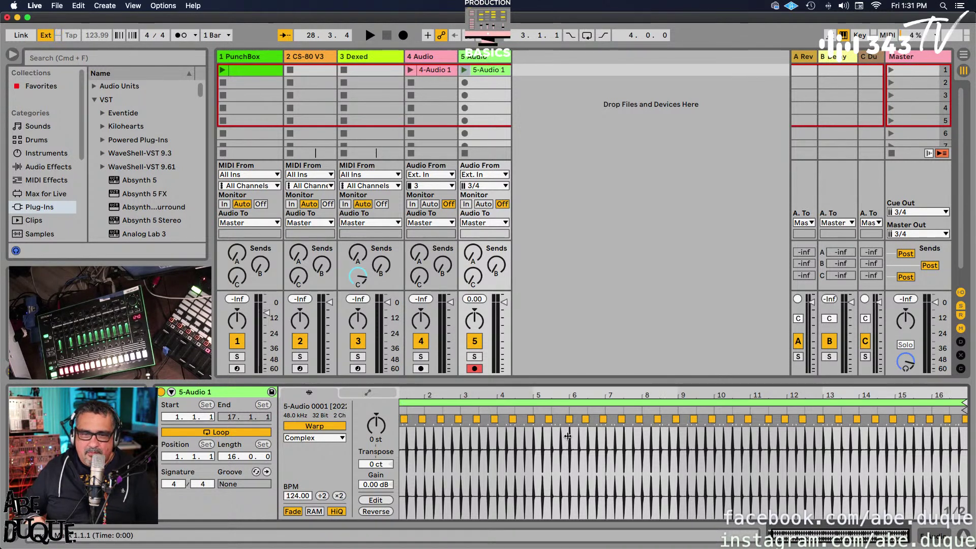
{"action": "left_click_drag", "start_coordinate": [596, 396], "coordinate": [595, 395]}
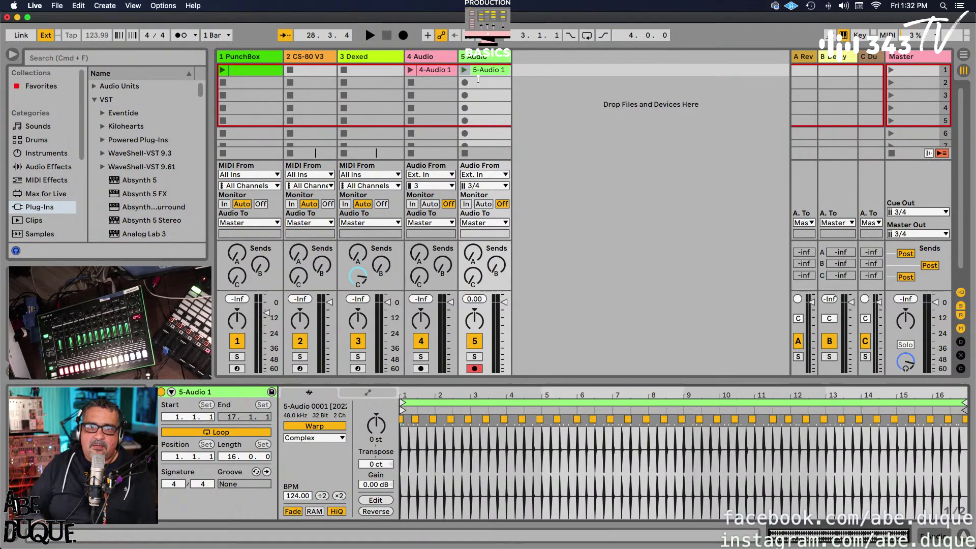
- Deactivate and disarm the 5 Audio track and delete its recorded clip
{"action": "left_click", "coordinate": [475, 343]}
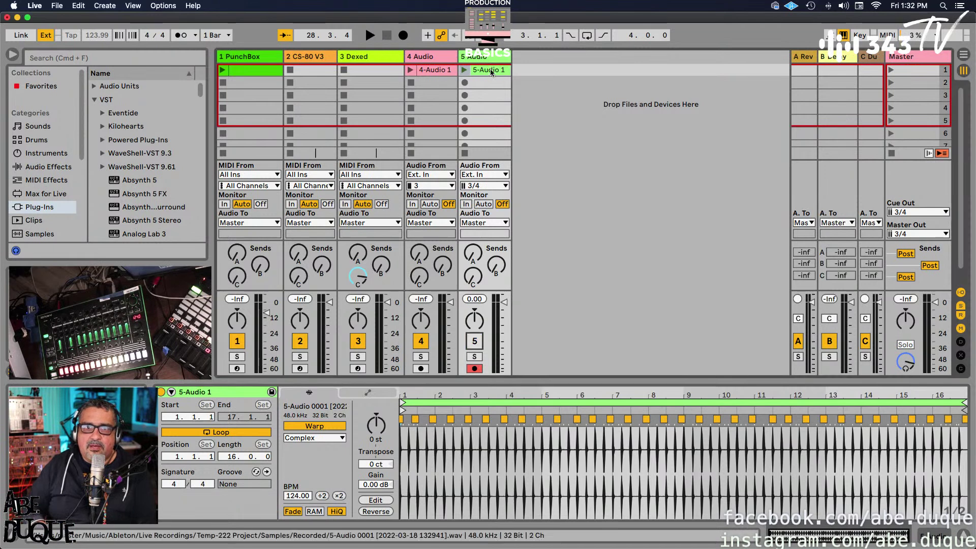
{"action": "key", "text": "Delete"}
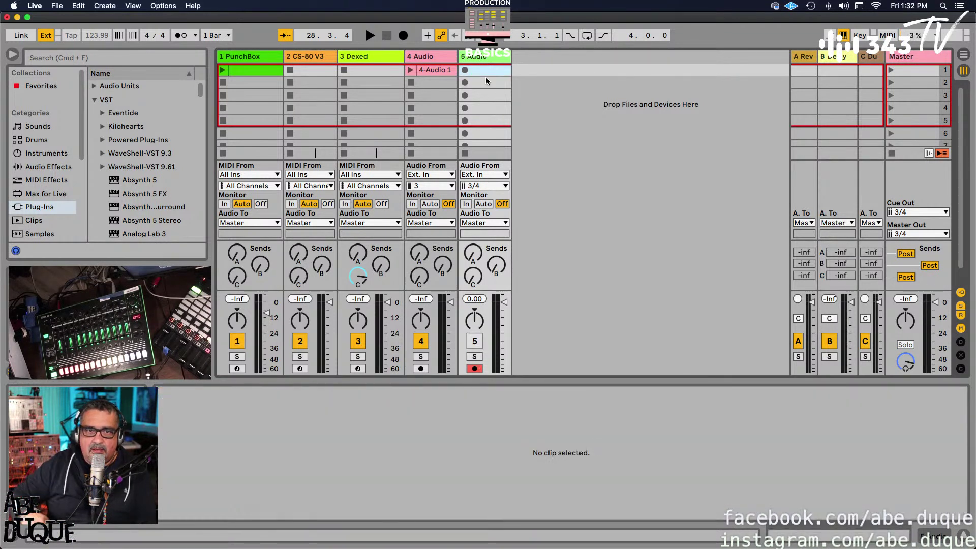
{"action": "left_click", "coordinate": [475, 367]}
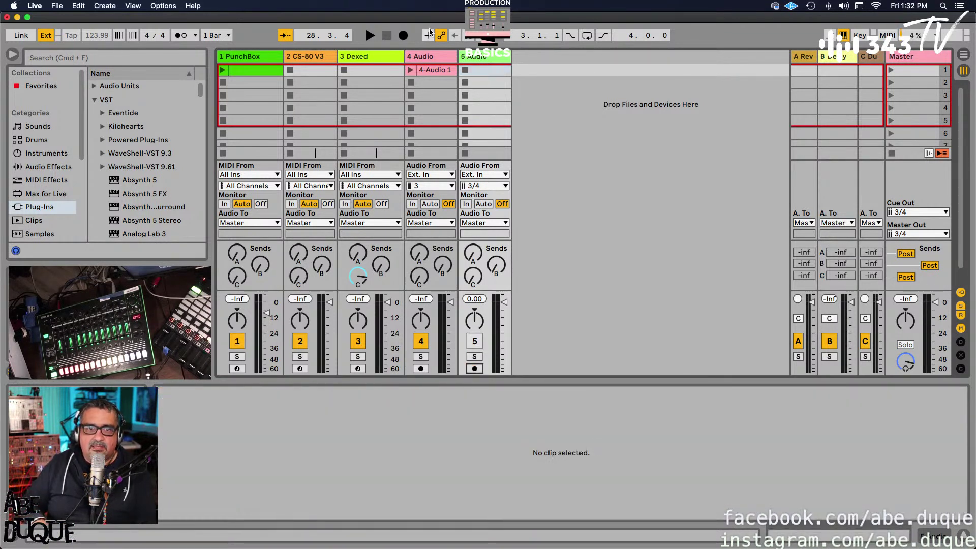
- Launch the 4 Audio and PunchBox clips together and view the device chains of both tracks
{"action": "left_click", "coordinate": [410, 70]}
{"action": "left_click", "coordinate": [222, 71]}
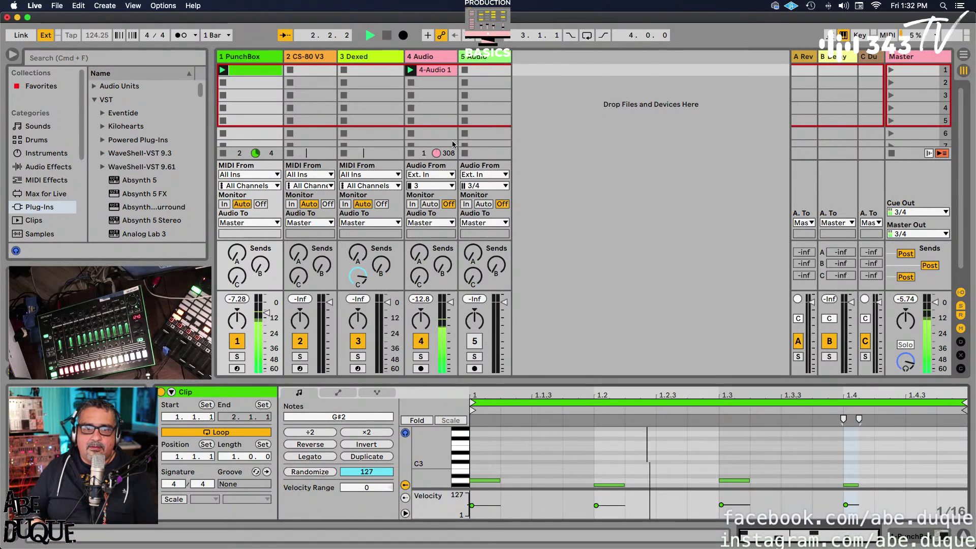
{"action": "left_click", "coordinate": [433, 68]}
{"action": "left_click", "coordinate": [433, 60]}
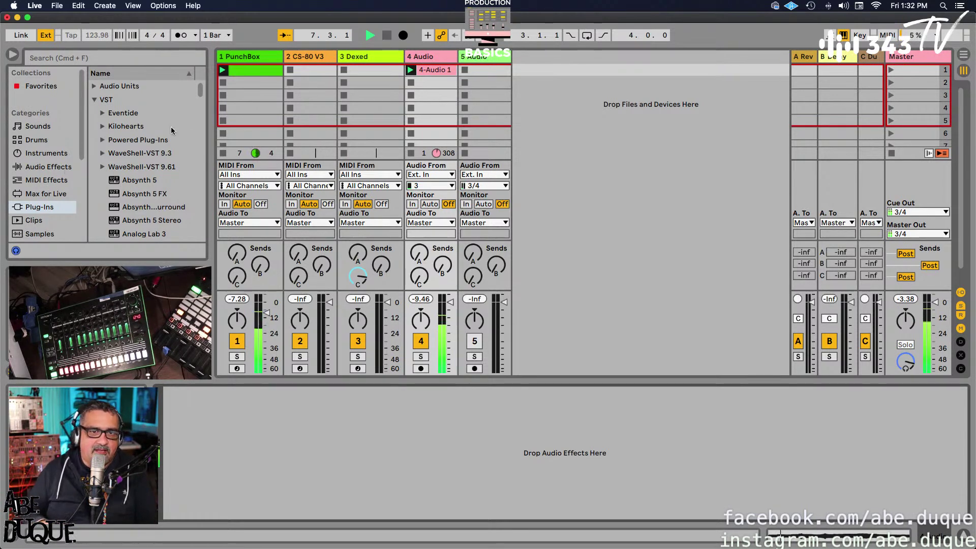
{"action": "left_click", "coordinate": [258, 60]}
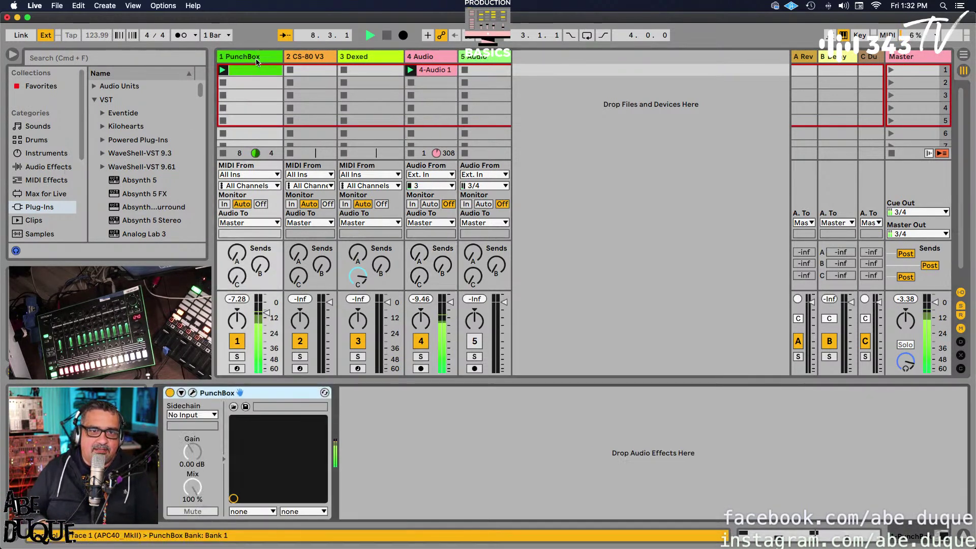
- Load the DS HH instrument from the Drum Synth folder onto a new MIDI track after 5 Audio
{"action": "left_click", "coordinate": [45, 167]}
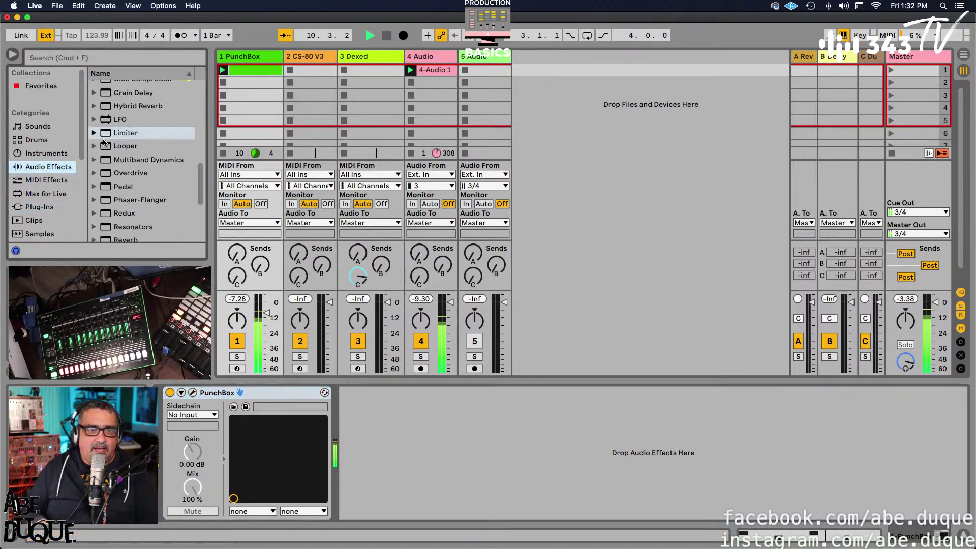
{"action": "scroll", "coordinate": [103, 154], "scroll_direction": "up", "scroll_amount": 5}
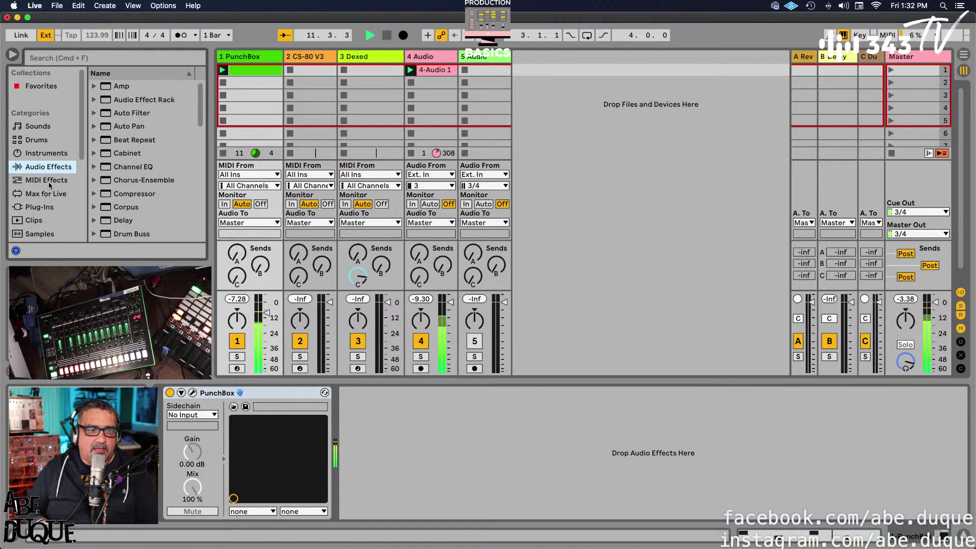
{"action": "left_click", "coordinate": [41, 154]}
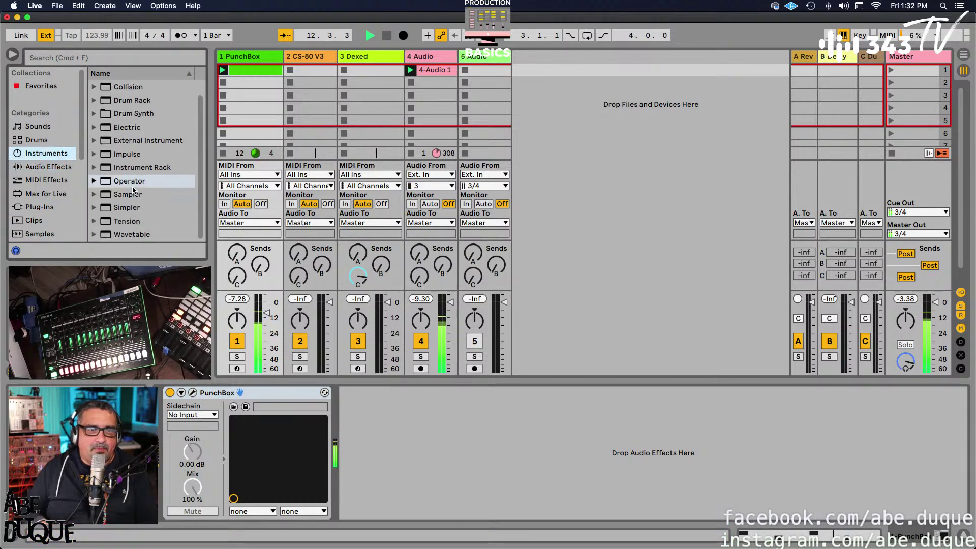
{"action": "left_click", "coordinate": [94, 128]}
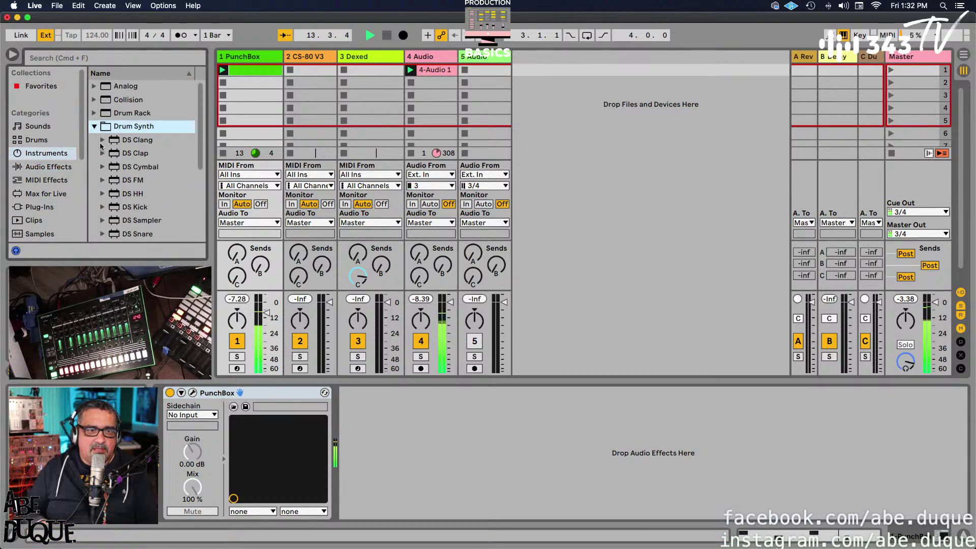
{"action": "left_click", "coordinate": [122, 194]}
{"action": "left_click_drag", "start_coordinate": [122, 195], "coordinate": [539, 75]}
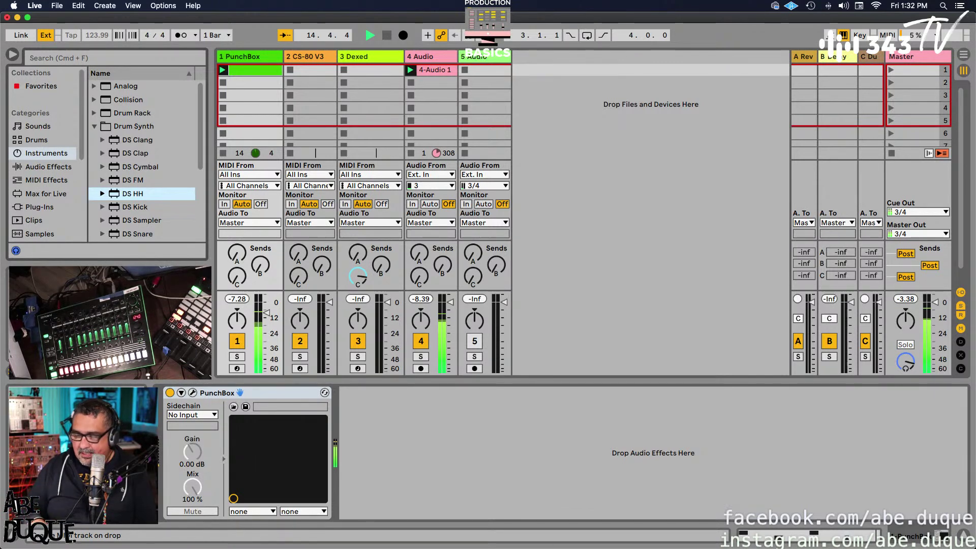
{"action": "key", "text": "Return"}
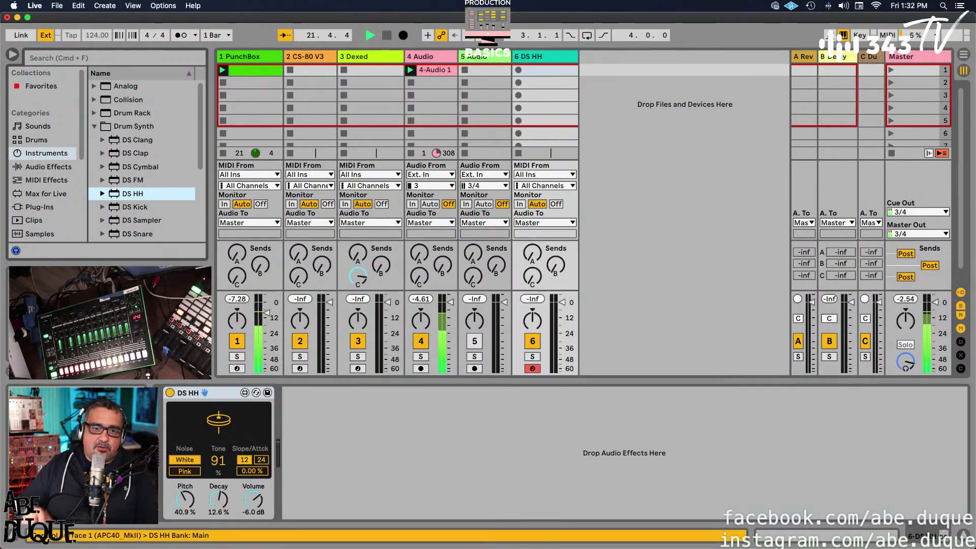
- Create a one-bar clip in DS HH's first slot with C#3 at 1.1.3 and C3 at 1.2.3, 1.3.3 and 1.4.3, and audition it
{"action": "double_click", "coordinate": [542, 71]}
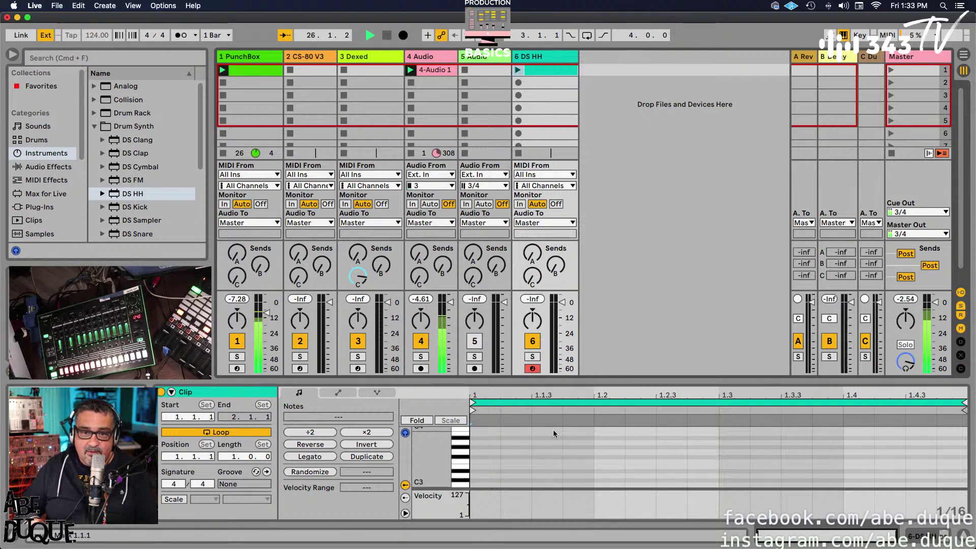
{"action": "double_click", "coordinate": [549, 480]}
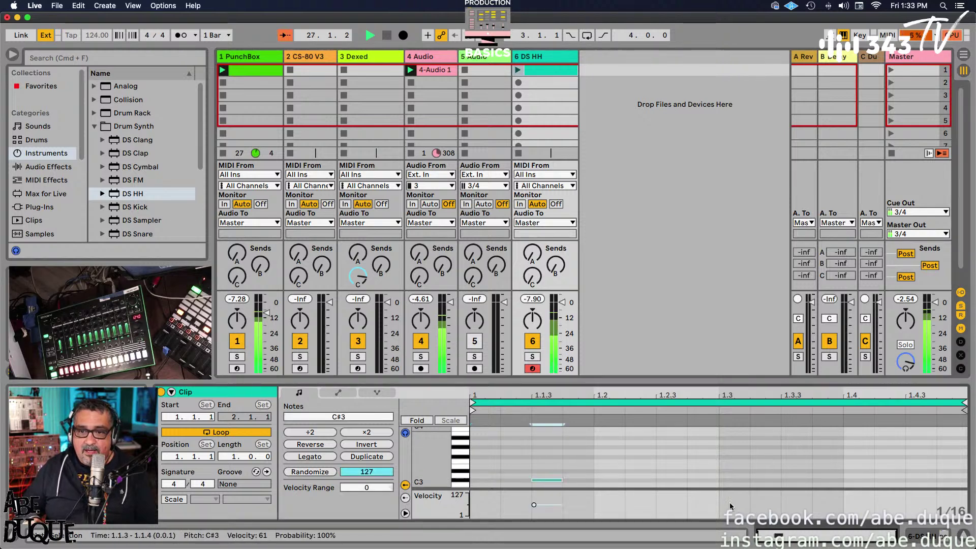
{"action": "double_click", "coordinate": [666, 484]}
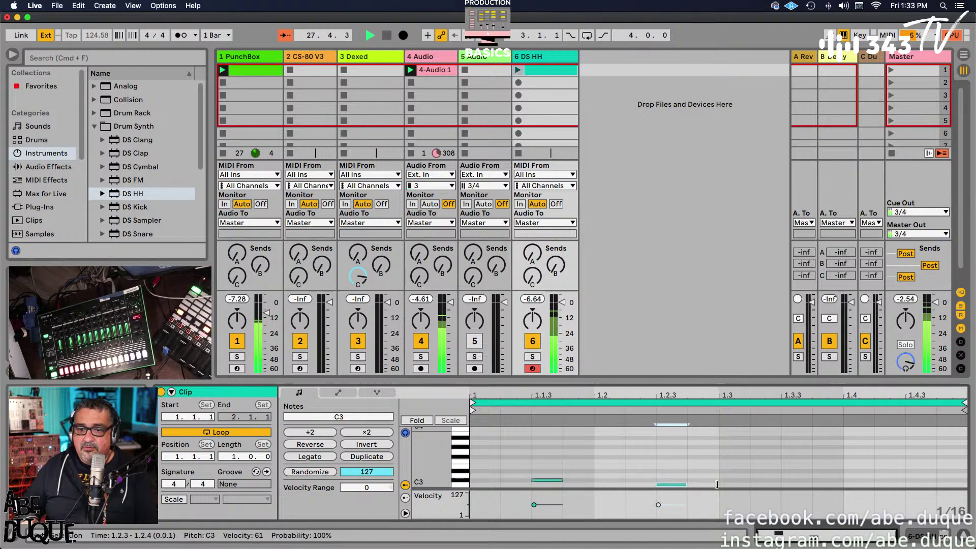
{"action": "double_click", "coordinate": [798, 485]}
{"action": "double_click", "coordinate": [921, 484]}
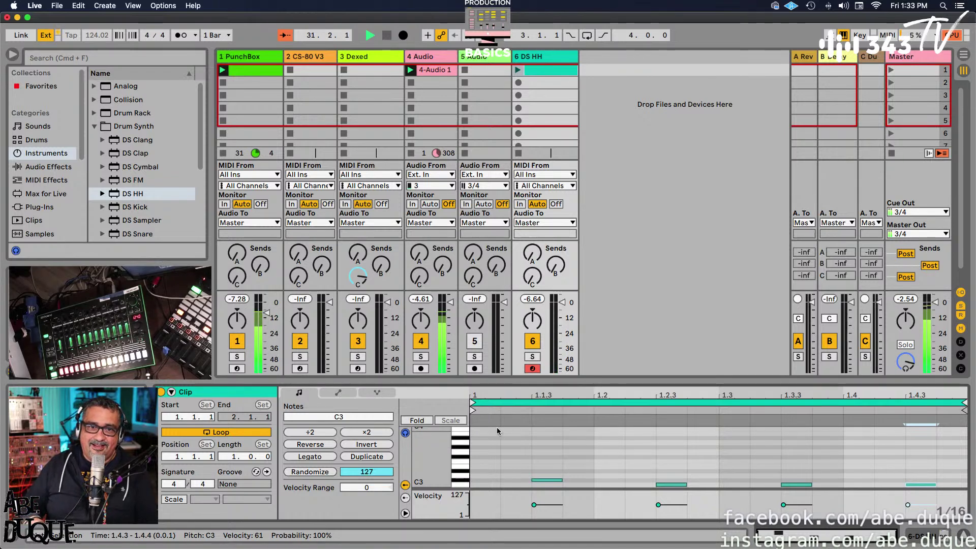
{"action": "left_click", "coordinate": [518, 70]}
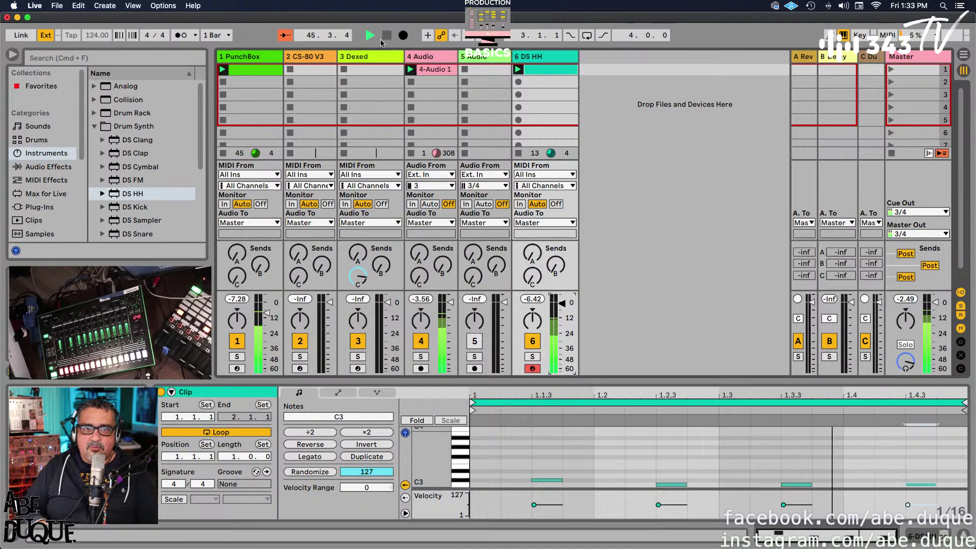
{"action": "key", "text": "space"}
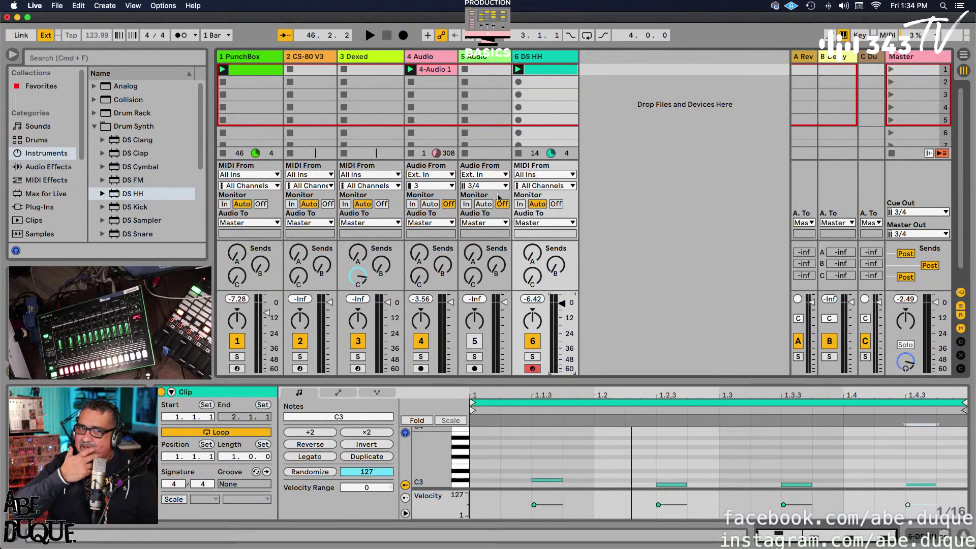
- Look over the PunchBox plug-in window with playback stopped and close it
{"action": "left_click", "coordinate": [251, 58]}
{"action": "left_click", "coordinate": [192, 393]}
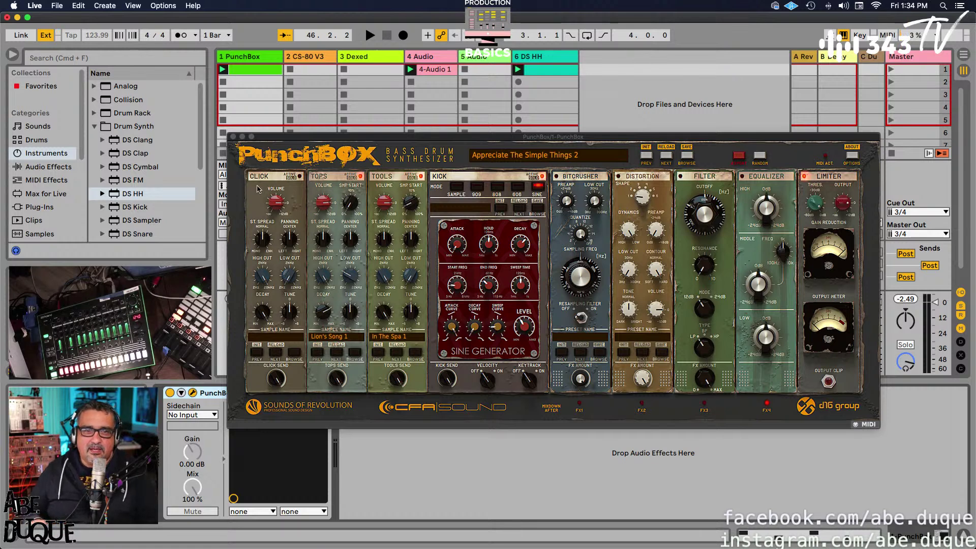
{"action": "left_click", "coordinate": [233, 138]}
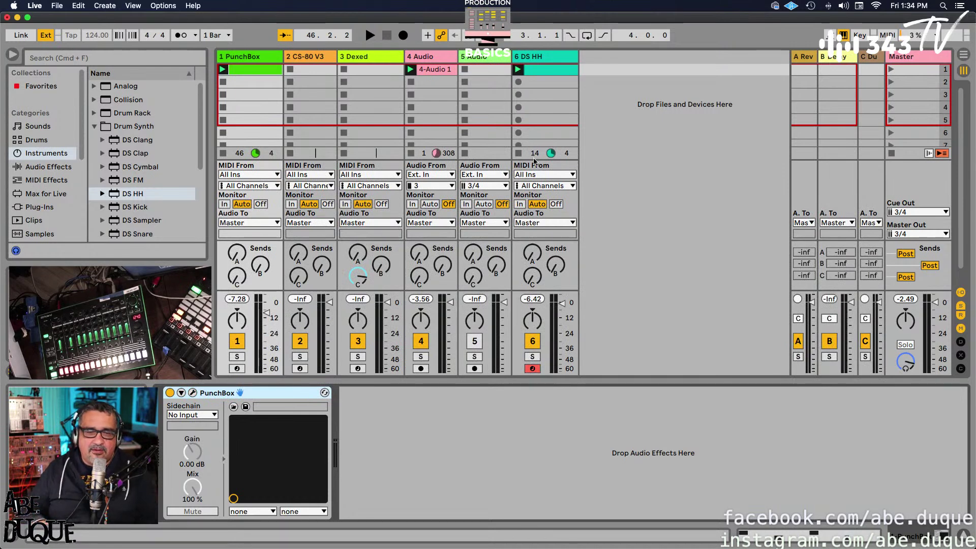
- Inspect the CS-80 V3 plug-in window, including its Multi and Modulation sections, and close it
{"action": "scroll", "coordinate": [532, 138], "scroll_direction": "down", "scroll_amount": 1}
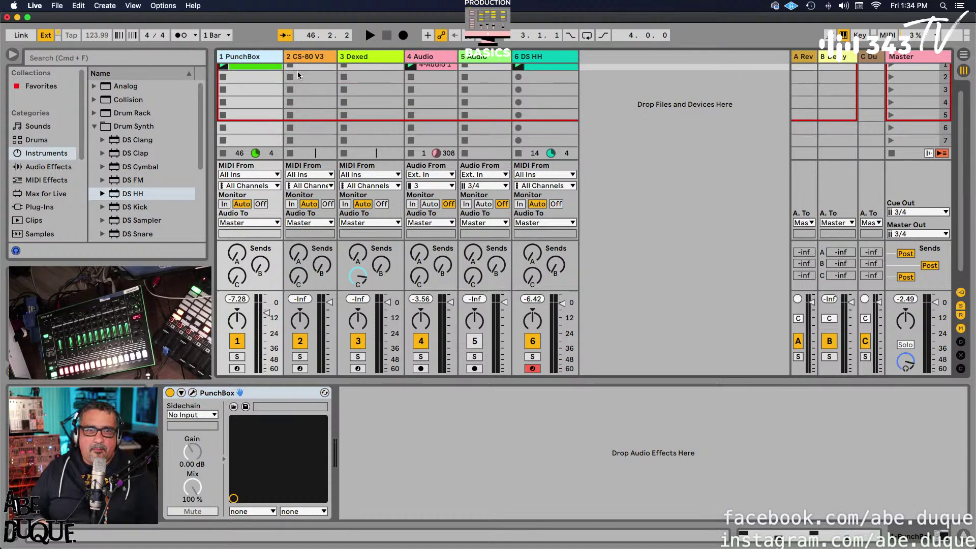
{"action": "left_click", "coordinate": [306, 58]}
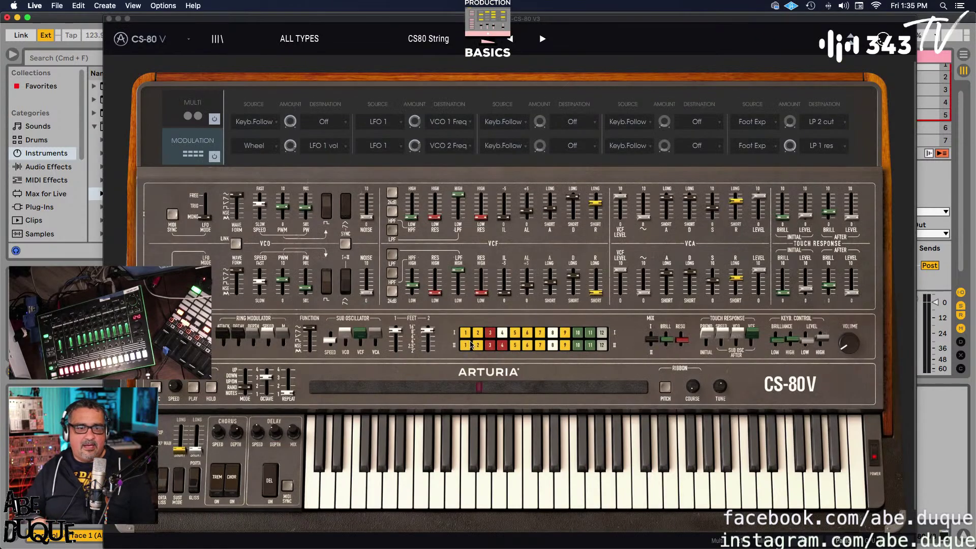
{"action": "key", "text": "super+alt+p"}
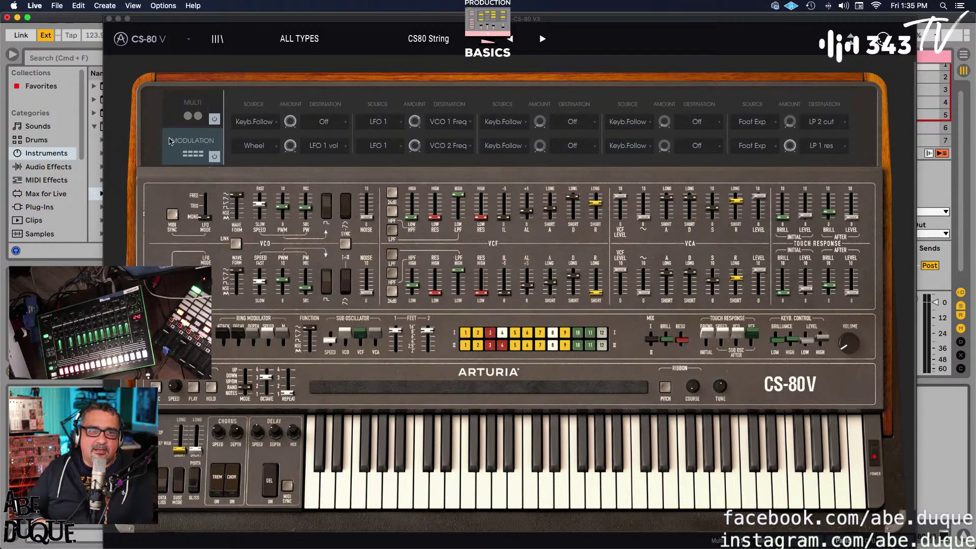
{"action": "left_click", "coordinate": [179, 115]}
{"action": "left_click", "coordinate": [180, 114]}
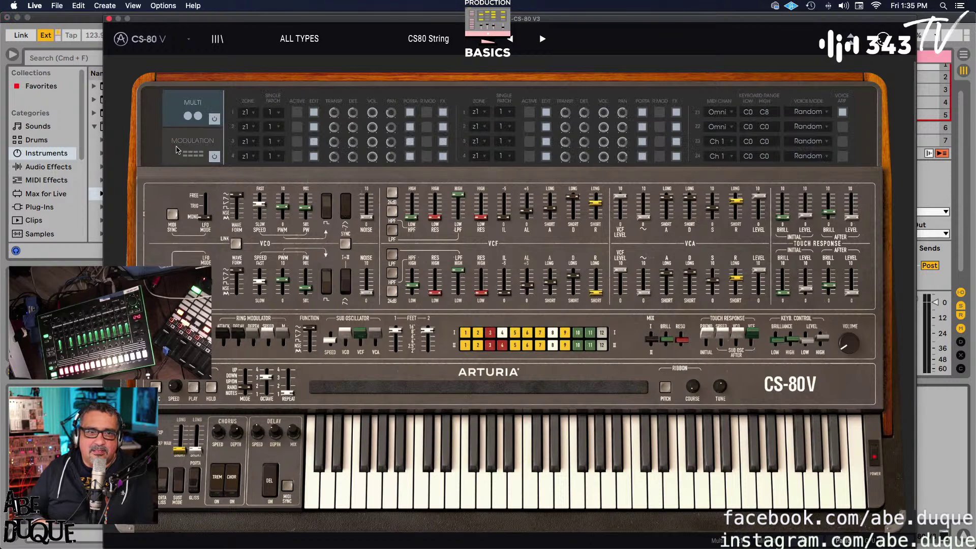
{"action": "left_click", "coordinate": [173, 139]}
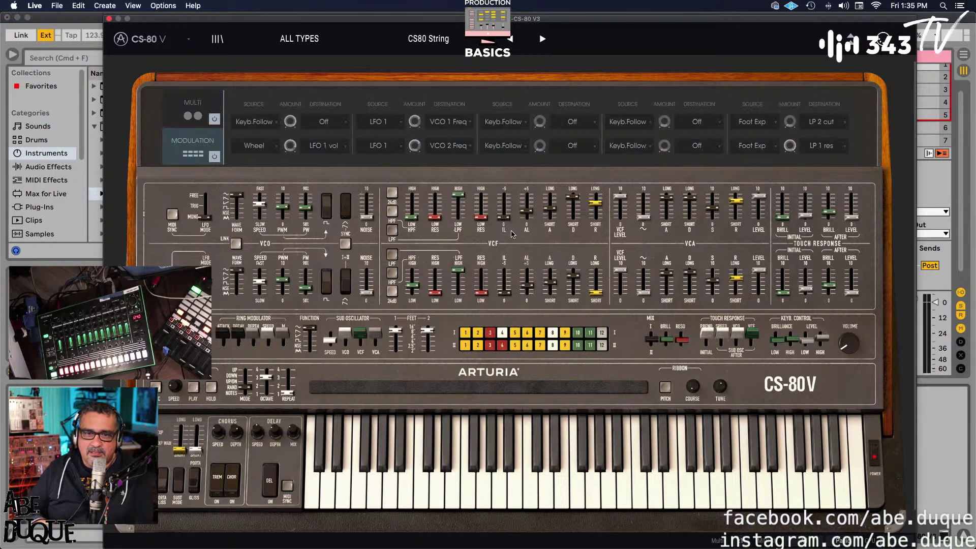
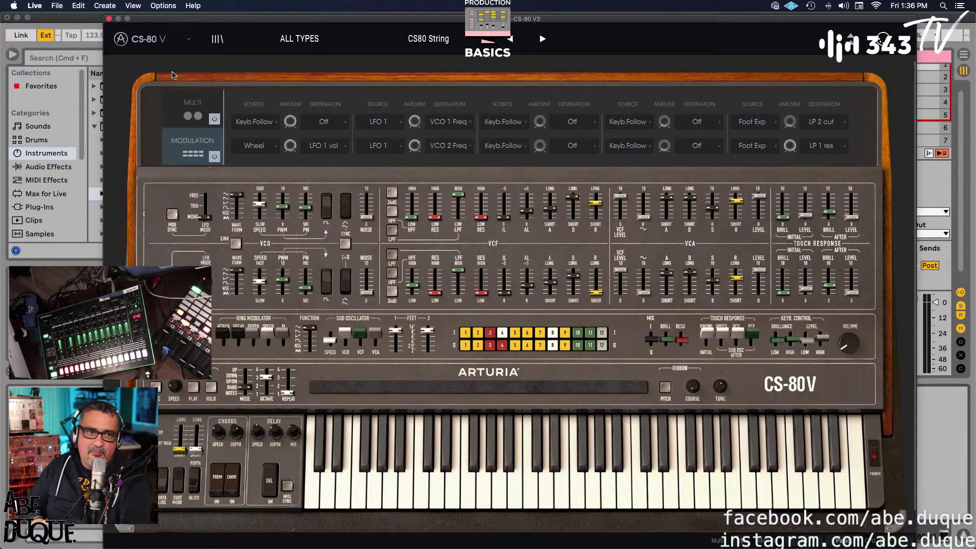
{"action": "left_click", "coordinate": [108, 22]}
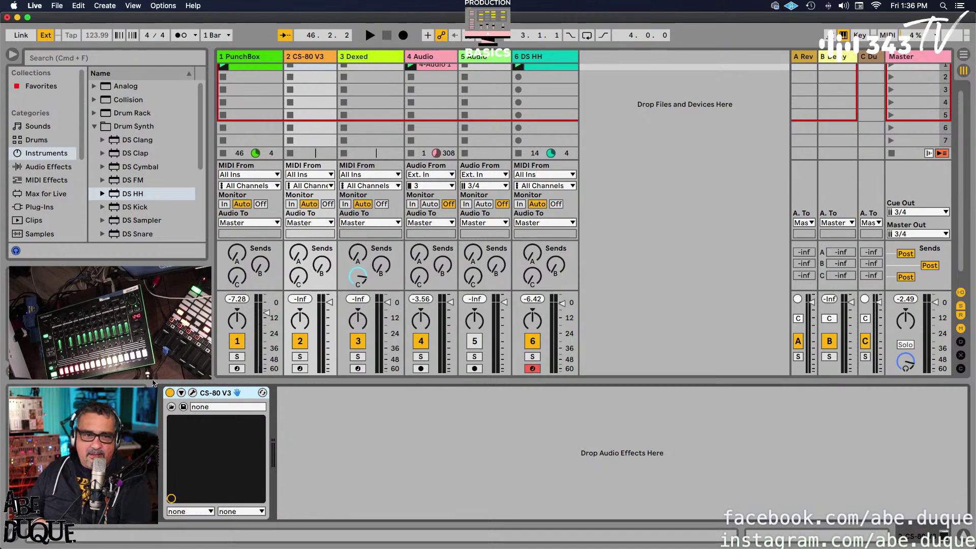
- Briefly reopen the CS-80 V3 plug-in window, close it, and arm the CS-80 V3 track
{"action": "left_click", "coordinate": [193, 392]}
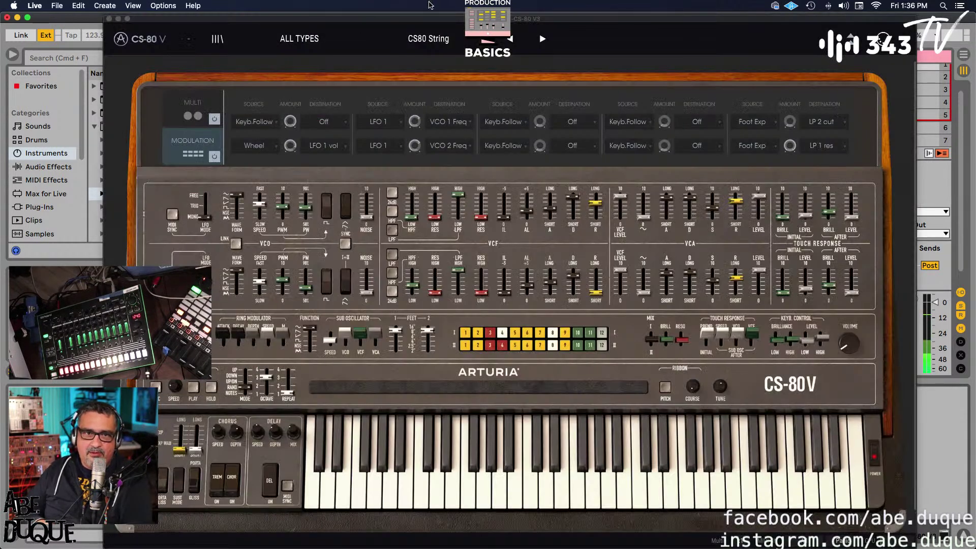
{"action": "left_click", "coordinate": [108, 19]}
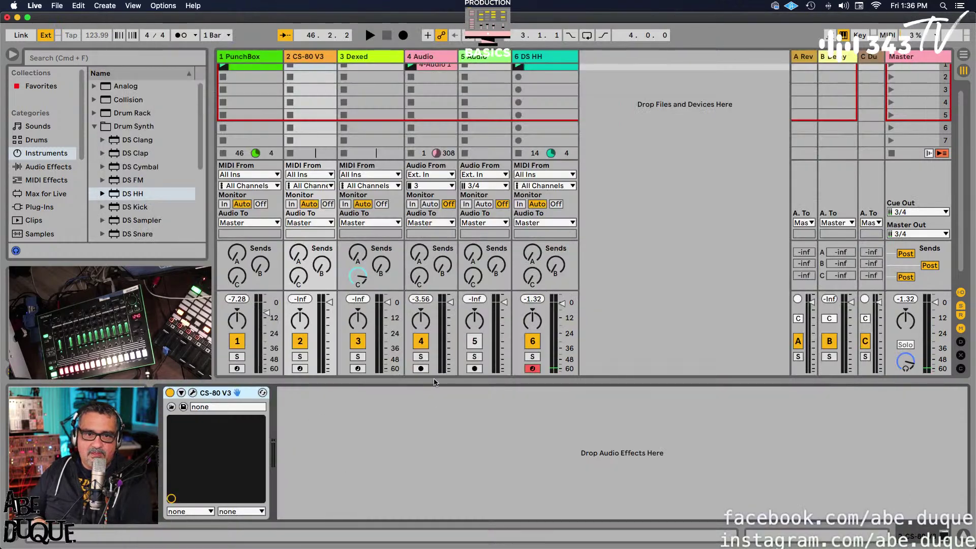
{"action": "left_click", "coordinate": [300, 369]}
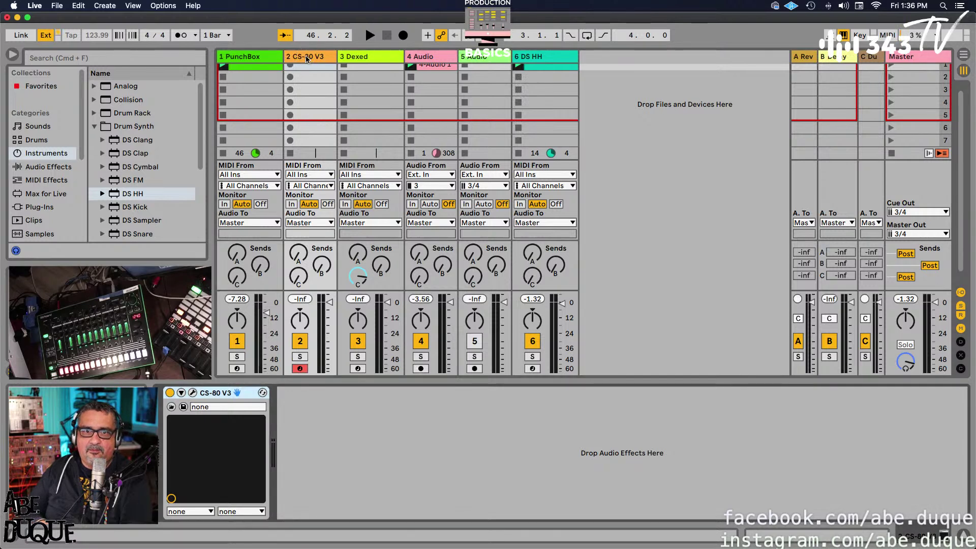
- Inspect the lower controls of the CS-80 V3 plug-in, close its window, and bring the first clip slots into view
{"action": "left_click", "coordinate": [193, 393]}
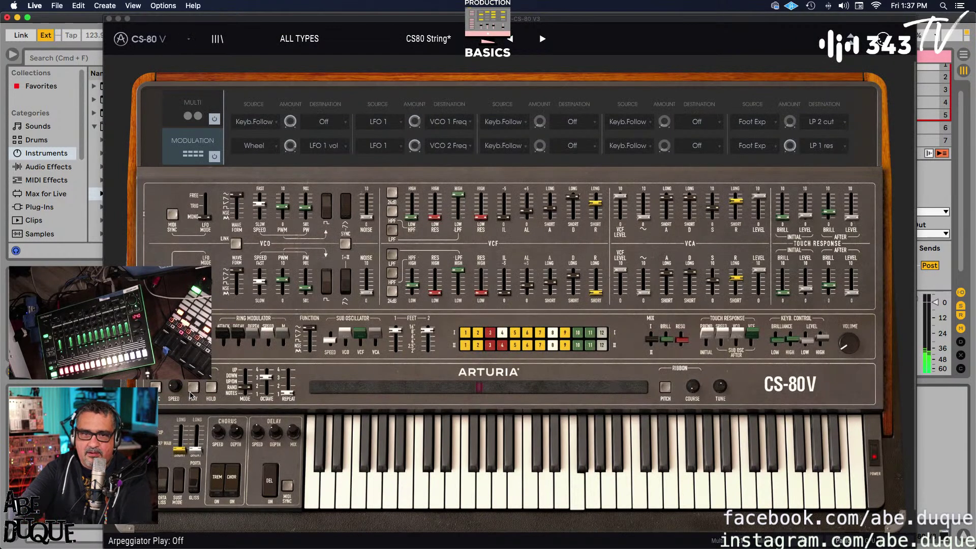
{"action": "scroll", "coordinate": [213, 316], "scroll_direction": "down", "scroll_amount": 2}
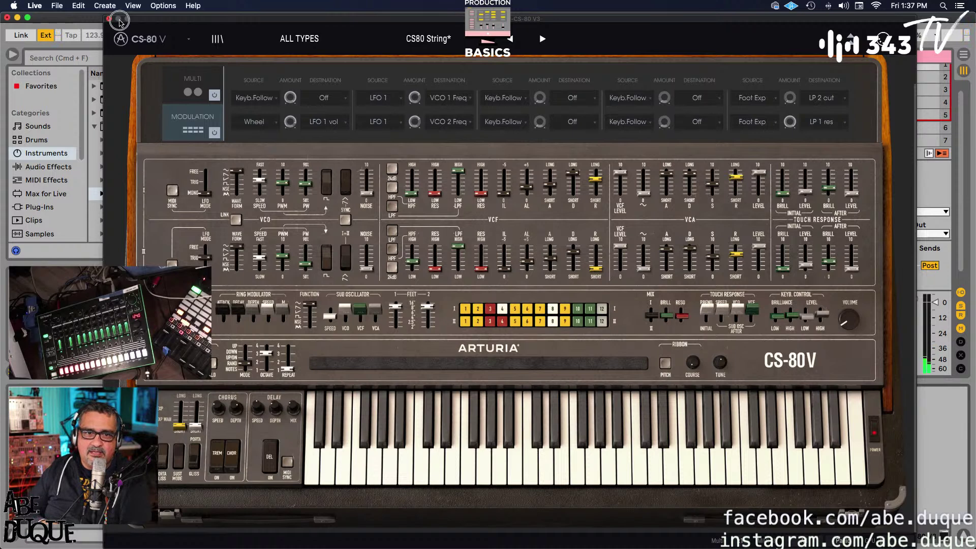
{"action": "left_click", "coordinate": [109, 18]}
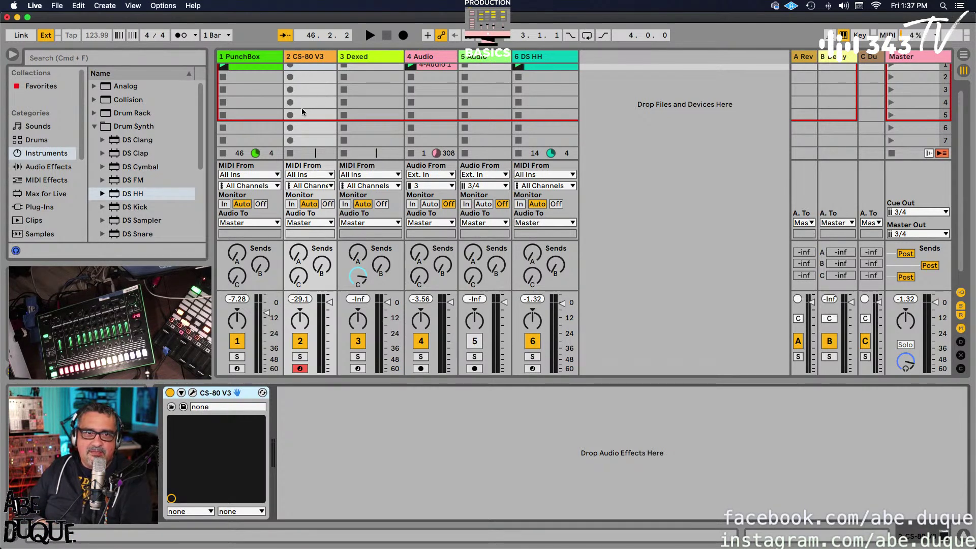
{"action": "scroll", "coordinate": [345, 134], "scroll_direction": "up", "scroll_amount": 1}
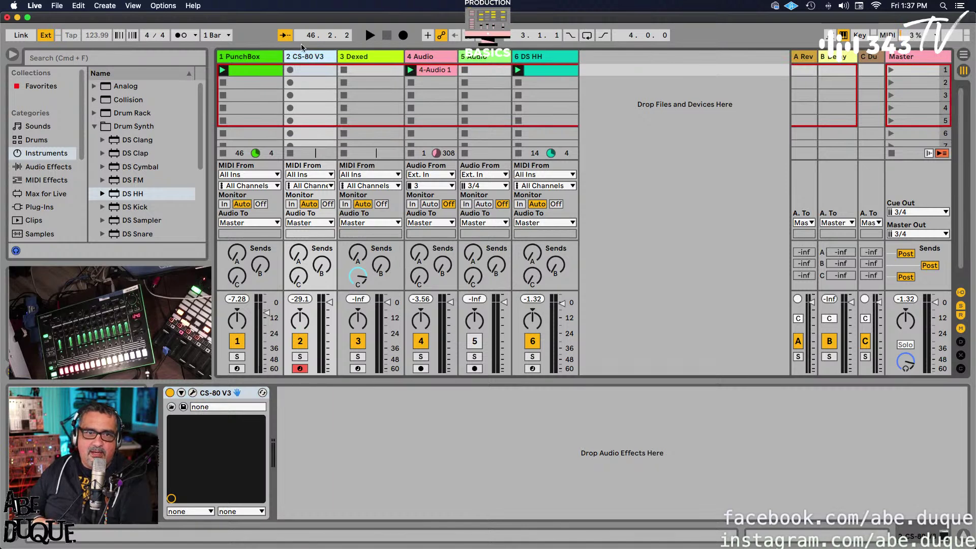
- Load the All Dead preset in the CS-80 V3 plug-in and close its window
{"action": "left_click", "coordinate": [194, 393]}
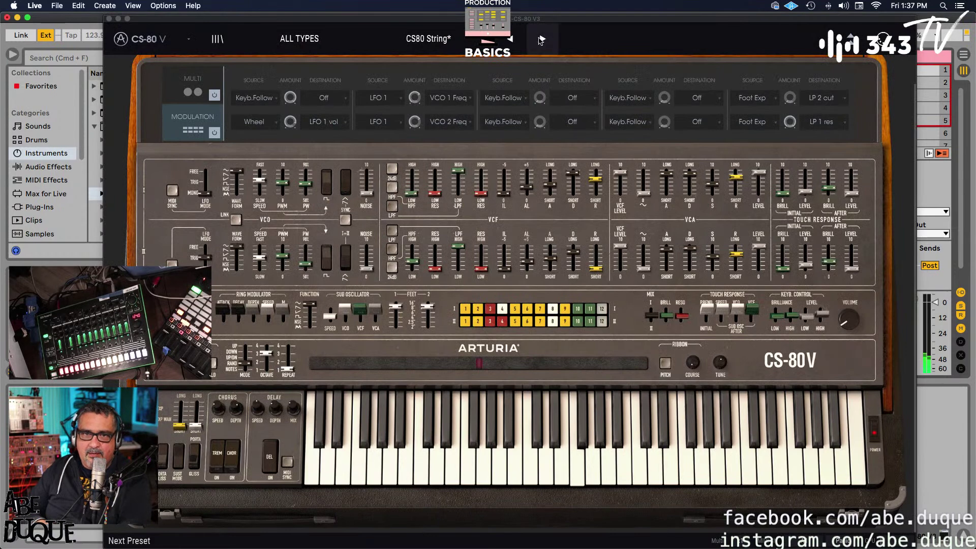
{"action": "left_click", "coordinate": [428, 39]}
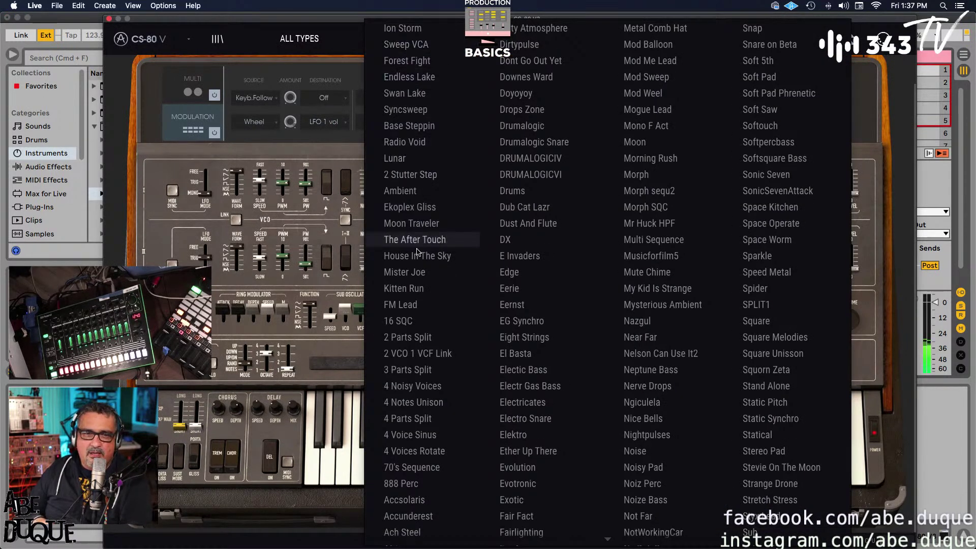
{"action": "scroll", "coordinate": [417, 260], "scroll_direction": "down", "scroll_amount": 7}
{"action": "scroll", "coordinate": [417, 260], "scroll_direction": "down", "scroll_amount": 4}
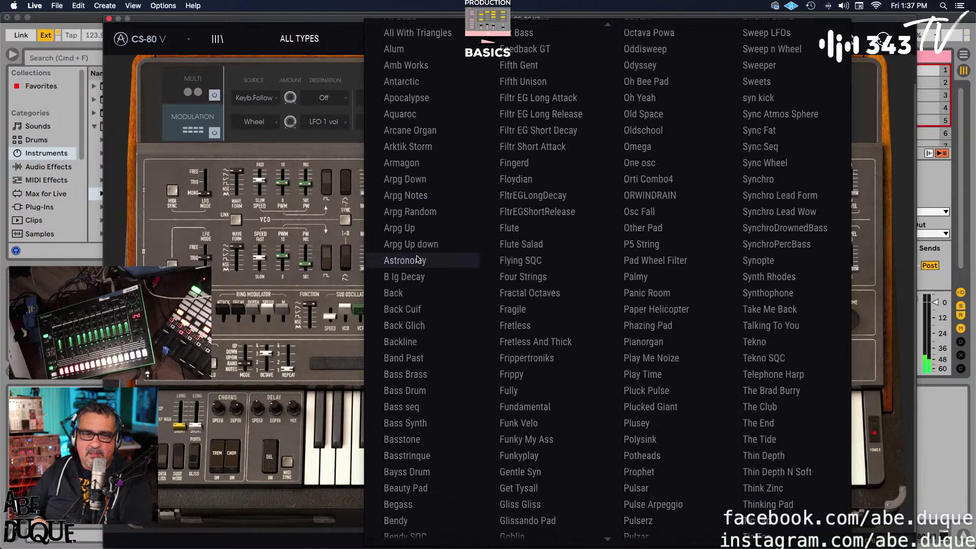
{"action": "scroll", "coordinate": [417, 260], "scroll_direction": "up", "scroll_amount": 3}
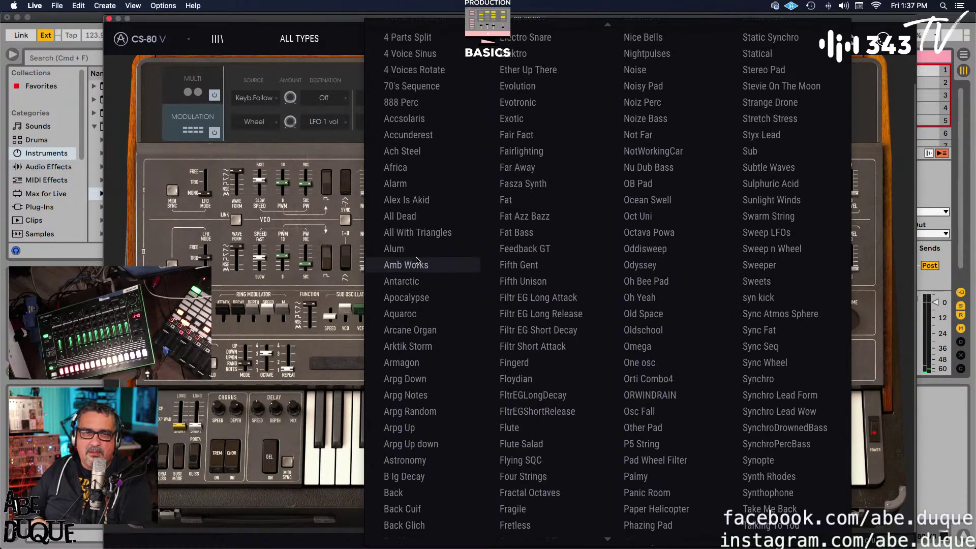
{"action": "left_click", "coordinate": [410, 219]}
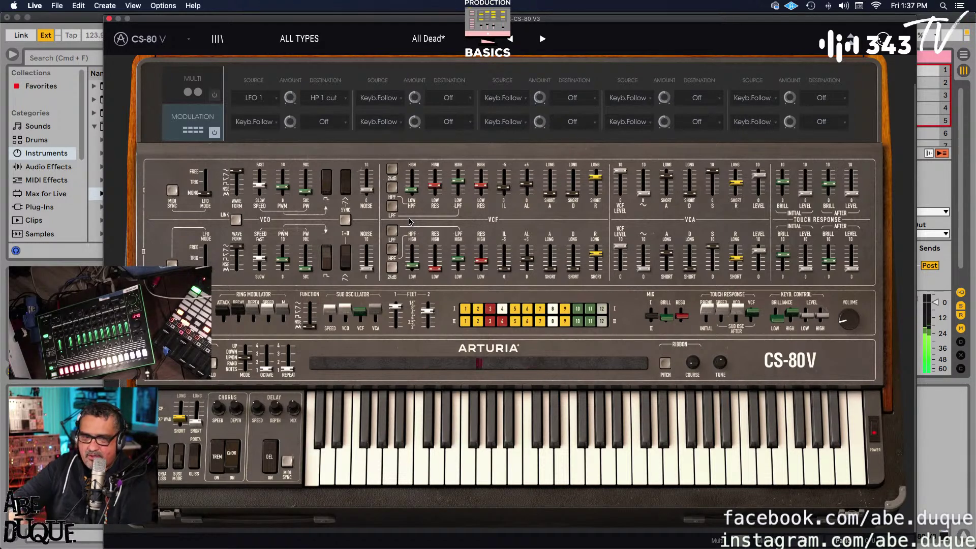
{"action": "left_click", "coordinate": [109, 18]}
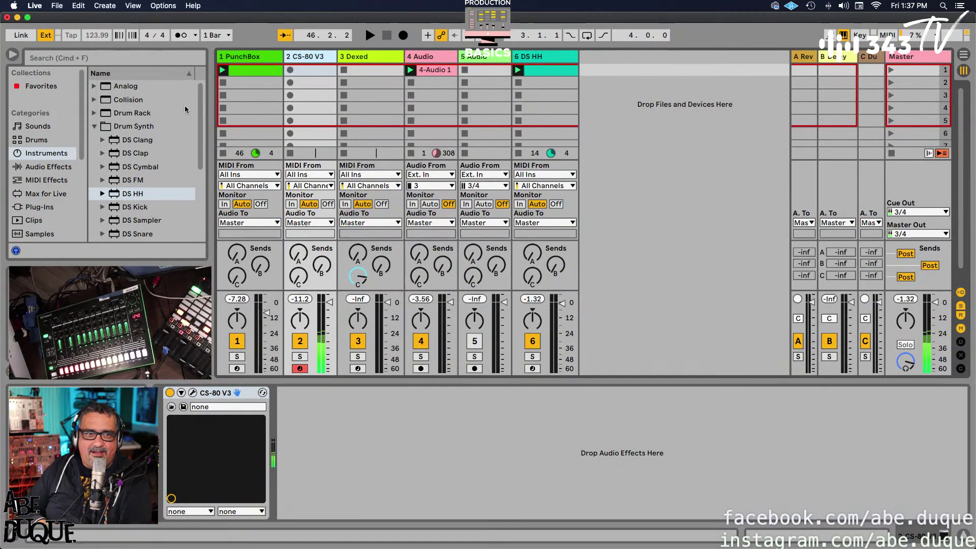
- Play the set with external sync turned off, record a MIDI clip in the CS-80 V3 track's first slot, and stop playback
{"action": "left_click", "coordinate": [371, 35]}
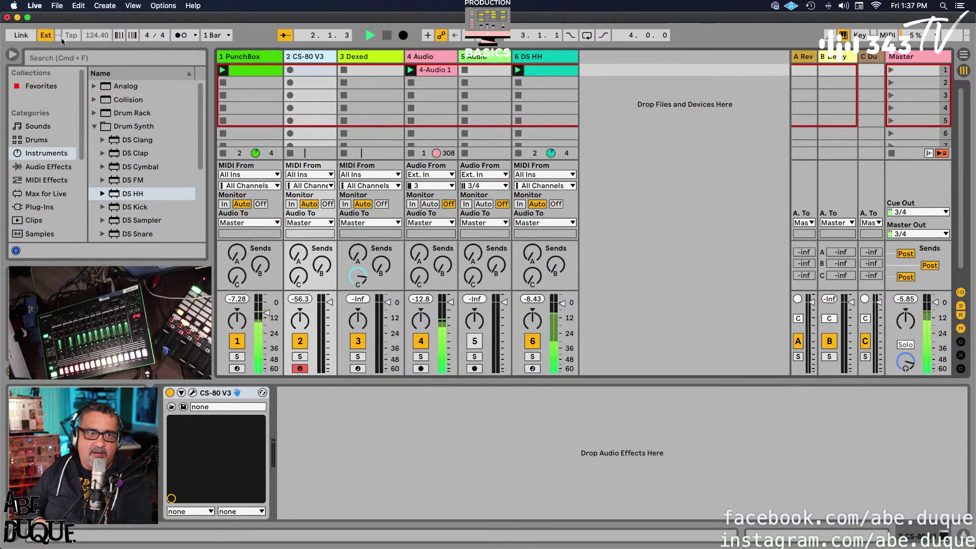
{"action": "left_click", "coordinate": [46, 35]}
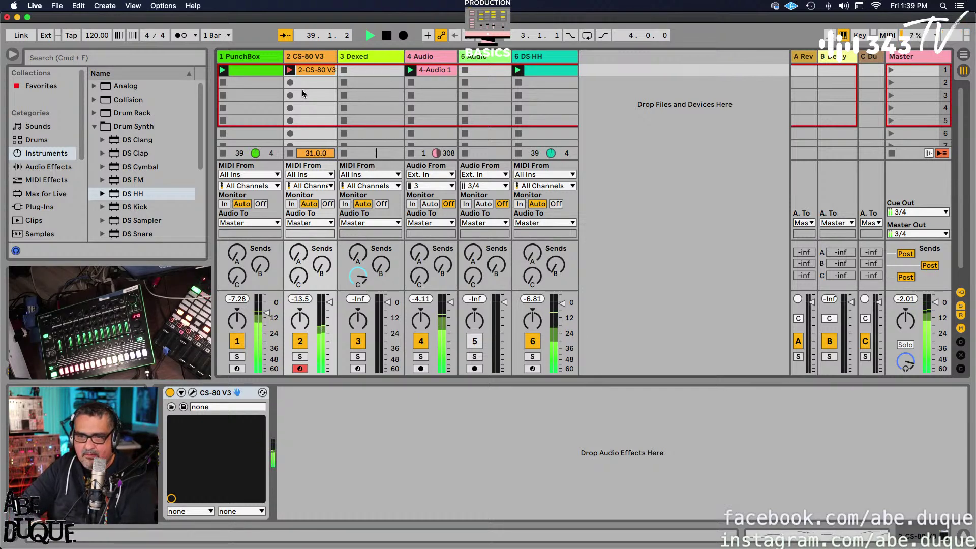
{"action": "key", "text": "z"}
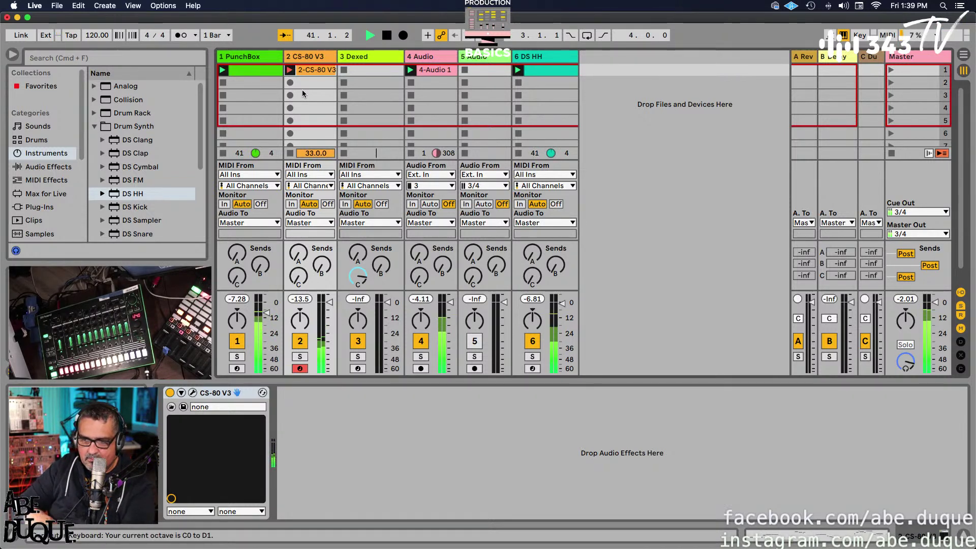
{"action": "key", "text": "x"}
{"action": "key", "text": "x"}
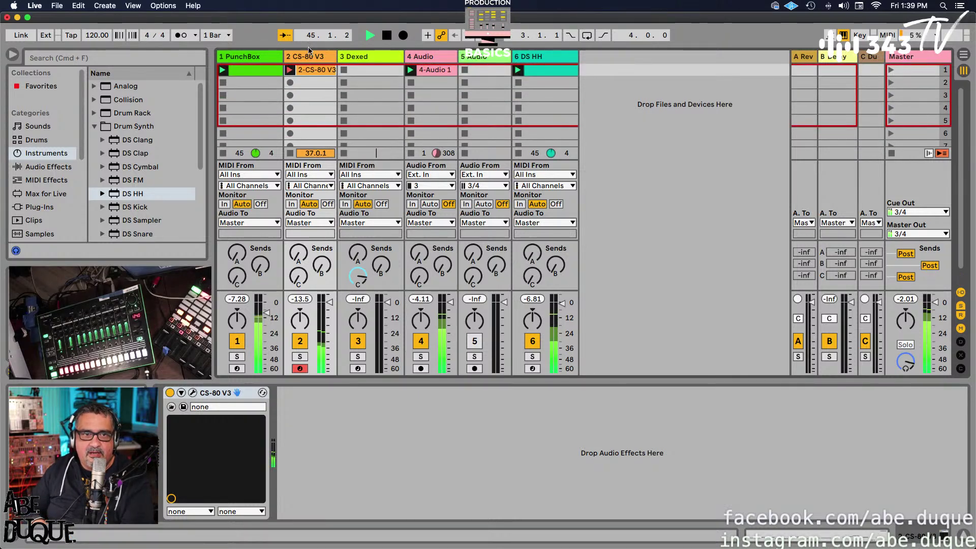
{"action": "left_click", "coordinate": [386, 37]}
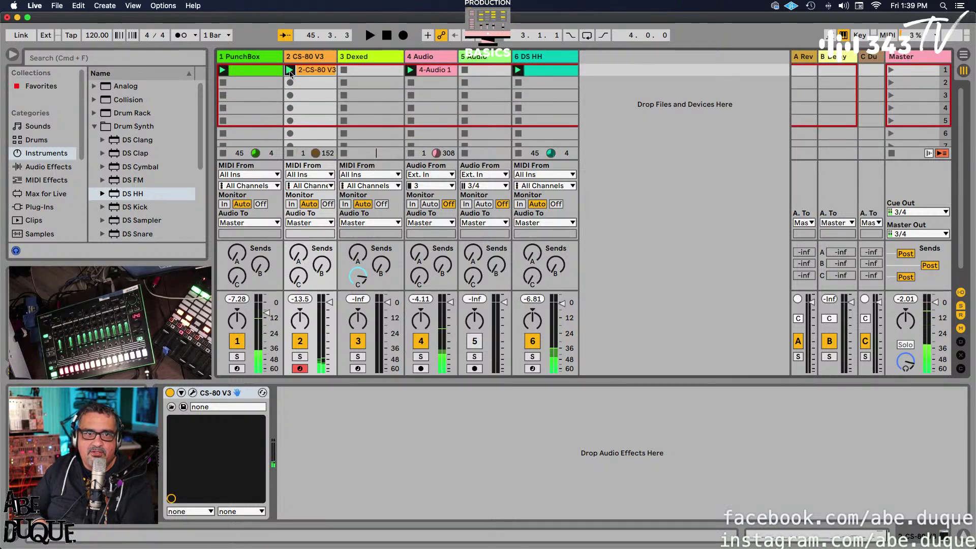
- Play back the recorded CS-80 V3 clip with its loop shortened to 8 bars and raise the track's send C
{"action": "left_click", "coordinate": [370, 35]}
{"action": "left_click", "coordinate": [306, 69]}
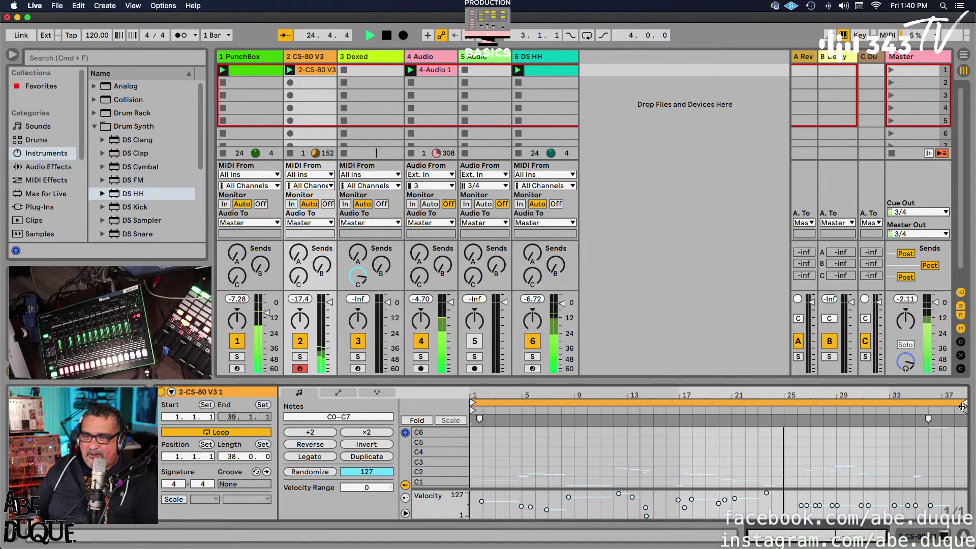
{"action": "left_click_drag", "start_coordinate": [963, 404], "coordinate": [578, 437]}
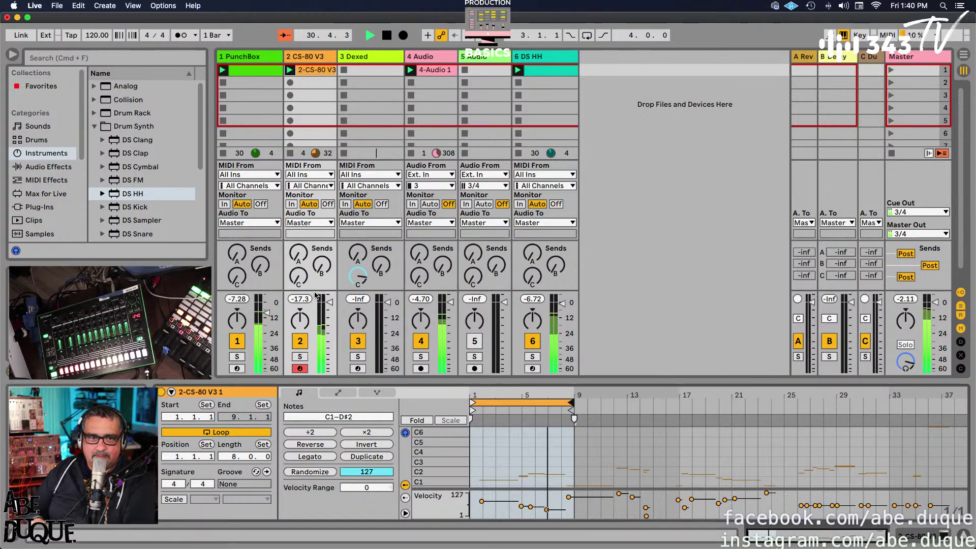
{"action": "left_click_drag", "start_coordinate": [300, 290], "coordinate": [300, 281]}
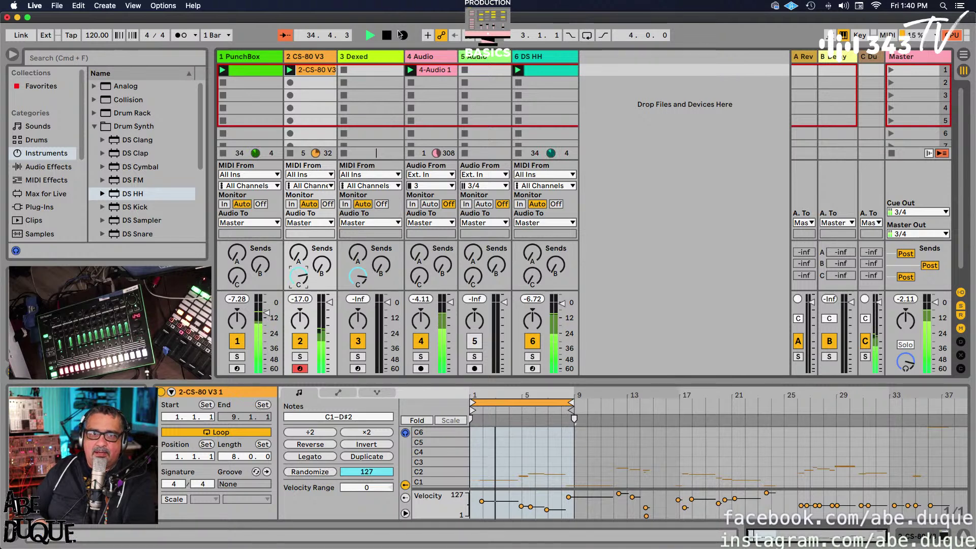
- Set the DS HH decay to 1.99 % and raise the DS HH track's send C
{"action": "left_click", "coordinate": [339, 373]}
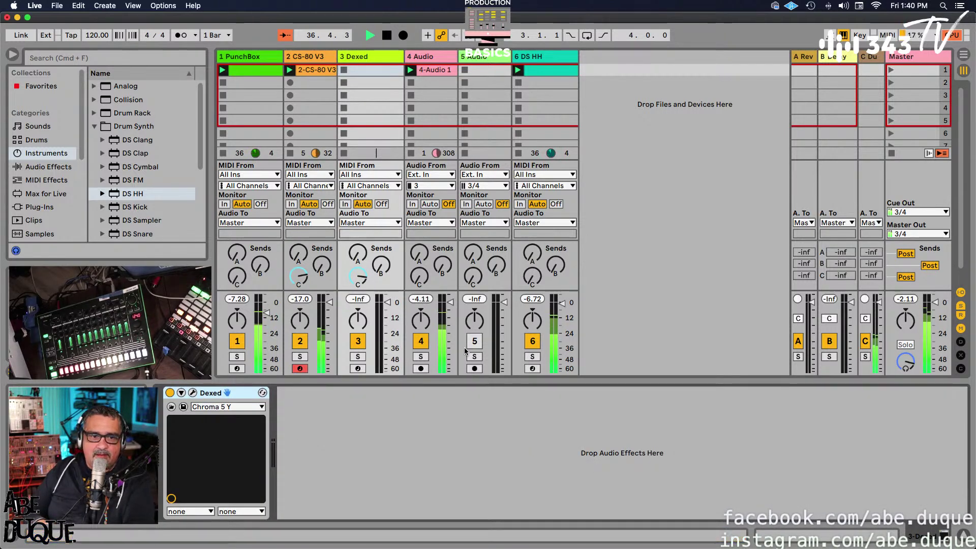
{"action": "left_click", "coordinate": [556, 57]}
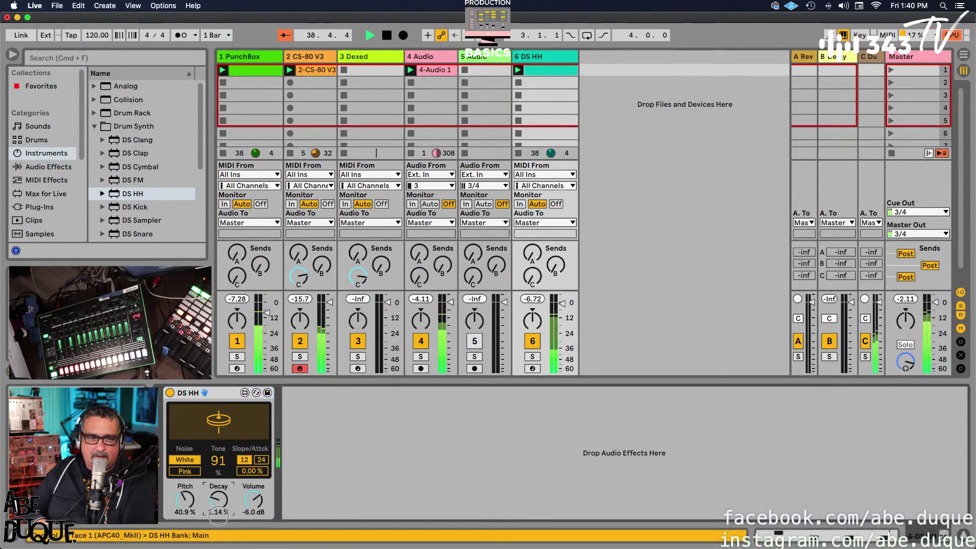
{"action": "left_click_drag", "start_coordinate": [218, 506], "coordinate": [218, 500]}
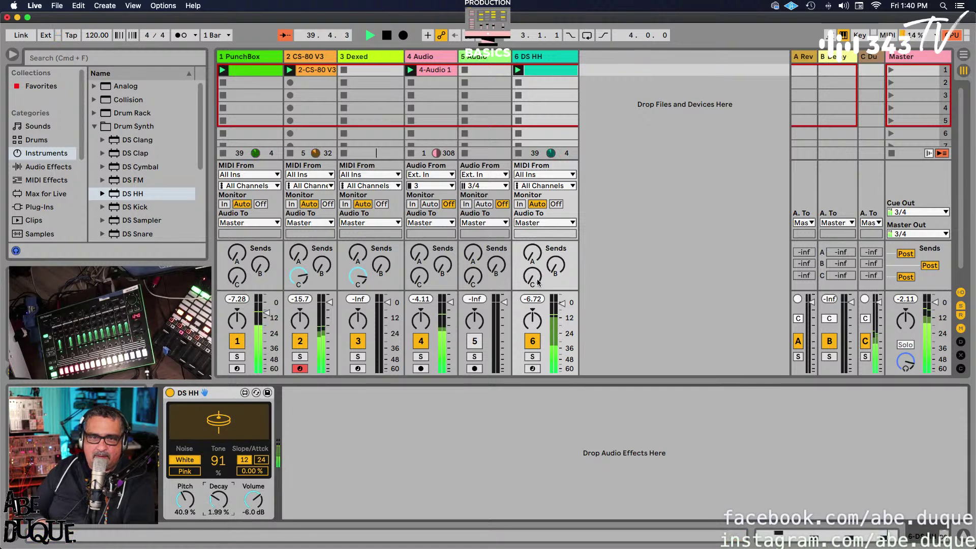
{"action": "left_click_drag", "start_coordinate": [536, 282], "coordinate": [536, 256]}
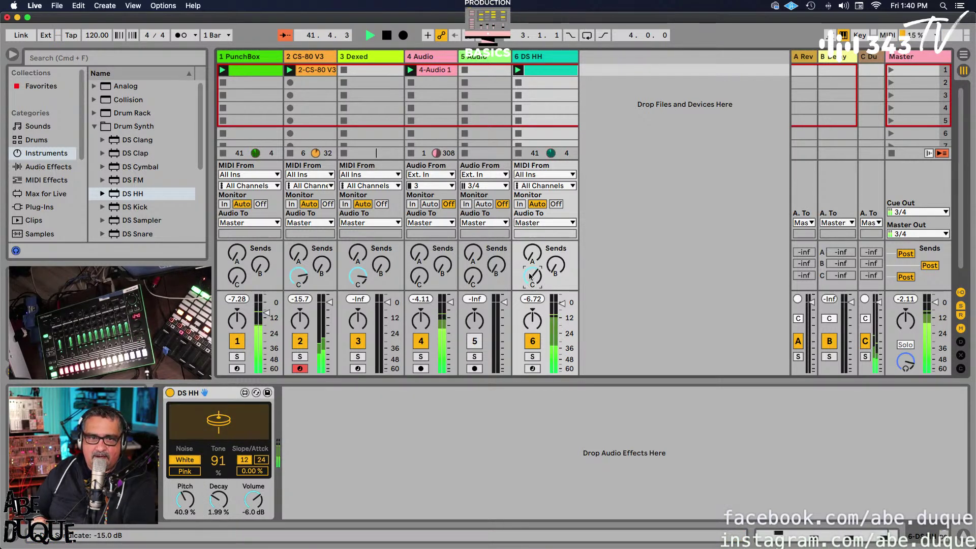
{"action": "left_click_drag", "start_coordinate": [536, 283], "coordinate": [532, 279]}
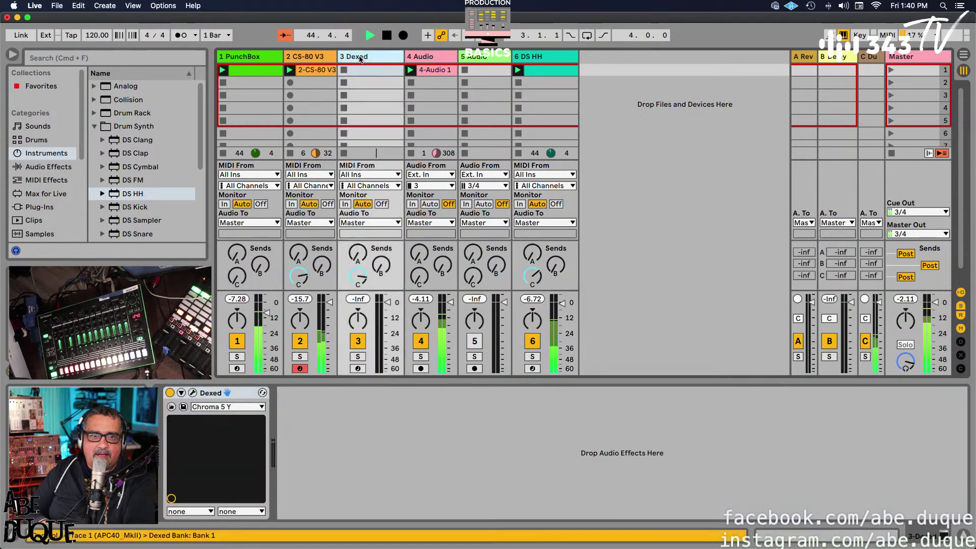
- Open the Dexed plug-in window, stop playback, and look over its parameter settings without changing them
{"action": "left_click", "coordinate": [193, 395]}
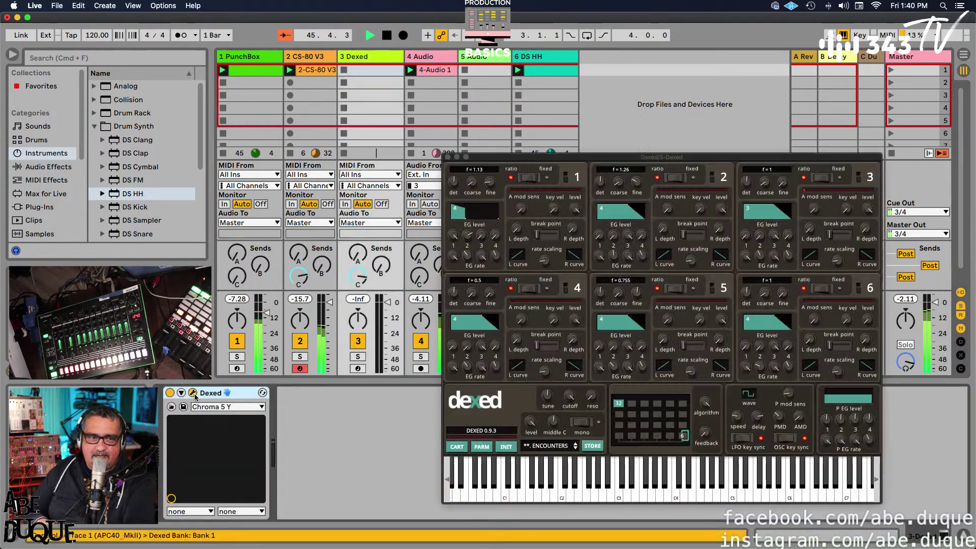
{"action": "key", "text": "space"}
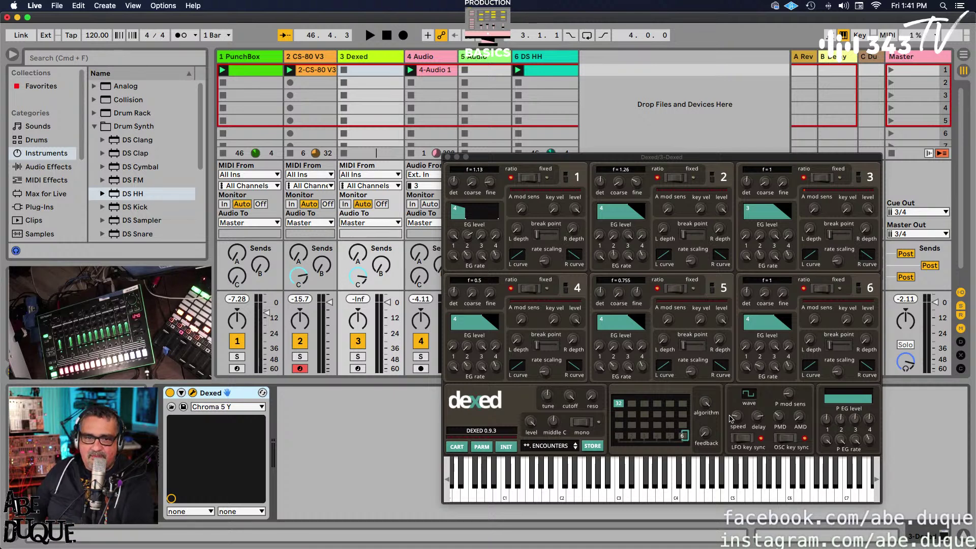
{"action": "left_click", "coordinate": [480, 449]}
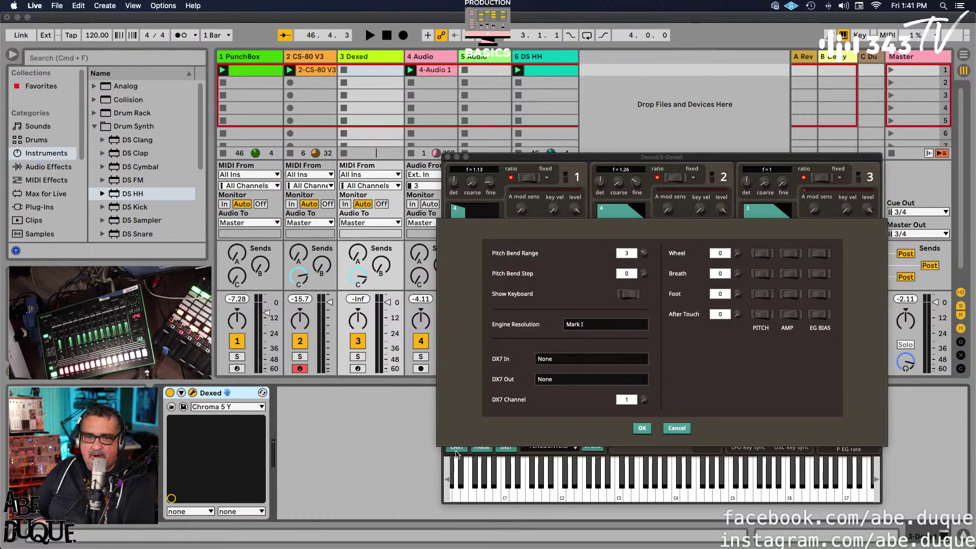
{"action": "left_click", "coordinate": [677, 428]}
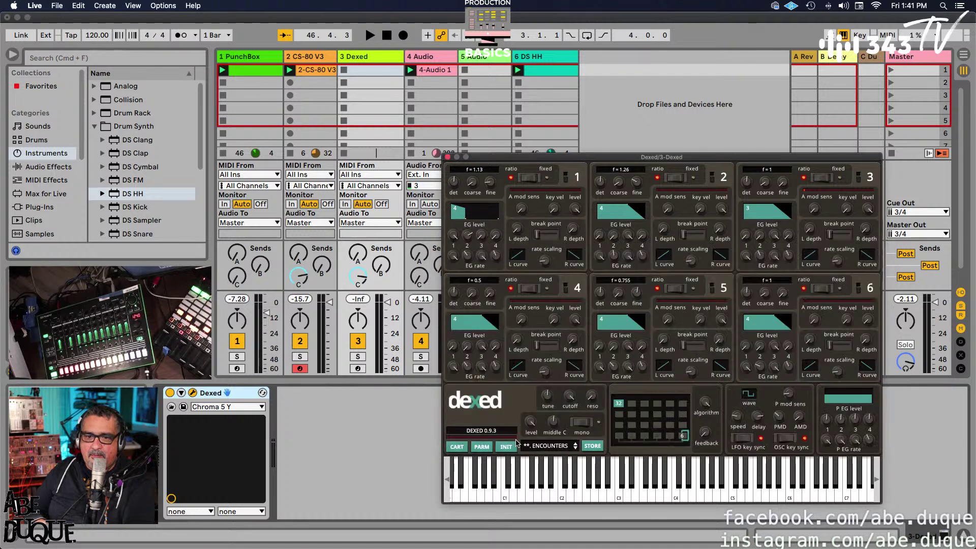
- With Dexed's cartridge browser open, arm the Dexed track to audition notes and lower its send C
{"action": "left_click", "coordinate": [455, 447]}
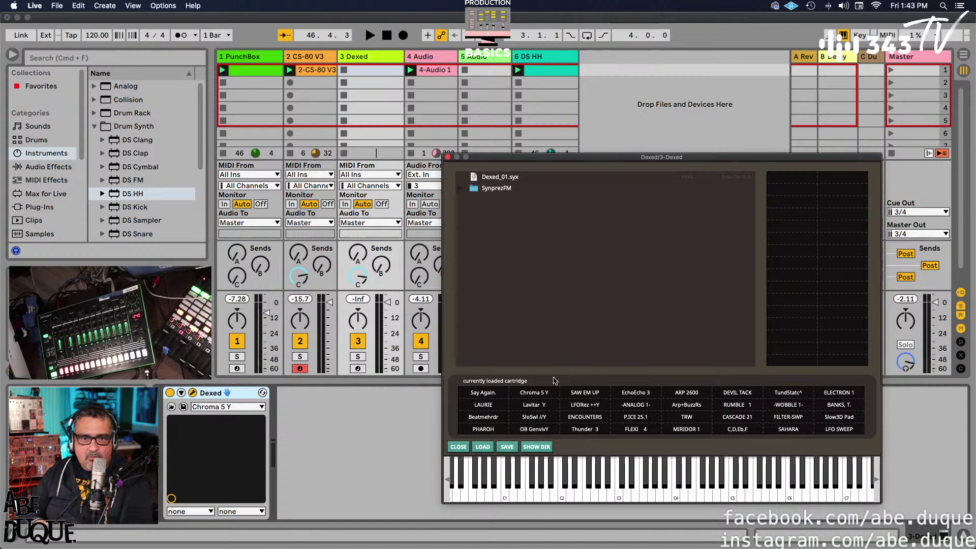
{"action": "left_click", "coordinate": [586, 483]}
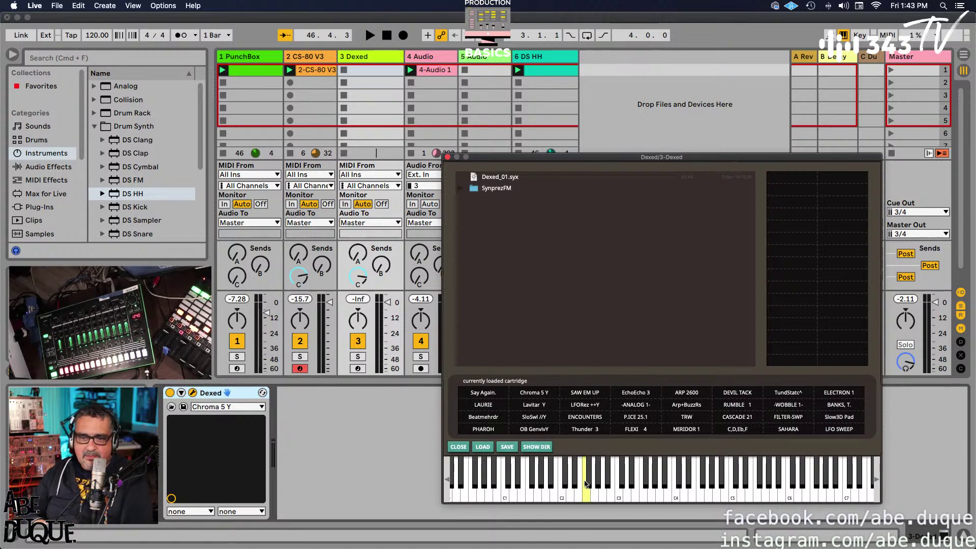
{"action": "left_click_drag", "start_coordinate": [586, 483], "coordinate": [546, 483]}
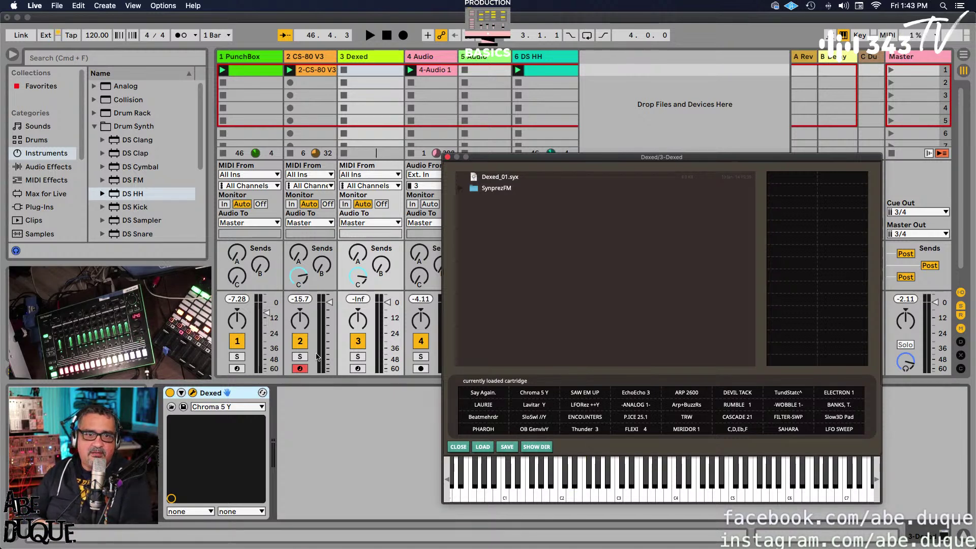
{"action": "left_click", "coordinate": [357, 369]}
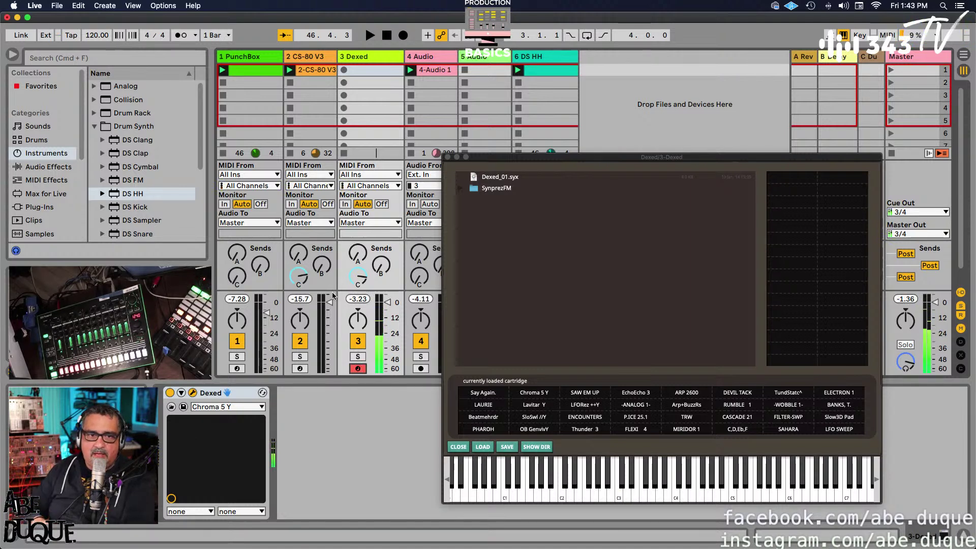
{"action": "left_click", "coordinate": [358, 280]}
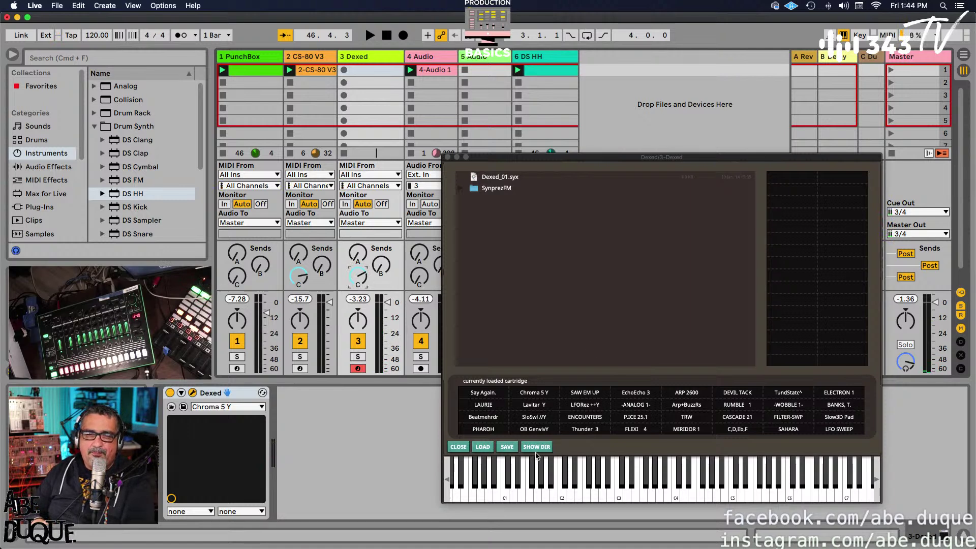
- View Dexed's Cartridges folder in Finder, close the Finder window, and return to Dexed's main synth view
{"action": "left_click", "coordinate": [543, 329]}
{"action": "left_click", "coordinate": [543, 450]}
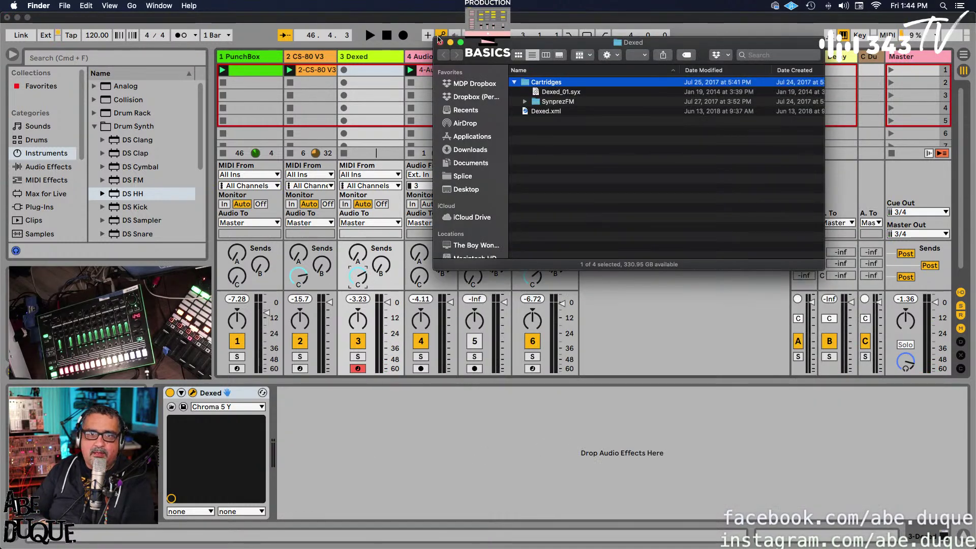
{"action": "key", "text": "super+w"}
{"action": "left_click", "coordinate": [193, 393]}
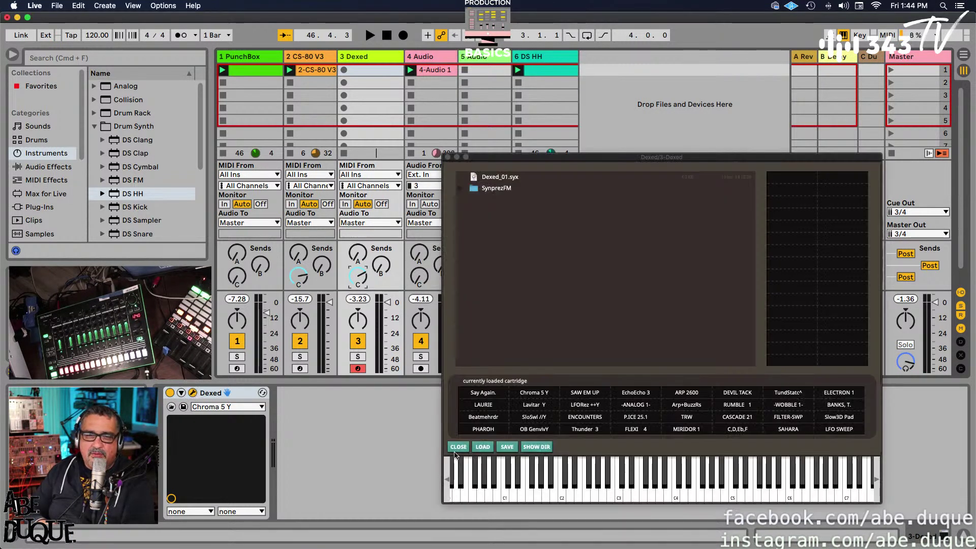
{"action": "left_click", "coordinate": [457, 449]}
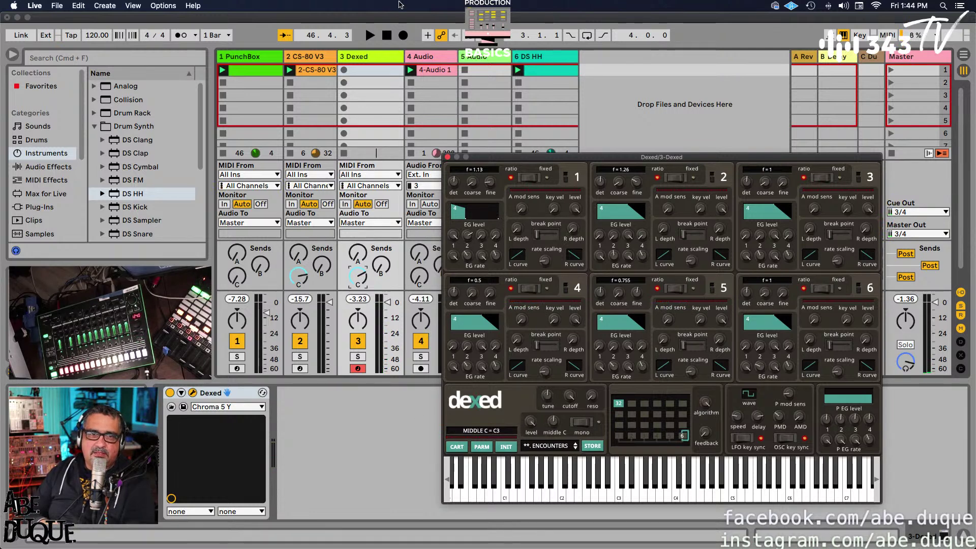
- With playback running, lower the Dexed track's volume to -15.0 dB, record a MIDI clip in its first slot, and play it back
{"action": "left_click", "coordinate": [370, 36]}
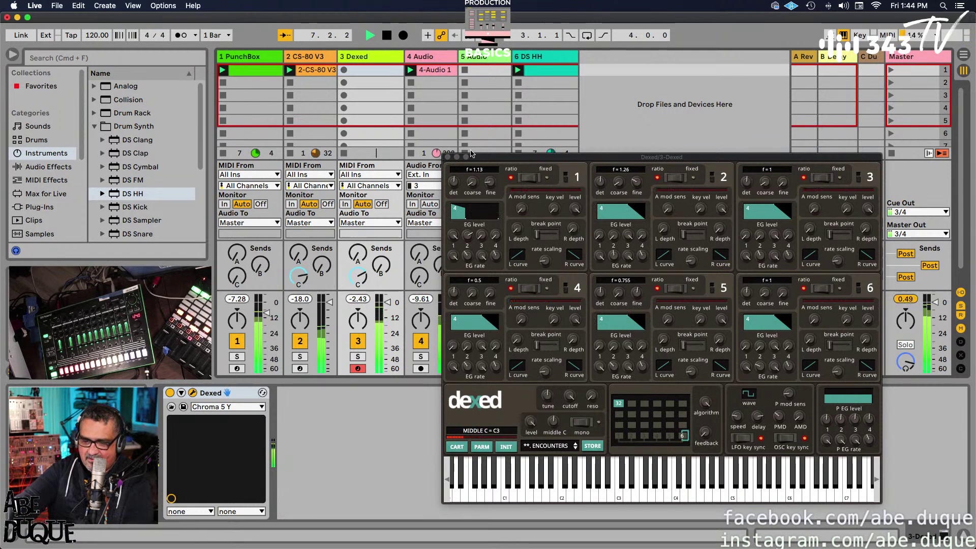
{"action": "left_click_drag", "start_coordinate": [383, 303], "coordinate": [387, 326]}
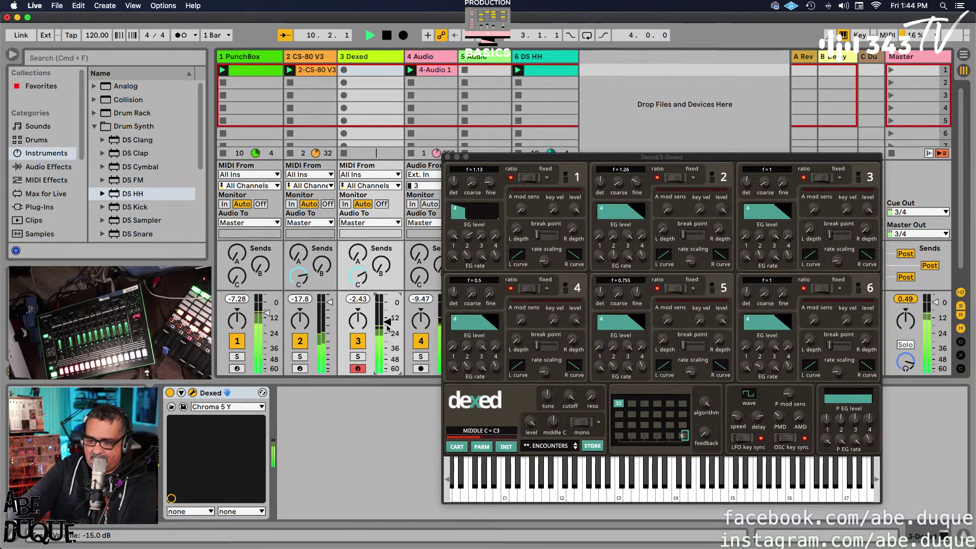
{"action": "left_click", "coordinate": [344, 70]}
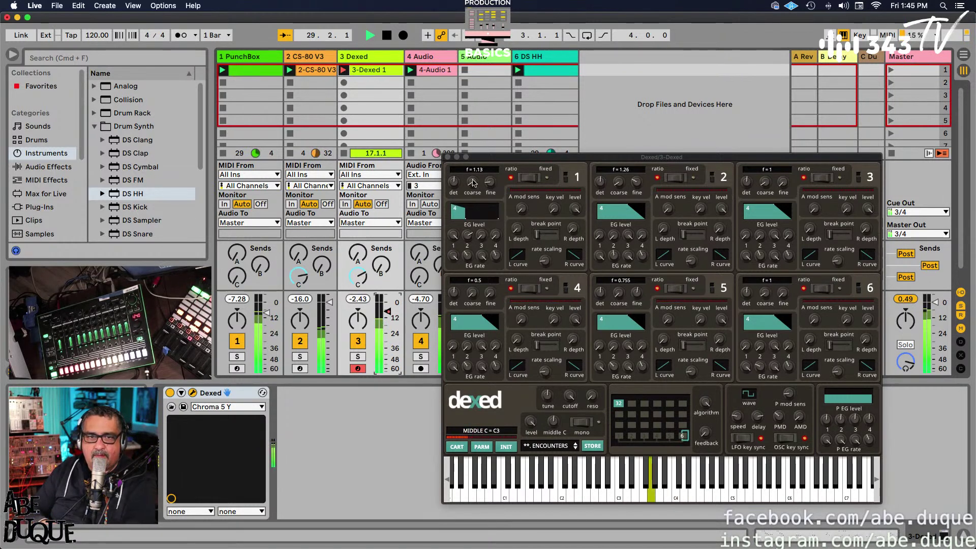
{"action": "left_click", "coordinate": [371, 70]}
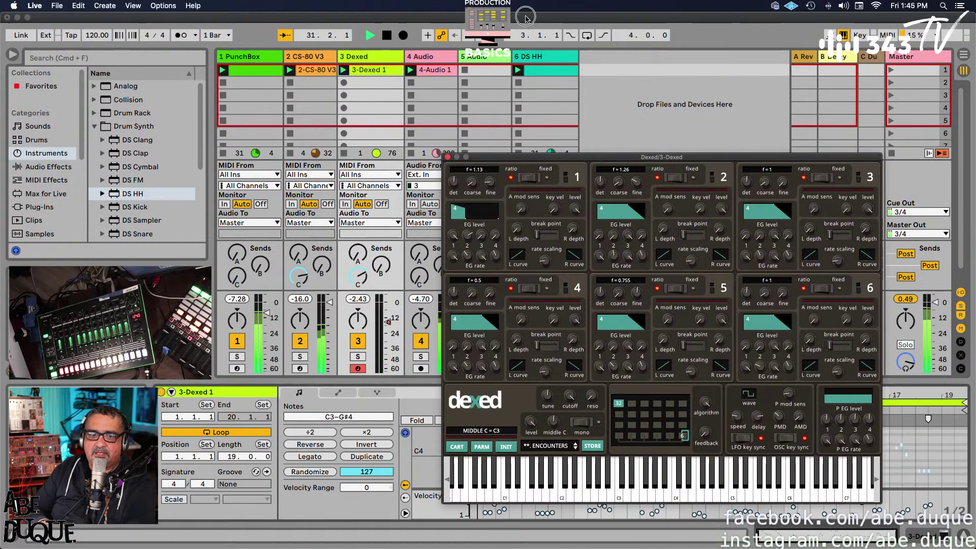
- Shorten the 3-Dexed 1 clip's loop to 2 bars starting at 1.3.1, moving the Dexed window clear of the note editor
{"action": "left_click_drag", "start_coordinate": [695, 163], "coordinate": [436, 22]}
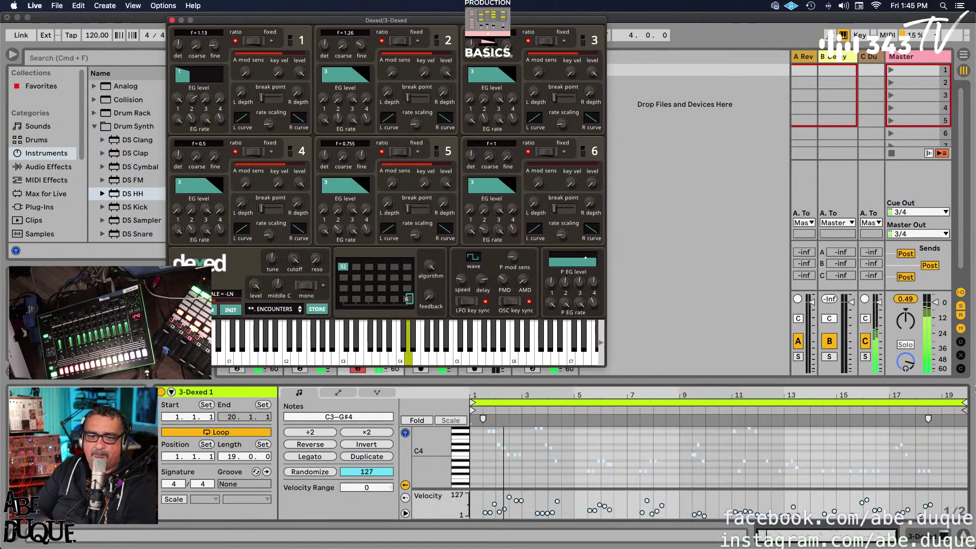
{"action": "left_click_drag", "start_coordinate": [964, 403], "coordinate": [504, 404]}
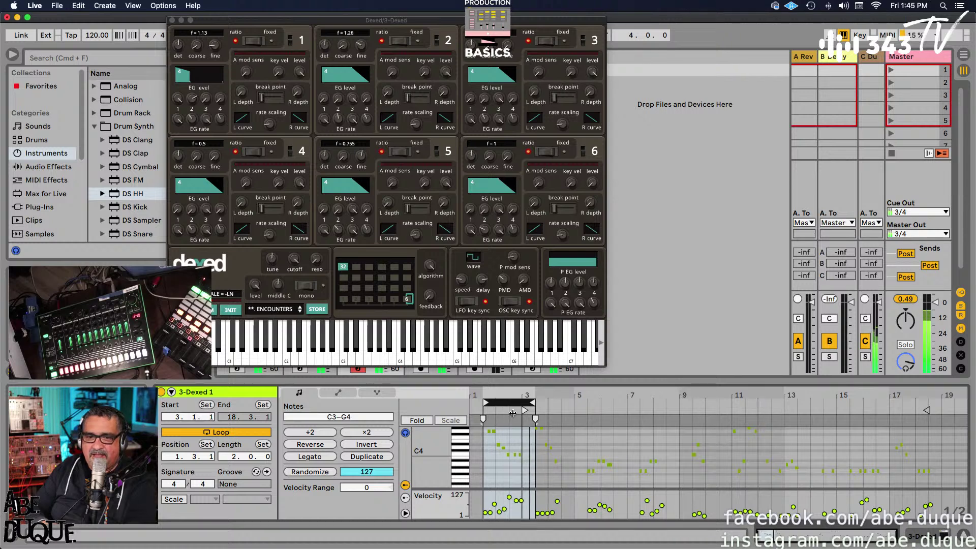
{"action": "left_click_drag", "start_coordinate": [378, 20], "coordinate": [671, 46]}
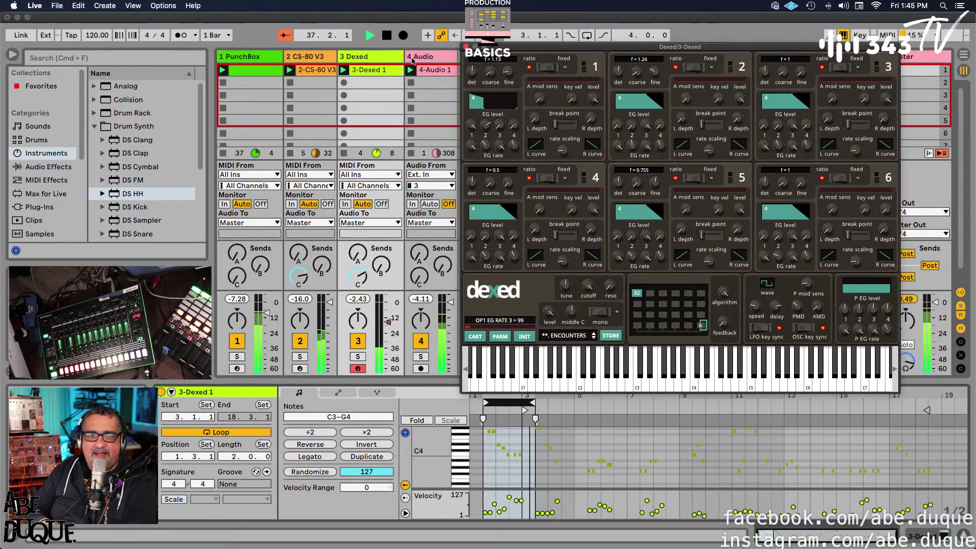
- Restart playback from the beginning and raise the Dexed track's volume slightly
{"action": "left_click", "coordinate": [388, 35]}
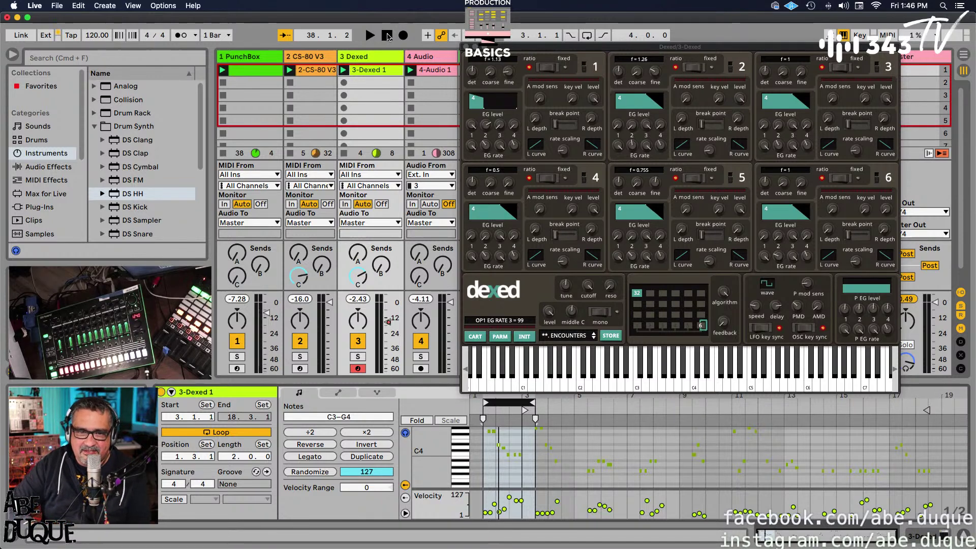
{"action": "key", "text": "space"}
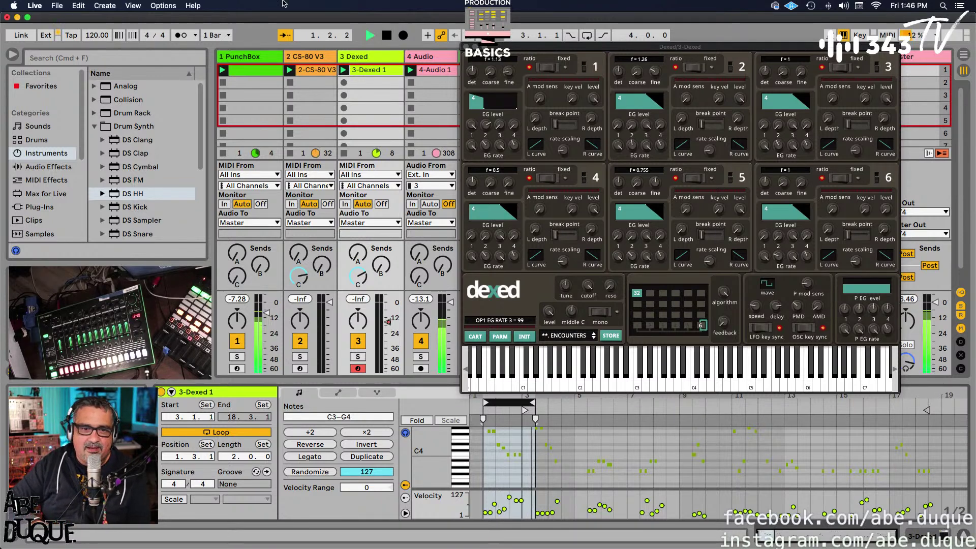
{"action": "right_click", "coordinate": [394, 325]}
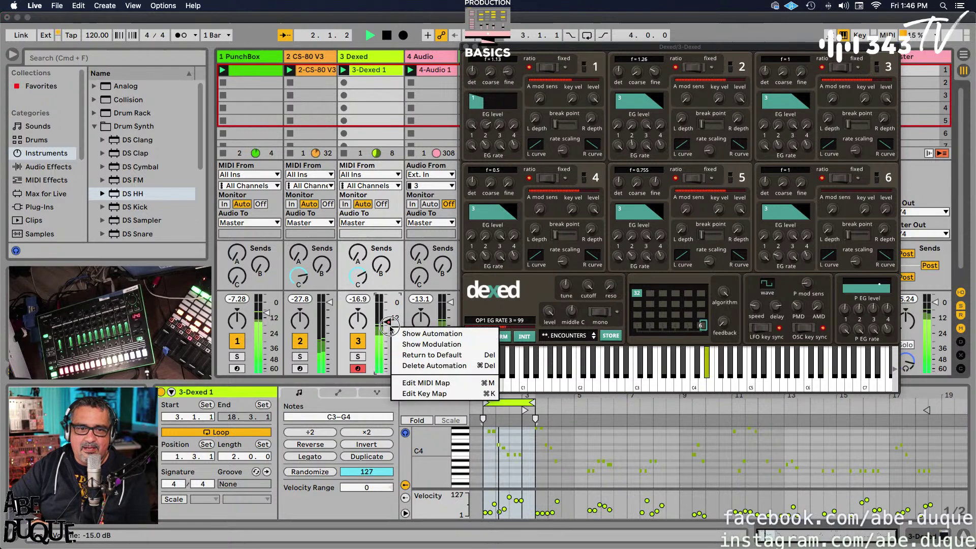
{"action": "left_click", "coordinate": [399, 354]}
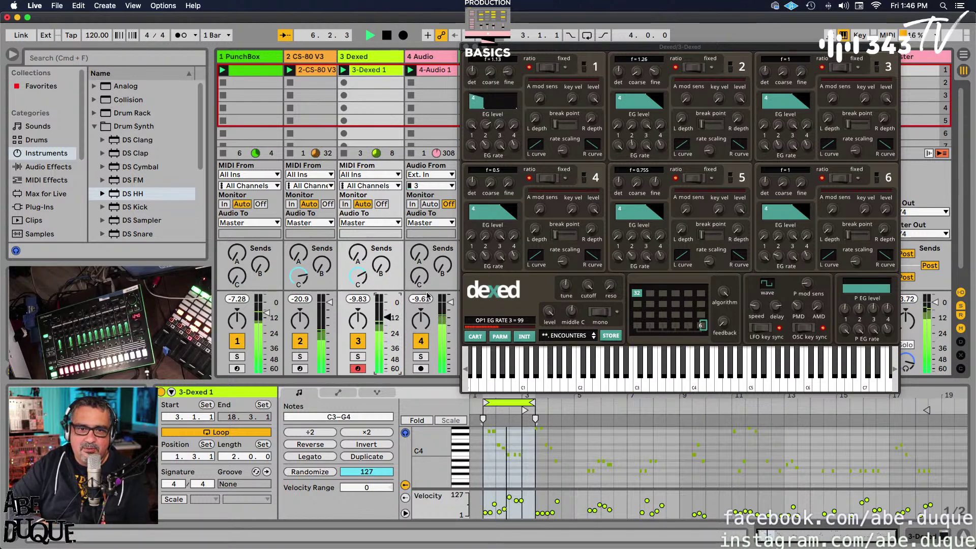
- With the CS-80 V3 track temporarily muted, step Dexed through its presets to 30. BANKS, T. and set the Dexed track's volume to -8.0 dB
{"action": "left_click", "coordinate": [594, 336]}
{"action": "left_click", "coordinate": [594, 336]}
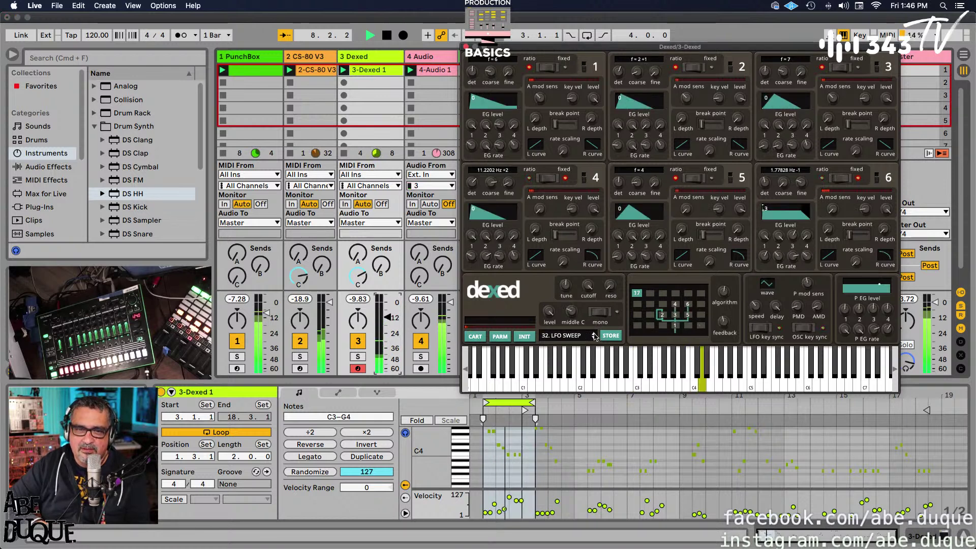
{"action": "left_click", "coordinate": [300, 341]}
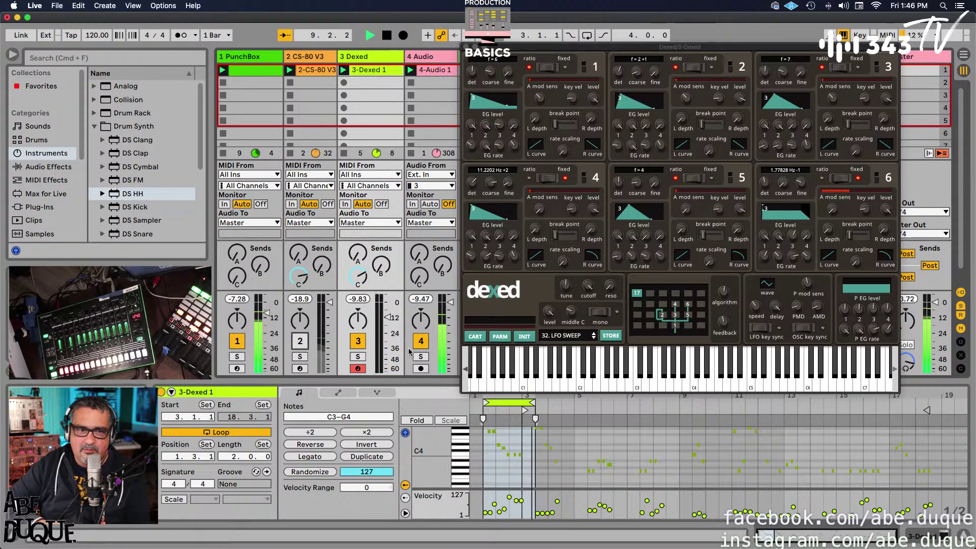
{"action": "left_click", "coordinate": [594, 338]}
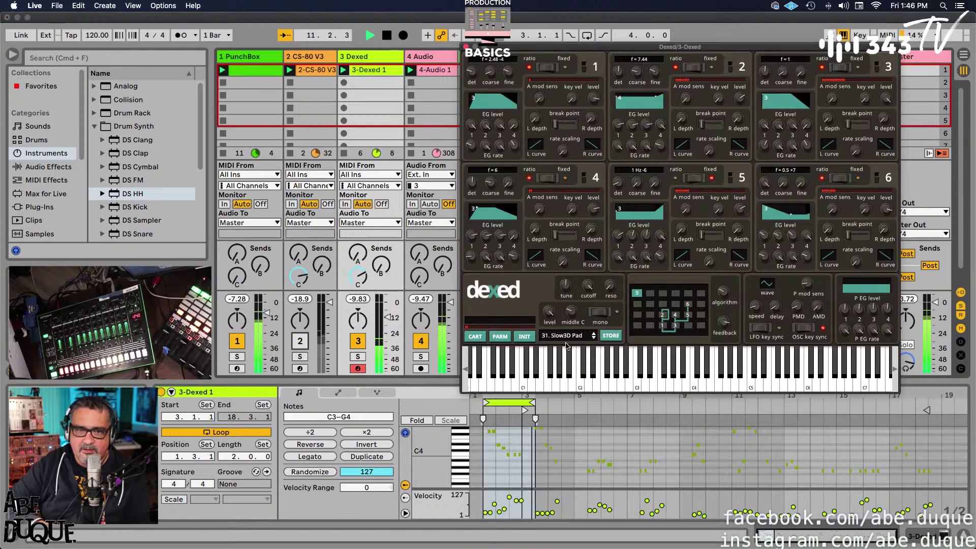
{"action": "left_click_drag", "start_coordinate": [384, 333], "coordinate": [384, 324]}
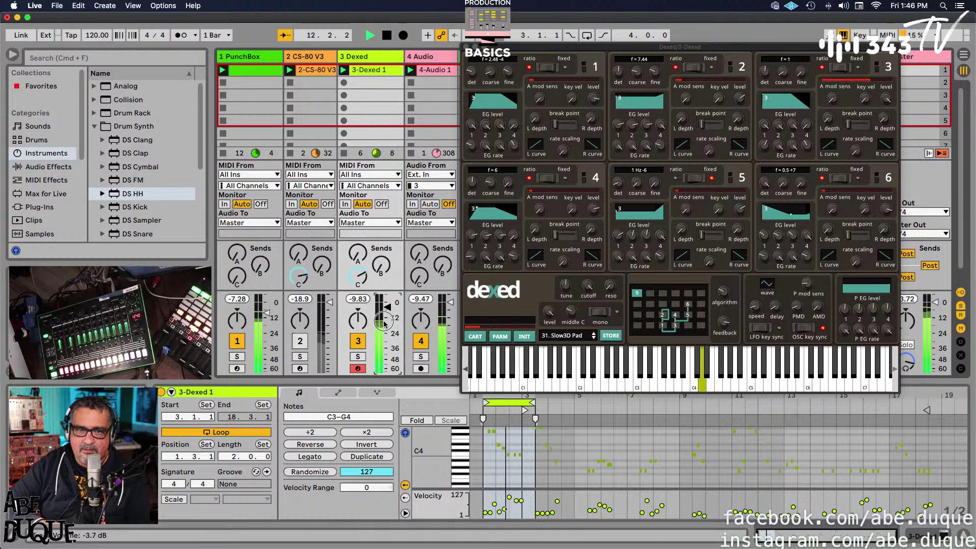
{"action": "left_click", "coordinate": [594, 334]}
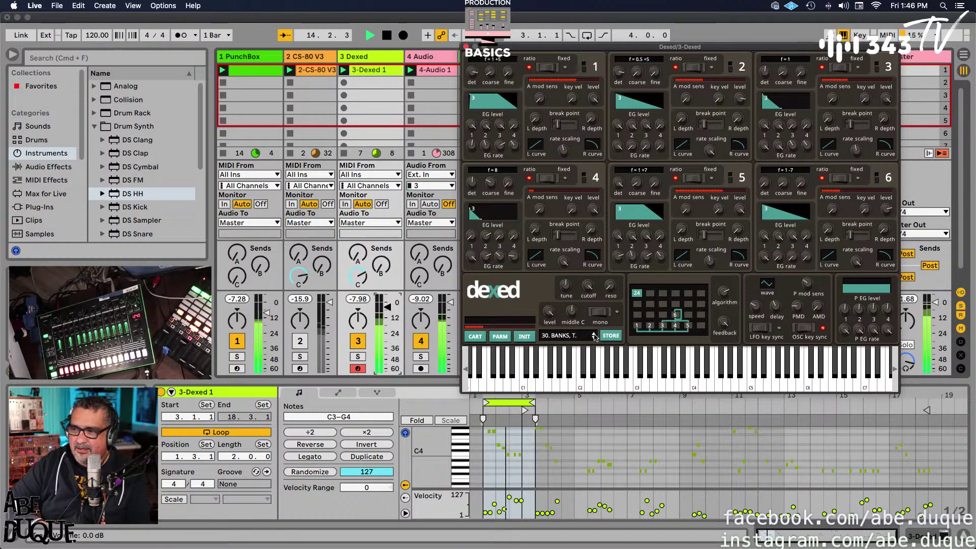
{"action": "left_click", "coordinate": [388, 307]}
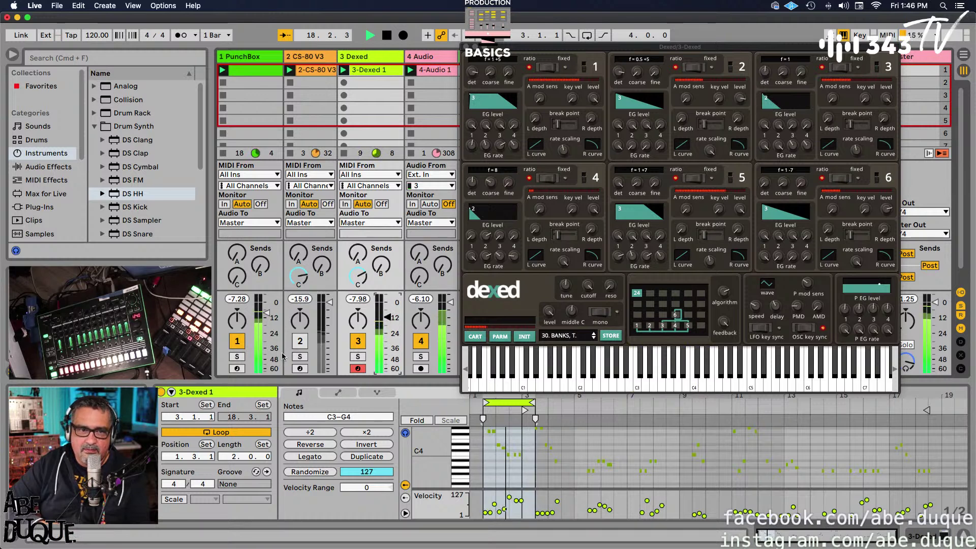
{"action": "left_click", "coordinate": [300, 341]}
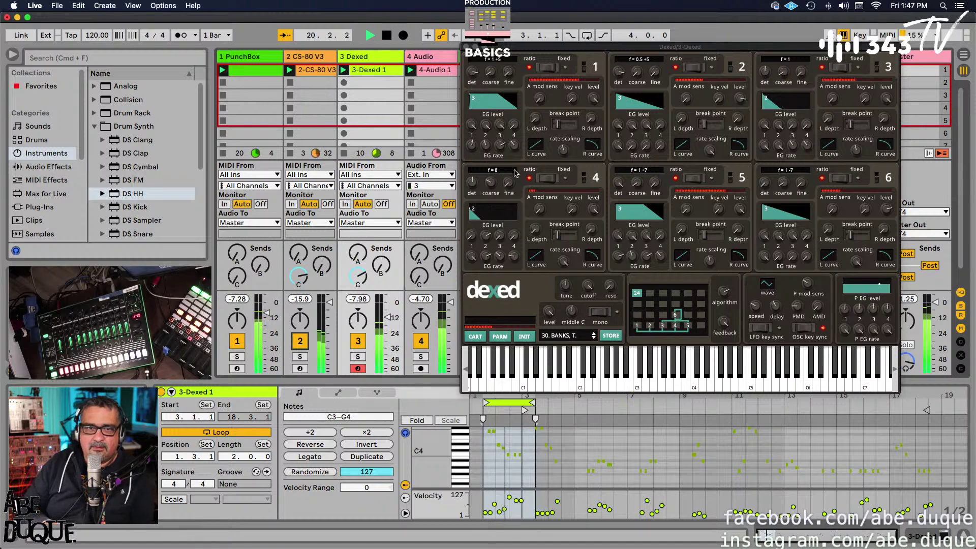
- Move the Dexed window aside and set the 4-Audio 1 clip's warp mode to Complex Pro
{"action": "left_click_drag", "start_coordinate": [699, 47], "coordinate": [805, 56]}
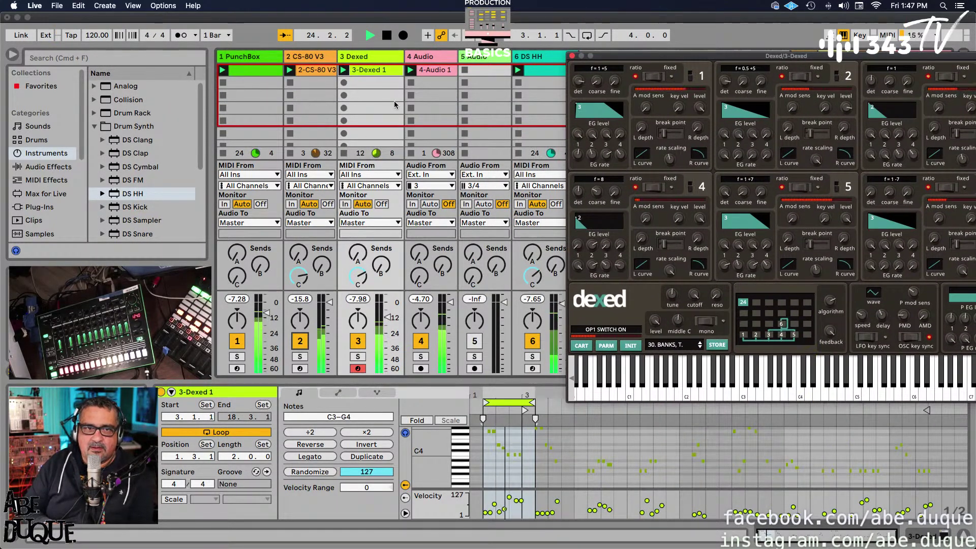
{"action": "left_click", "coordinate": [441, 72]}
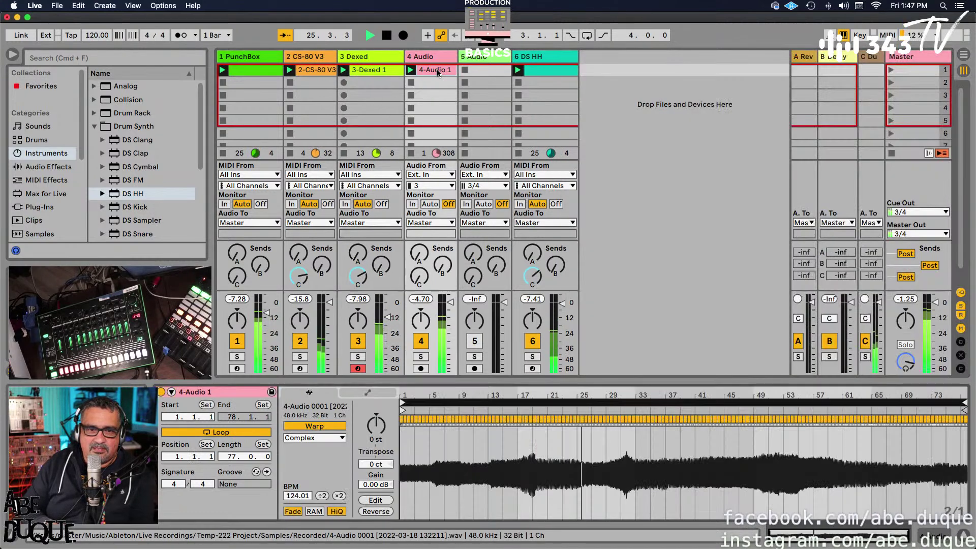
{"action": "left_click", "coordinate": [315, 438]}
{"action": "left_click", "coordinate": [307, 501]}
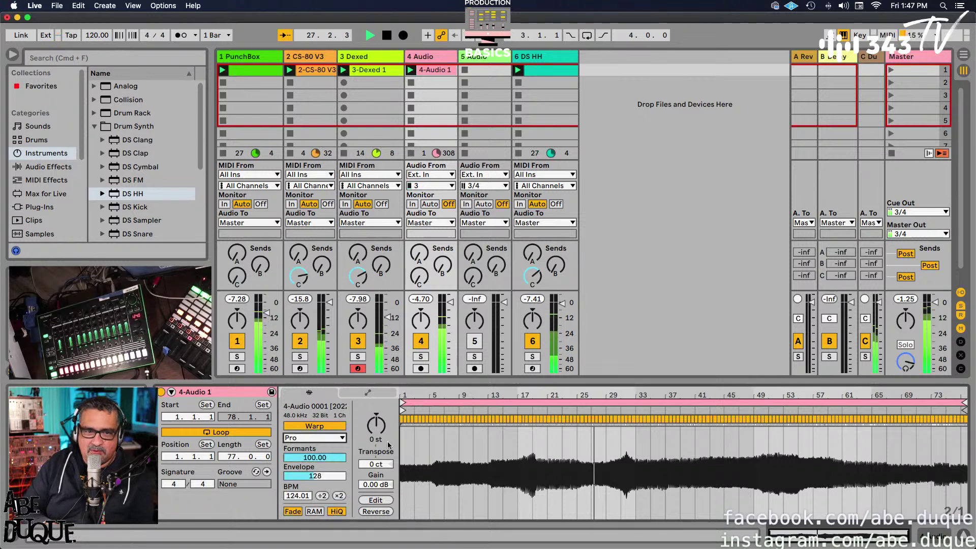
- Try transposing the 4-Audio 1 clip up to 18 and 21 semitones, and settle on -2 semitones
{"action": "left_click", "coordinate": [375, 432]}
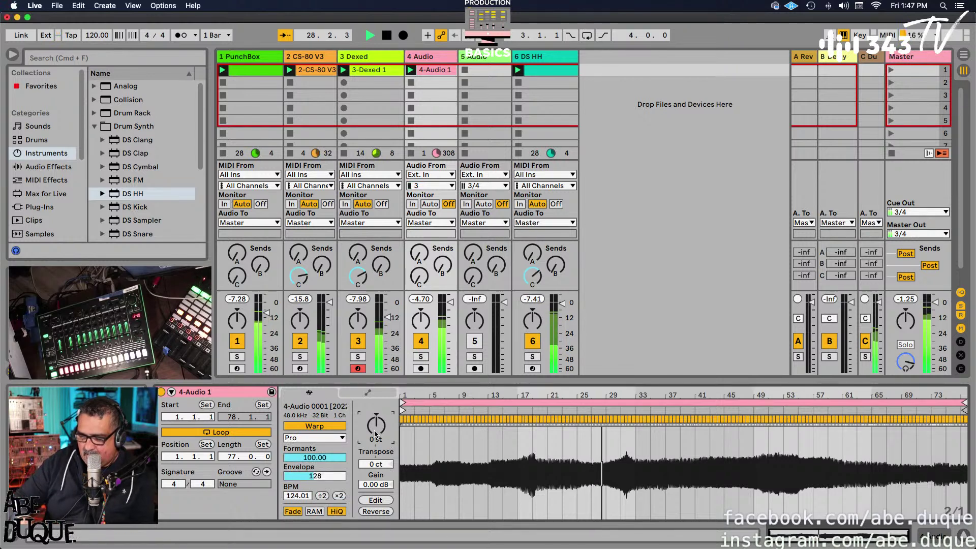
{"action": "type", "text": "12"}
{"action": "key", "text": "Return"}
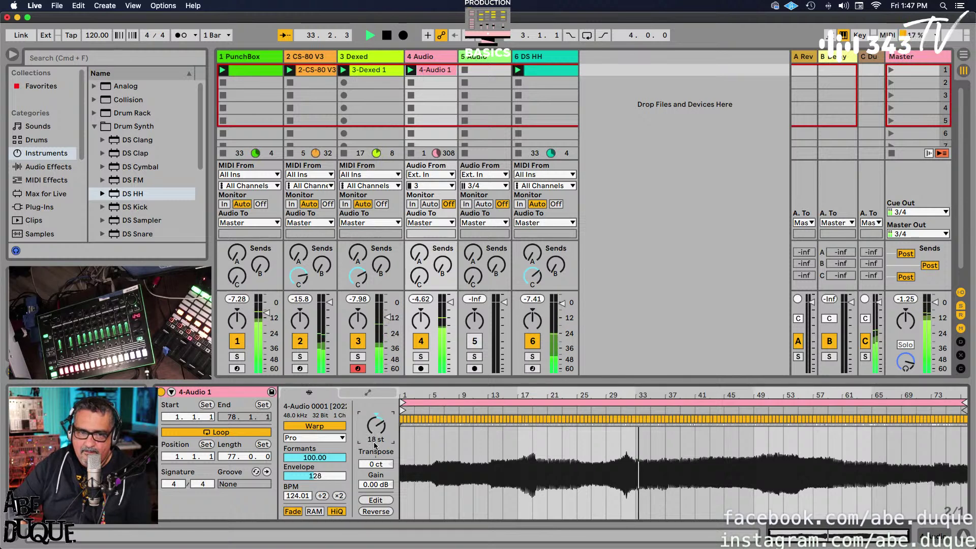
{"action": "scroll", "coordinate": [375, 446], "scroll_direction": "up", "scroll_amount": 1}
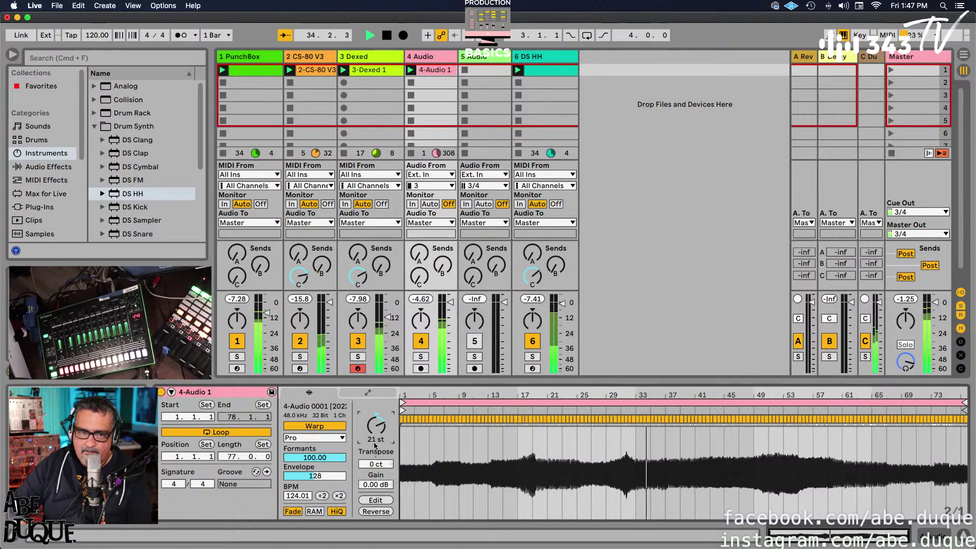
{"action": "scroll", "coordinate": [375, 446], "scroll_direction": "up", "scroll_amount": 1}
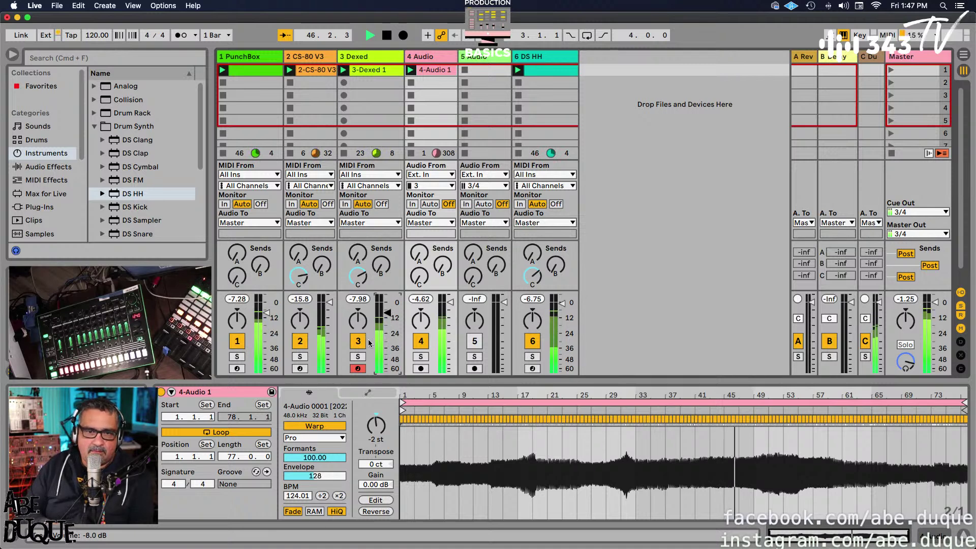
- Select the Dexed track, expand the Audio Units plug-in folder in the browser, and mute the CS-80 V3 track
{"action": "left_click", "coordinate": [386, 59]}
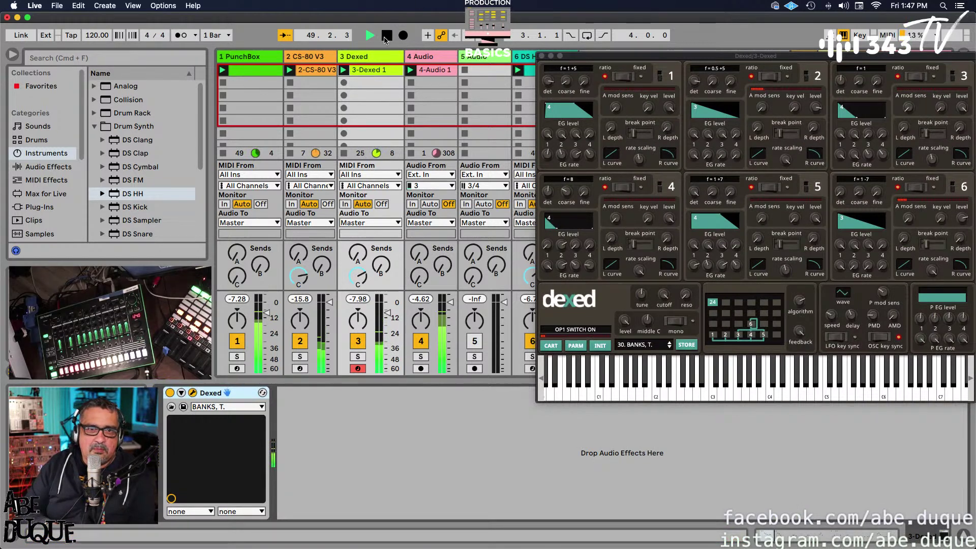
{"action": "scroll", "coordinate": [37, 148], "scroll_direction": "down", "scroll_amount": 3}
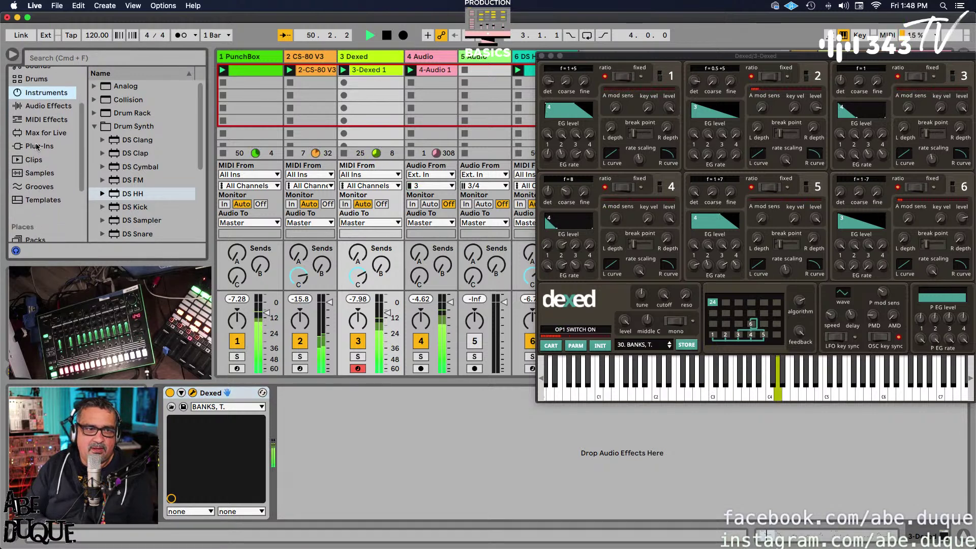
{"action": "left_click", "coordinate": [37, 147]}
{"action": "left_click", "coordinate": [95, 99]}
{"action": "left_click", "coordinate": [118, 86]}
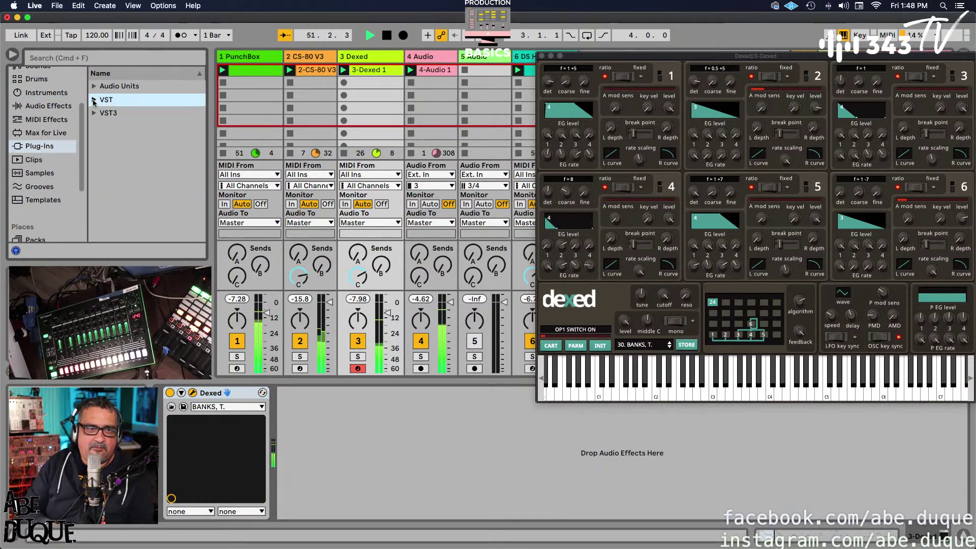
{"action": "left_click", "coordinate": [94, 86]}
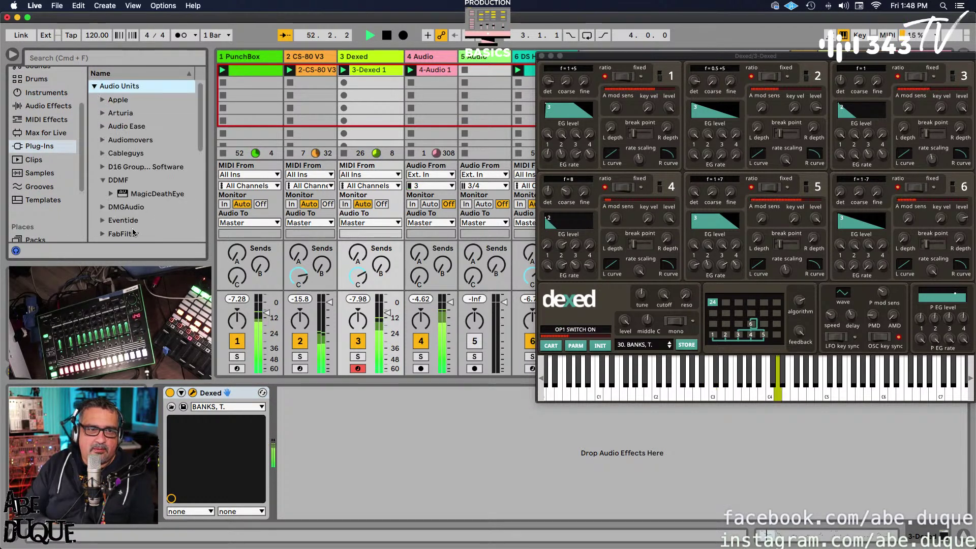
{"action": "left_click", "coordinate": [300, 342]}
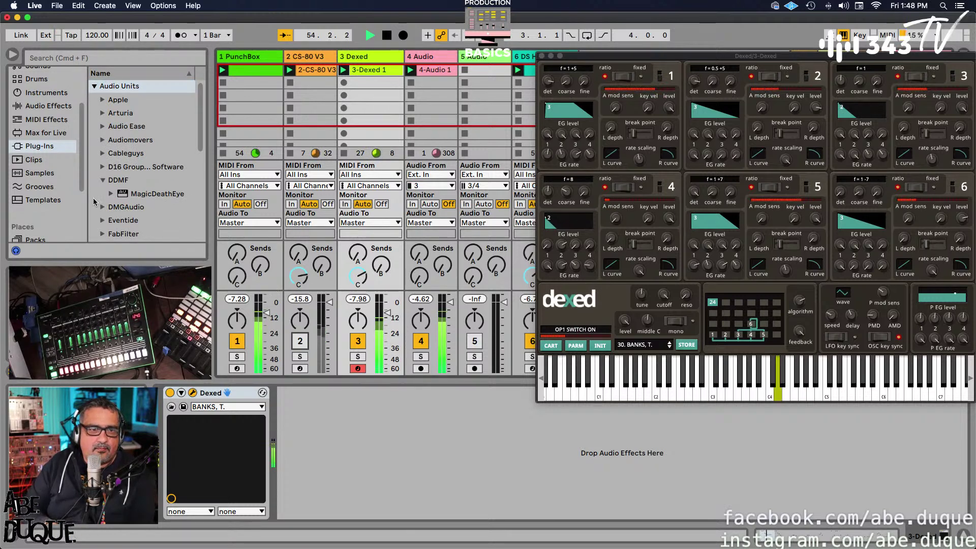
- Expand the Universal Audio folder in the plug-in list and widen the browser's Name column
{"action": "scroll", "coordinate": [121, 208], "scroll_direction": "down", "scroll_amount": 3}
{"action": "scroll", "coordinate": [118, 209], "scroll_direction": "down", "scroll_amount": 1}
{"action": "scroll", "coordinate": [120, 196], "scroll_direction": "down", "scroll_amount": 5}
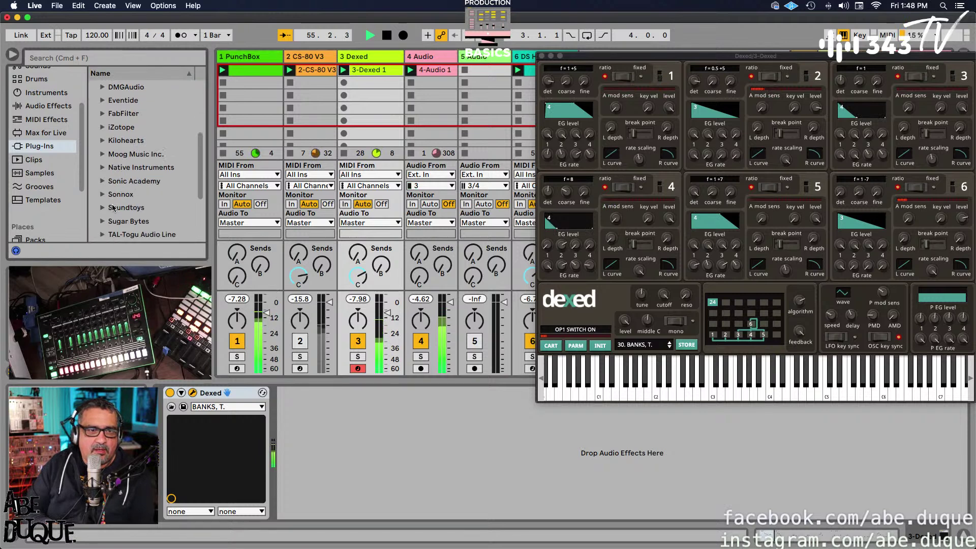
{"action": "left_click", "coordinate": [103, 168]}
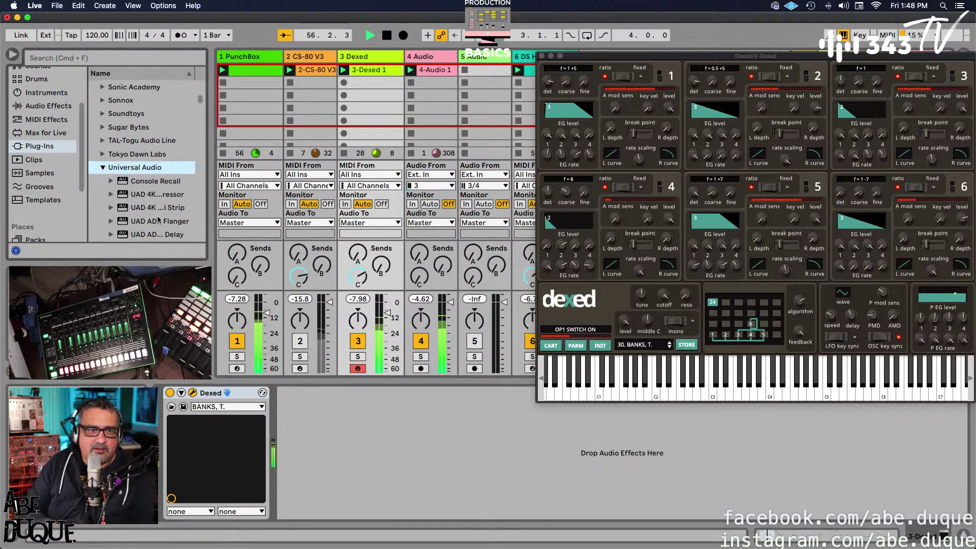
{"action": "scroll", "coordinate": [105, 208], "scroll_direction": "down", "scroll_amount": 5}
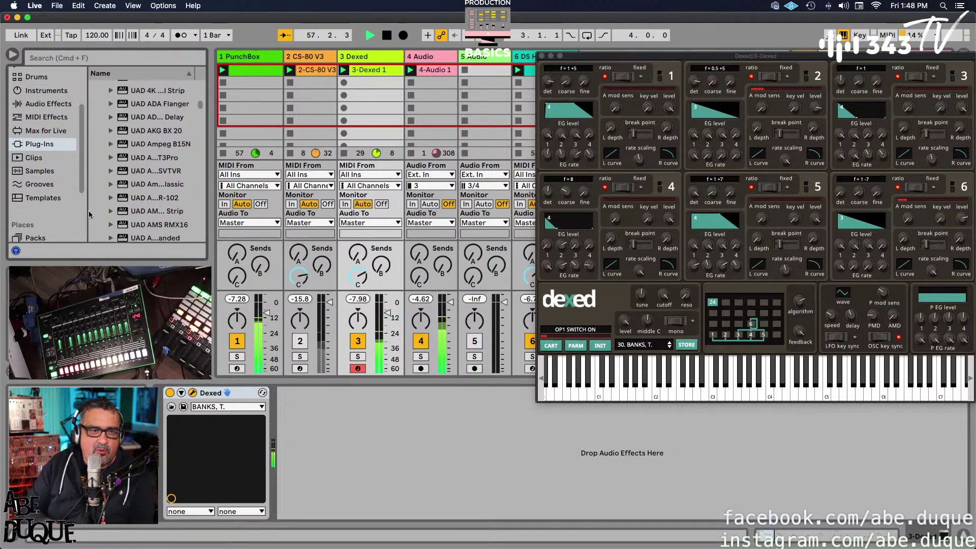
{"action": "left_click_drag", "start_coordinate": [87, 211], "coordinate": [61, 211]}
{"action": "scroll", "coordinate": [154, 215], "scroll_direction": "down", "scroll_amount": 10}
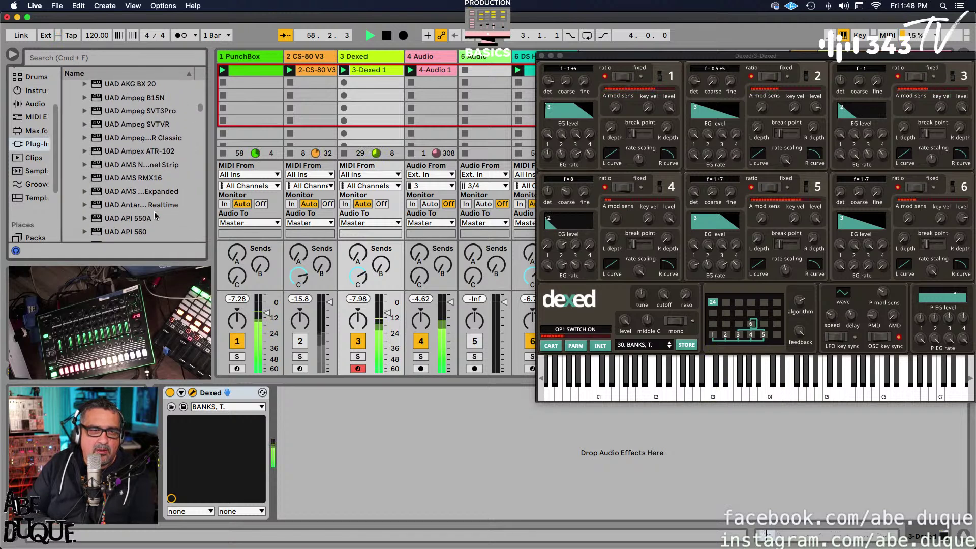
- Find the UAD Moog Multimode Filter SE among the Universal Audio plug-ins and add it after Dexed
{"action": "scroll", "coordinate": [154, 215], "scroll_direction": "up", "scroll_amount": 10}
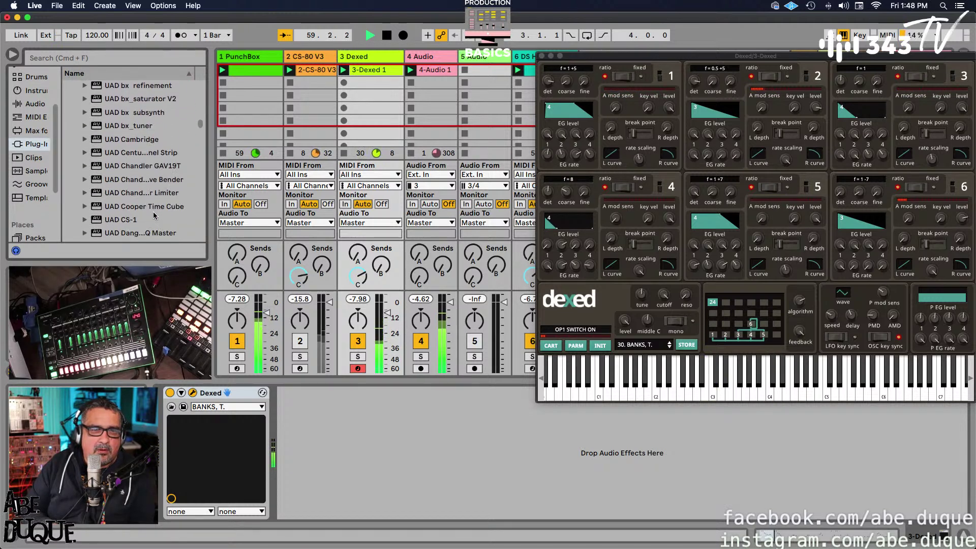
{"action": "scroll", "coordinate": [154, 215], "scroll_direction": "down", "scroll_amount": 12}
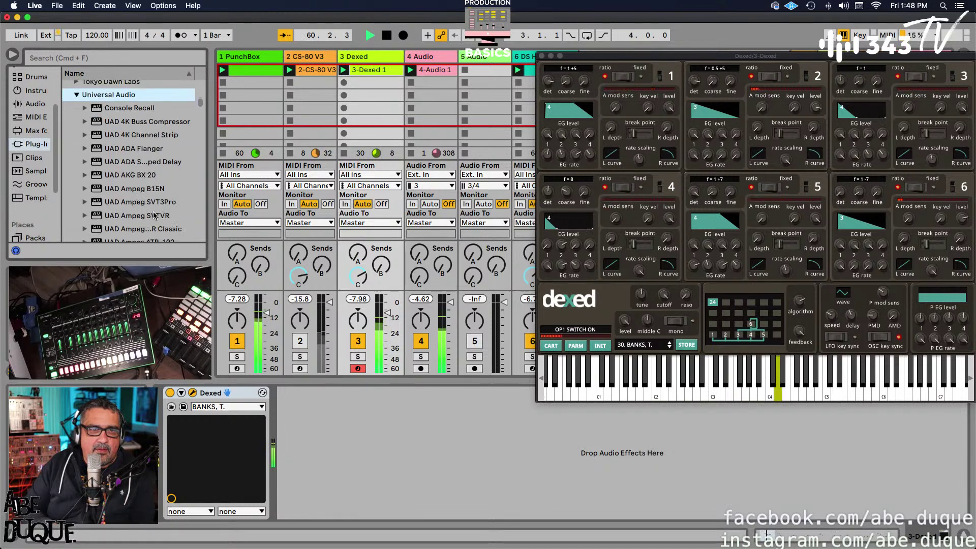
{"action": "scroll", "coordinate": [154, 215], "scroll_direction": "down", "scroll_amount": 12}
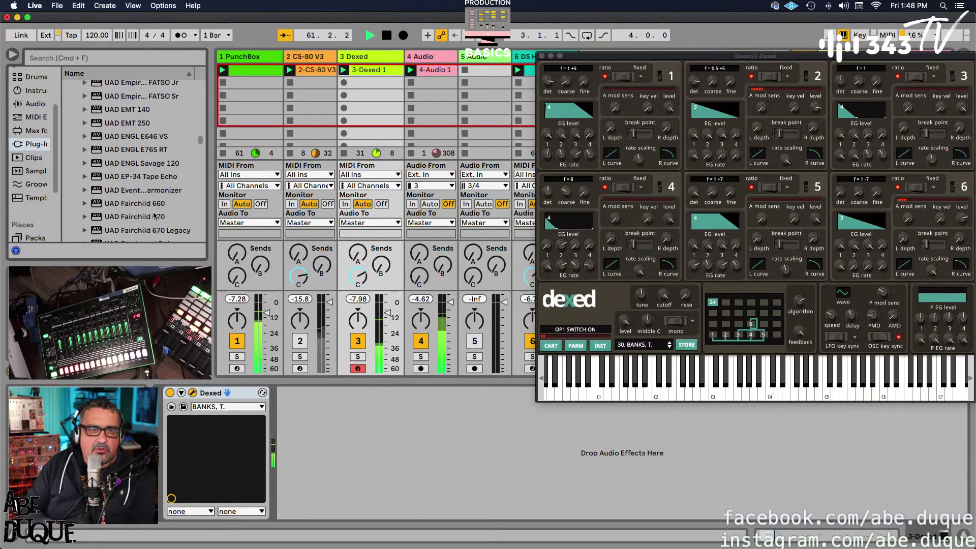
{"action": "scroll", "coordinate": [154, 215], "scroll_direction": "down", "scroll_amount": 12}
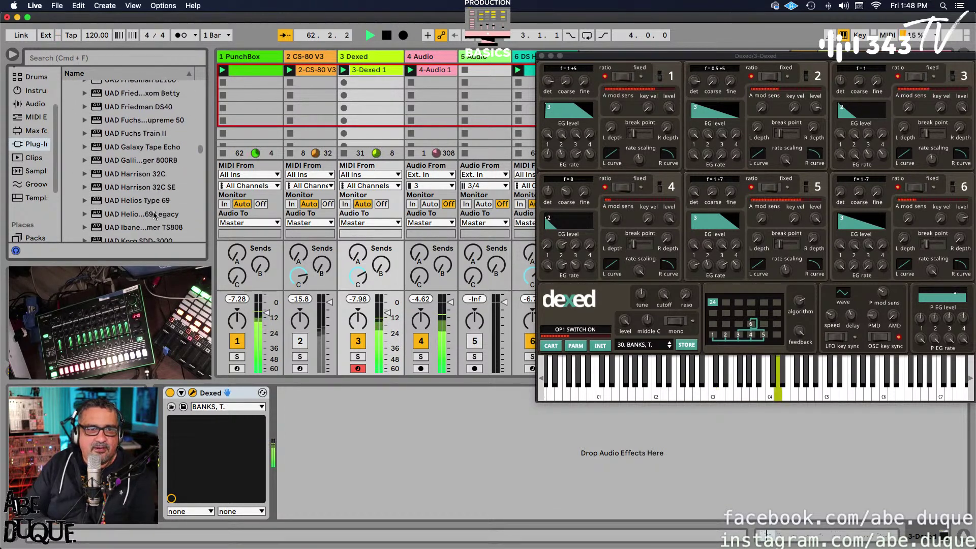
{"action": "scroll", "coordinate": [154, 215], "scroll_direction": "down", "scroll_amount": 2}
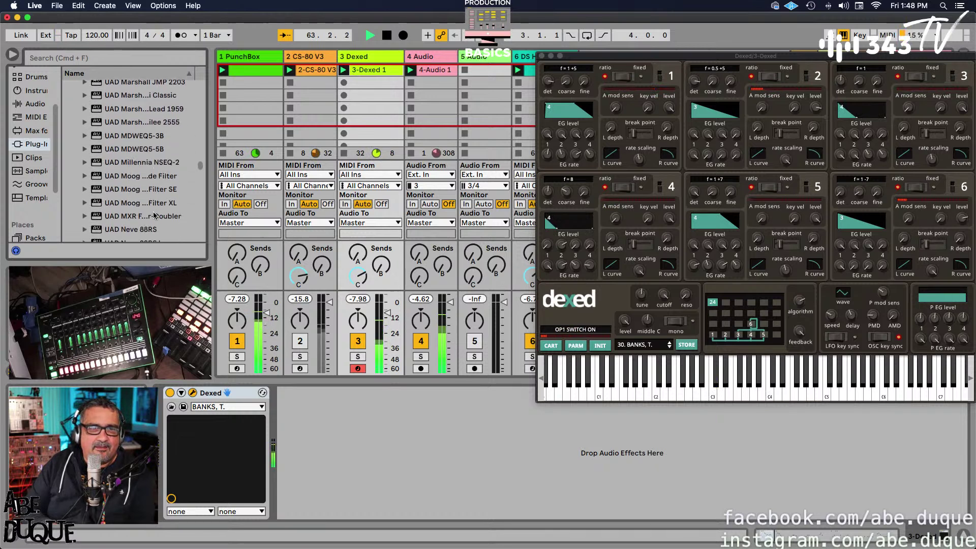
{"action": "left_click", "coordinate": [134, 191]}
{"action": "left_click_drag", "start_coordinate": [134, 196], "coordinate": [312, 423]}
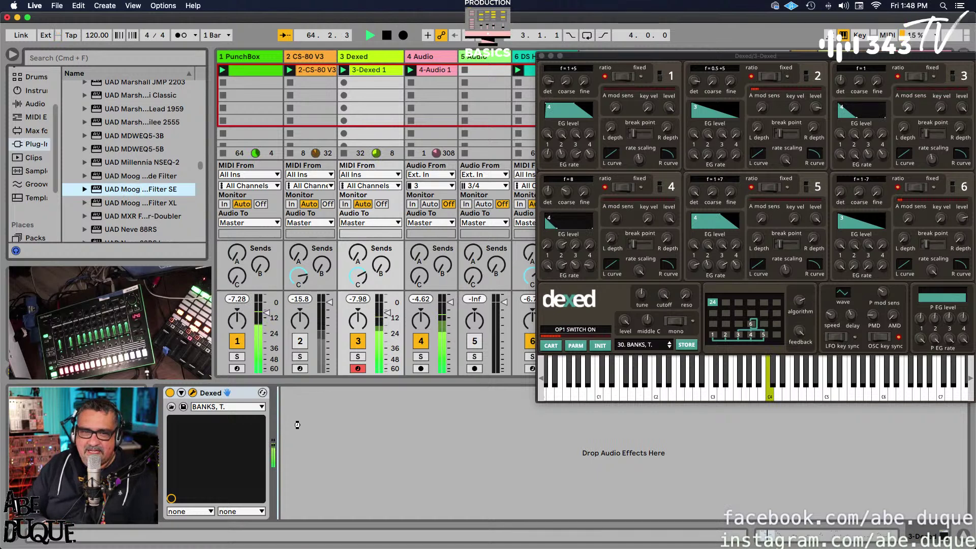
{"action": "left_click_drag", "start_coordinate": [297, 425], "coordinate": [300, 426]}
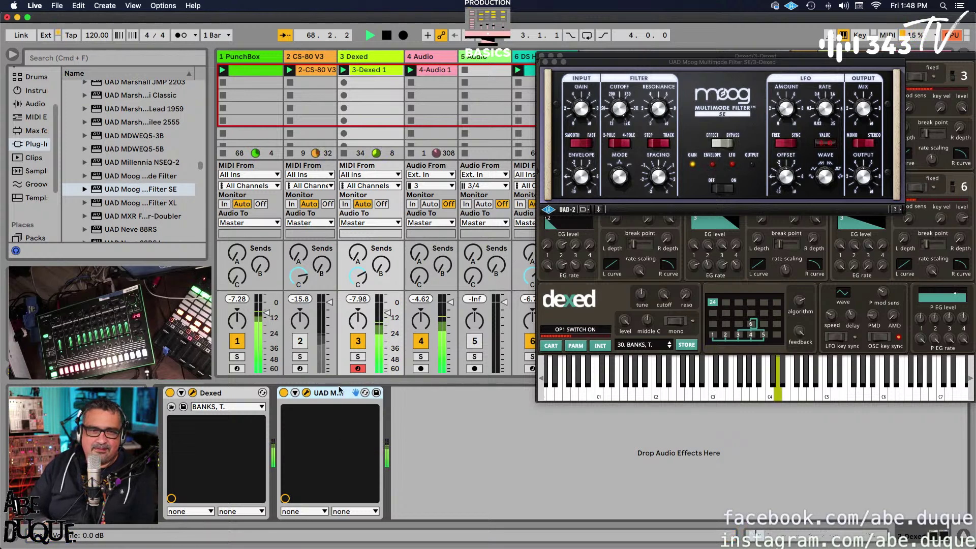
- Move the Moog filter window away from Dexed's controls and adjust the filter's resonance, cutoff and input gain
{"action": "left_click_drag", "start_coordinate": [769, 60], "coordinate": [502, 192]}
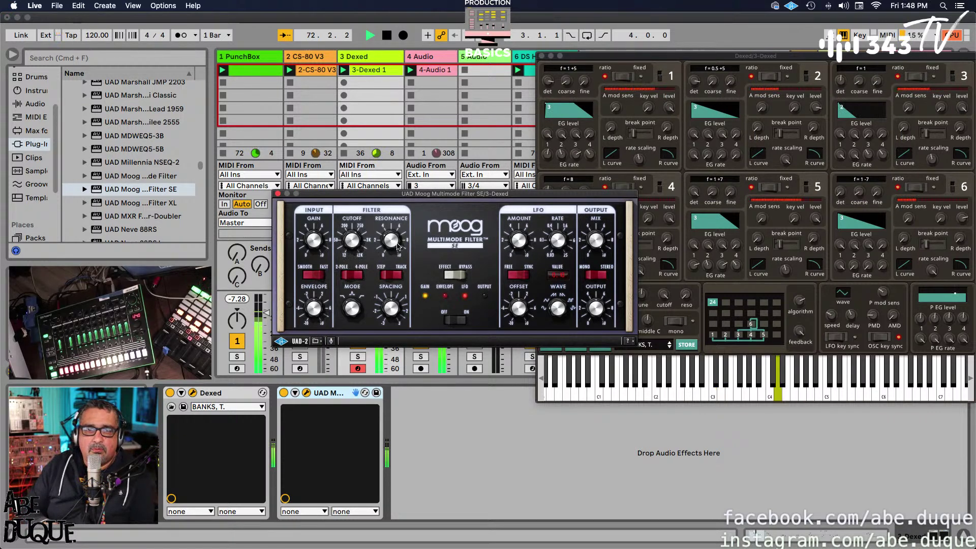
{"action": "left_click_drag", "start_coordinate": [398, 248], "coordinate": [402, 227]}
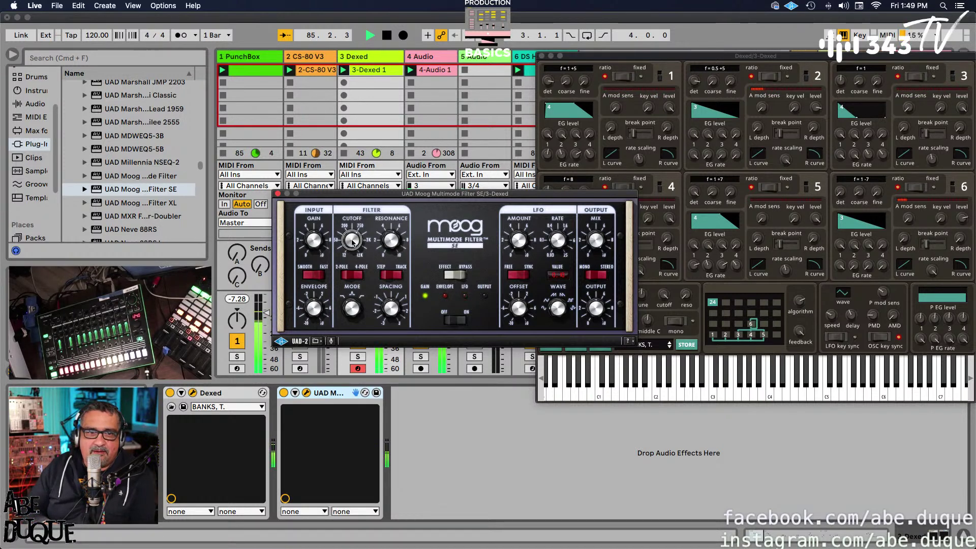
{"action": "mouse_move", "coordinate": [351, 240]}
{"action": "left_mouse_down"}
{"action": "mouse_move", "coordinate": [358, 222]}
{"action": "mouse_move", "coordinate": [358, 244]}
{"action": "left_mouse_up"}
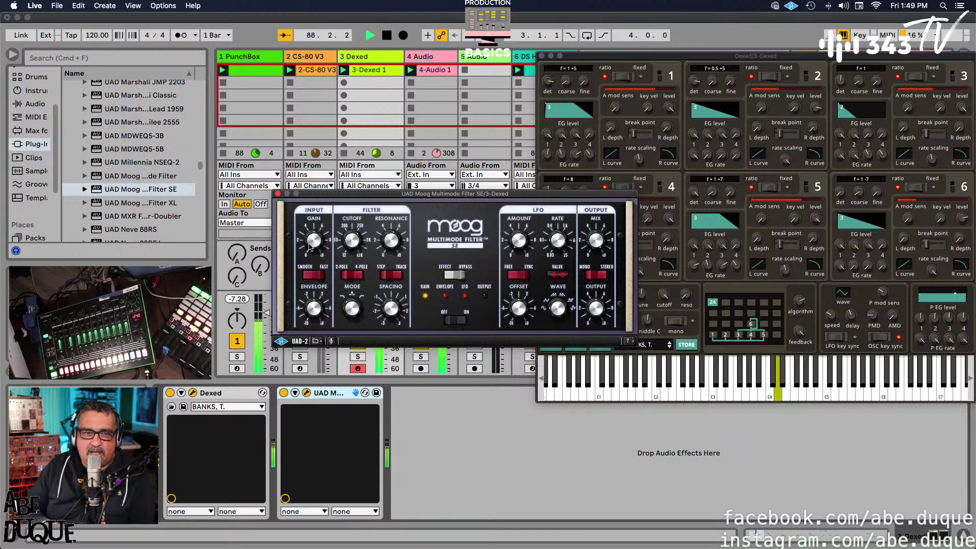
{"action": "left_click_drag", "start_coordinate": [312, 247], "coordinate": [316, 230]}
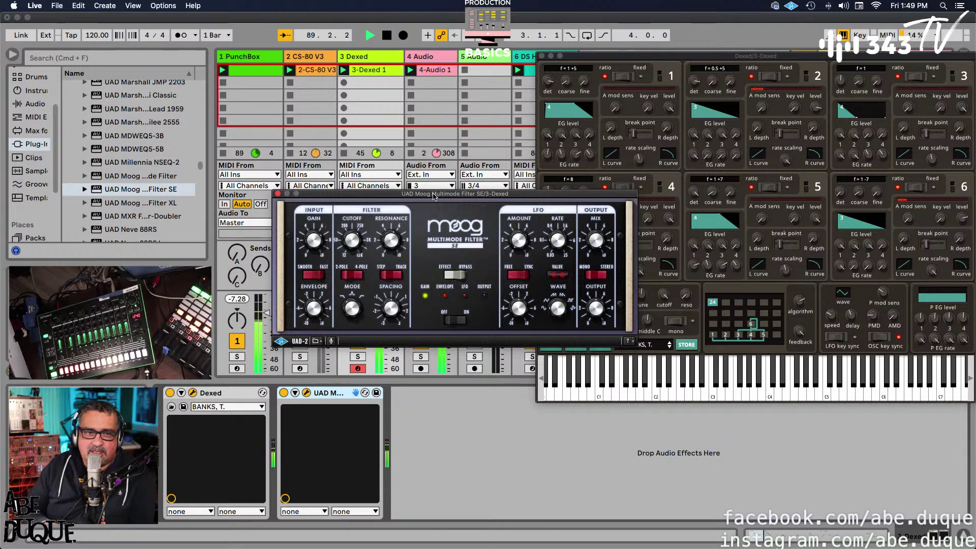
- Move the filter window clear of the mixer, lower the Dexed track's volume and readjust the filter's input gain
{"action": "left_click_drag", "start_coordinate": [434, 196], "coordinate": [634, 187]}
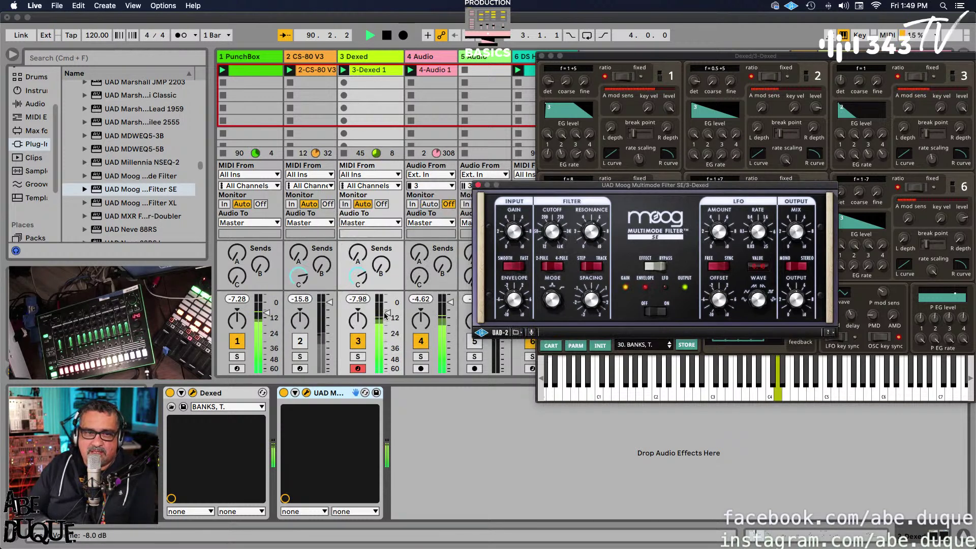
{"action": "left_click_drag", "start_coordinate": [385, 315], "coordinate": [385, 316]}
{"action": "left_click_drag", "start_coordinate": [514, 237], "coordinate": [513, 237]}
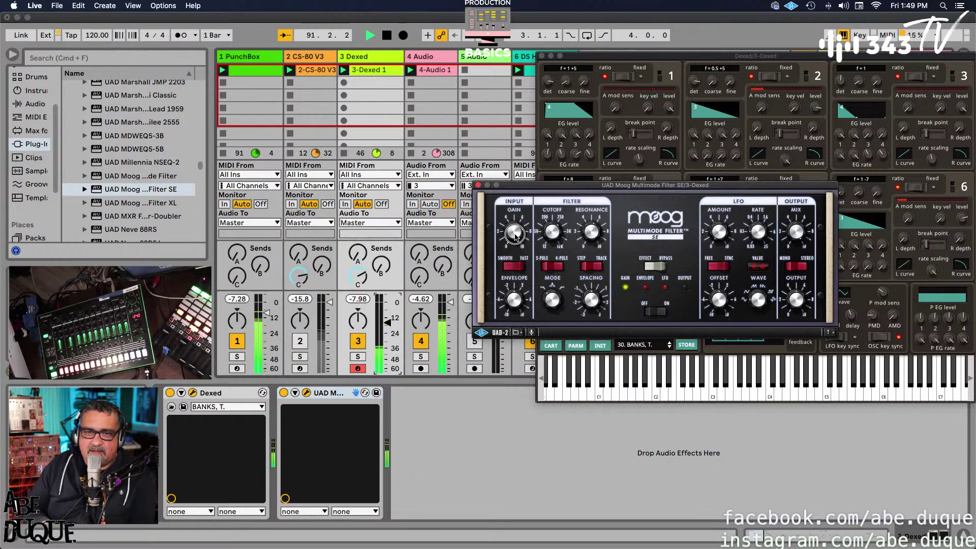
- Sweep the Moog filter's cutoff and adjust its spacing on the Dexed track
{"action": "left_click", "coordinate": [557, 222]}
{"action": "left_click_drag", "start_coordinate": [558, 213], "coordinate": [557, 233]}
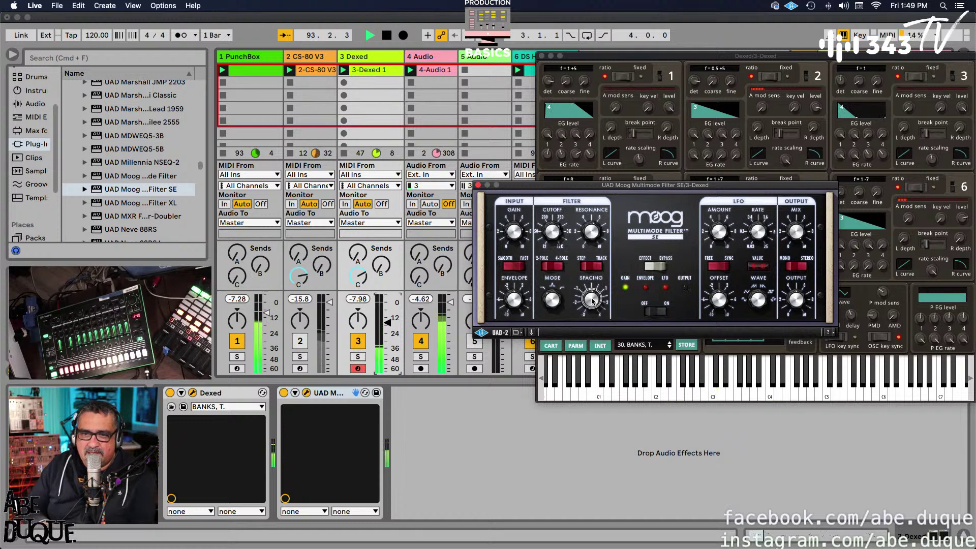
{"action": "left_click_drag", "start_coordinate": [592, 301], "coordinate": [595, 299]}
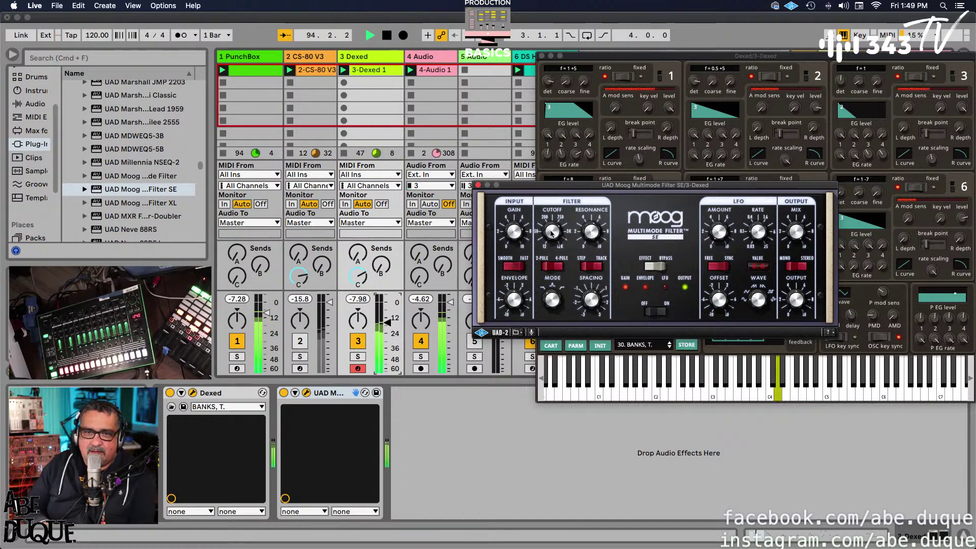
{"action": "left_click_drag", "start_coordinate": [552, 236], "coordinate": [552, 239]}
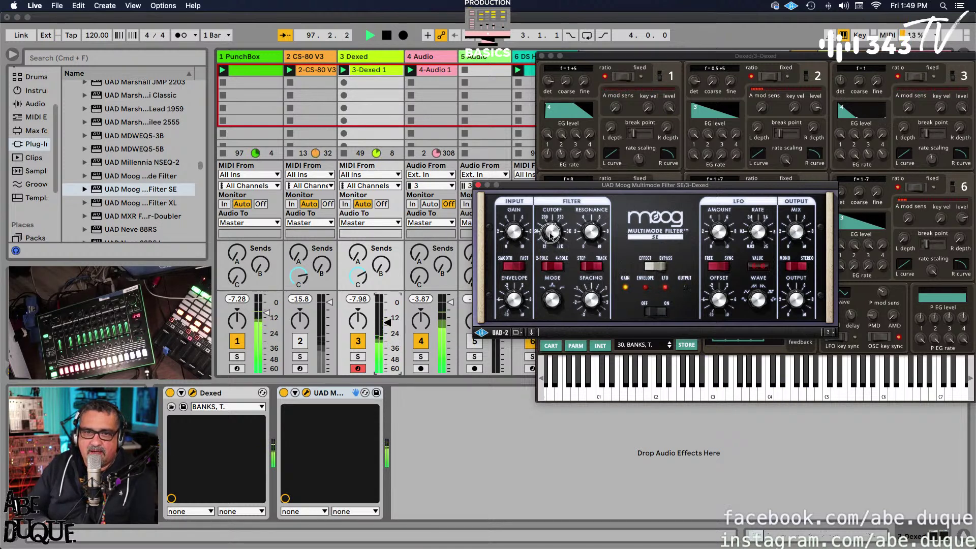
{"action": "left_click_drag", "start_coordinate": [550, 235], "coordinate": [556, 208]}
- Unmute the CS-80 V3 track and fine-tune its volume
{"action": "left_click", "coordinate": [300, 341]}
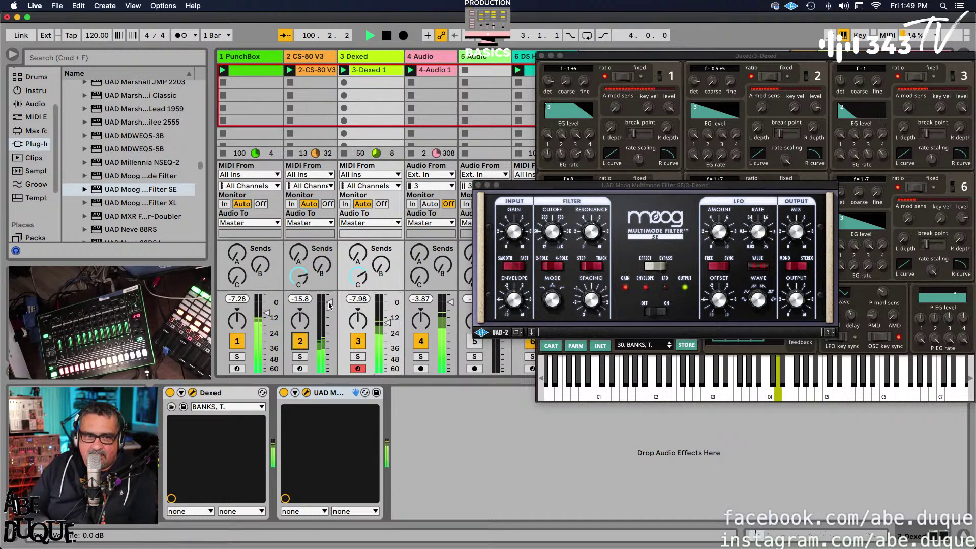
{"action": "left_click_drag", "start_coordinate": [329, 305], "coordinate": [326, 304]}
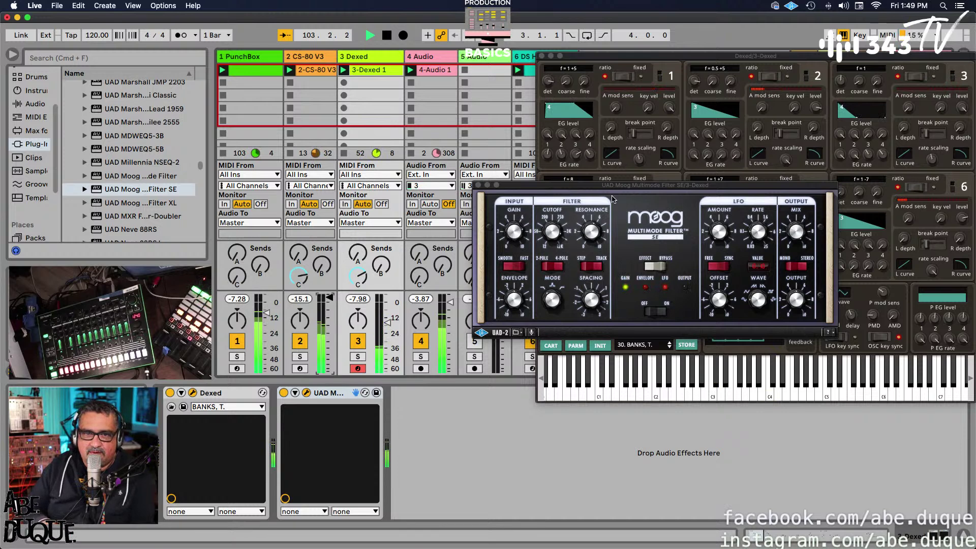
- Copy the Moog Multimode Filter SE from the Dexed track, paste it after CS-80 V3, and reposition its window
{"action": "right_click", "coordinate": [341, 394]}
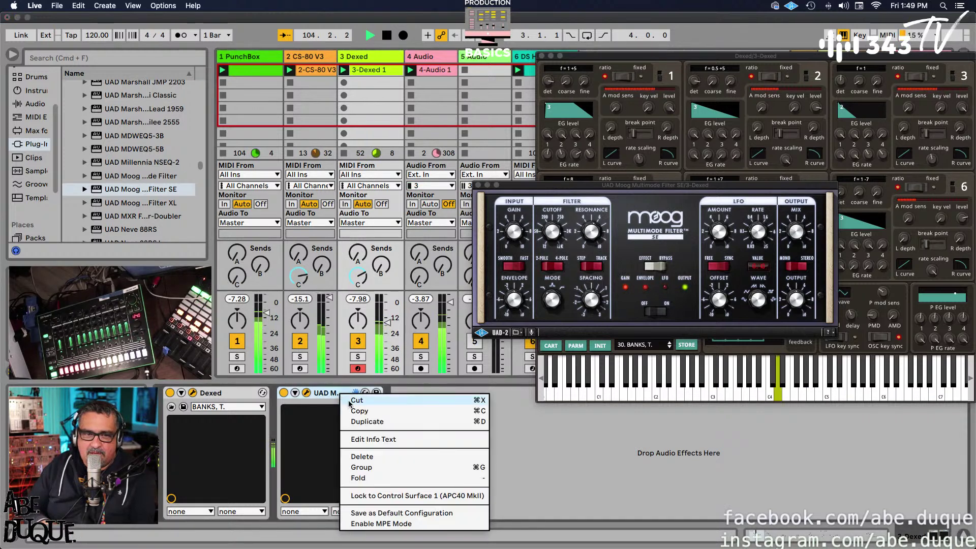
{"action": "left_click", "coordinate": [360, 382]}
{"action": "left_click", "coordinate": [309, 59]}
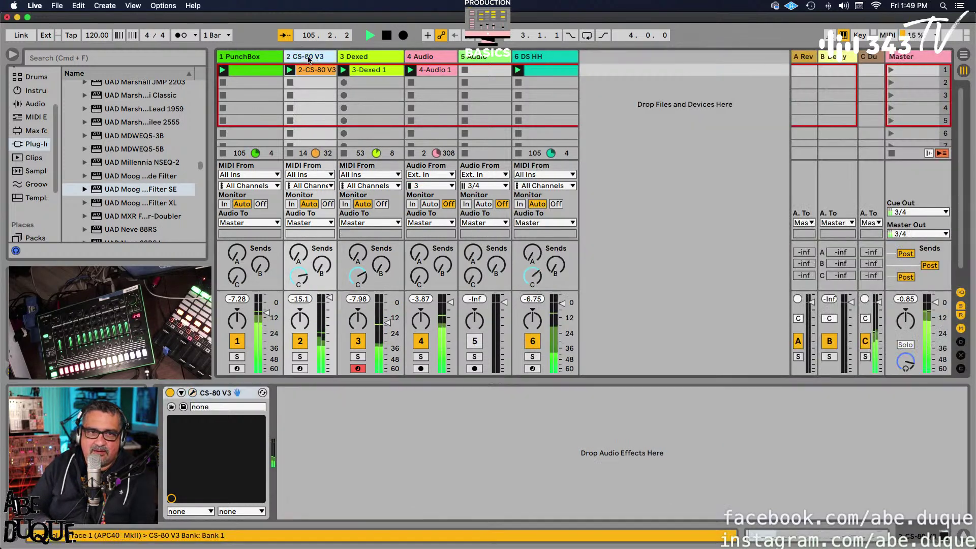
{"action": "right_click", "coordinate": [351, 467]}
{"action": "left_click", "coordinate": [371, 473]}
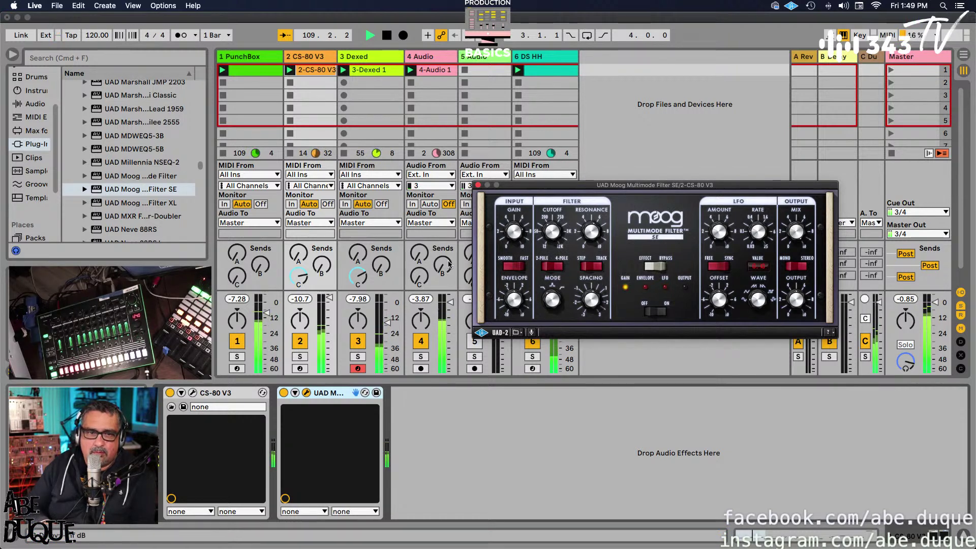
{"action": "left_click_drag", "start_coordinate": [604, 186], "coordinate": [657, 121]}
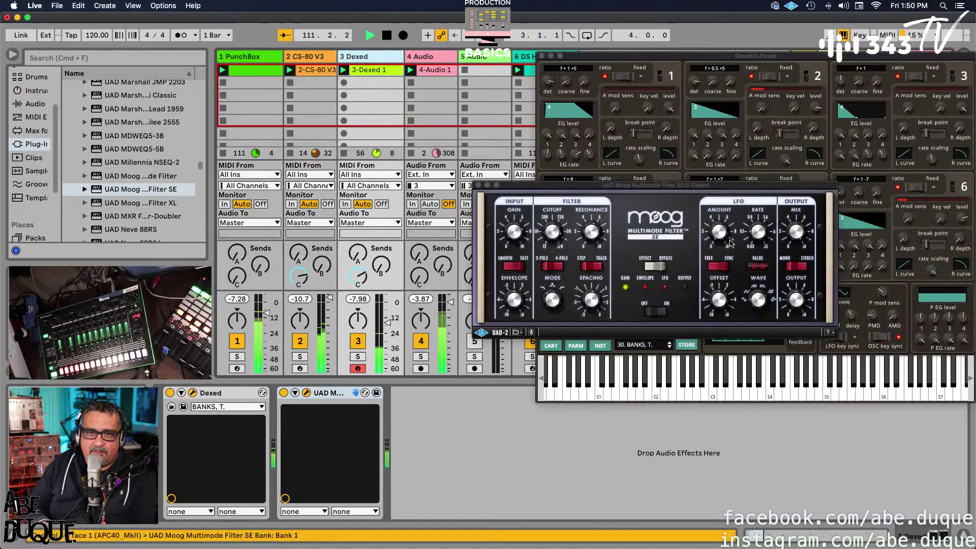
- Try the 2-pole and 4-pole settings of the Moog filter on the Dexed track
{"action": "left_click", "coordinate": [556, 259]}
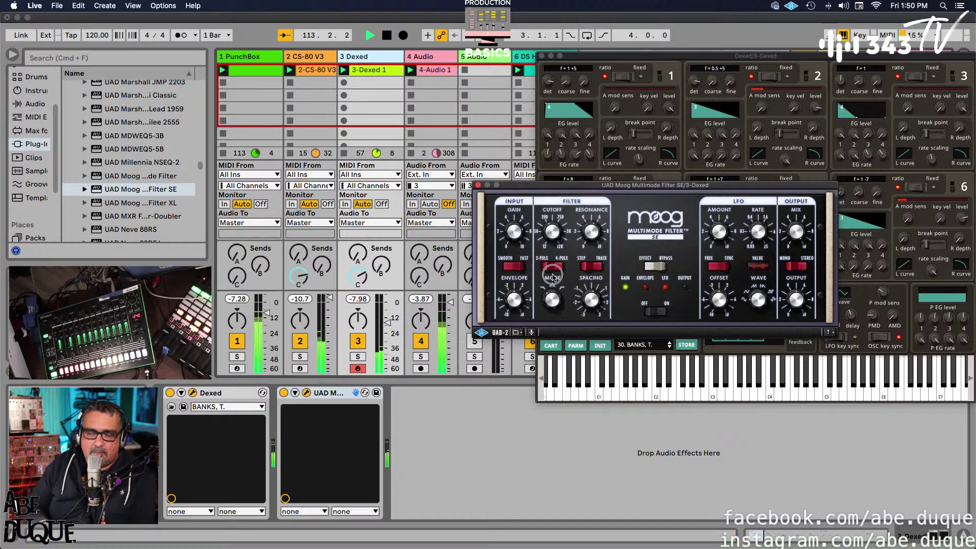
{"action": "left_click", "coordinate": [554, 268]}
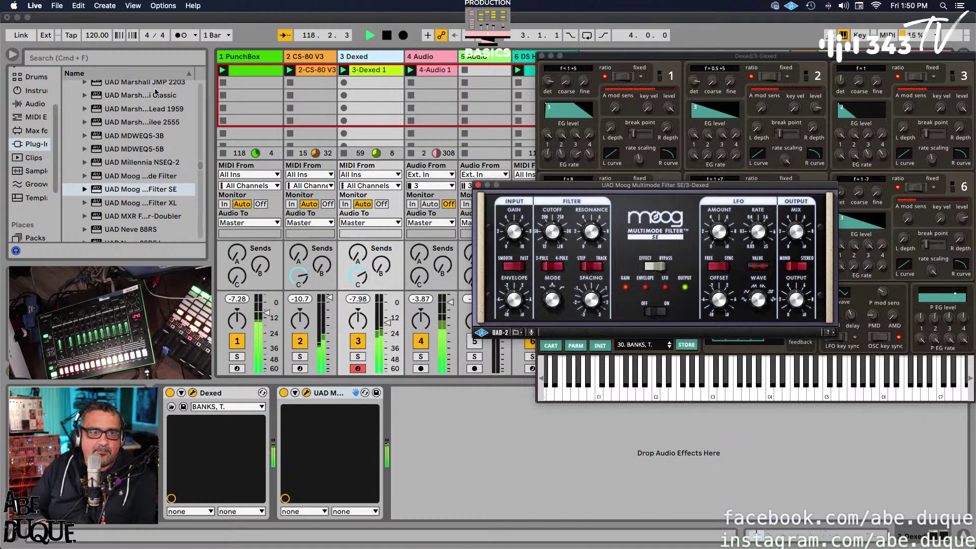
- Widen the browser's category column and show the Drums category
{"action": "left_click_drag", "start_coordinate": [62, 99], "coordinate": [99, 110]}
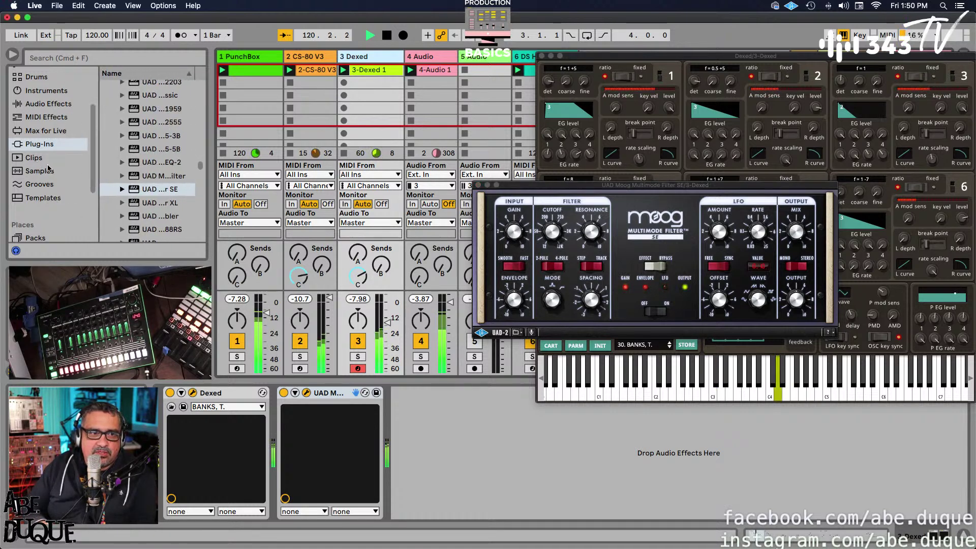
{"action": "scroll", "coordinate": [56, 174], "scroll_direction": "down", "scroll_amount": 2}
{"action": "scroll", "coordinate": [51, 165], "scroll_direction": "up", "scroll_amount": 4}
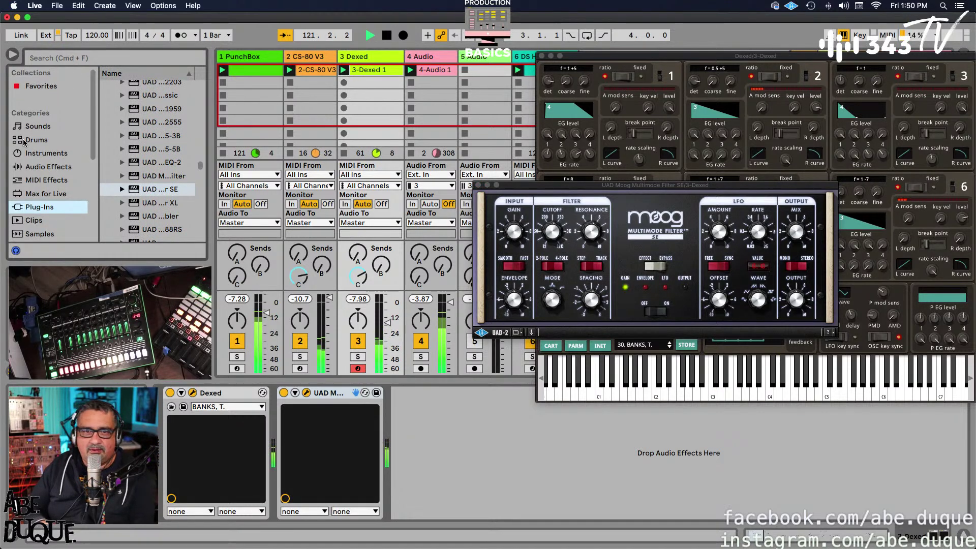
{"action": "left_click", "coordinate": [24, 140]}
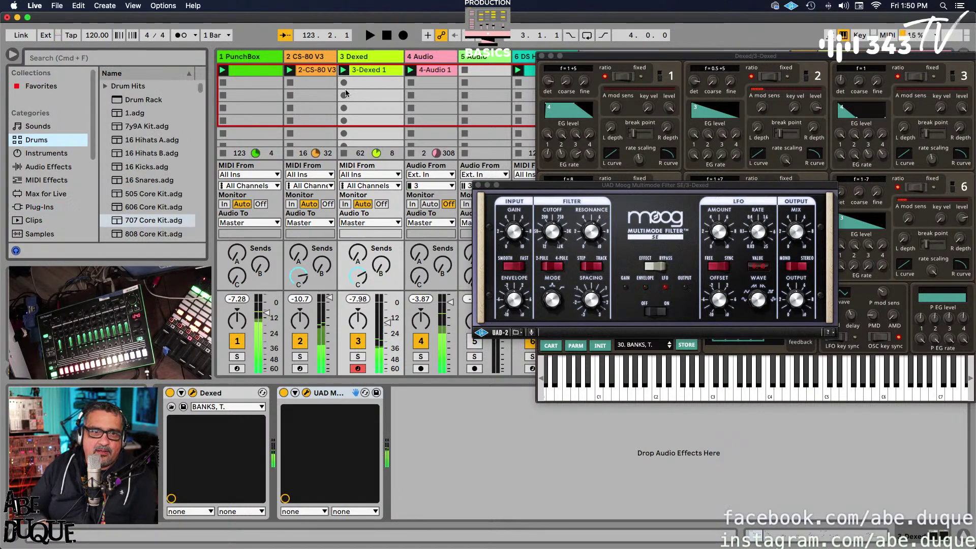
- Preview the Akustic, Borja and Cashon drum kits and continue through the kits beginning with C
{"action": "scroll", "coordinate": [148, 168], "scroll_direction": "down", "scroll_amount": 5}
{"action": "left_click", "coordinate": [146, 187]}
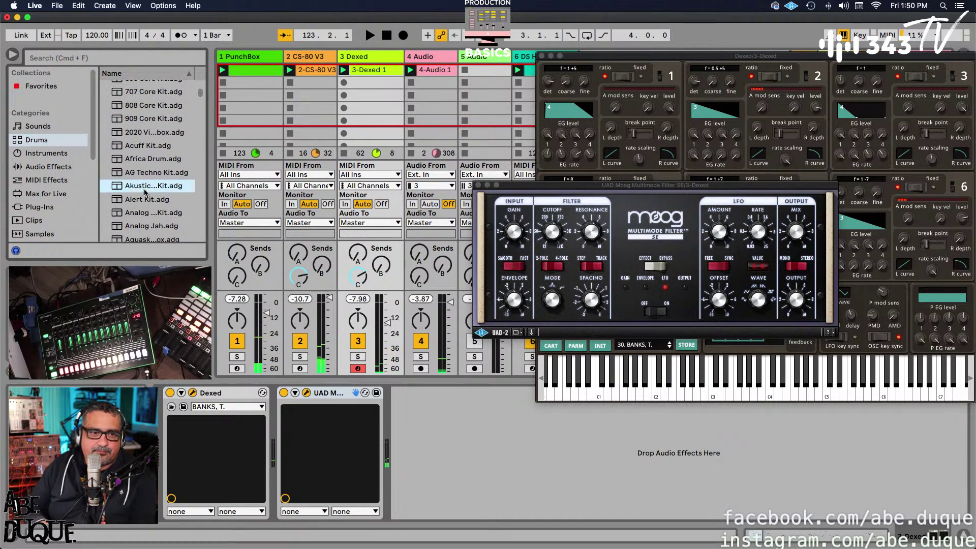
{"action": "scroll", "coordinate": [140, 162], "scroll_direction": "down", "scroll_amount": 6}
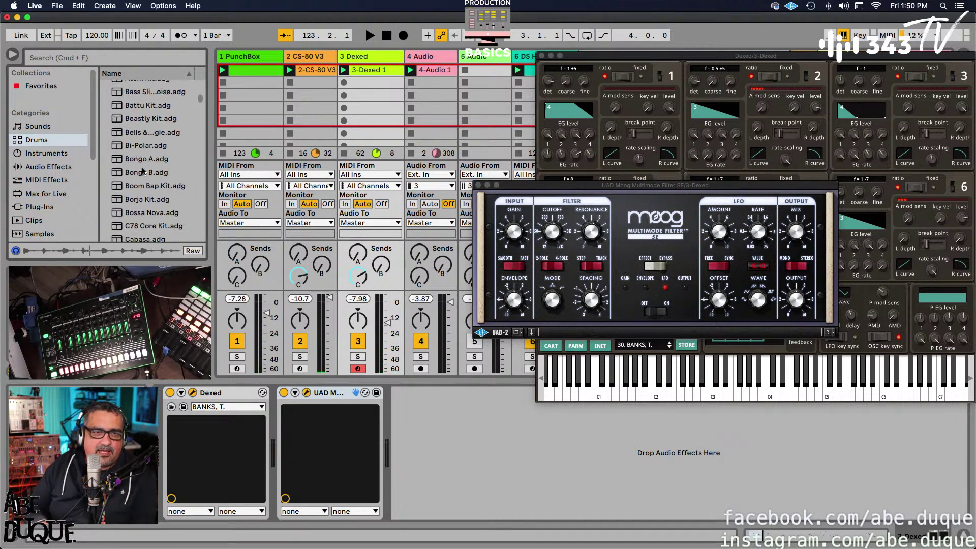
{"action": "left_click", "coordinate": [148, 134]}
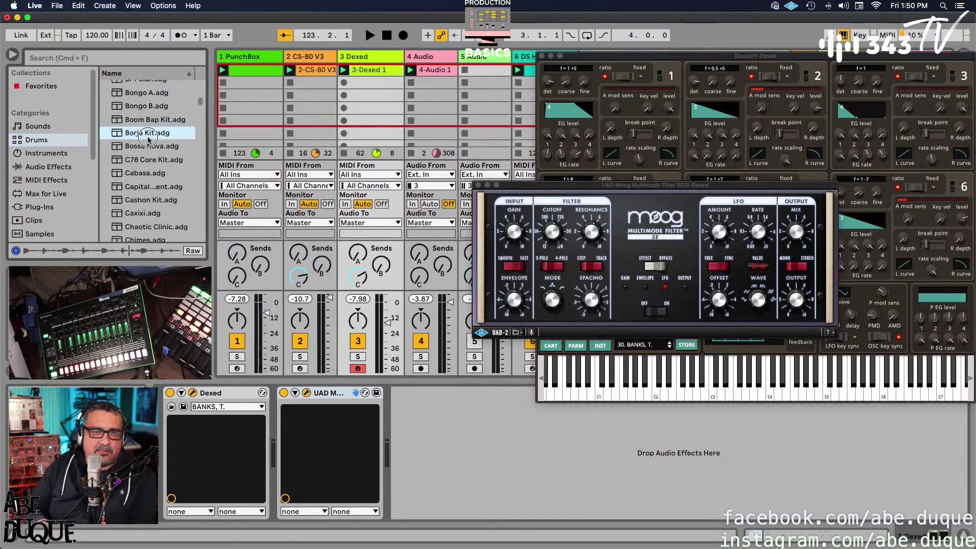
{"action": "left_click", "coordinate": [150, 202]}
{"action": "scroll", "coordinate": [150, 202], "scroll_direction": "down", "scroll_amount": 3}
{"action": "left_click", "coordinate": [150, 203]}
{"action": "scroll", "coordinate": [150, 202], "scroll_direction": "down", "scroll_amount": 5}
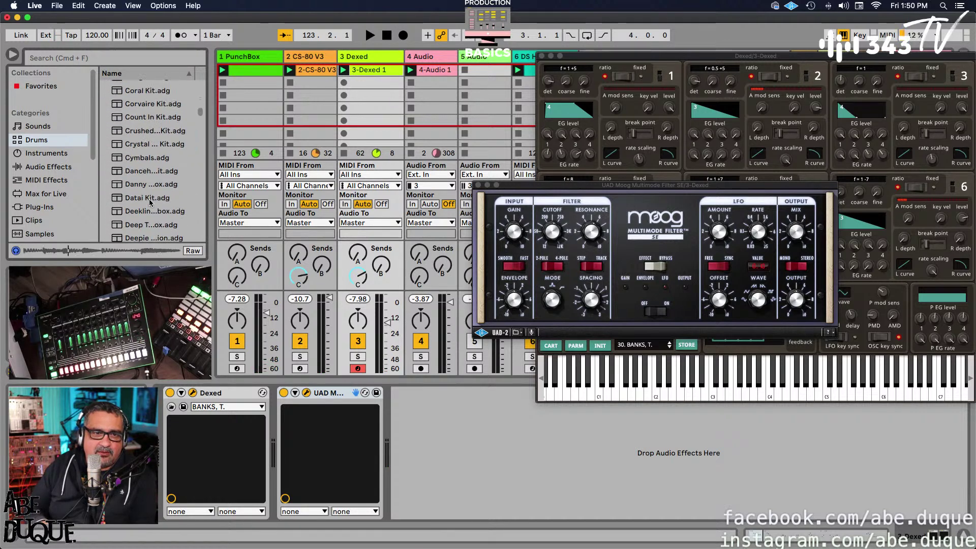
- Go back up the drum list and preview the Circuit box, Chroma kit and Clint West Kit
{"action": "scroll", "coordinate": [150, 202], "scroll_direction": "up", "scroll_amount": 5}
{"action": "left_click", "coordinate": [146, 129]}
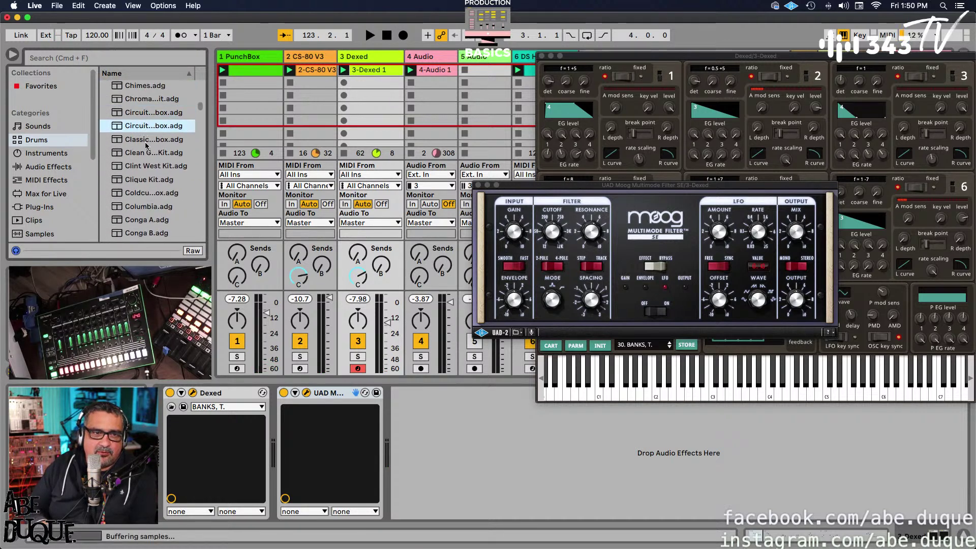
{"action": "left_click", "coordinate": [144, 100]}
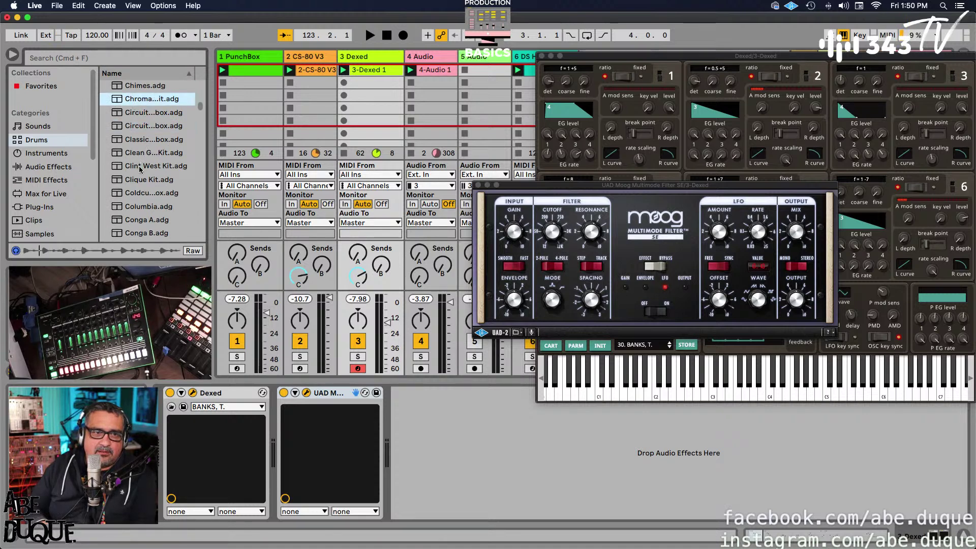
{"action": "left_click", "coordinate": [142, 166]}
- Step through the presets from Clique Kit onward and compare Conga A, Conga B and Conga C
{"action": "key", "text": "Down"}
{"action": "key", "text": "Down"}
{"action": "key", "text": "Down"}
{"action": "key", "text": "Down"}
{"action": "key", "text": "Down"}
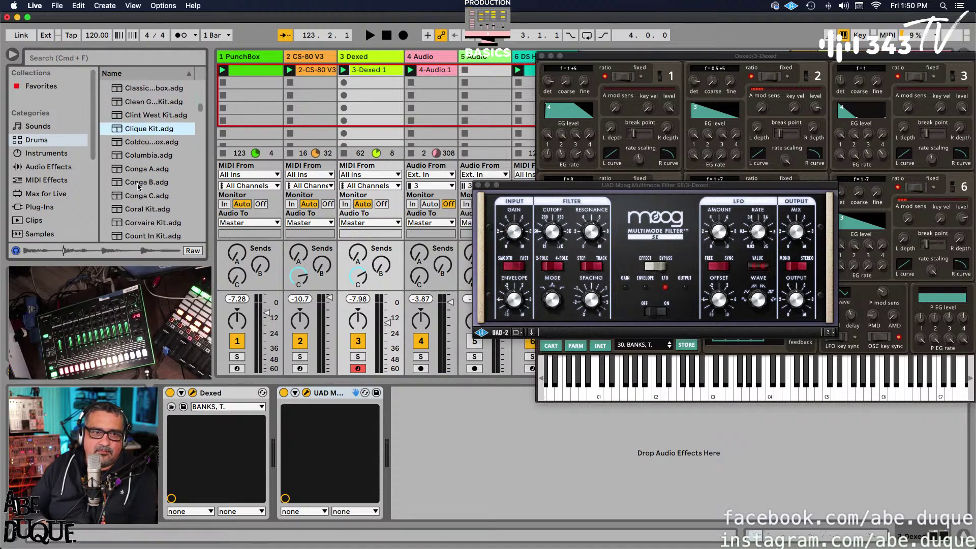
{"action": "scroll", "coordinate": [140, 183], "scroll_direction": "up", "scroll_amount": 1}
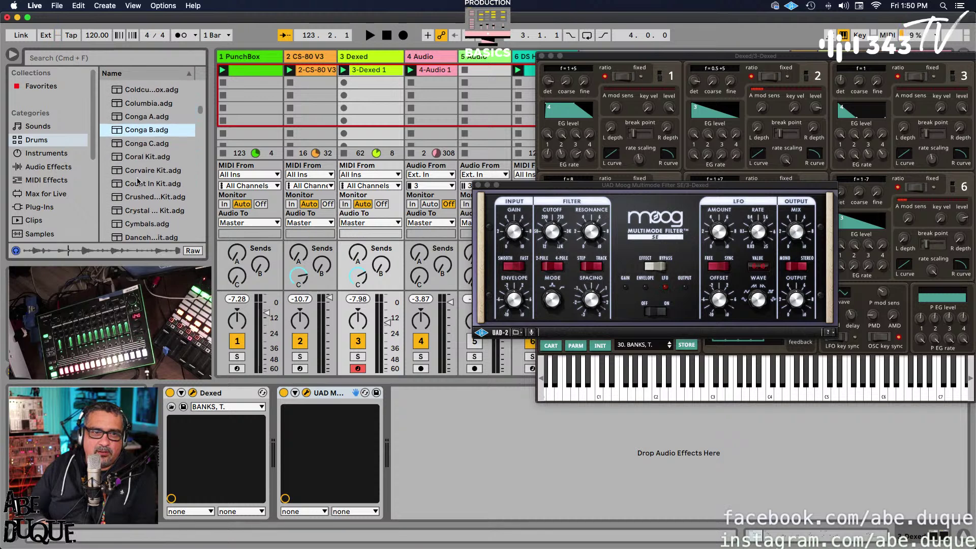
{"action": "key", "text": "Down"}
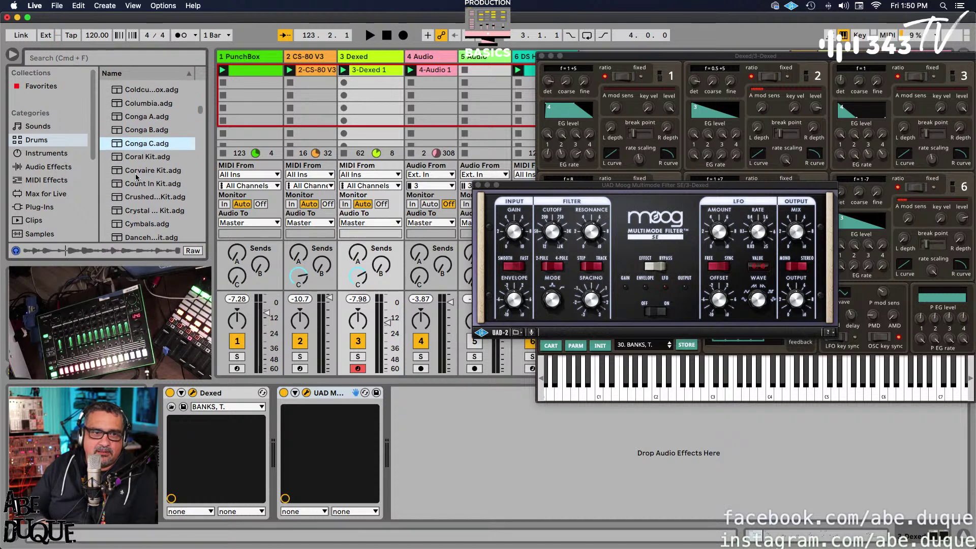
{"action": "left_click", "coordinate": [144, 123]}
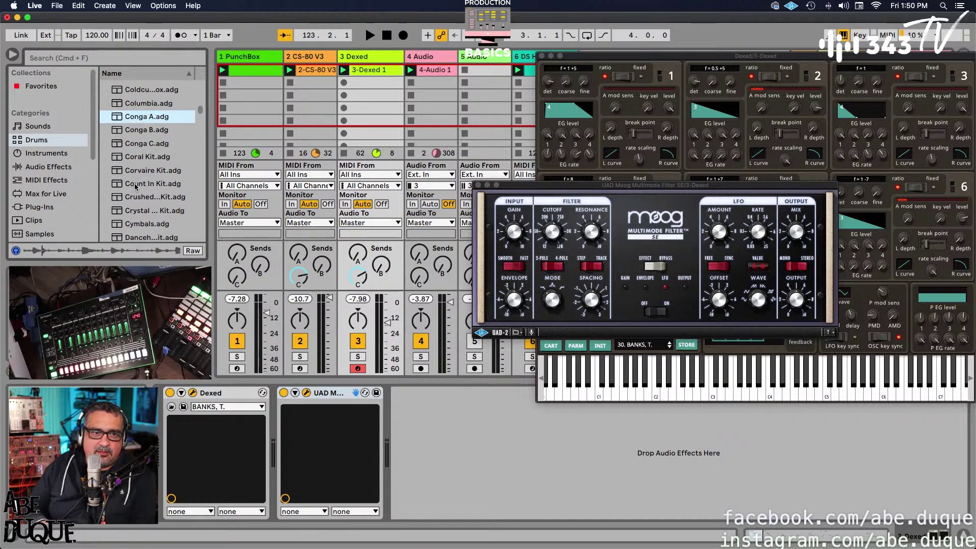
- Preview the Count In Kit, the Crystal kit and the Danceh...it kit
{"action": "left_click", "coordinate": [138, 184]}
{"action": "scroll", "coordinate": [139, 194], "scroll_direction": "down", "scroll_amount": 1}
{"action": "left_click", "coordinate": [138, 195]}
{"action": "scroll", "coordinate": [143, 197], "scroll_direction": "down", "scroll_amount": 3}
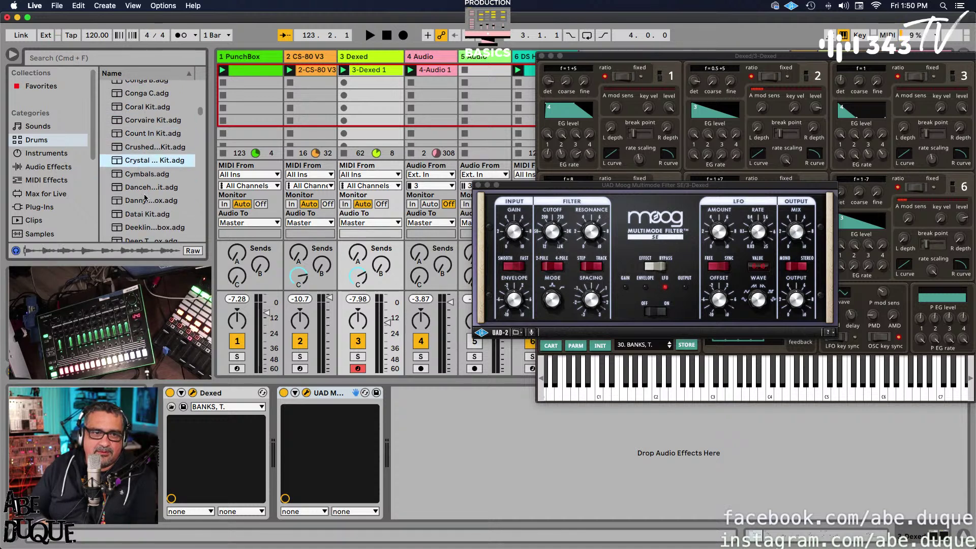
{"action": "left_click", "coordinate": [142, 192]}
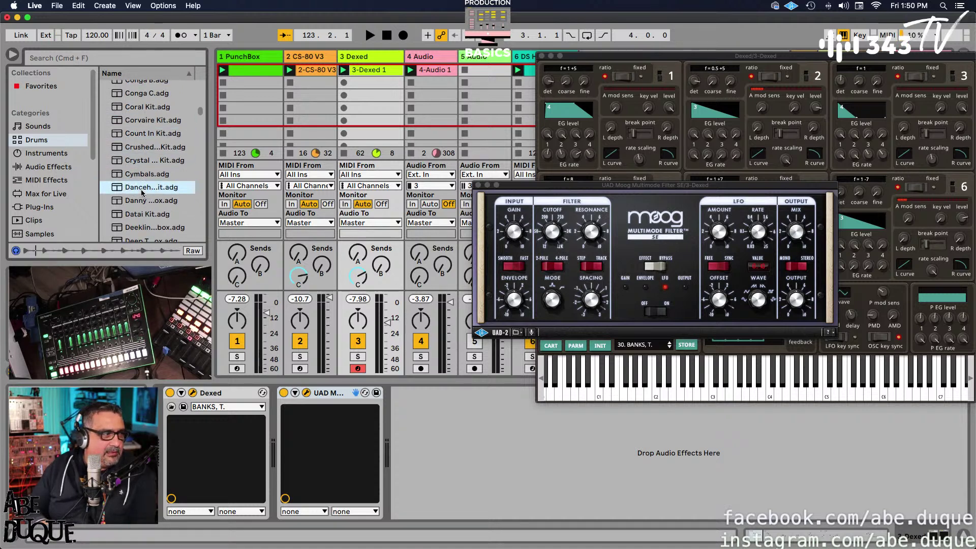
- Preview several of the DM307A racks and select the Drum Rack preset further down the list
{"action": "scroll", "coordinate": [144, 162], "scroll_direction": "down", "scroll_amount": 11}
{"action": "left_click", "coordinate": [145, 142]}
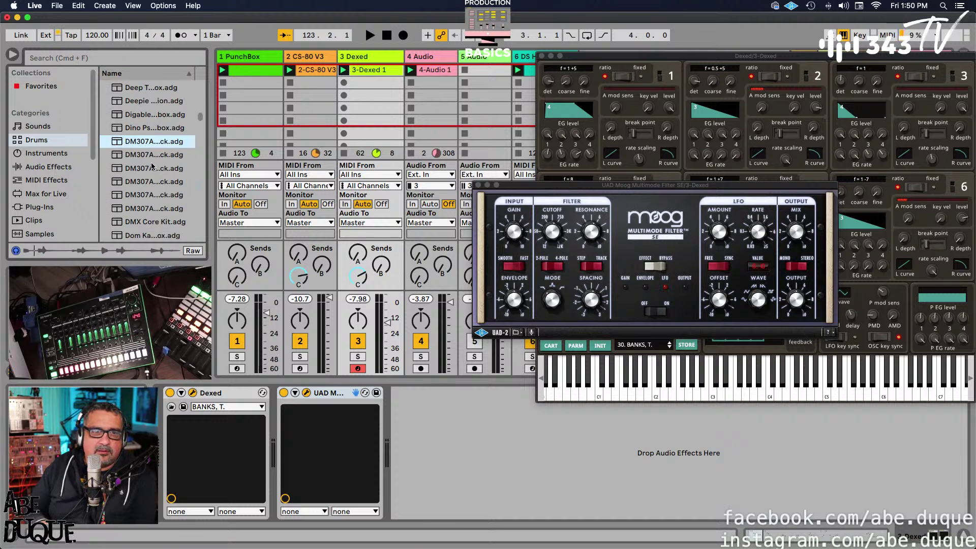
{"action": "left_click", "coordinate": [148, 173]}
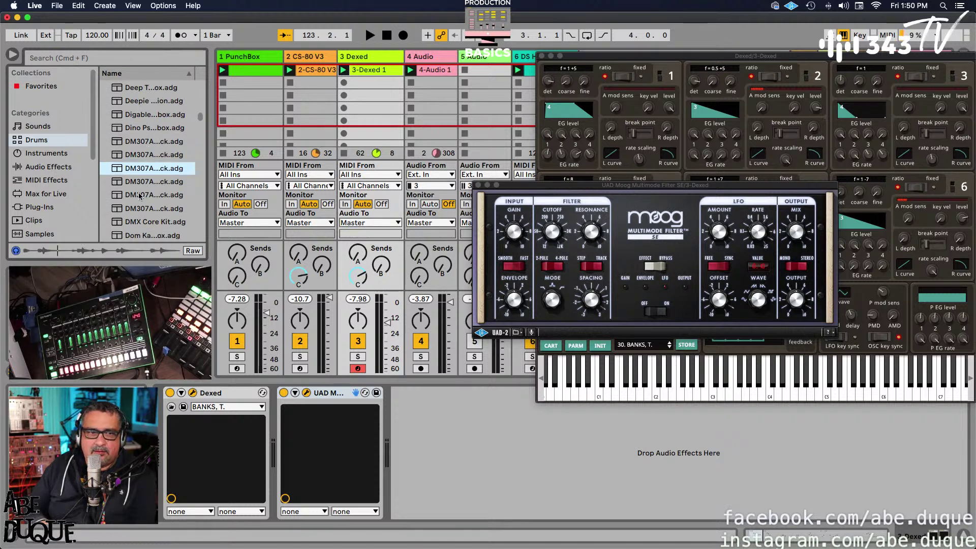
{"action": "left_click", "coordinate": [139, 195]}
{"action": "scroll", "coordinate": [145, 194], "scroll_direction": "down", "scroll_amount": 9}
{"action": "left_click", "coordinate": [151, 194]}
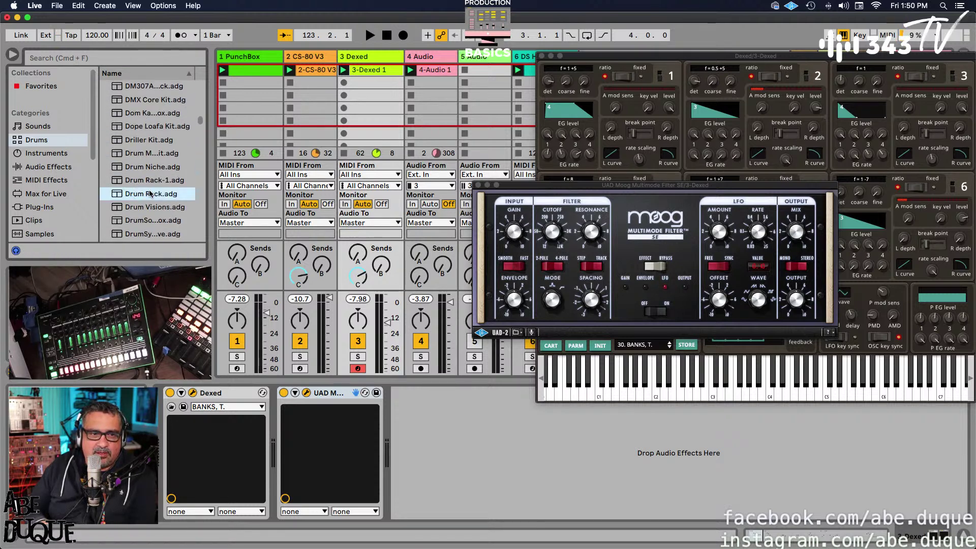
- Audition and compare the DrumSynth kits in the drum list, ending with DrumSynth No Grainer
{"action": "scroll", "coordinate": [150, 192], "scroll_direction": "down", "scroll_amount": 9}
{"action": "left_click", "coordinate": [150, 189]}
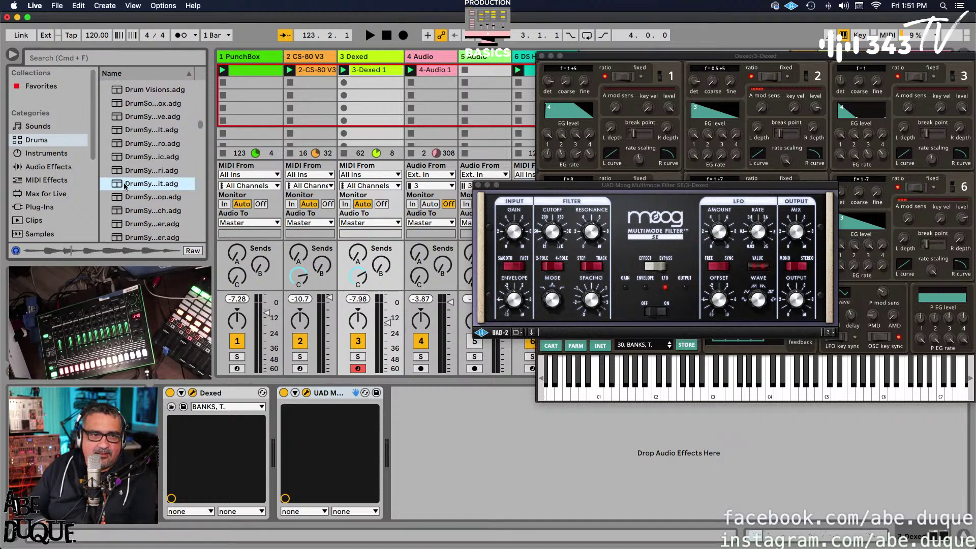
{"action": "key", "text": "Up"}
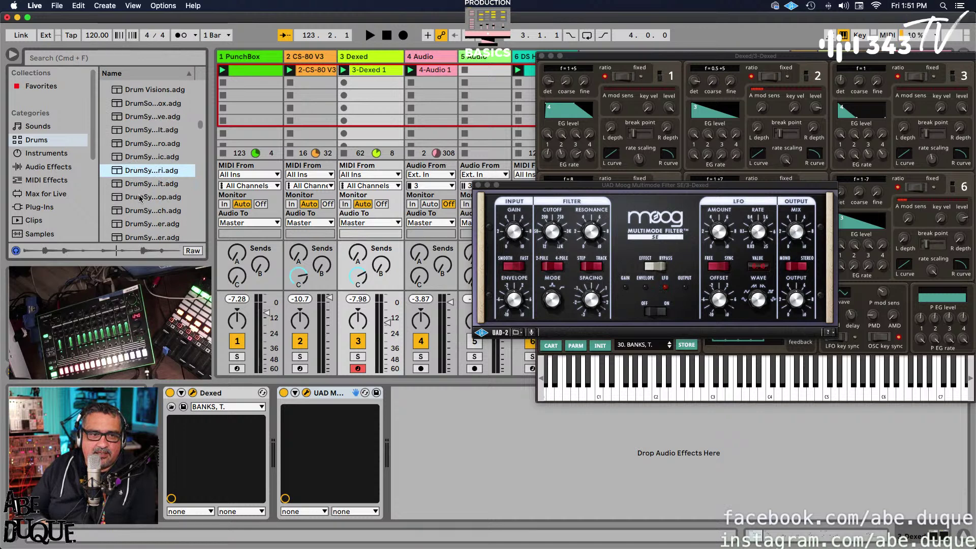
{"action": "left_click", "coordinate": [140, 199]}
{"action": "left_click", "coordinate": [136, 212]}
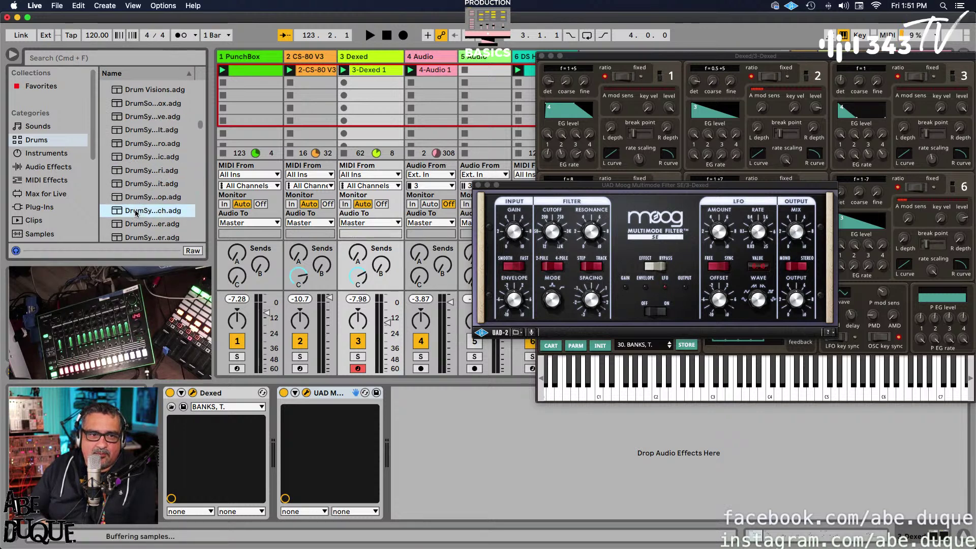
{"action": "left_click", "coordinate": [142, 133]}
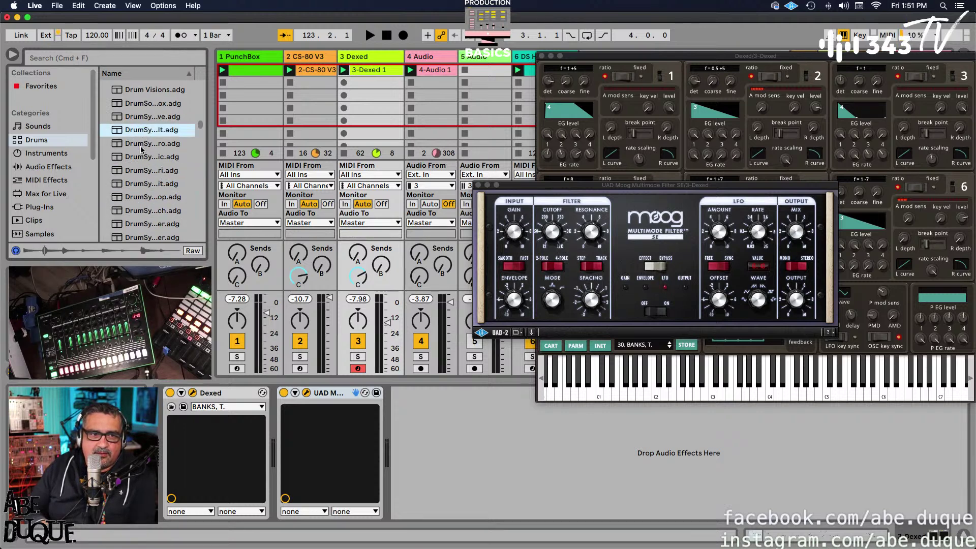
{"action": "left_click", "coordinate": [141, 147]}
{"action": "left_click", "coordinate": [138, 158]}
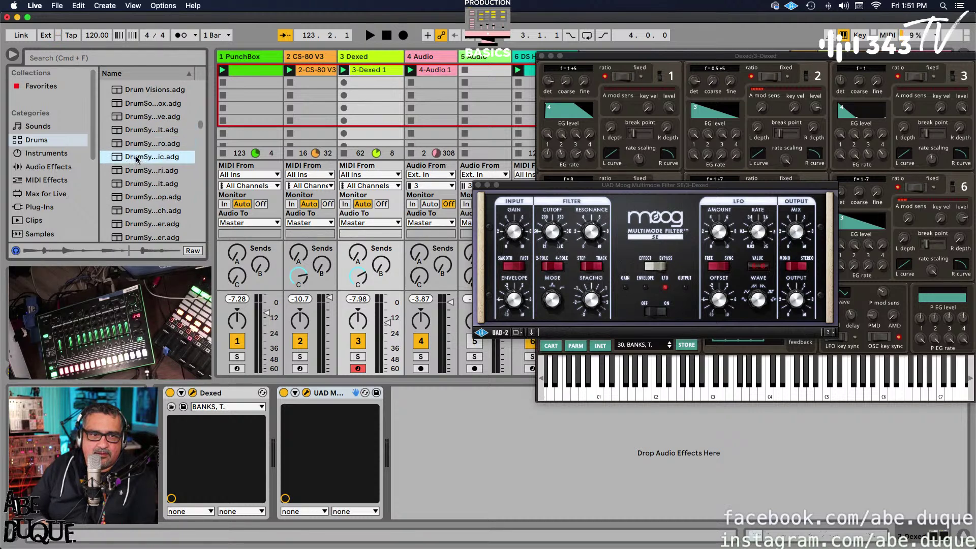
{"action": "left_click", "coordinate": [137, 172]}
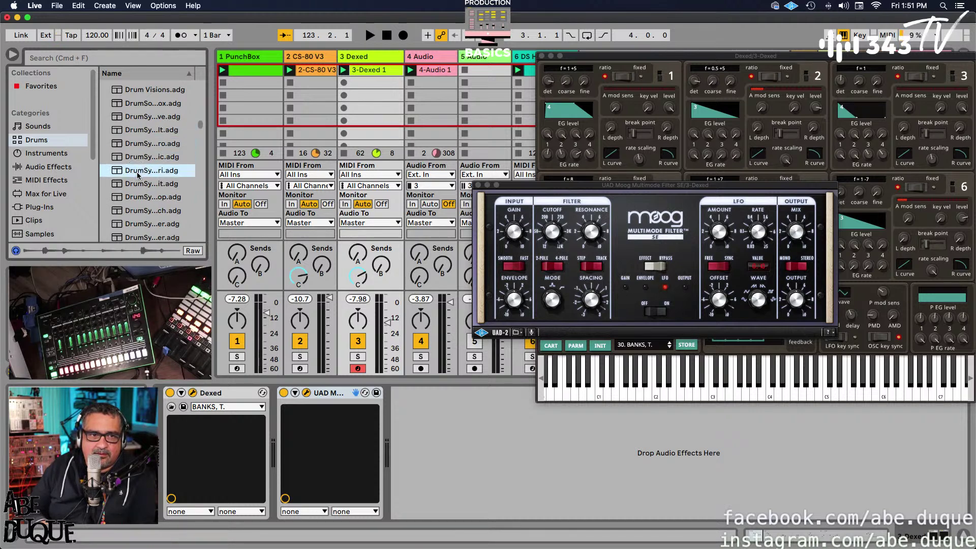
{"action": "left_click", "coordinate": [137, 210]}
{"action": "scroll", "coordinate": [137, 213], "scroll_direction": "down", "scroll_amount": 2}
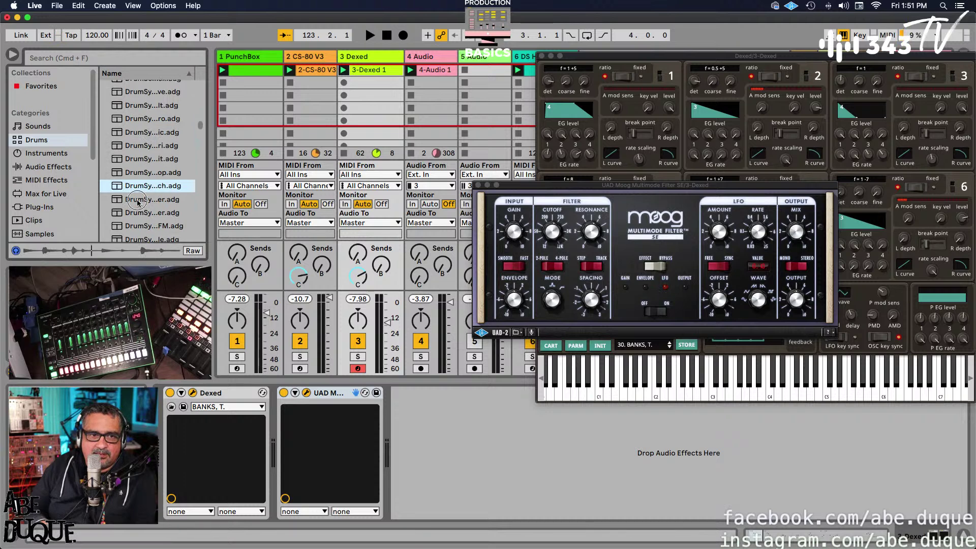
{"action": "left_click", "coordinate": [138, 201]}
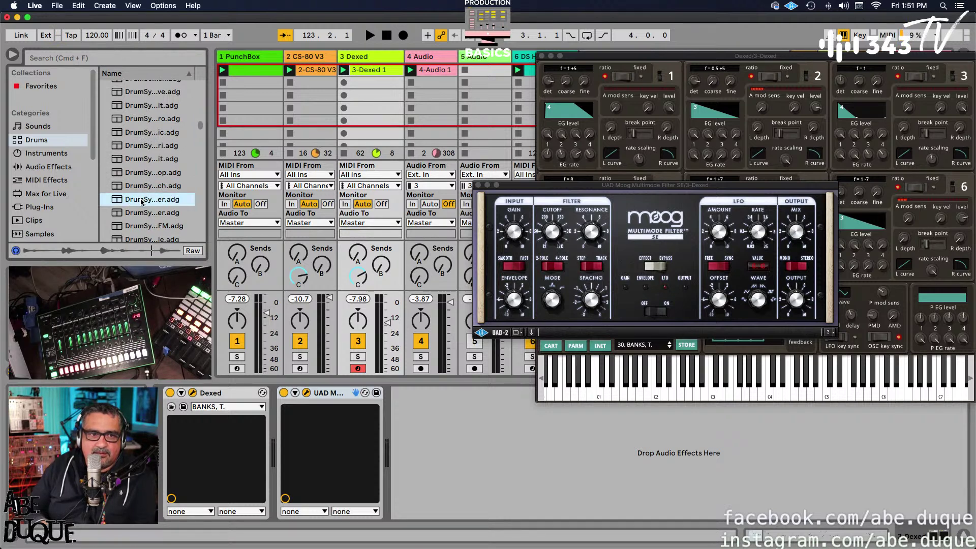
- Close the Dexed and Moog plug-in windows and load DrumSynth No Grainer onto a new track in the empty session area
{"action": "left_click", "coordinate": [542, 56]}
{"action": "left_click", "coordinate": [479, 186]}
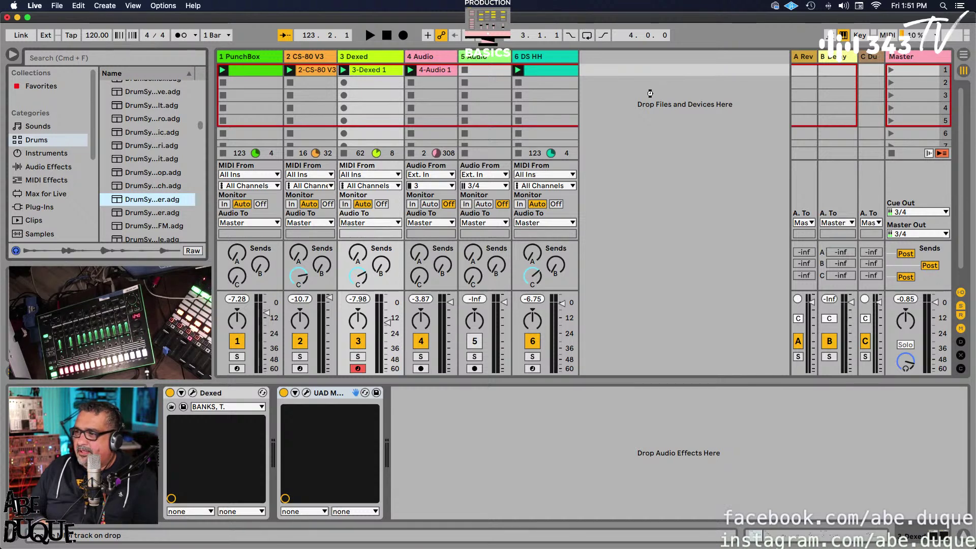
{"action": "left_click_drag", "start_coordinate": [650, 93], "coordinate": [650, 95]}
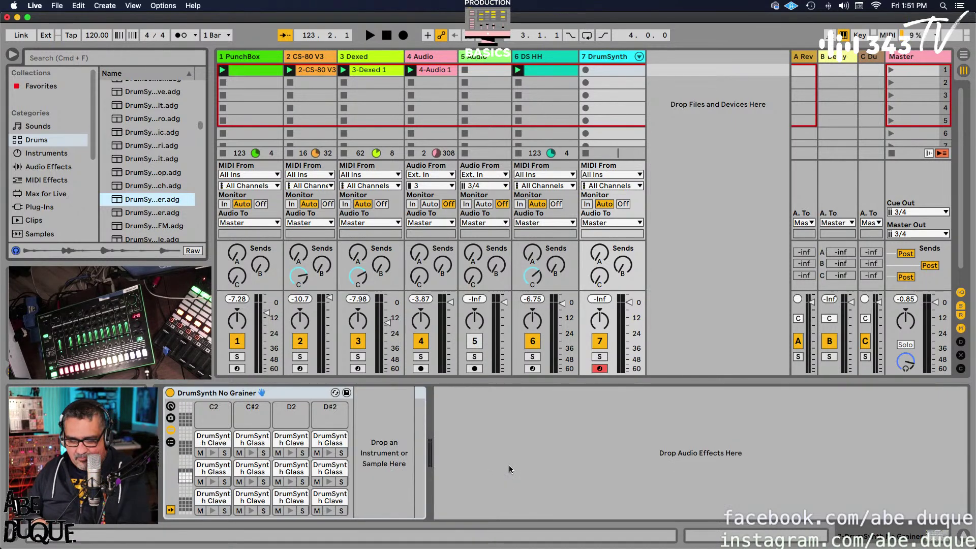
- Shift the computer MIDI keyboard to octave C1 to D2, play the DrumSynth Clave pads, and lower the track volume to about -7 dB
{"action": "key", "text": "c"}
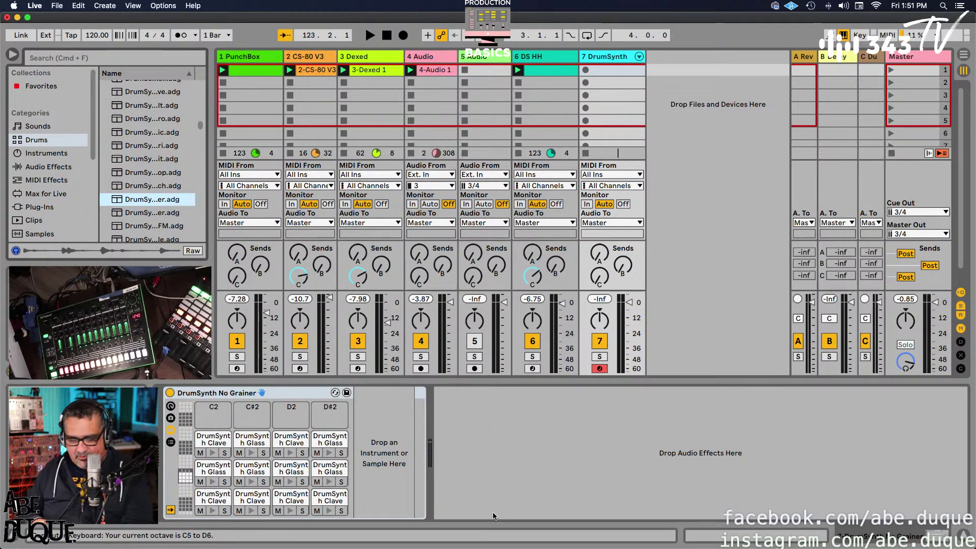
{"action": "key", "text": "z"}
{"action": "key", "text": "a"}
{"action": "key", "text": "j"}
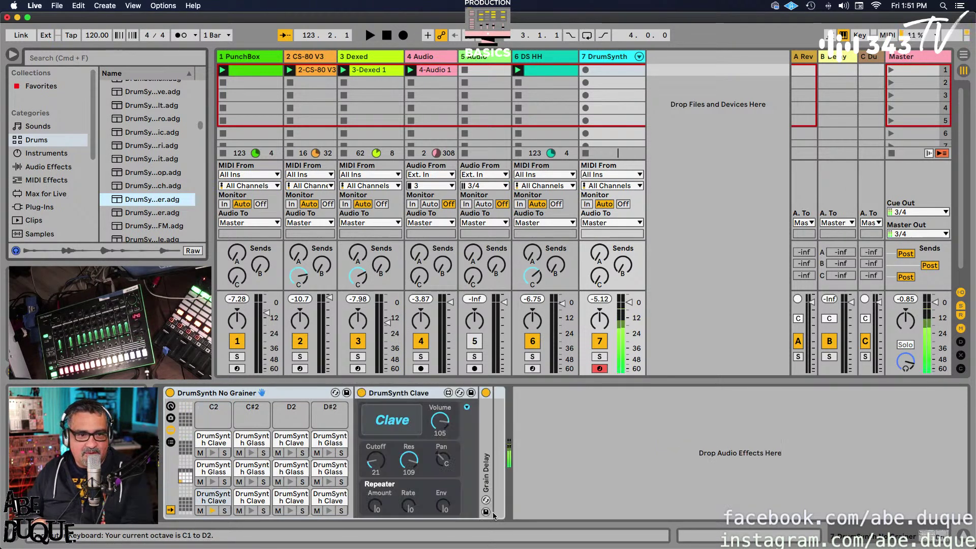
{"action": "key", "text": "a"}
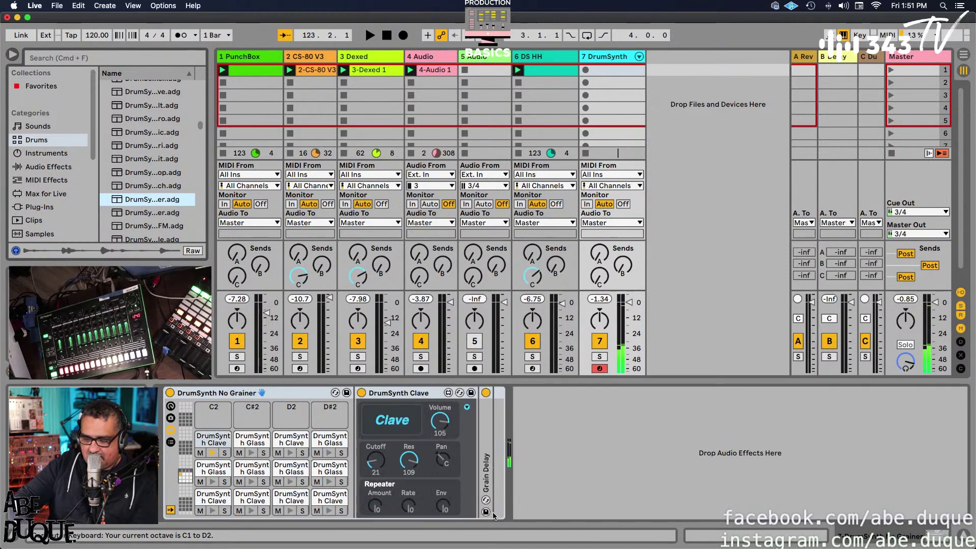
{"action": "key", "text": "j"}
{"action": "key", "text": "a"}
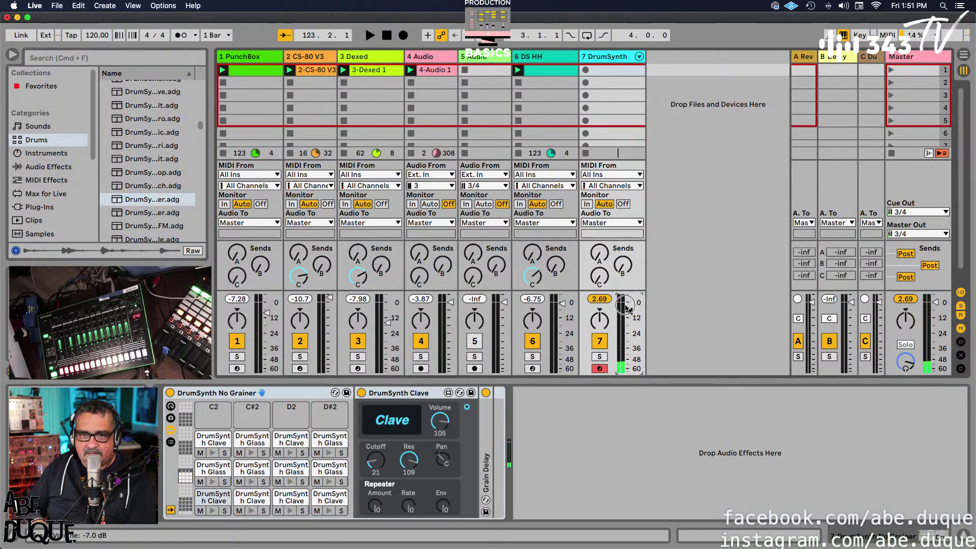
{"action": "scroll", "coordinate": [627, 307], "scroll_direction": "down", "scroll_amount": 3}
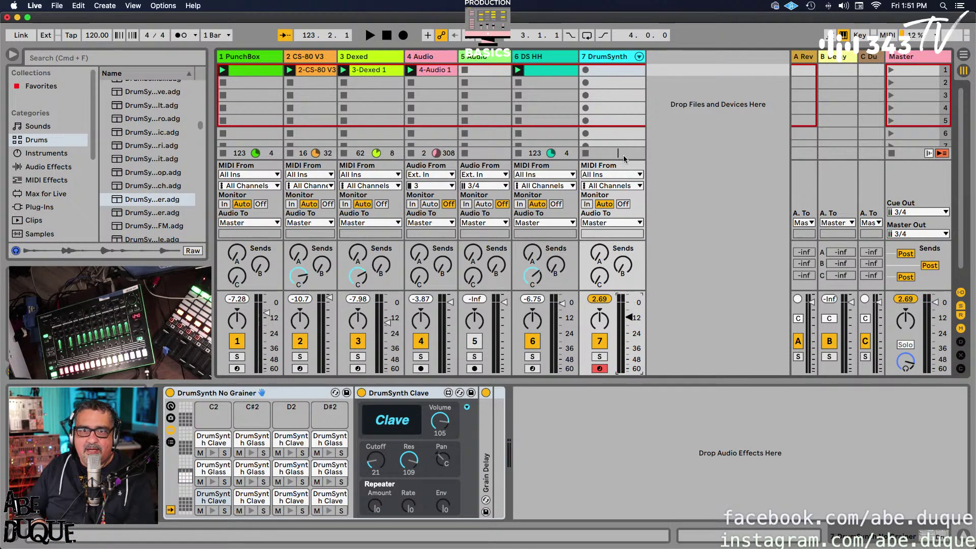
- Check the record quantization options and start recording a clip in the first slot of the DrumSynth track
{"action": "left_click", "coordinate": [57, 6]}
{"action": "mouse_move", "coordinate": [78, 6]}
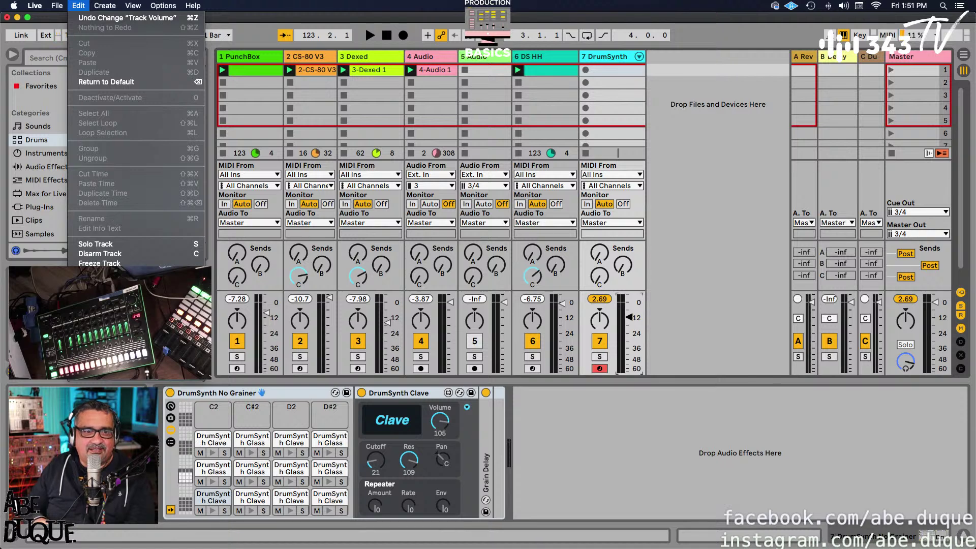
{"action": "mouse_move", "coordinate": [127, 343]}
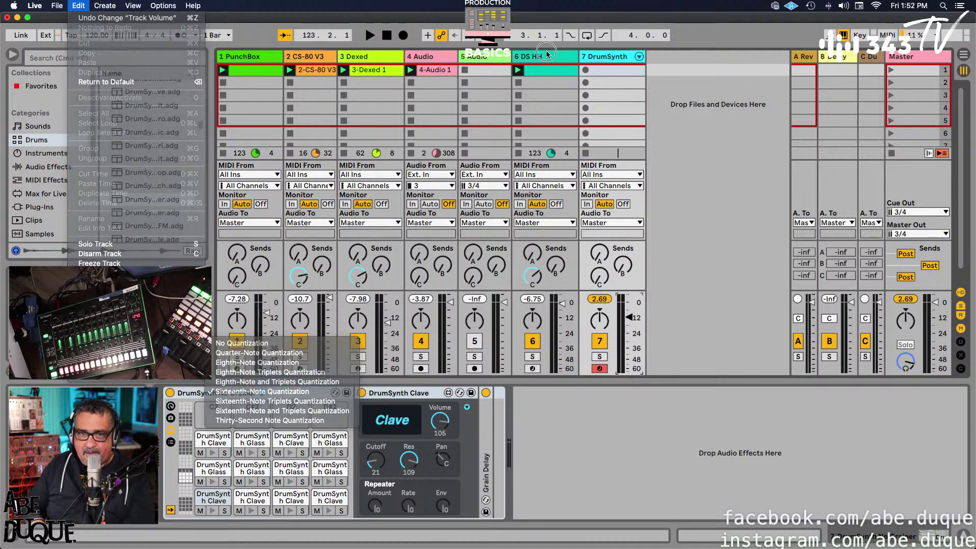
{"action": "left_click", "coordinate": [603, 81]}
{"action": "left_click", "coordinate": [586, 70]}
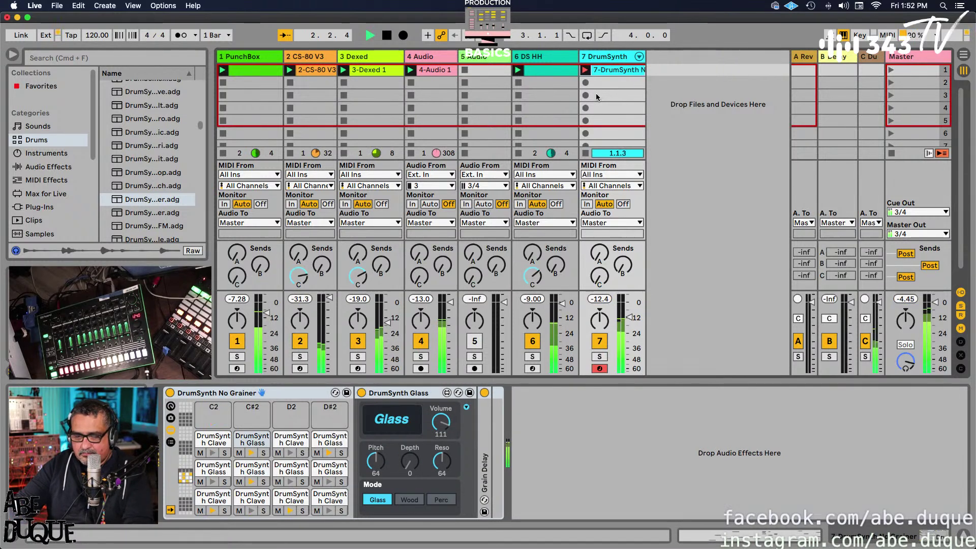
{"action": "key", "text": "q"}
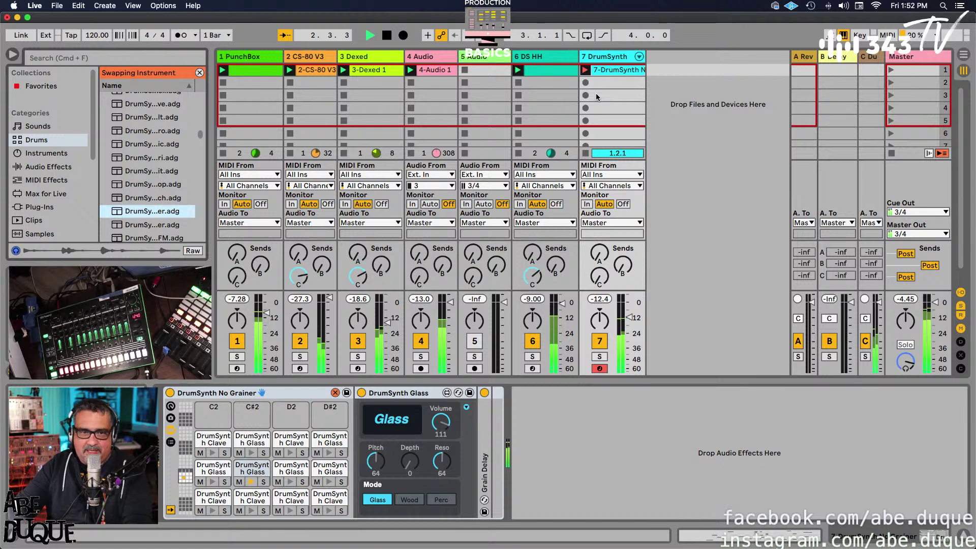
{"action": "key", "text": "Down"}
{"action": "key", "text": "Return"}
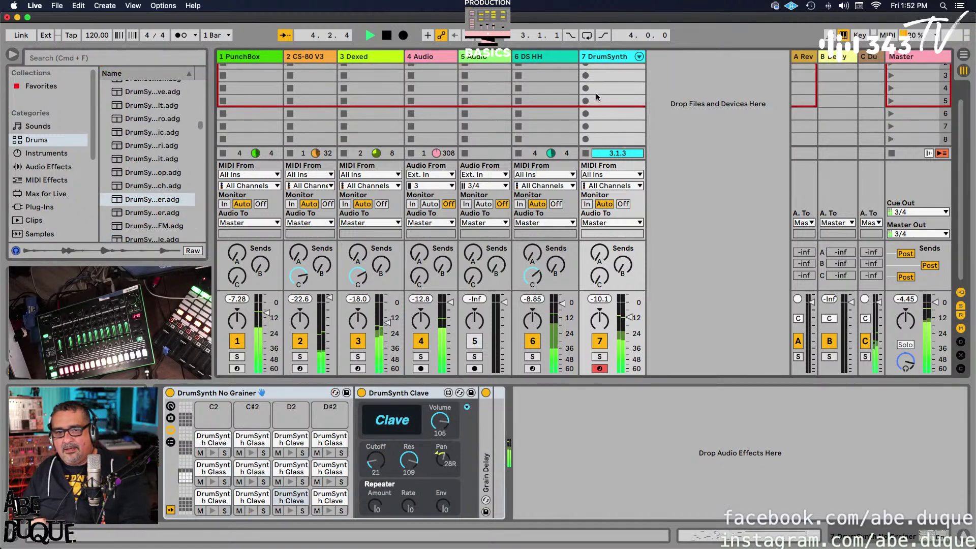
- Finish recording the DrumSynth clip, then shorten its loop to a half bar and move the loop to position 6.4.1
{"action": "scroll", "coordinate": [596, 93], "scroll_direction": "up", "scroll_amount": 2}
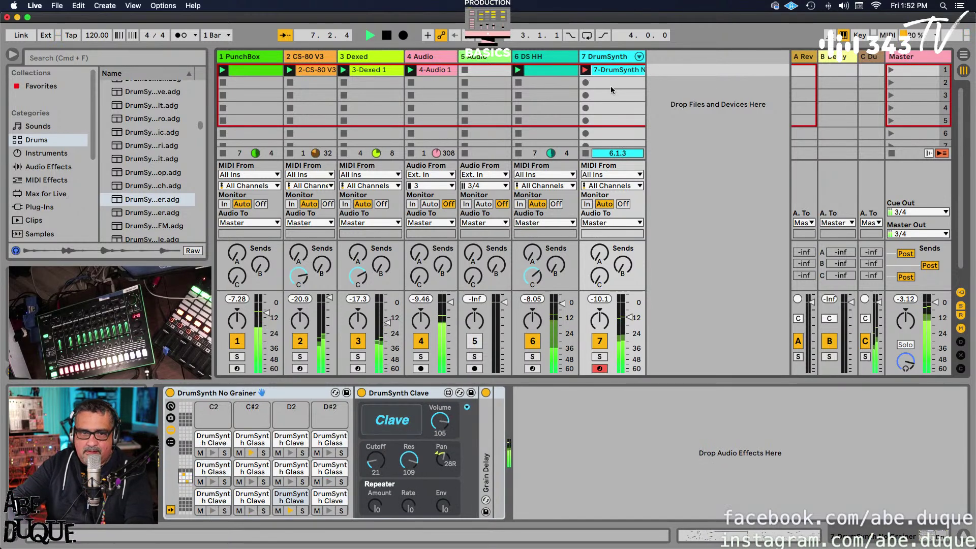
{"action": "scroll", "coordinate": [605, 84], "scroll_direction": "down", "scroll_amount": 1}
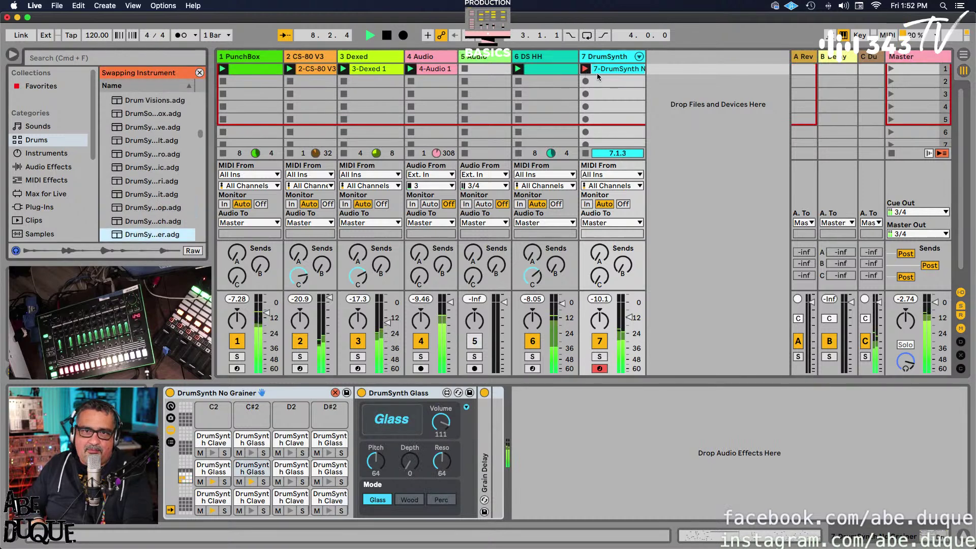
{"action": "left_click", "coordinate": [617, 69]}
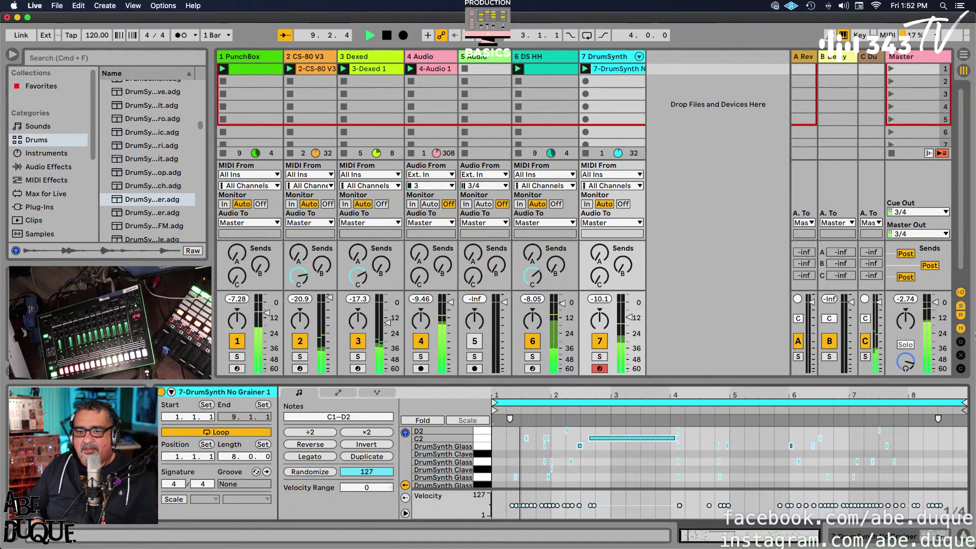
{"action": "left_click_drag", "start_coordinate": [967, 401], "coordinate": [521, 448]}
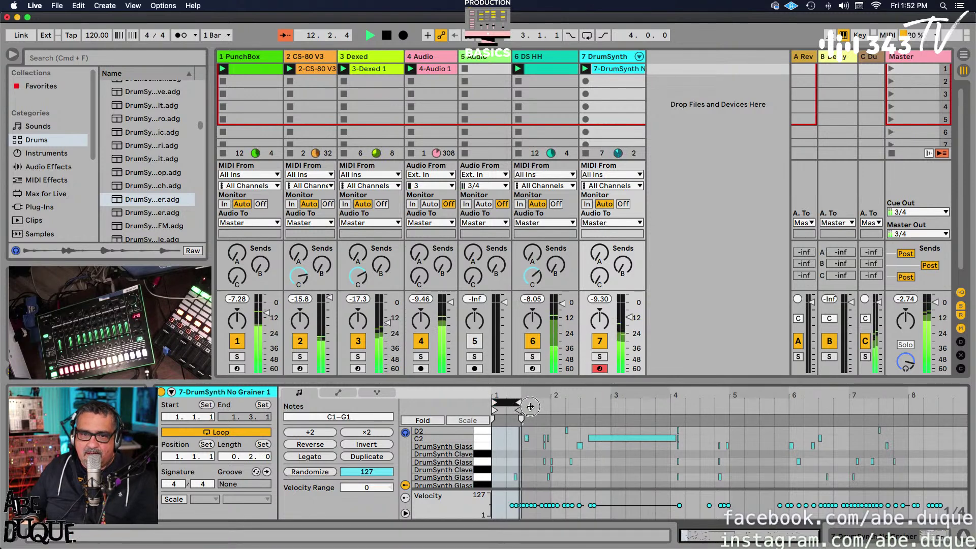
{"action": "left_click_drag", "start_coordinate": [507, 403], "coordinate": [851, 419]}
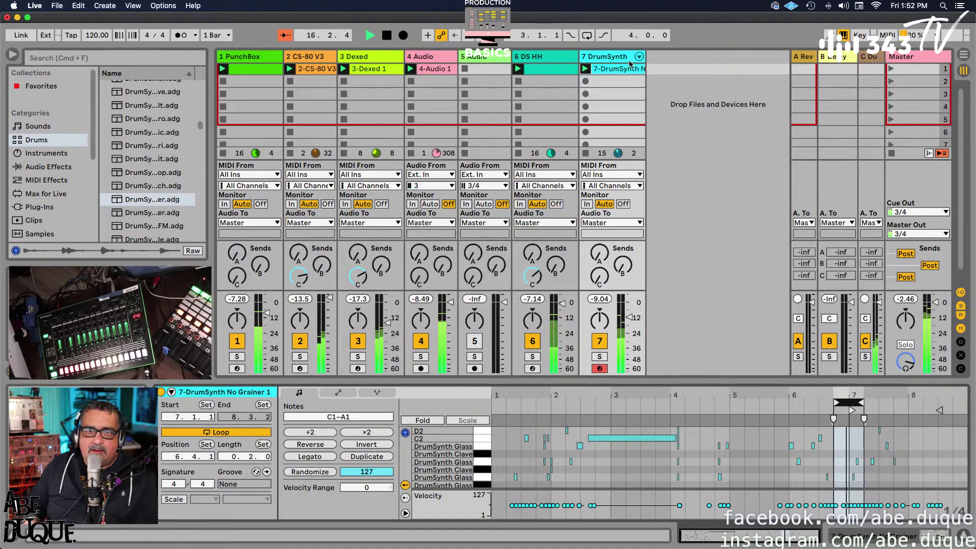
- Replace the kit on the DrumSynth track with DrumSynth Posthyper and audition further DrumSynth kits in the drum list
{"action": "key", "text": "shift+Tab"}
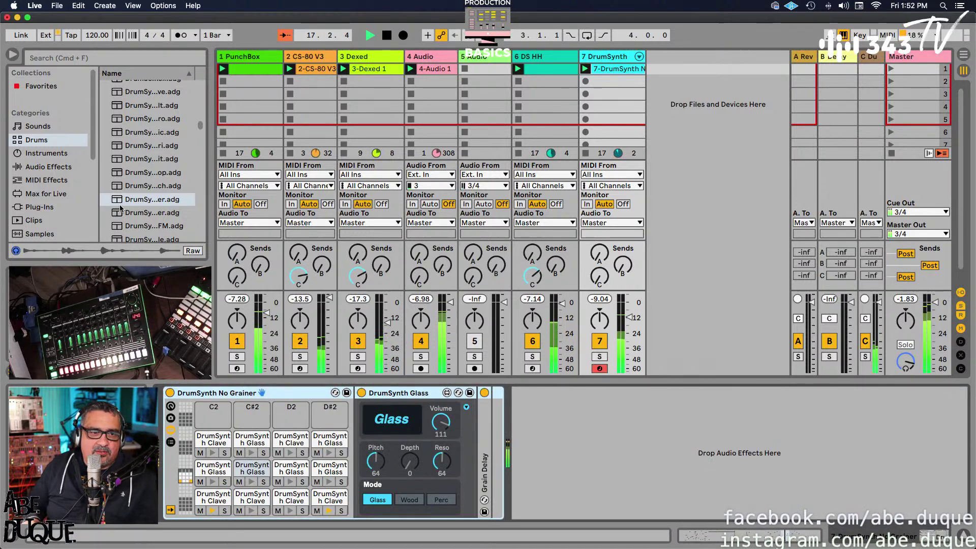
{"action": "left_click_drag", "start_coordinate": [147, 213], "coordinate": [253, 392]}
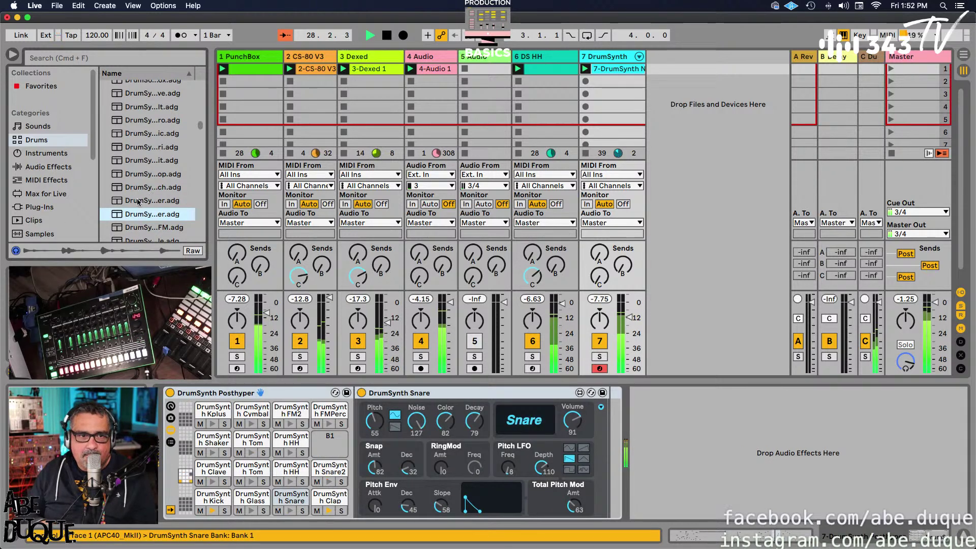
{"action": "scroll", "coordinate": [138, 202], "scroll_direction": "down", "scroll_amount": 2}
{"action": "left_click", "coordinate": [137, 161]}
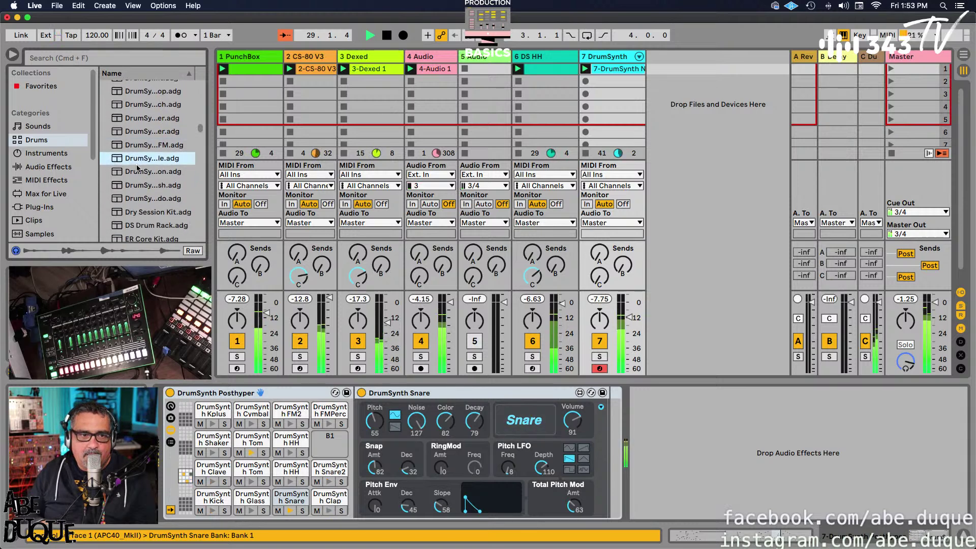
{"action": "left_click", "coordinate": [138, 183]}
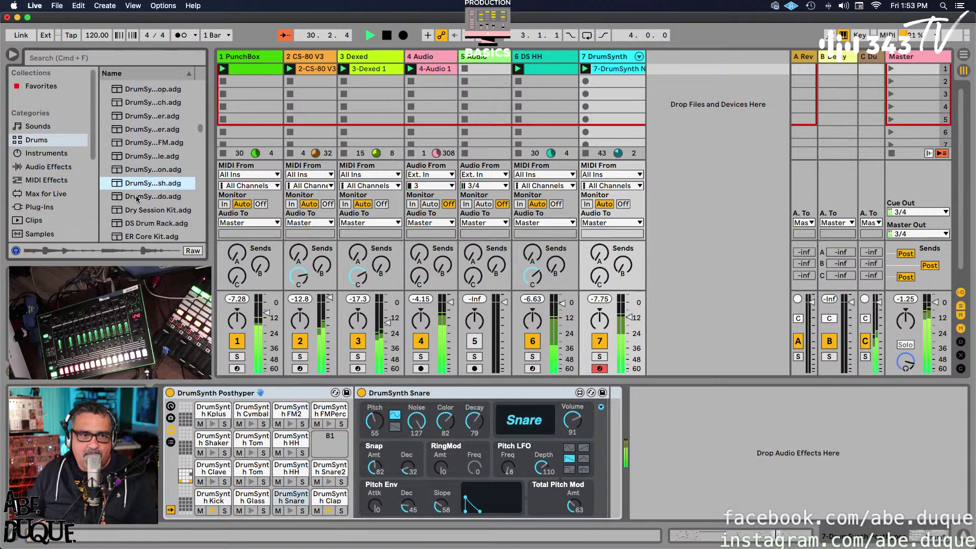
- Replace the kit on track 7 with Conga A and raise that track's volume
{"action": "scroll", "coordinate": [137, 198], "scroll_direction": "up", "scroll_amount": 10}
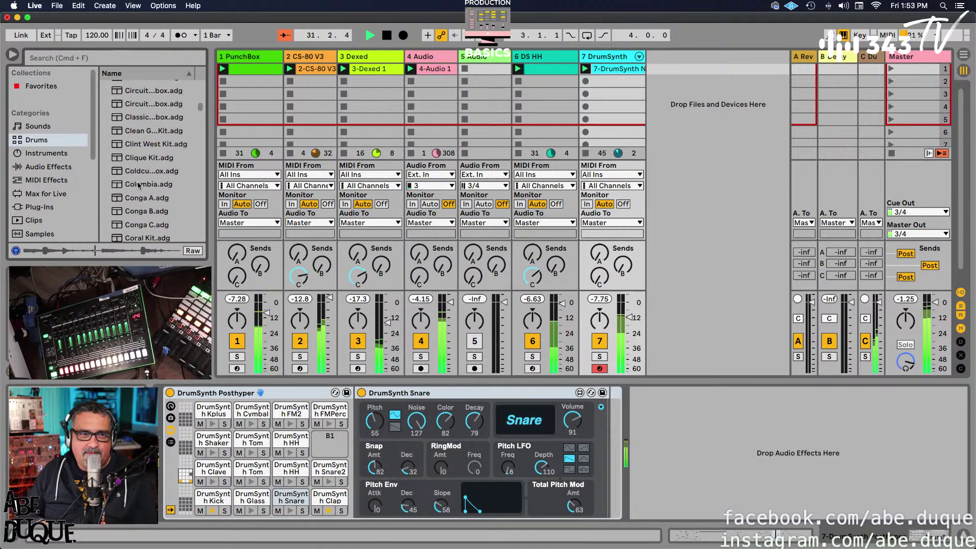
{"action": "scroll", "coordinate": [138, 184], "scroll_direction": "down", "scroll_amount": 2}
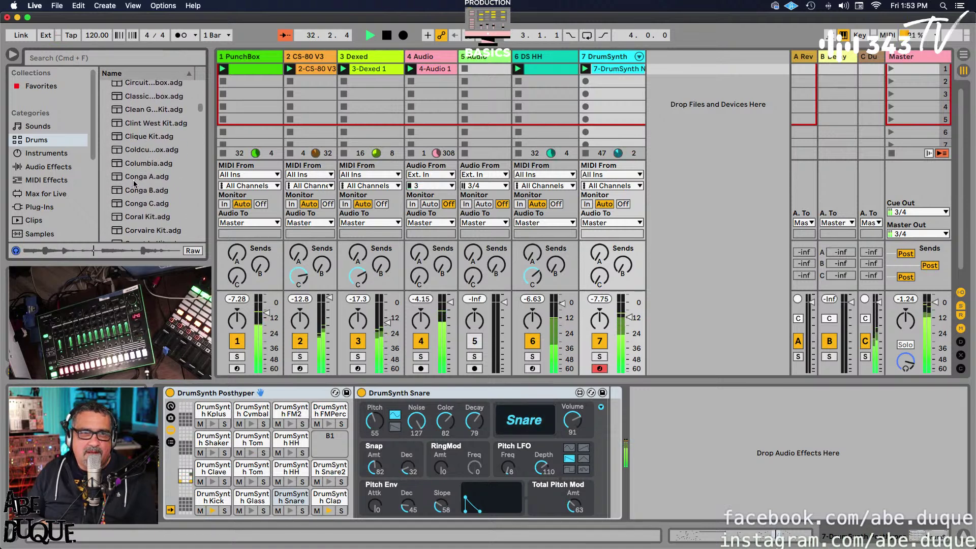
{"action": "left_click", "coordinate": [135, 181]}
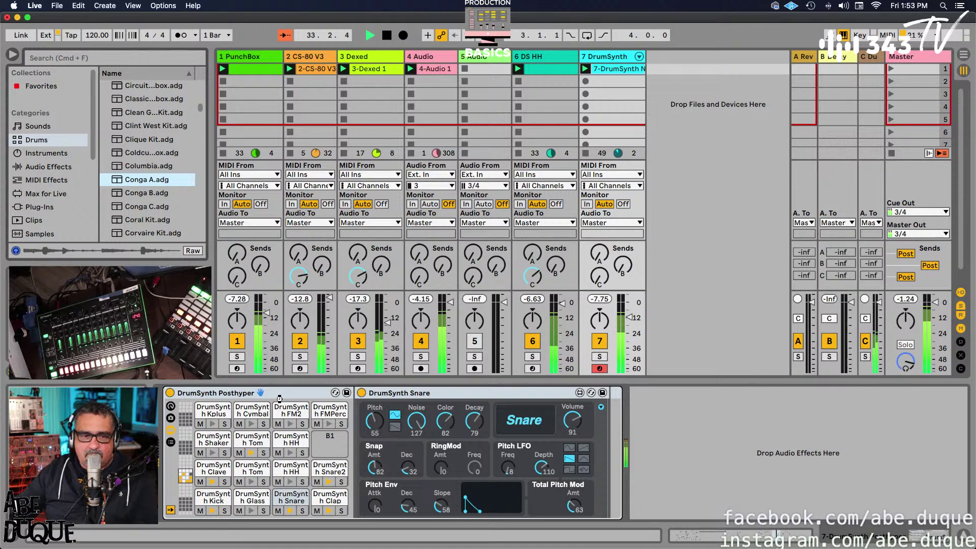
{"action": "left_click_drag", "start_coordinate": [280, 398], "coordinate": [281, 400]}
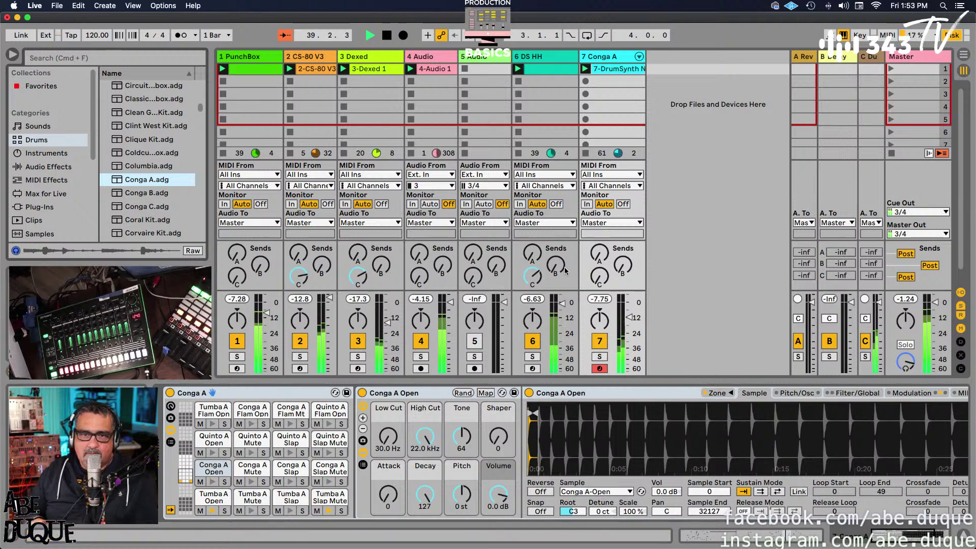
{"action": "left_click_drag", "start_coordinate": [626, 318], "coordinate": [625, 298]}
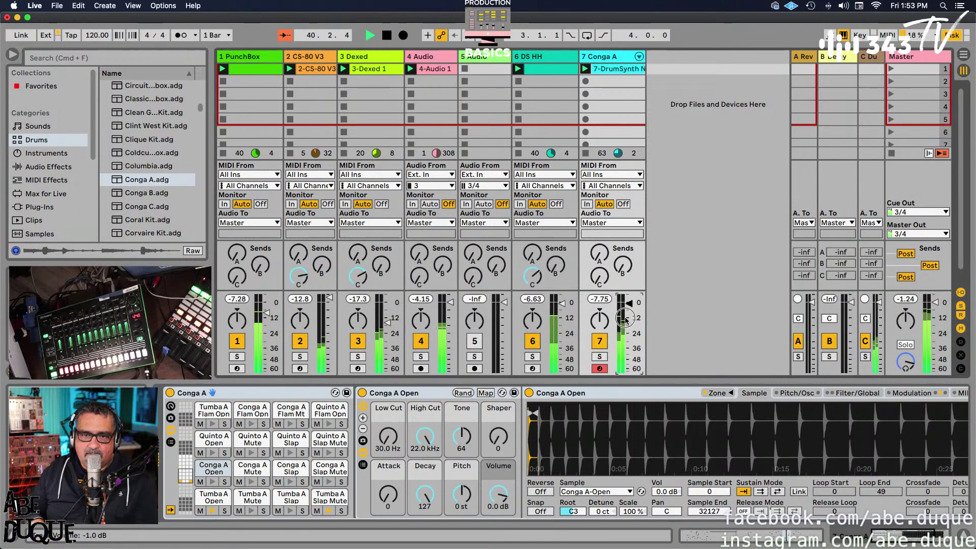
{"action": "left_click_drag", "start_coordinate": [625, 320], "coordinate": [626, 318]}
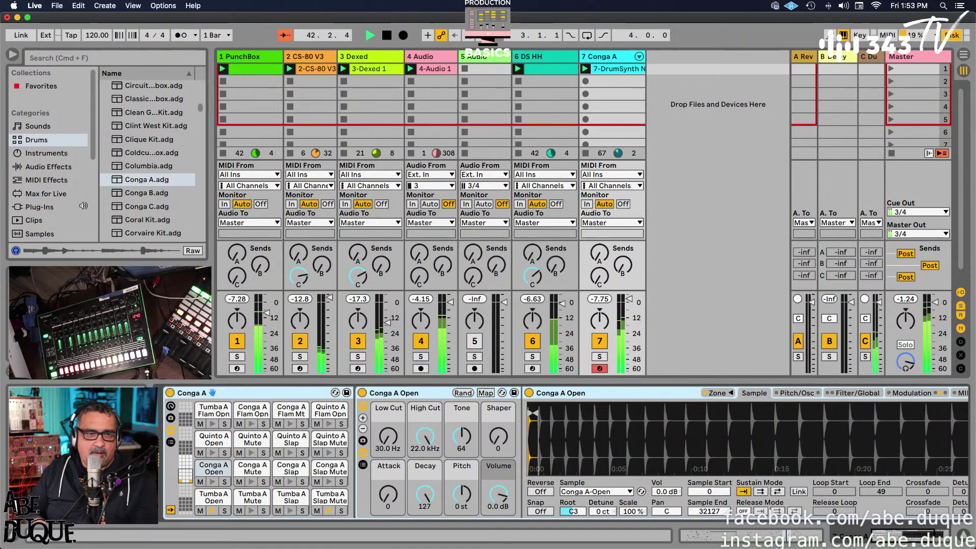
{"action": "scroll", "coordinate": [87, 214], "scroll_direction": "down", "scroll_amount": 5}
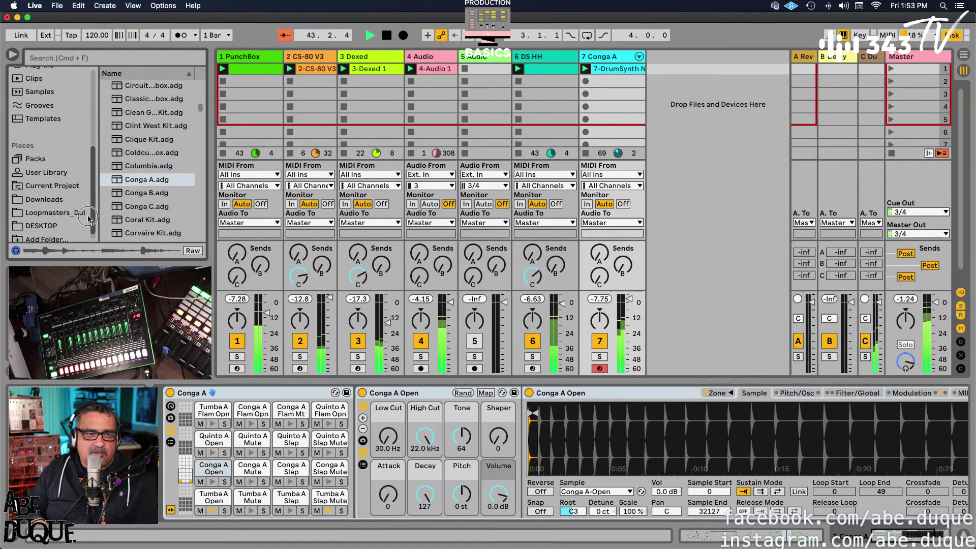
{"action": "scroll", "coordinate": [88, 218], "scroll_direction": "up", "scroll_amount": 2}
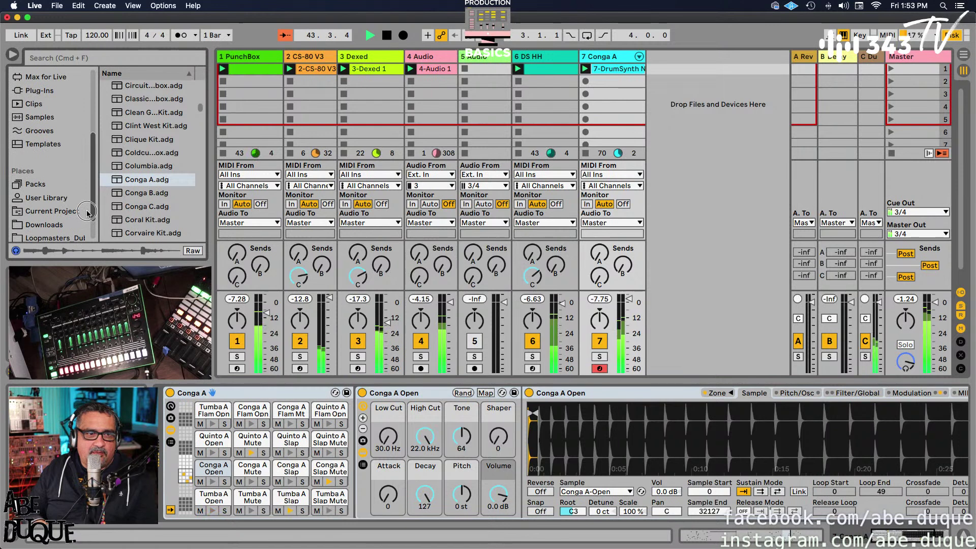
{"action": "left_click", "coordinate": [411, 72]}
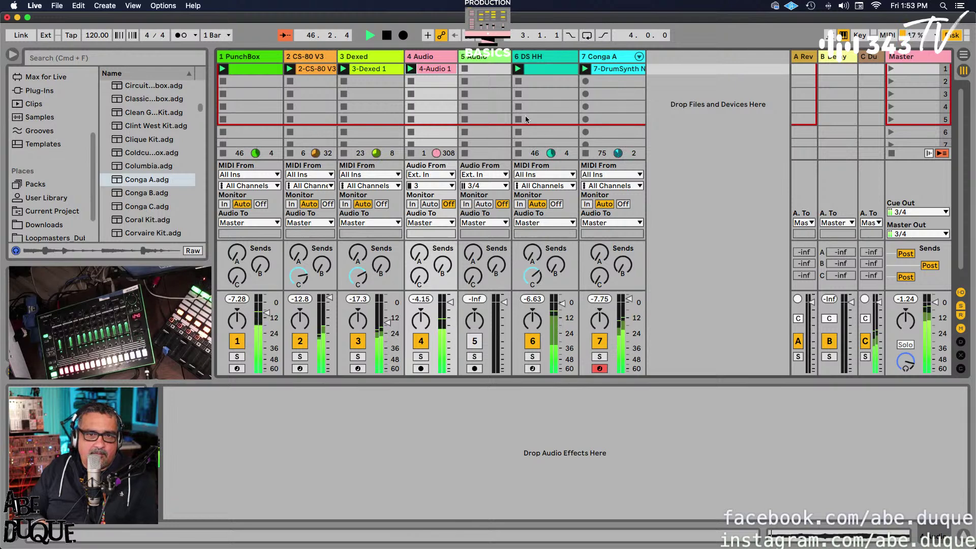
{"action": "left_click", "coordinate": [591, 67]}
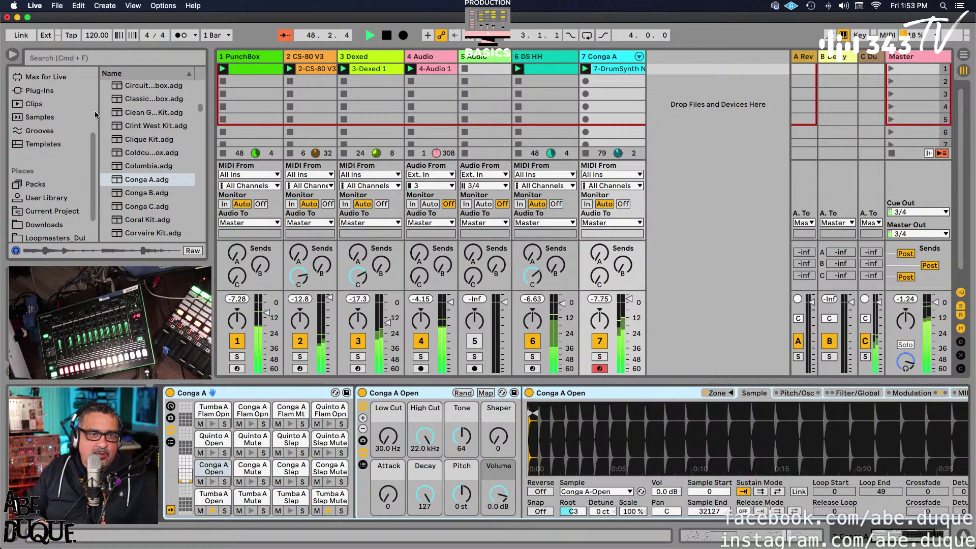
- Find Overdrive among the audio effects and add it to the Conga A track
{"action": "scroll", "coordinate": [90, 116], "scroll_direction": "up", "scroll_amount": 5}
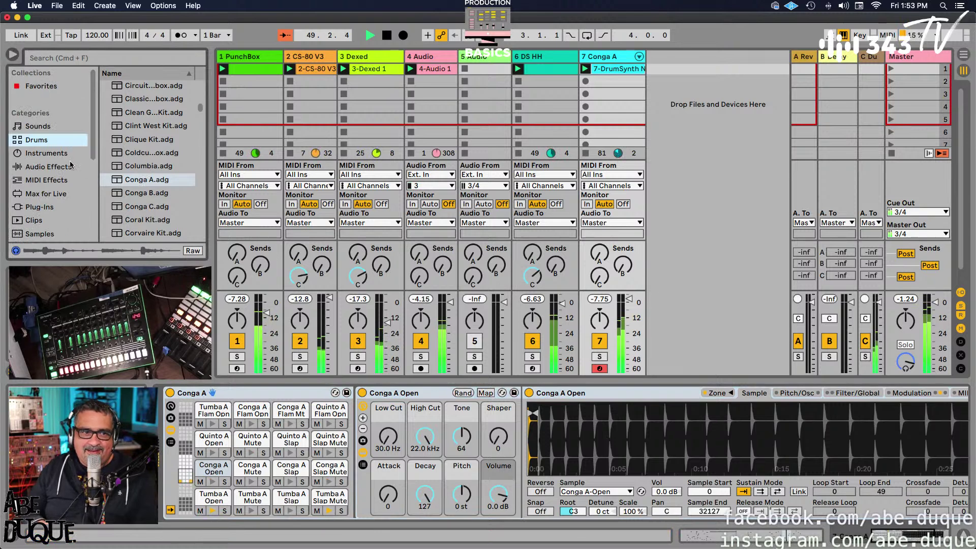
{"action": "left_click", "coordinate": [37, 171]}
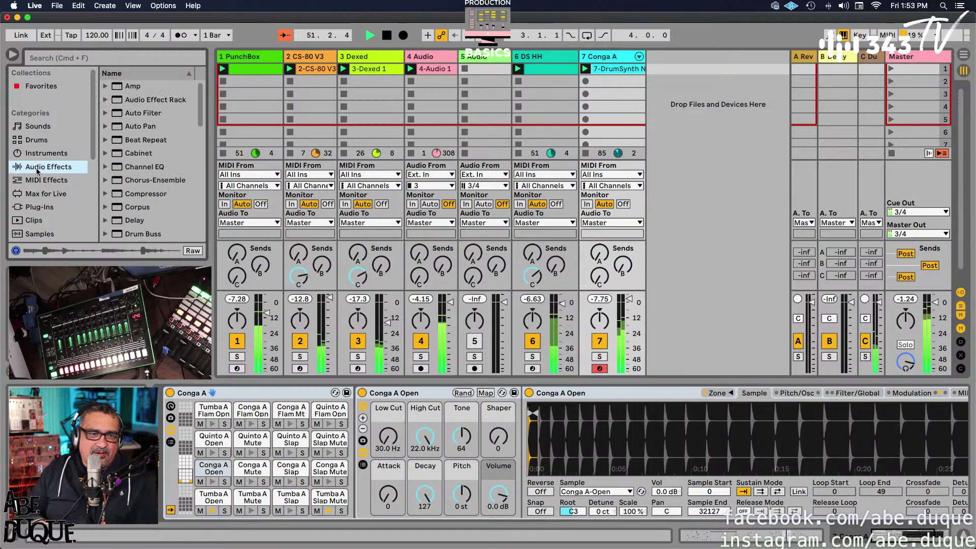
{"action": "scroll", "coordinate": [149, 203], "scroll_direction": "down", "scroll_amount": 3}
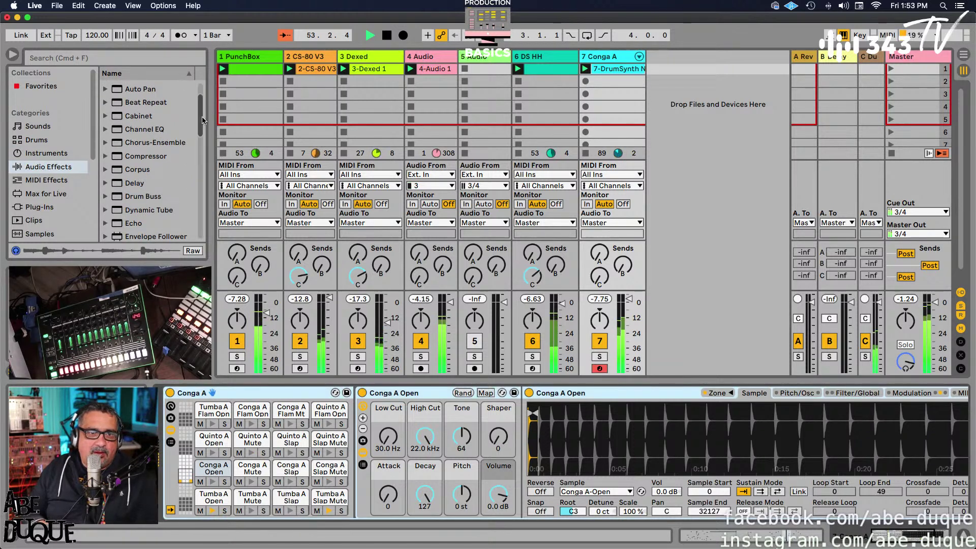
{"action": "scroll", "coordinate": [202, 136], "scroll_direction": "down", "scroll_amount": 5}
{"action": "left_click_drag", "start_coordinate": [201, 136], "coordinate": [186, 228]}
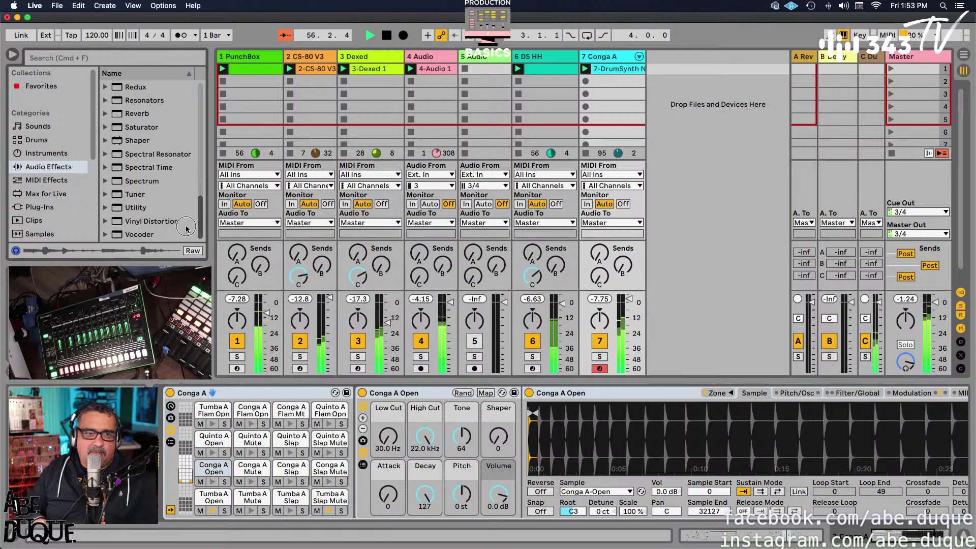
{"action": "scroll", "coordinate": [162, 203], "scroll_direction": "up", "scroll_amount": 5}
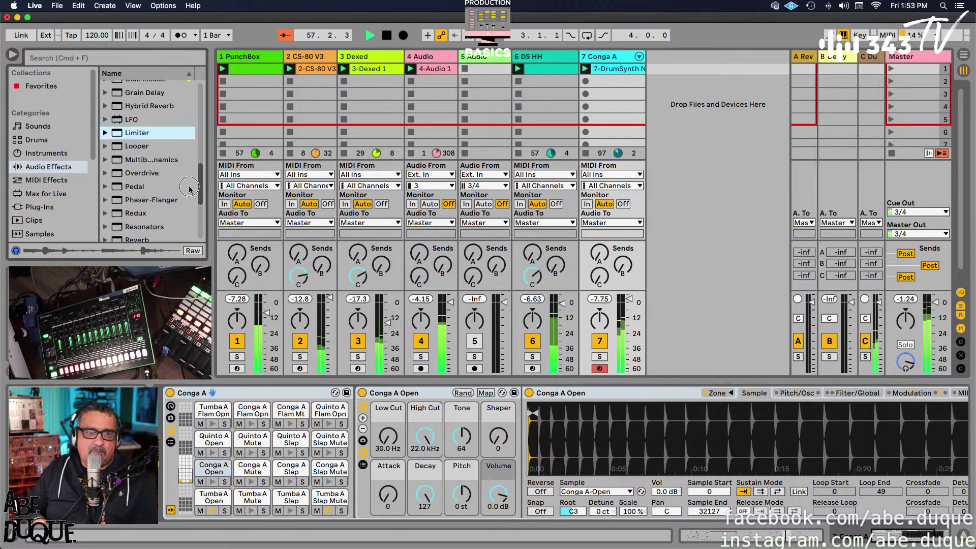
{"action": "left_click_drag", "start_coordinate": [136, 179], "coordinate": [592, 57]}
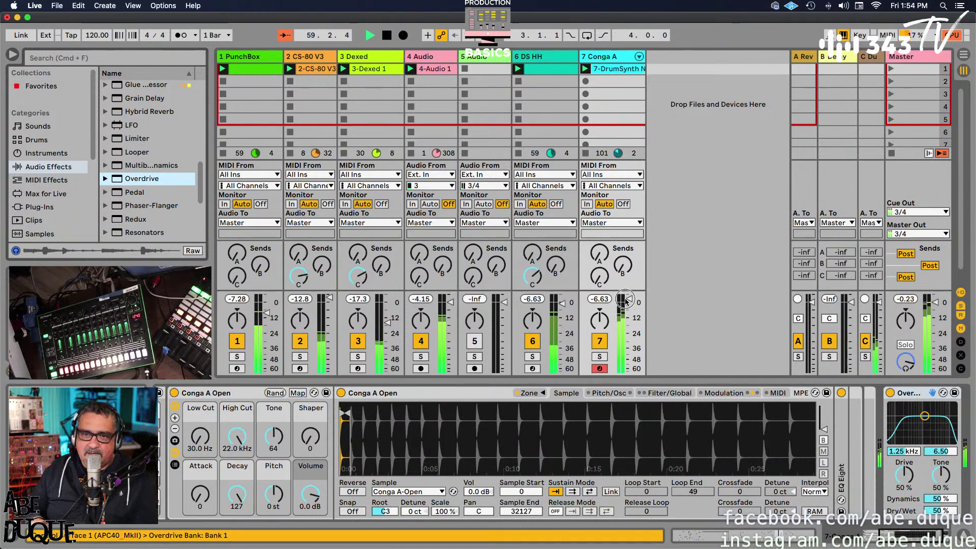
- Set the Overdrive's dry/wet to 100%, narrow its filter around the low frequencies near 280 Hz, and solo the Conga A track
{"action": "scroll", "coordinate": [864, 457], "scroll_direction": "right", "scroll_amount": 3}
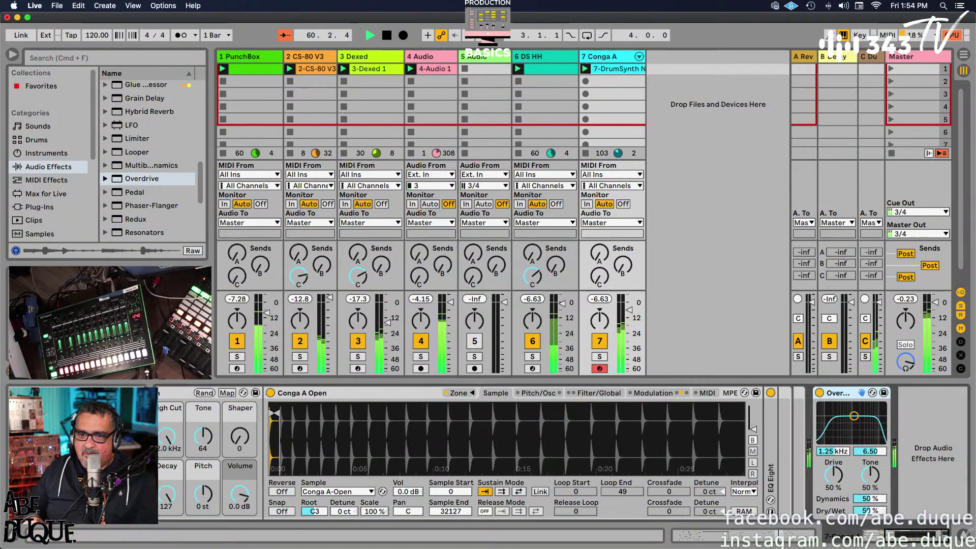
{"action": "left_click_drag", "start_coordinate": [854, 416], "coordinate": [834, 429]}
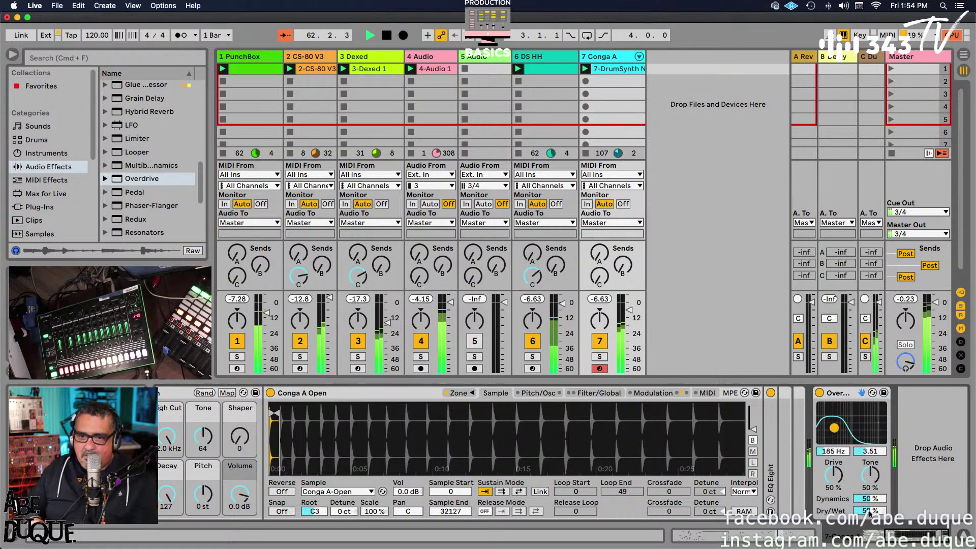
{"action": "left_click_drag", "start_coordinate": [870, 514], "coordinate": [873, 509]}
{"action": "left_click_drag", "start_coordinate": [835, 436], "coordinate": [843, 438]}
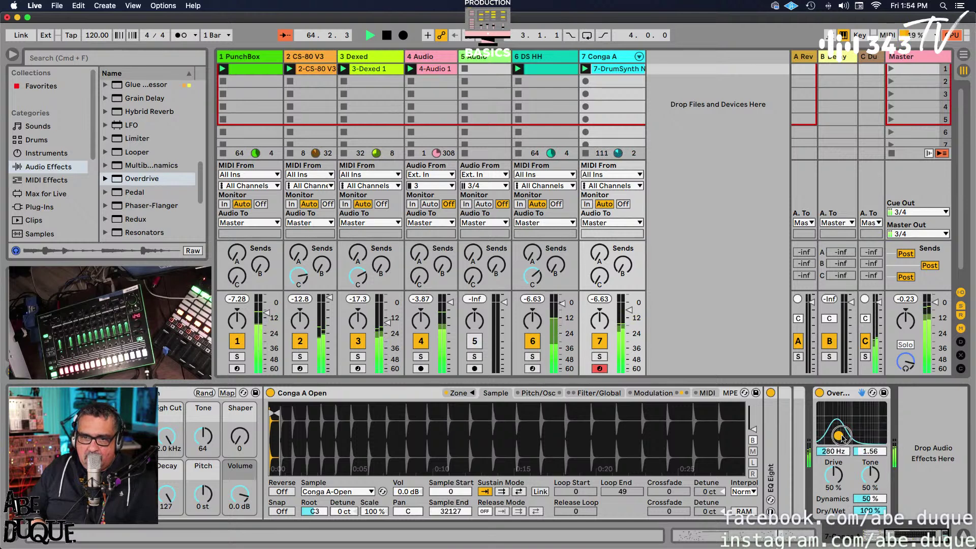
{"action": "left_click", "coordinate": [598, 357]}
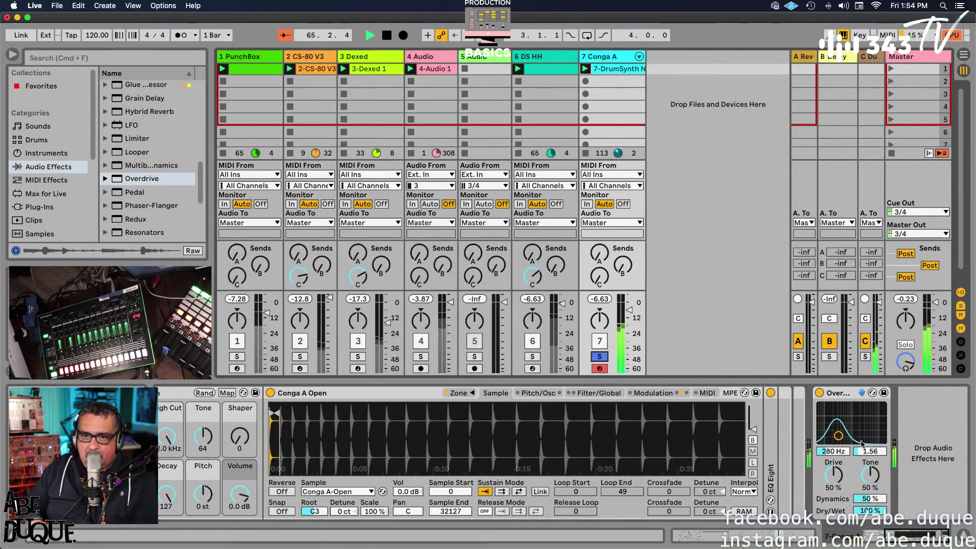
{"action": "mouse_move", "coordinate": [838, 435]}
{"action": "left_mouse_down"}
{"action": "mouse_move", "coordinate": [869, 427]}
{"action": "mouse_move", "coordinate": [845, 426]}
{"action": "left_mouse_up"}
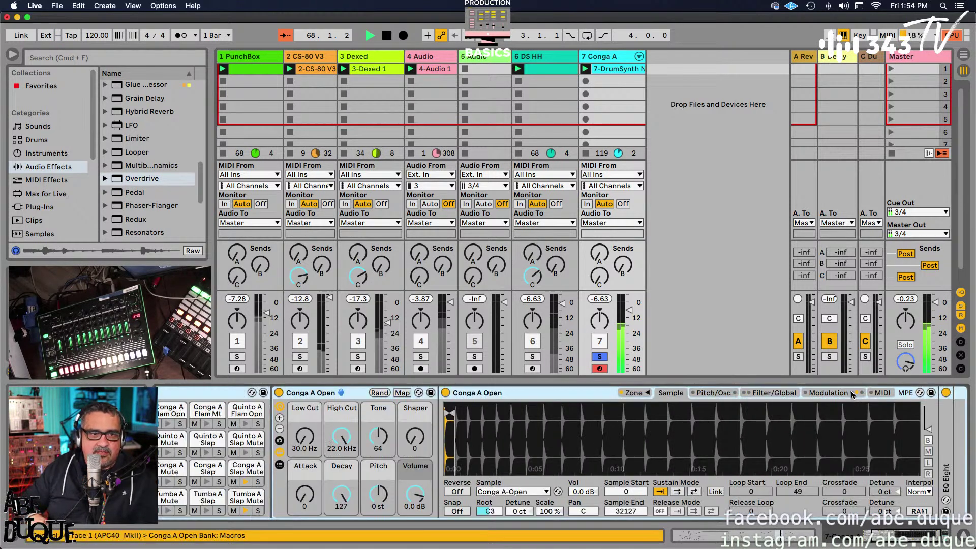
- Find the UAD Raw distortion among the plug-ins and add it to the Conga A track
{"action": "scroll", "coordinate": [32, 194], "scroll_direction": "down", "scroll_amount": 5}
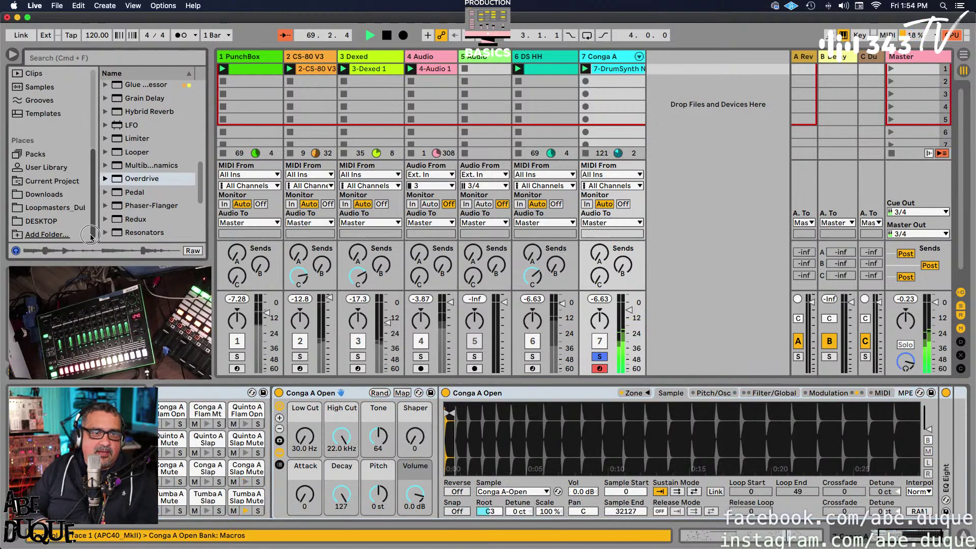
{"action": "scroll", "coordinate": [37, 103], "scroll_direction": "up", "scroll_amount": 5}
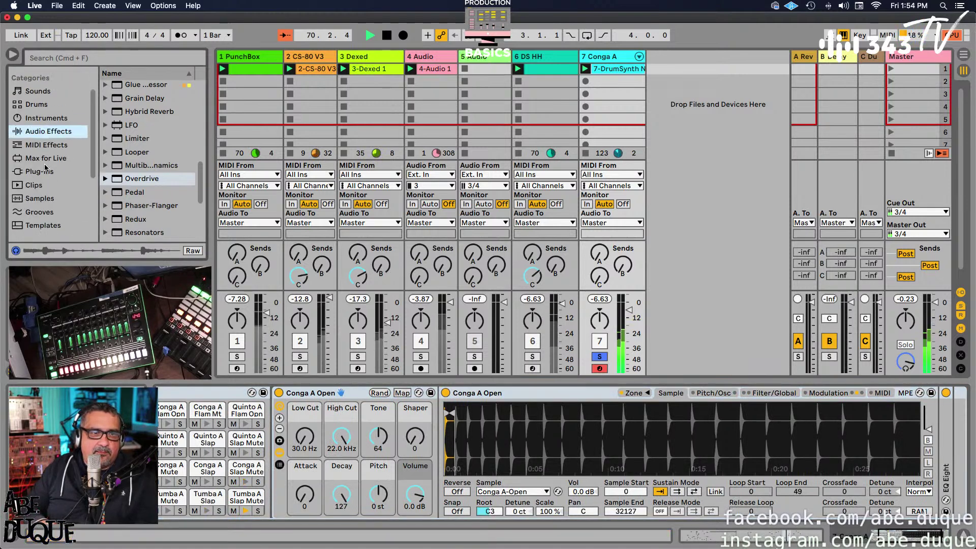
{"action": "left_click", "coordinate": [38, 172]}
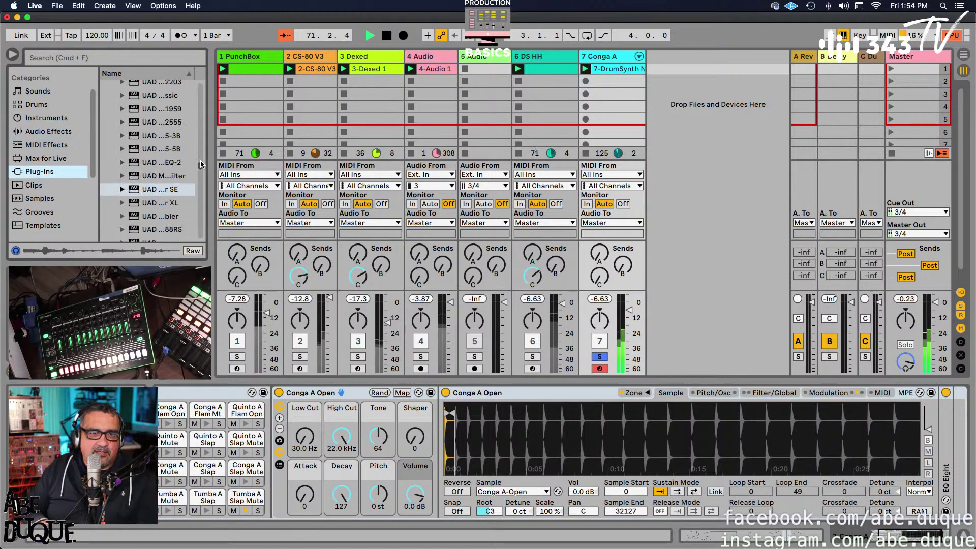
{"action": "left_click_drag", "start_coordinate": [97, 161], "coordinate": [61, 160]}
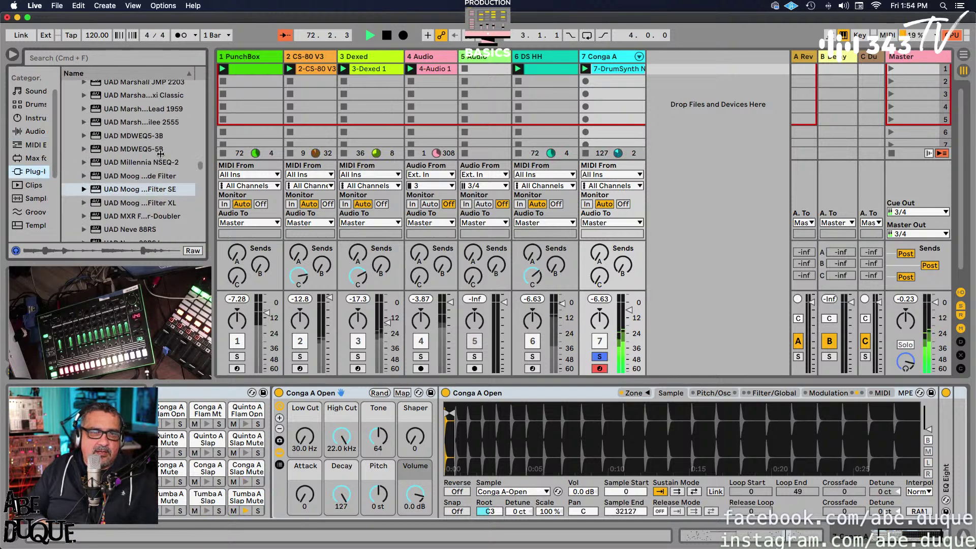
{"action": "scroll", "coordinate": [161, 154], "scroll_direction": "up", "scroll_amount": 8}
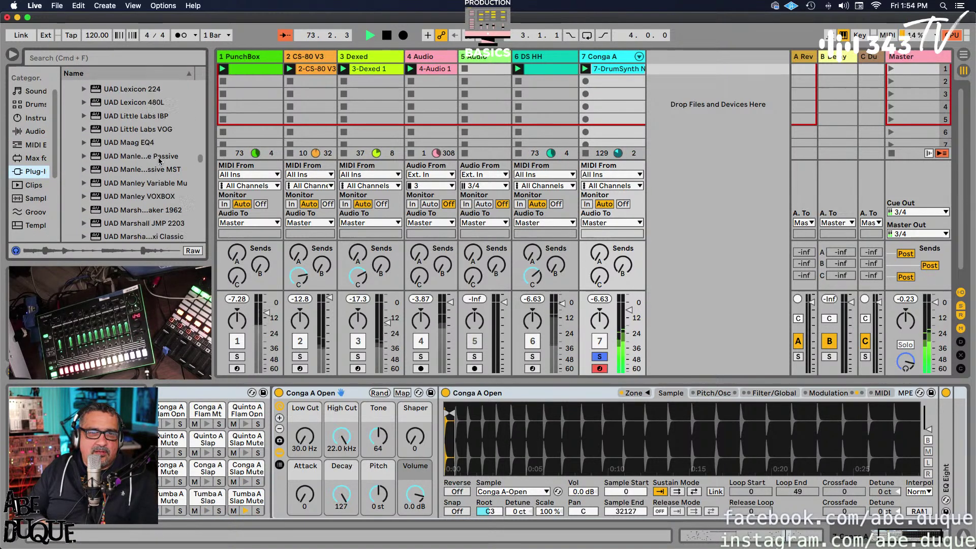
{"action": "scroll", "coordinate": [159, 161], "scroll_direction": "down", "scroll_amount": 15}
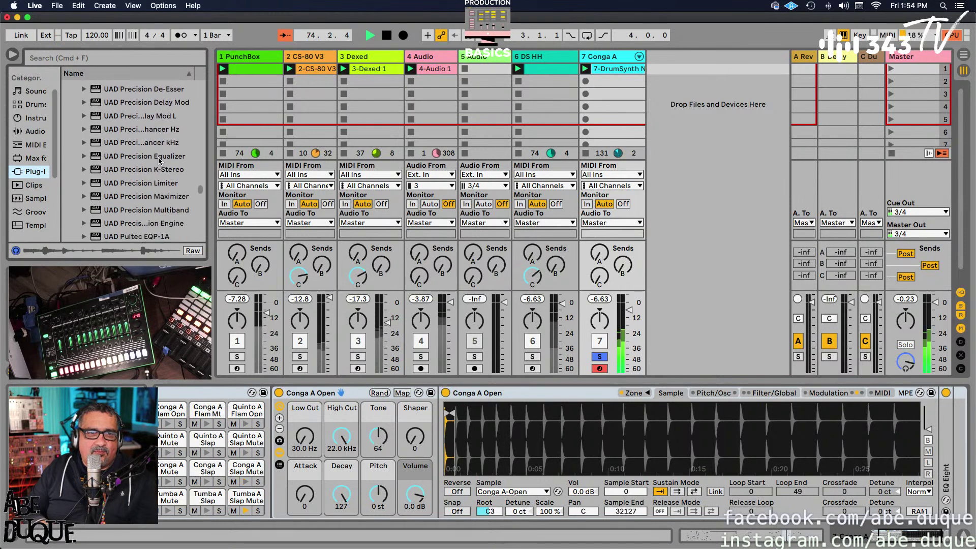
{"action": "scroll", "coordinate": [159, 161], "scroll_direction": "down", "scroll_amount": 5}
{"action": "left_click", "coordinate": [153, 157]}
{"action": "scroll", "coordinate": [147, 142], "scroll_direction": "down", "scroll_amount": 3}
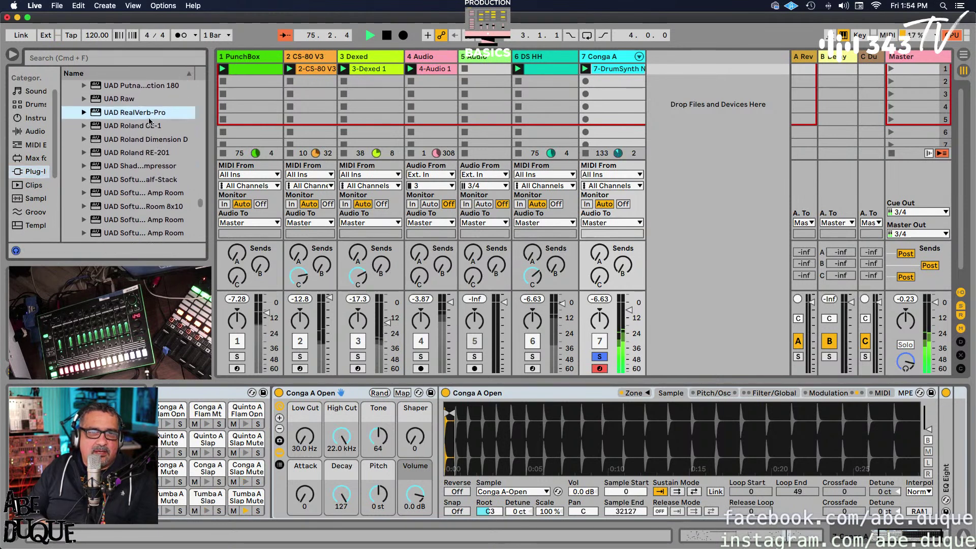
{"action": "left_click", "coordinate": [119, 101]}
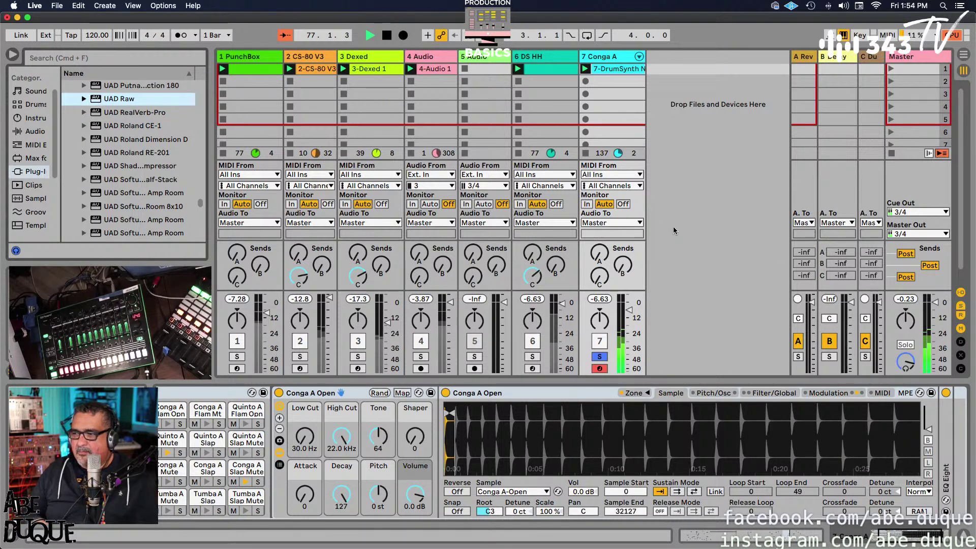
{"action": "key", "text": "Return"}
- Lower UAD Raw's distortion and adjust its volume, then close it and remove it from the Conga A track
{"action": "left_click_drag", "start_coordinate": [634, 201], "coordinate": [662, 248]}
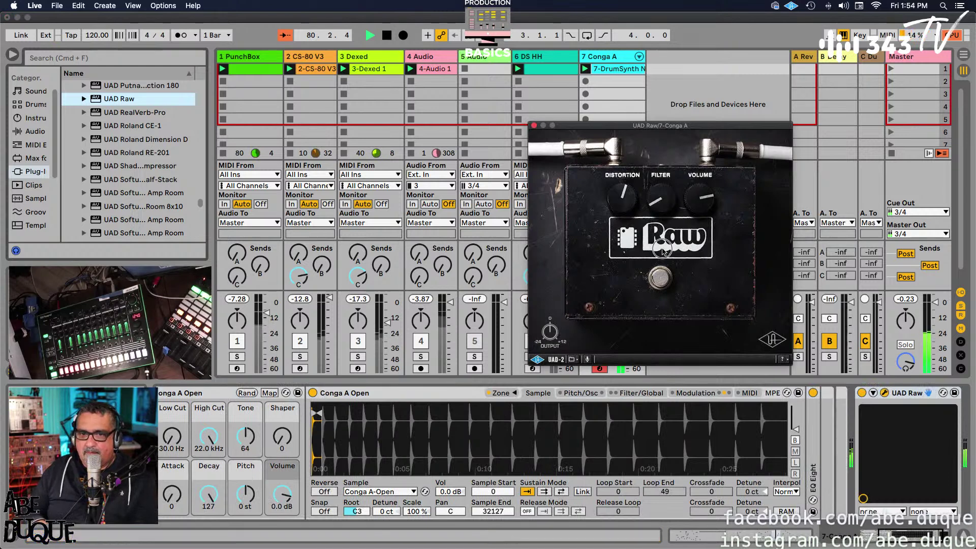
{"action": "left_click_drag", "start_coordinate": [706, 204], "coordinate": [624, 232]}
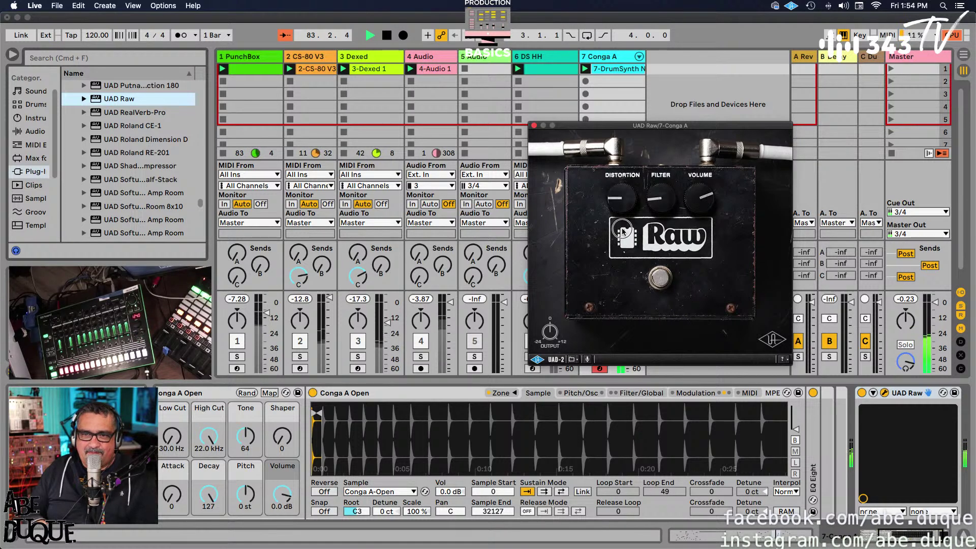
{"action": "left_click_drag", "start_coordinate": [695, 131], "coordinate": [334, 120]}
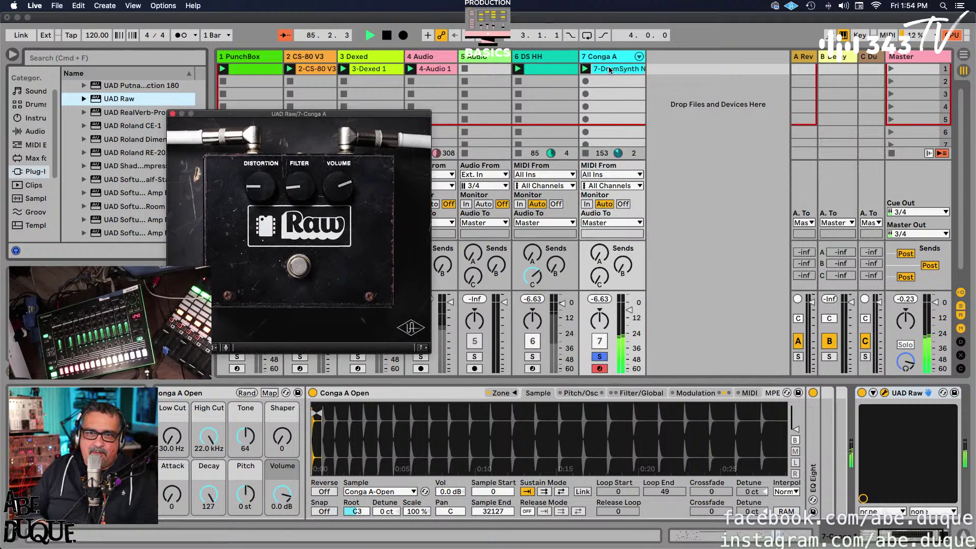
{"action": "left_click", "coordinate": [173, 114]}
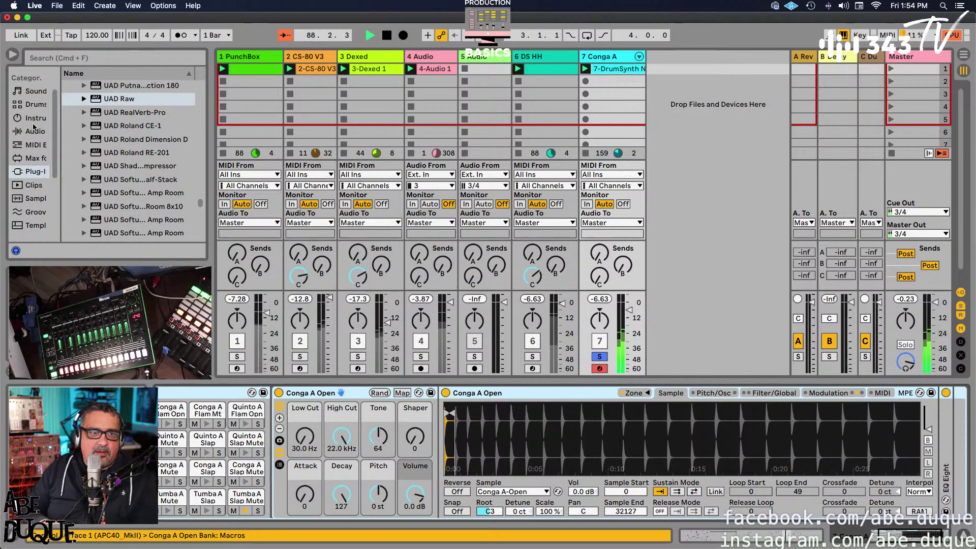
- Unsolo the Conga A track and audition further drum kits, including DrumSynth Rattle and Grain Slap Kit
{"action": "left_click", "coordinate": [34, 107]}
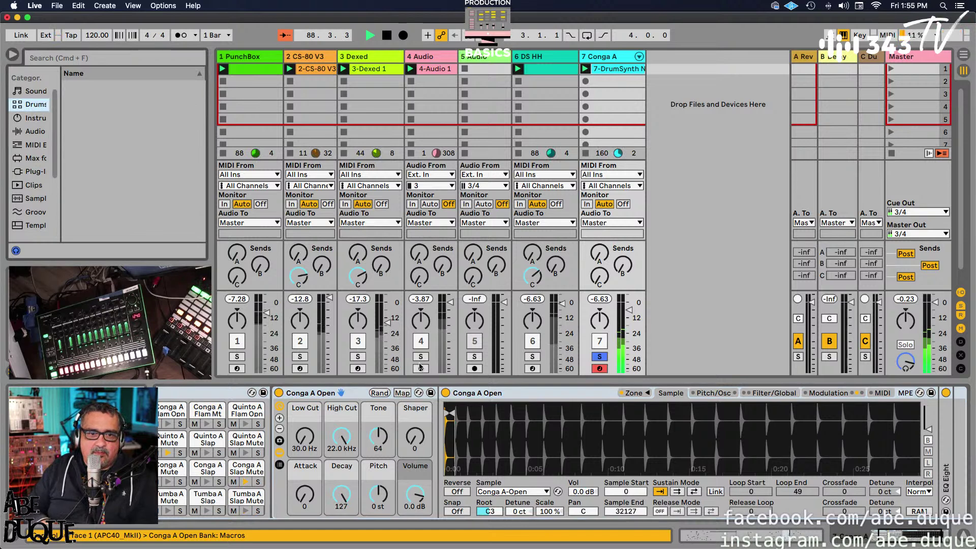
{"action": "left_click", "coordinate": [598, 358]}
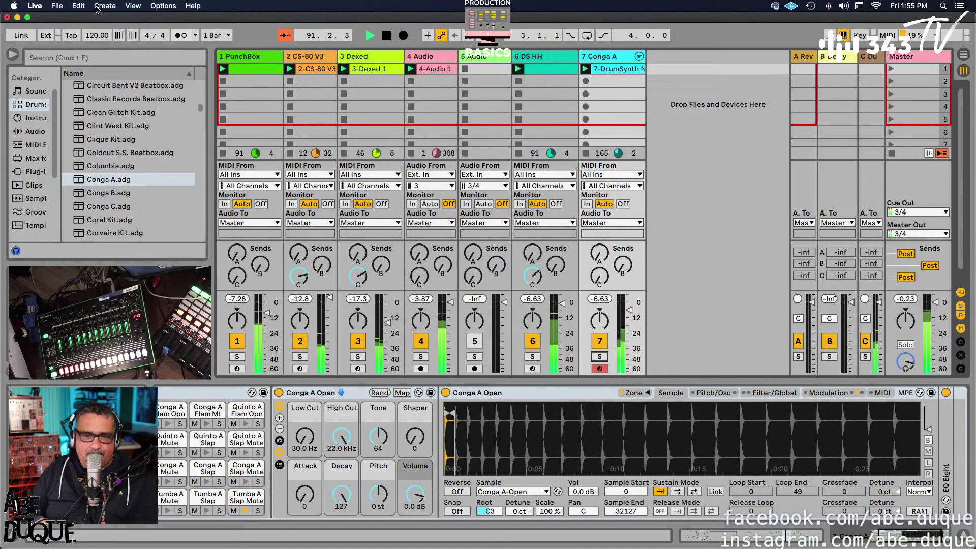
{"action": "scroll", "coordinate": [83, 195], "scroll_direction": "down", "scroll_amount": 5}
{"action": "scroll", "coordinate": [82, 195], "scroll_direction": "down", "scroll_amount": 10}
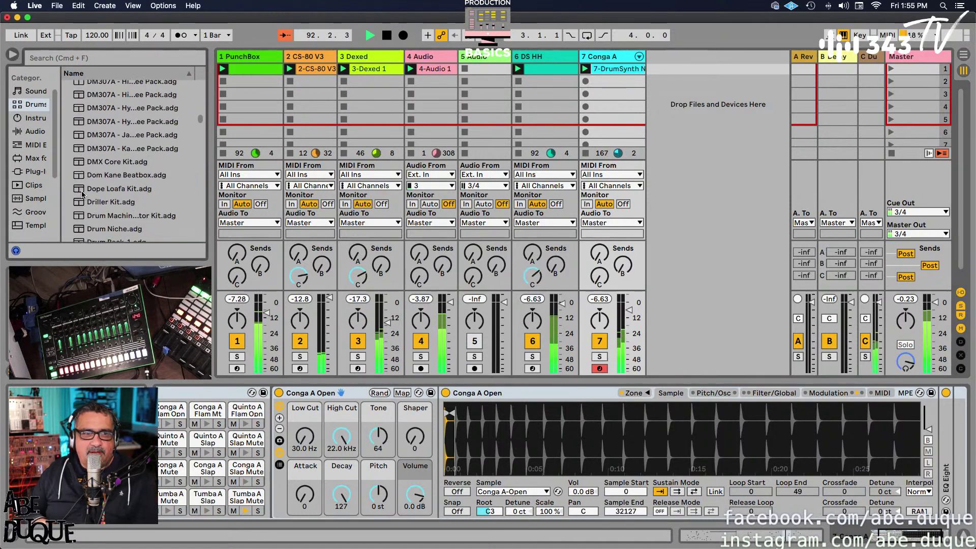
{"action": "left_click", "coordinate": [111, 184]}
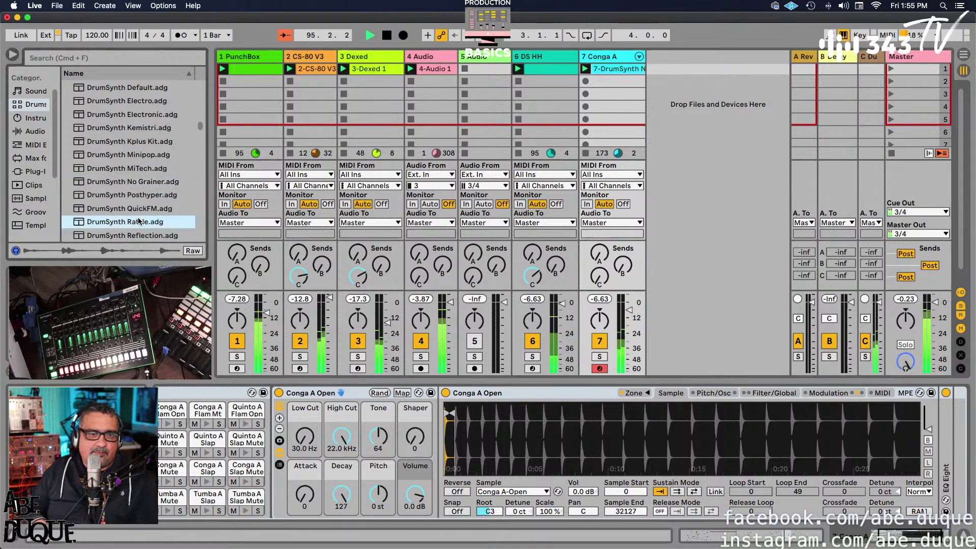
{"action": "scroll", "coordinate": [132, 209], "scroll_direction": "down", "scroll_amount": 10}
{"action": "left_click", "coordinate": [110, 193]}
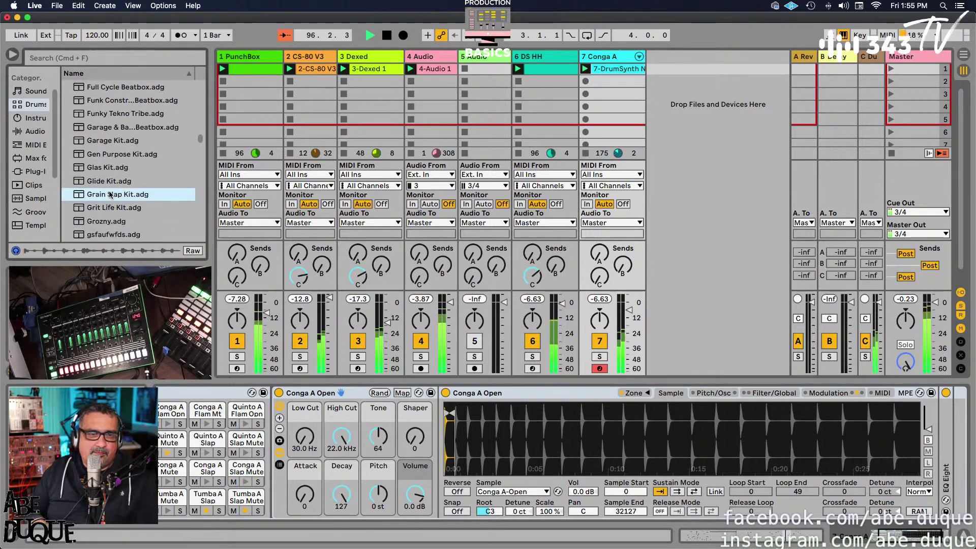
- Audition Guitar Slides and Gyrate in the drum list, and replace the kit on track 7 with Gyrate
{"action": "scroll", "coordinate": [111, 192], "scroll_direction": "down", "scroll_amount": 5}
{"action": "left_click", "coordinate": [112, 189]}
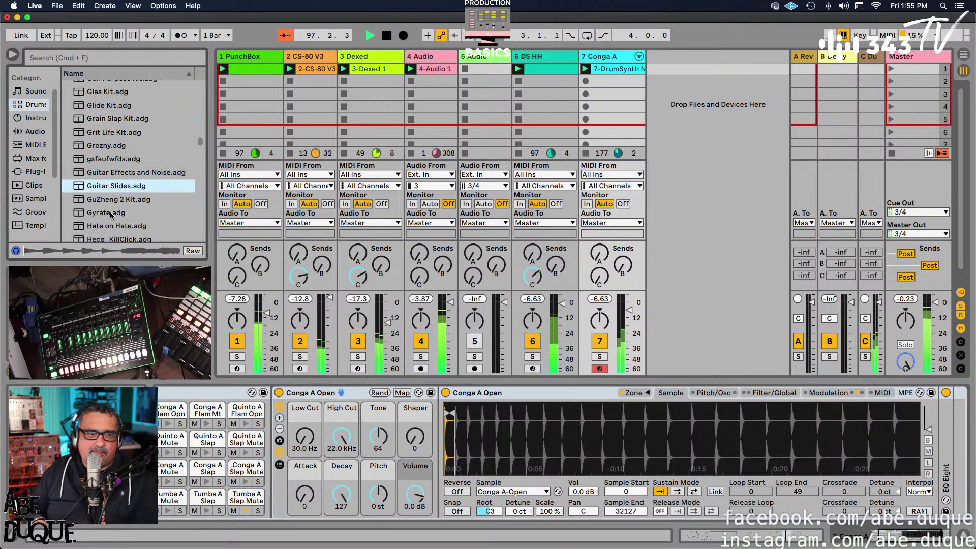
{"action": "scroll", "coordinate": [111, 214], "scroll_direction": "down", "scroll_amount": 5}
{"action": "left_click", "coordinate": [105, 149]}
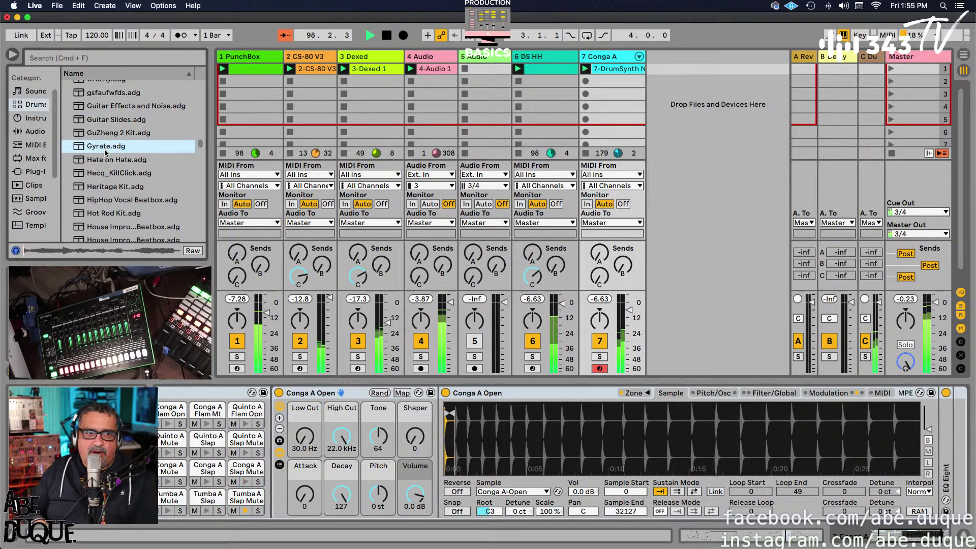
{"action": "scroll", "coordinate": [113, 183], "scroll_direction": "up", "scroll_amount": 1}
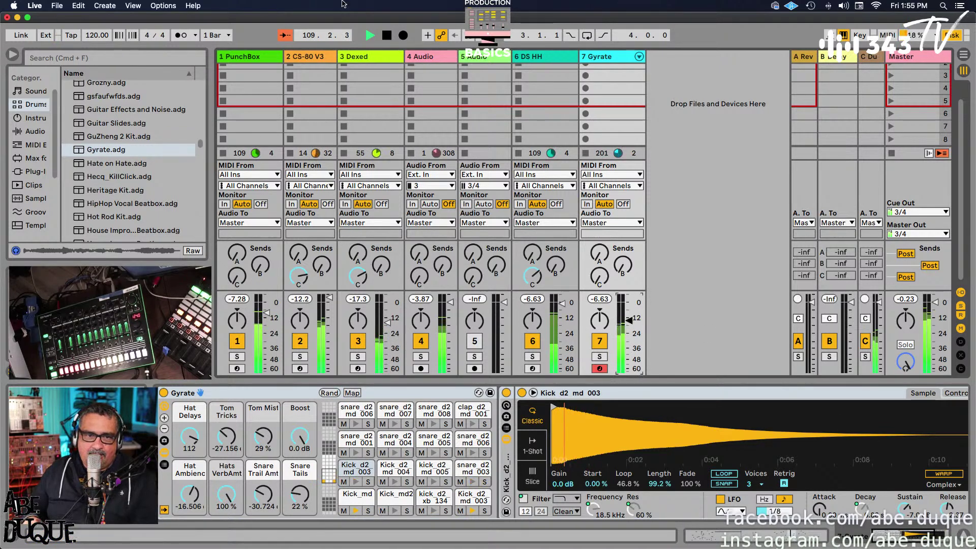
- Adjust the cutoff of the UAD Moog Multimode Filter SE on the Dexed track and close its window
{"action": "left_click", "coordinate": [346, 102]}
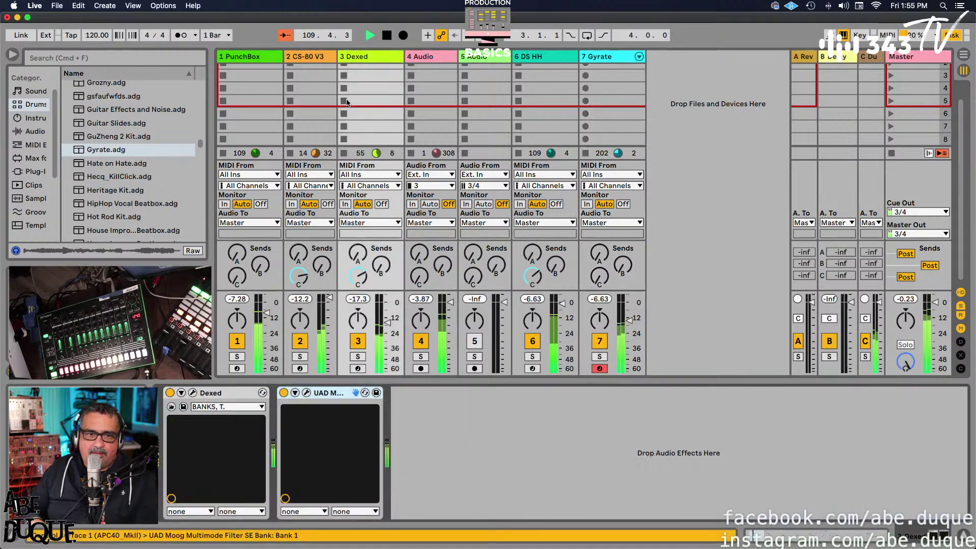
{"action": "left_click", "coordinate": [306, 392]}
{"action": "left_click", "coordinate": [552, 243]}
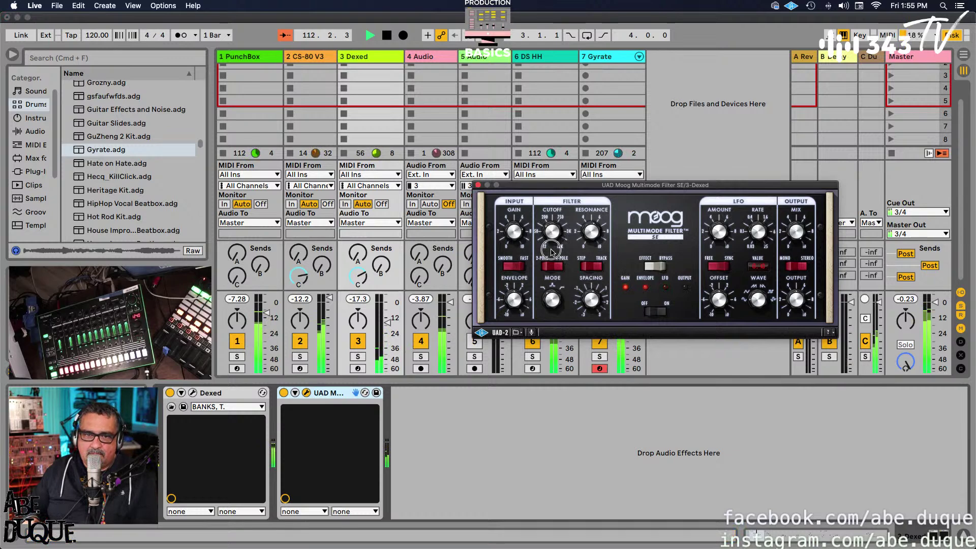
{"action": "left_click", "coordinate": [478, 185]}
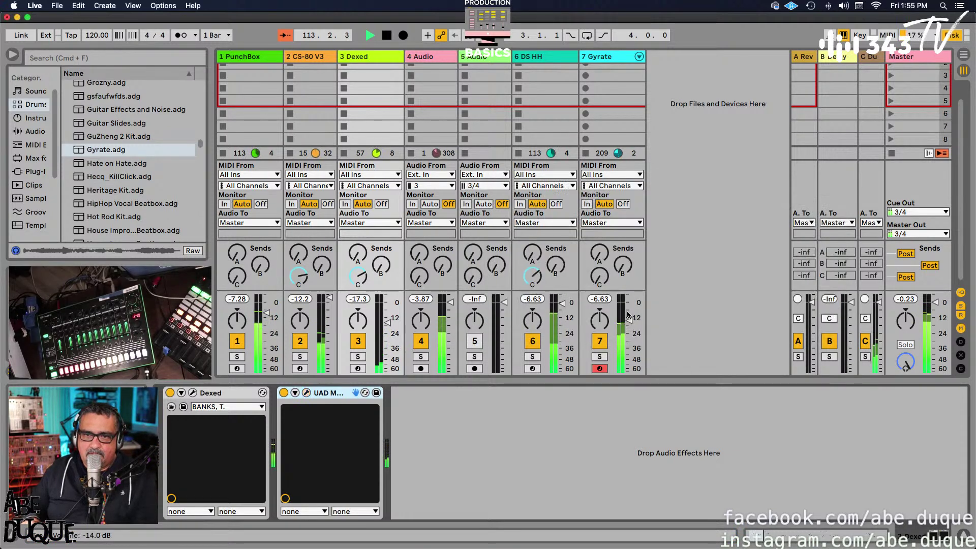
- Raise the Gyrate track's send C to about -9 dB and set its volume to about -15 dB
{"action": "left_click_drag", "start_coordinate": [599, 277], "coordinate": [600, 279]}
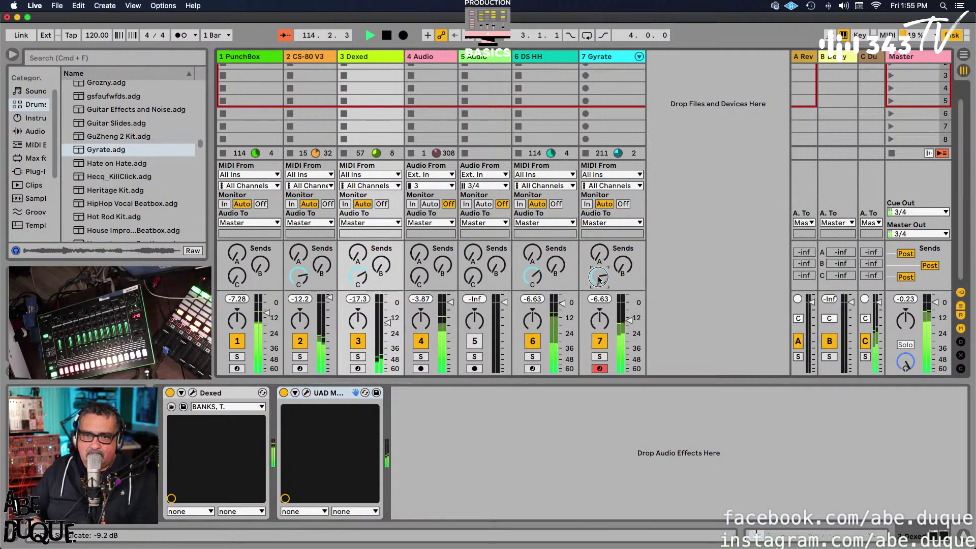
{"action": "left_click", "coordinate": [627, 321]}
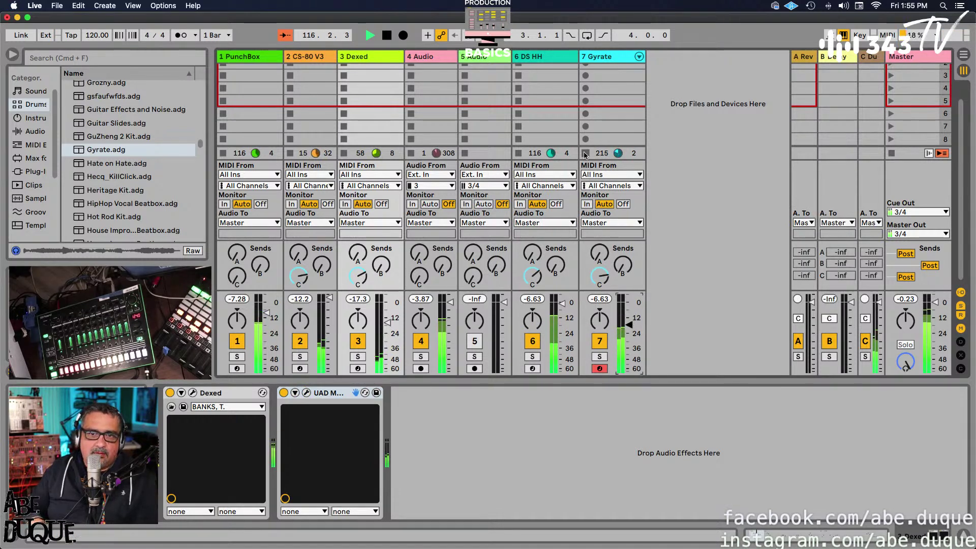
{"action": "left_click_drag", "start_coordinate": [625, 327], "coordinate": [626, 321]}
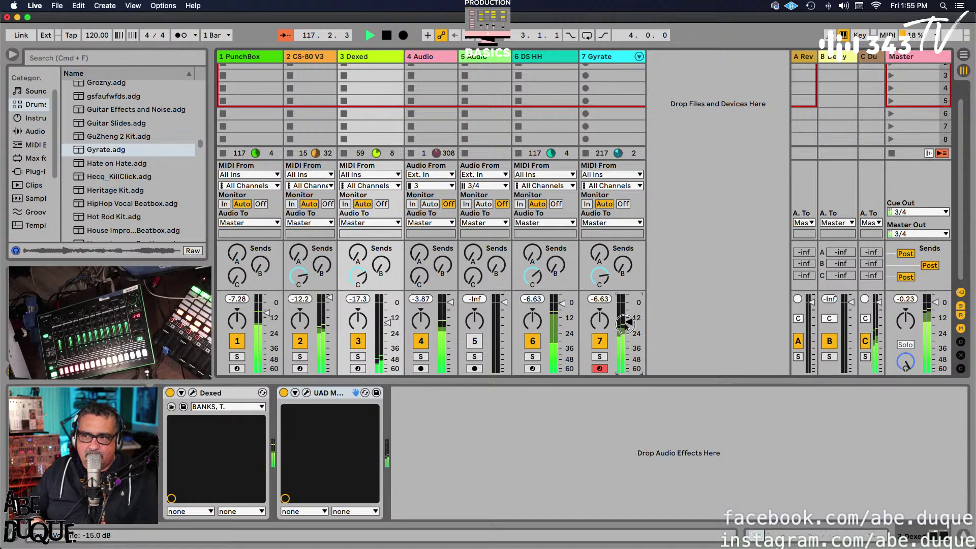
- Find Compressor among the audio effects and add it at the end of the Gyrate track's device chain
{"action": "left_click", "coordinate": [610, 56]}
{"action": "scroll", "coordinate": [907, 464], "scroll_direction": "right", "scroll_amount": 3}
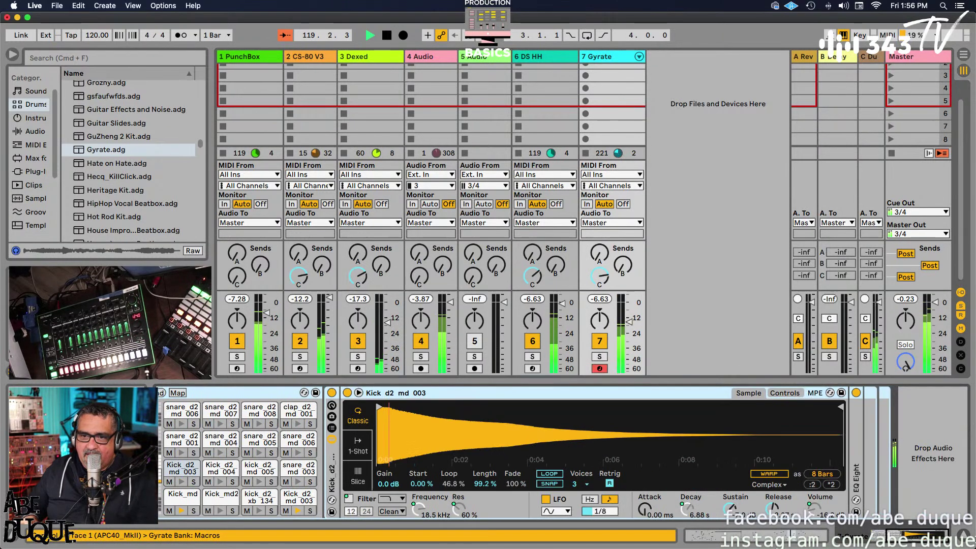
{"action": "left_click", "coordinate": [35, 131]}
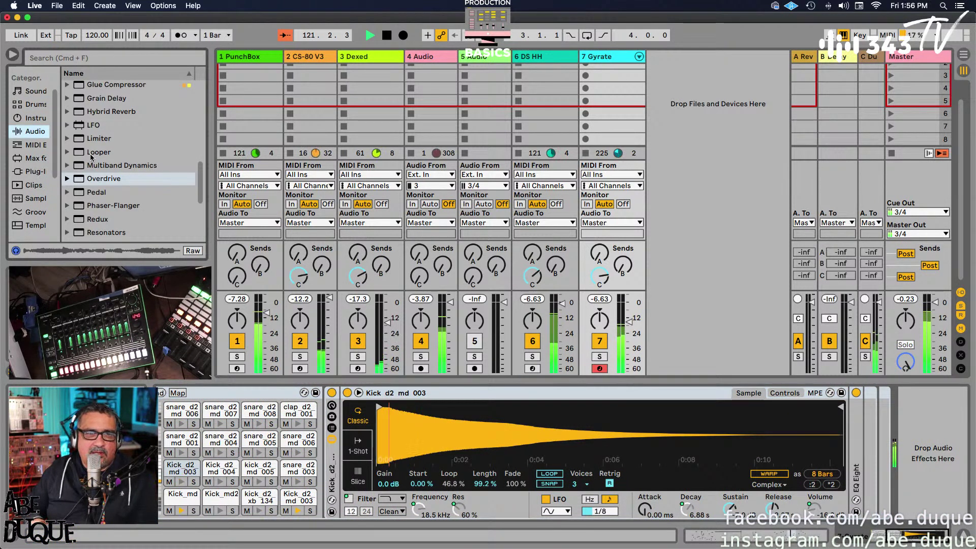
{"action": "scroll", "coordinate": [110, 187], "scroll_direction": "down", "scroll_amount": 5}
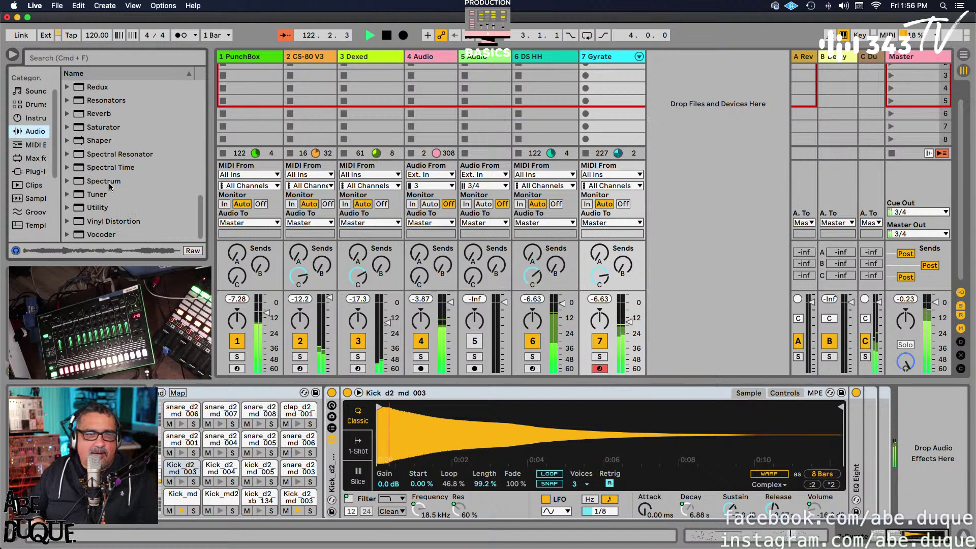
{"action": "scroll", "coordinate": [110, 187], "scroll_direction": "up", "scroll_amount": 10}
{"action": "scroll", "coordinate": [32, 135], "scroll_direction": "up", "scroll_amount": 2}
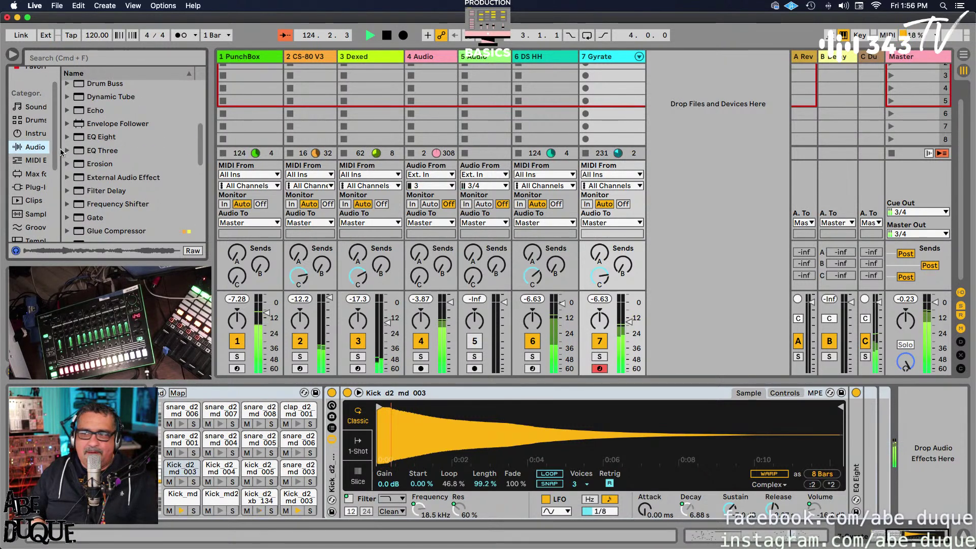
{"action": "left_click_drag", "start_coordinate": [59, 148], "coordinate": [93, 148]}
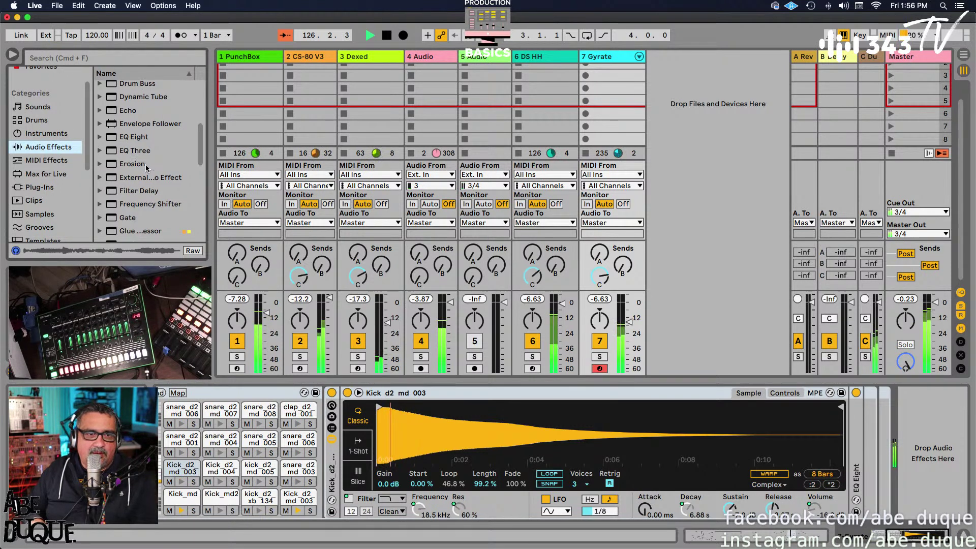
{"action": "scroll", "coordinate": [147, 168], "scroll_direction": "down", "scroll_amount": 5}
{"action": "scroll", "coordinate": [146, 168], "scroll_direction": "up", "scroll_amount": 7}
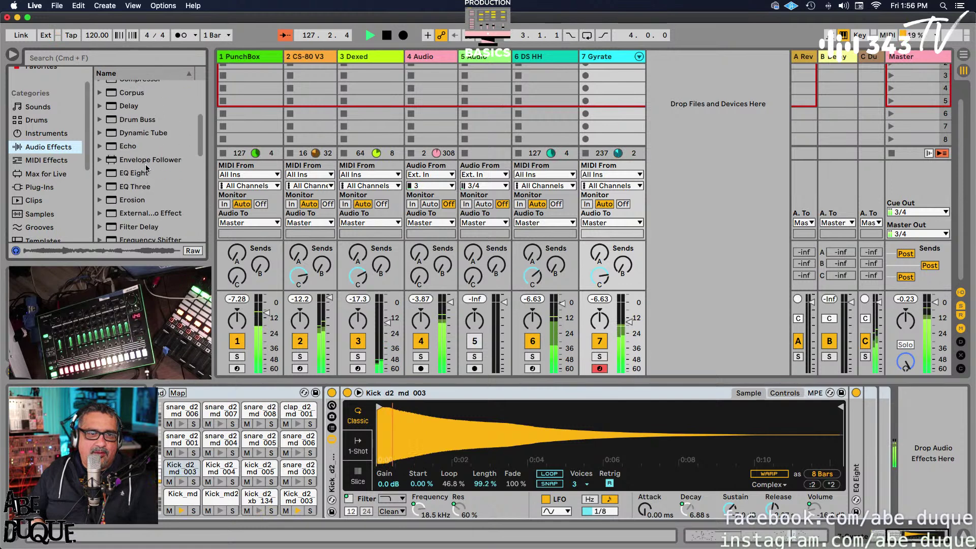
{"action": "scroll", "coordinate": [147, 168], "scroll_direction": "up", "scroll_amount": 4}
{"action": "left_click_drag", "start_coordinate": [141, 175], "coordinate": [913, 450]}
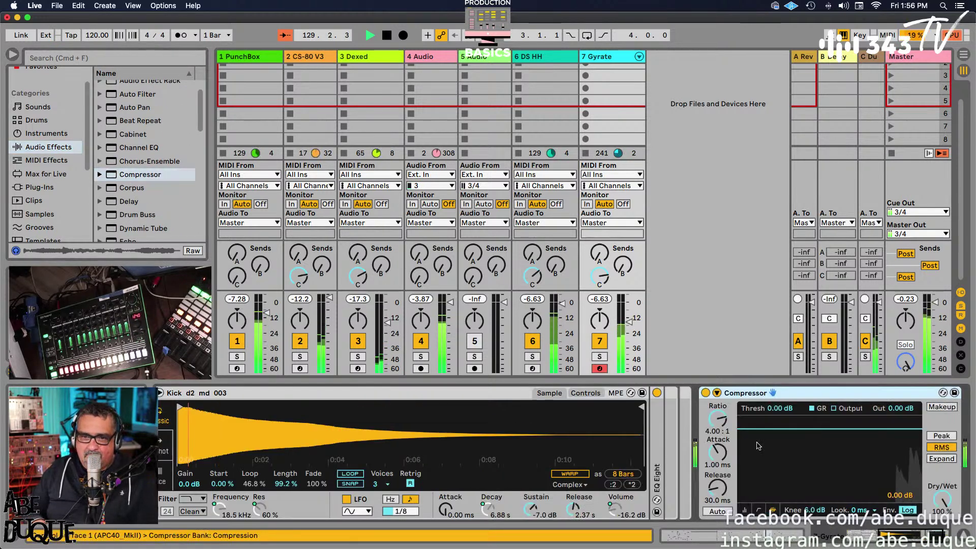
- Show the Compressor's level meters and sidechain section, and set its sidechain audio source to 1-PunchBox
{"action": "left_click", "coordinate": [745, 510]}
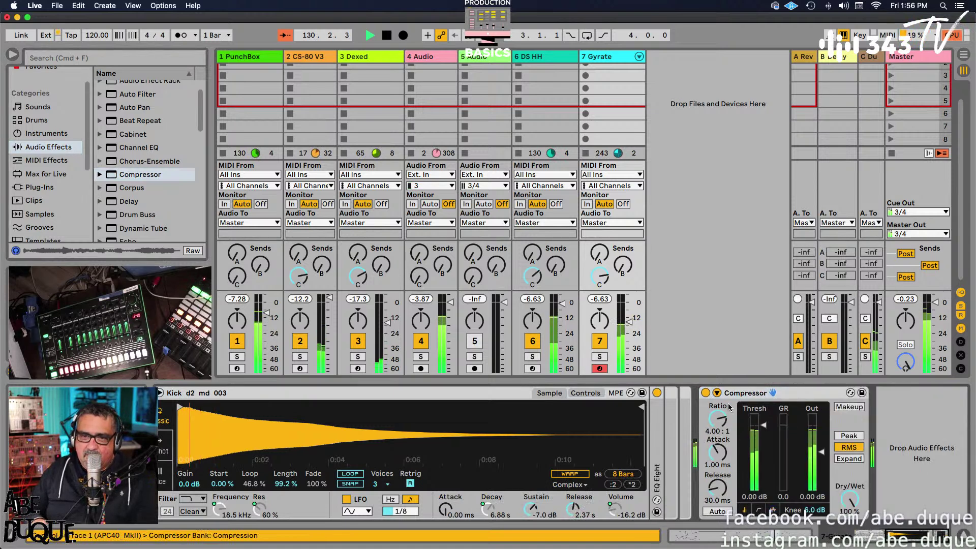
{"action": "left_click", "coordinate": [704, 458]}
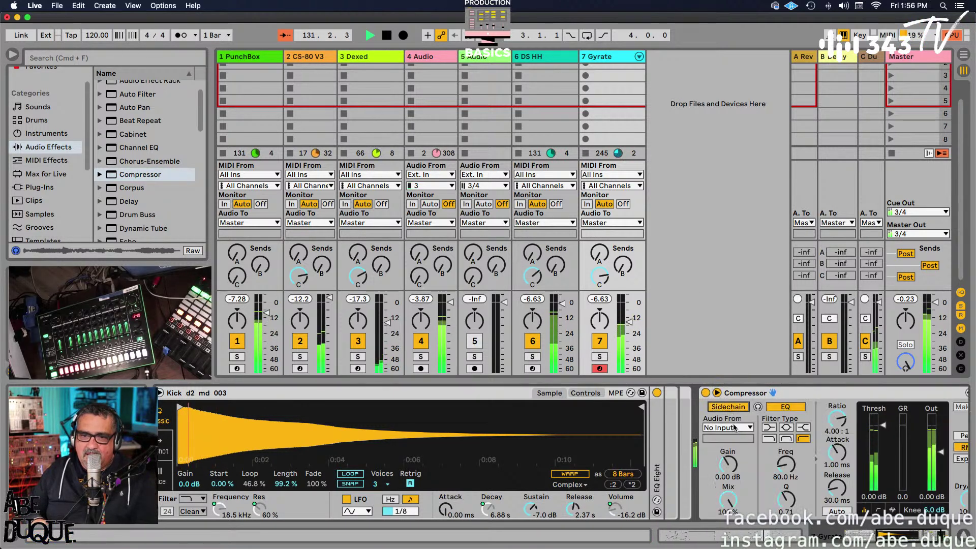
{"action": "left_click", "coordinate": [726, 428]}
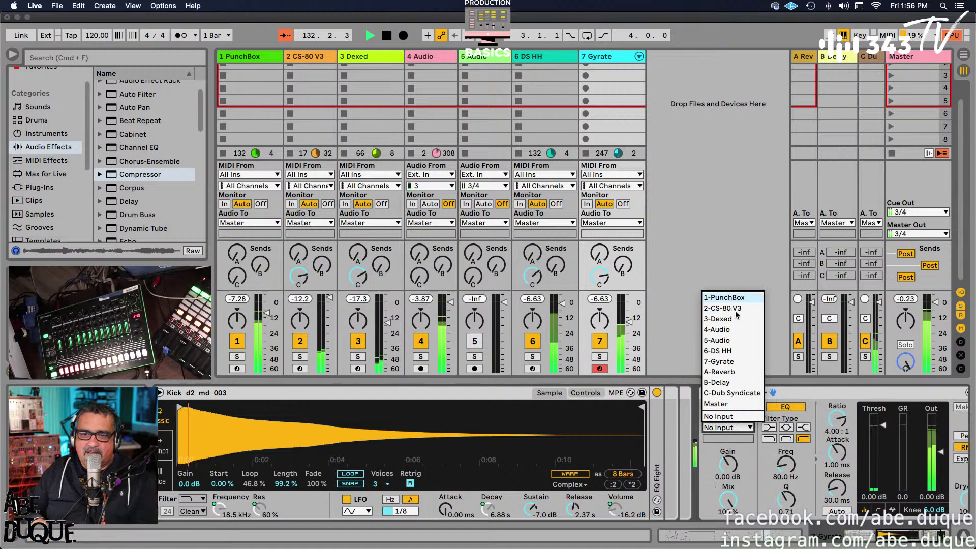
{"action": "key", "text": "Return"}
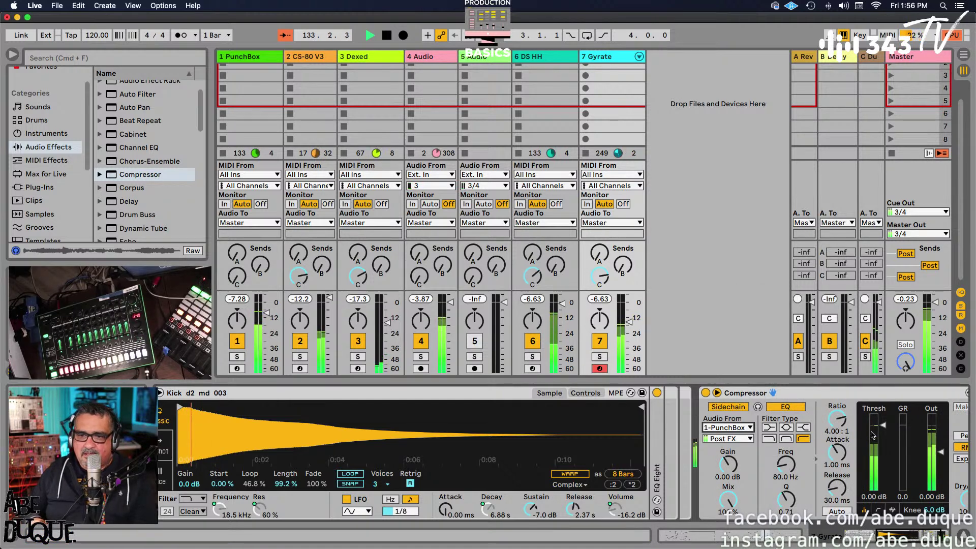
- Set the Compressor's ratio to inf : 1 and lower its threshold to about -19.1 dB
{"action": "left_click_drag", "start_coordinate": [837, 420], "coordinate": [837, 397]}
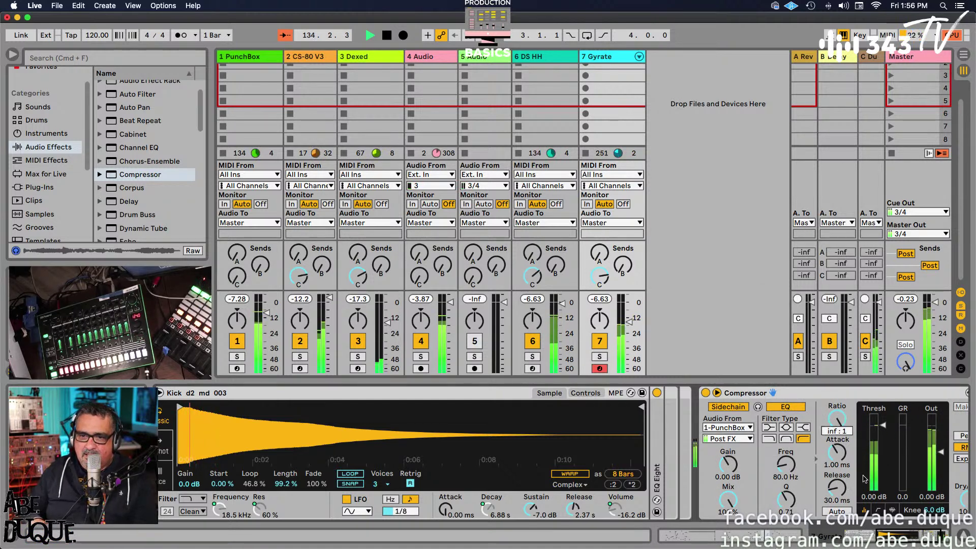
{"action": "left_click_drag", "start_coordinate": [883, 431], "coordinate": [880, 486]}
{"action": "scroll", "coordinate": [880, 486], "scroll_direction": "up", "scroll_amount": 10}
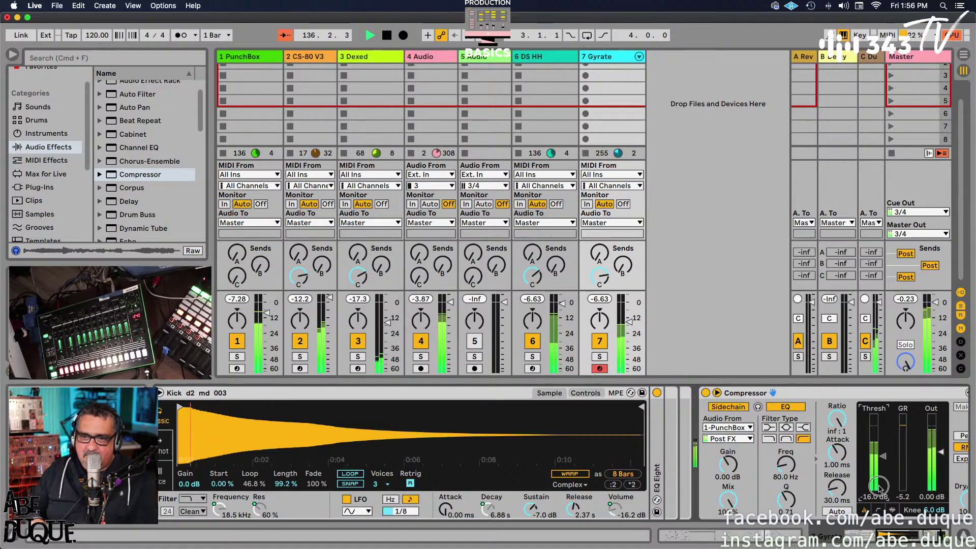
{"action": "scroll", "coordinate": [880, 487], "scroll_direction": "down", "scroll_amount": 1}
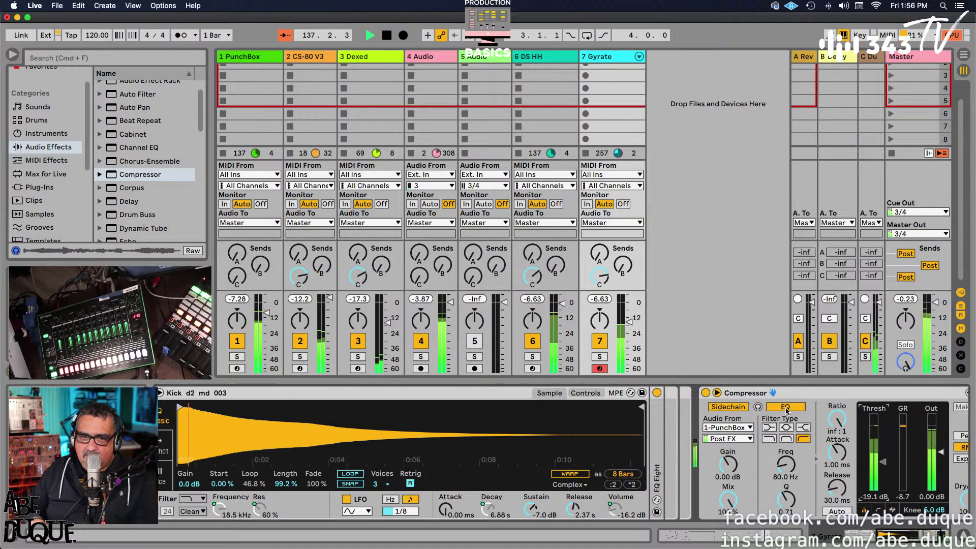
- Turn the Gyrate track's send C fully down, and add an armed audio track that takes its input from 7-Gyrate
{"action": "left_click_drag", "start_coordinate": [615, 276], "coordinate": [618, 305]}
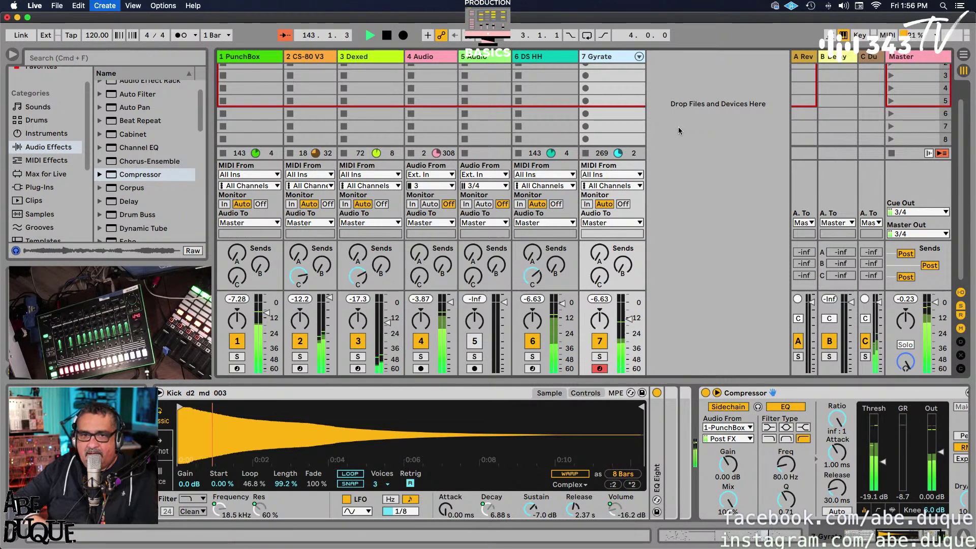
{"action": "key", "text": "super+t"}
{"action": "left_click", "coordinate": [667, 369]}
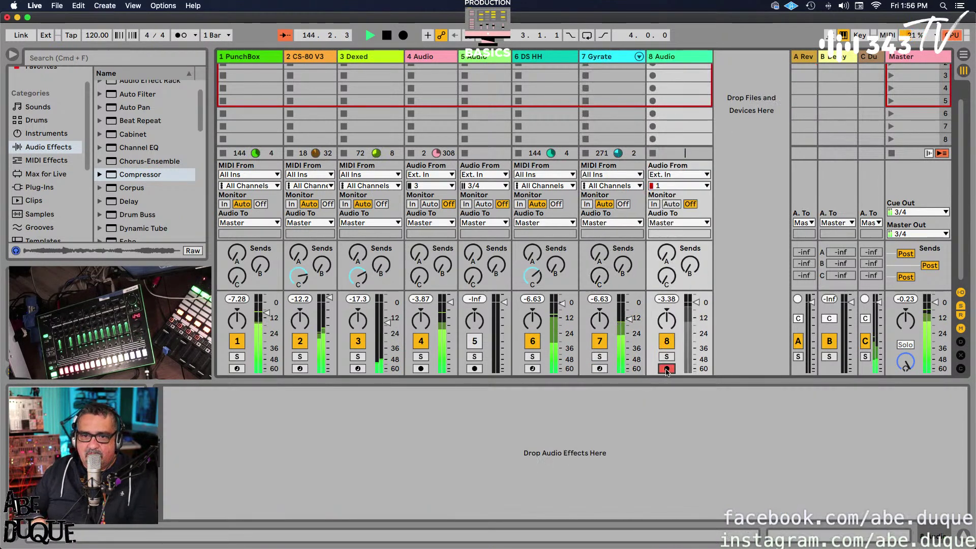
{"action": "left_click", "coordinate": [681, 175]}
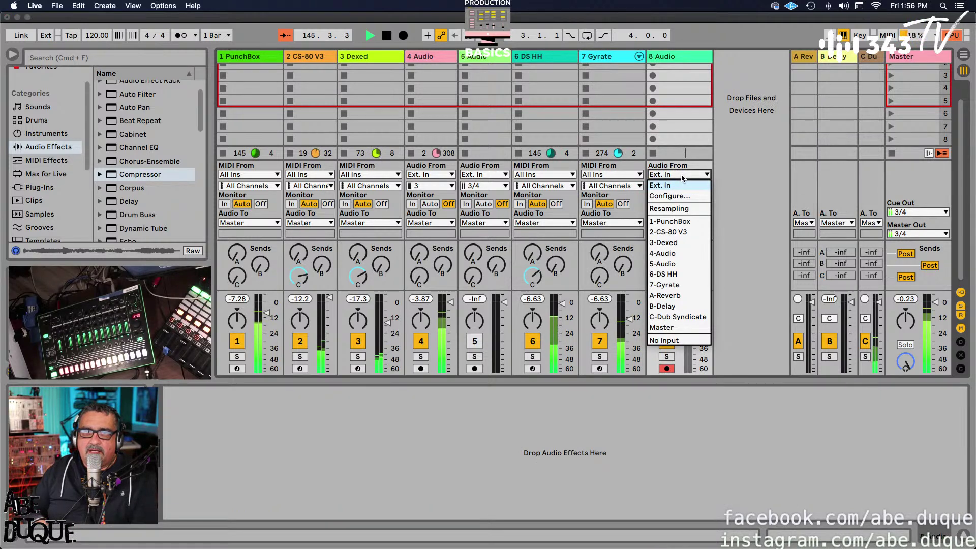
{"action": "left_click", "coordinate": [680, 288]}
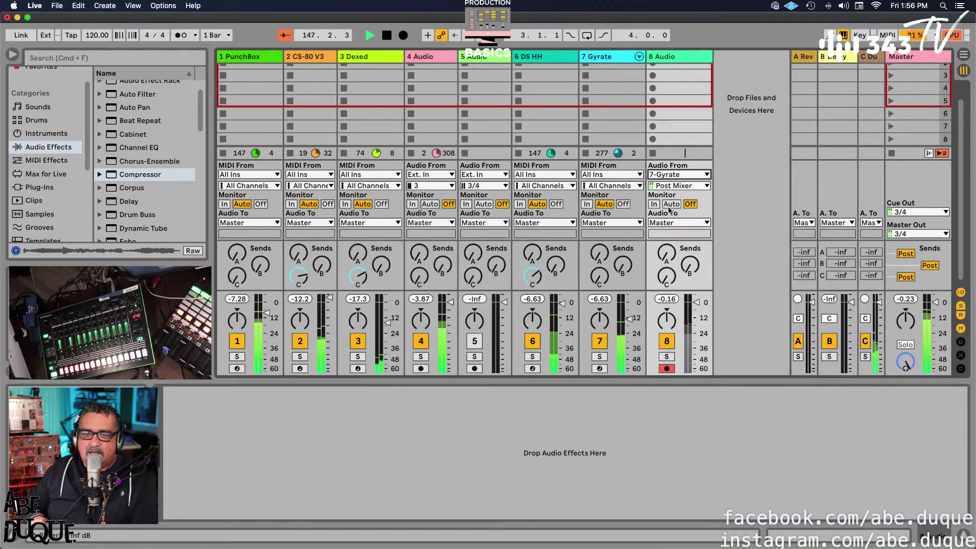
- Record a two-bar audio clip of Gyrate into the first slot of track 8 and stop the recording
{"action": "scroll", "coordinate": [677, 102], "scroll_direction": "up", "scroll_amount": 2}
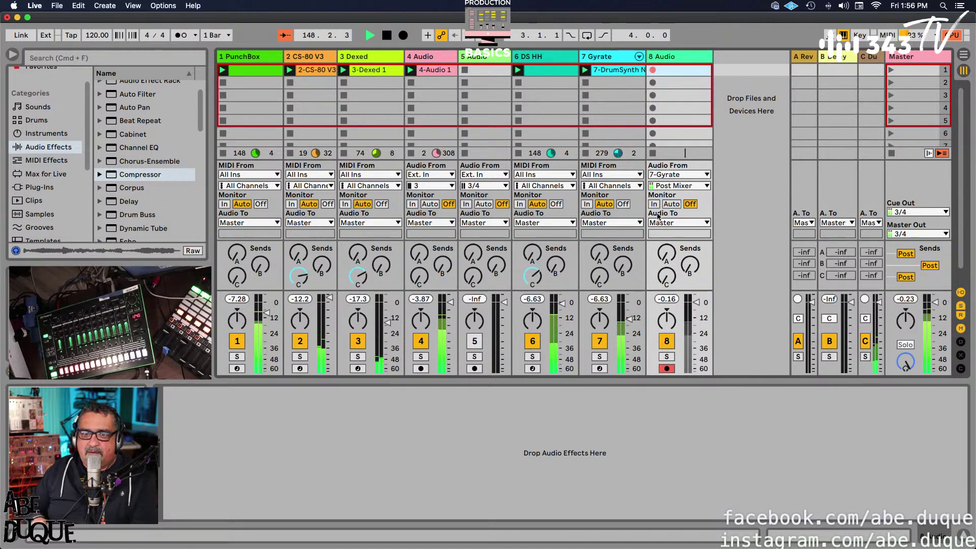
{"action": "scroll", "coordinate": [661, 122], "scroll_direction": "down", "scroll_amount": 2}
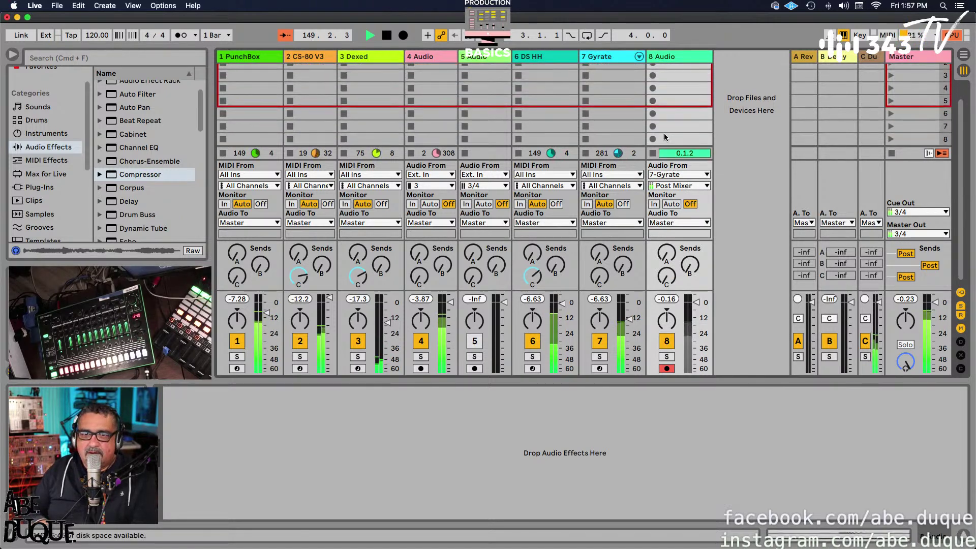
{"action": "scroll", "coordinate": [659, 113], "scroll_direction": "up", "scroll_amount": 2}
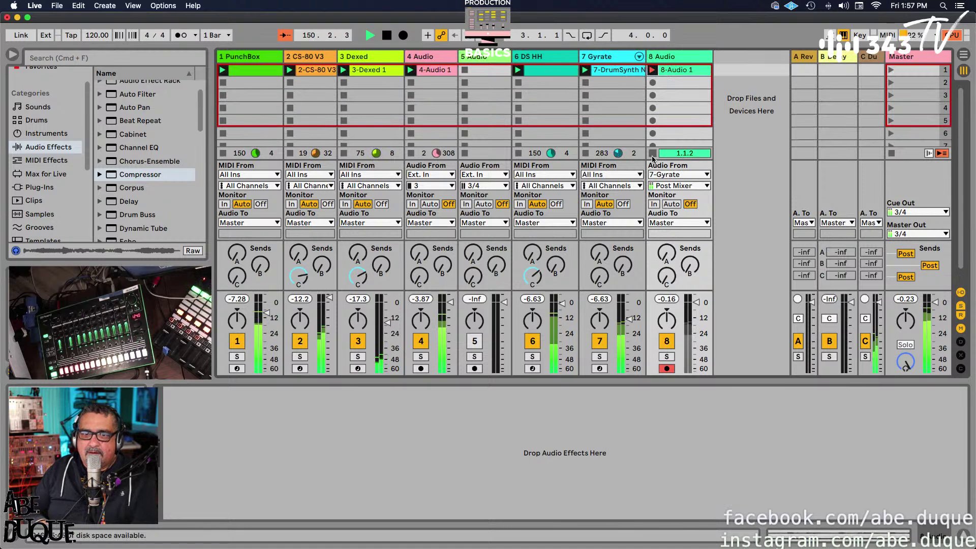
{"action": "left_click", "coordinate": [652, 153]}
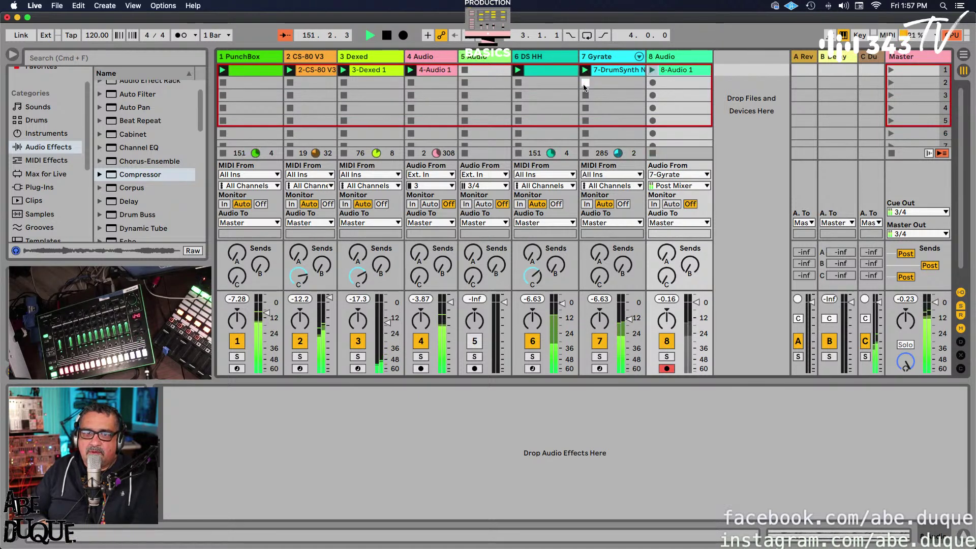
- Play the recorded clip in place of Gyrate's clip with track 8 disarmed, and raise track 8's send C to about -10 dB
{"action": "left_click", "coordinate": [666, 368]}
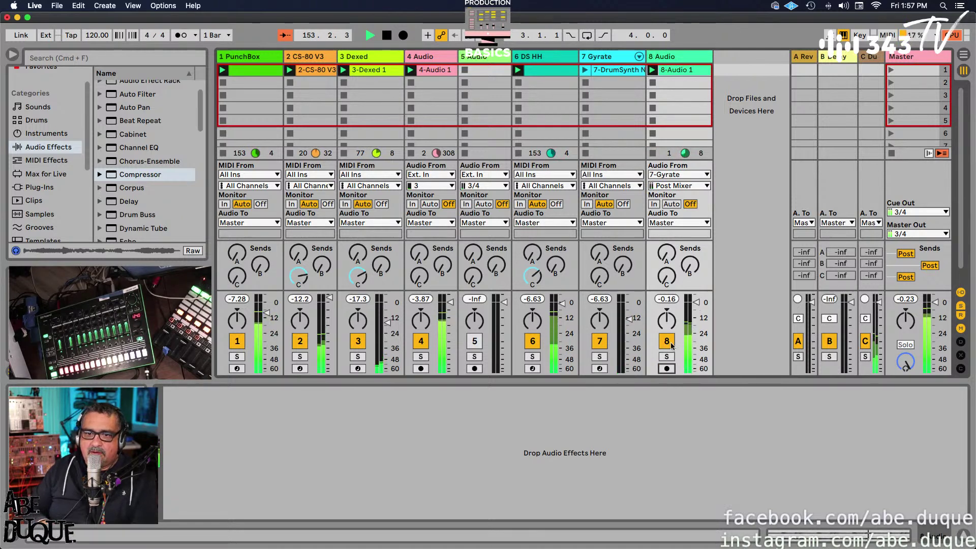
{"action": "left_click", "coordinate": [666, 346]}
{"action": "left_click", "coordinate": [667, 357]}
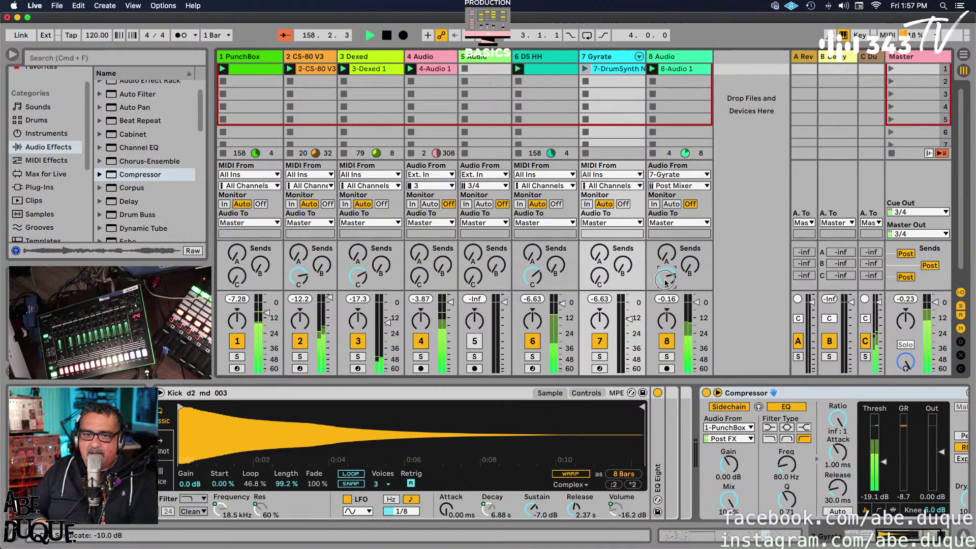
- Set the recorded 8-Audio 1 clip's gain to 7.31 dB and transpose it up 5 semitones
{"action": "left_click", "coordinate": [677, 74]}
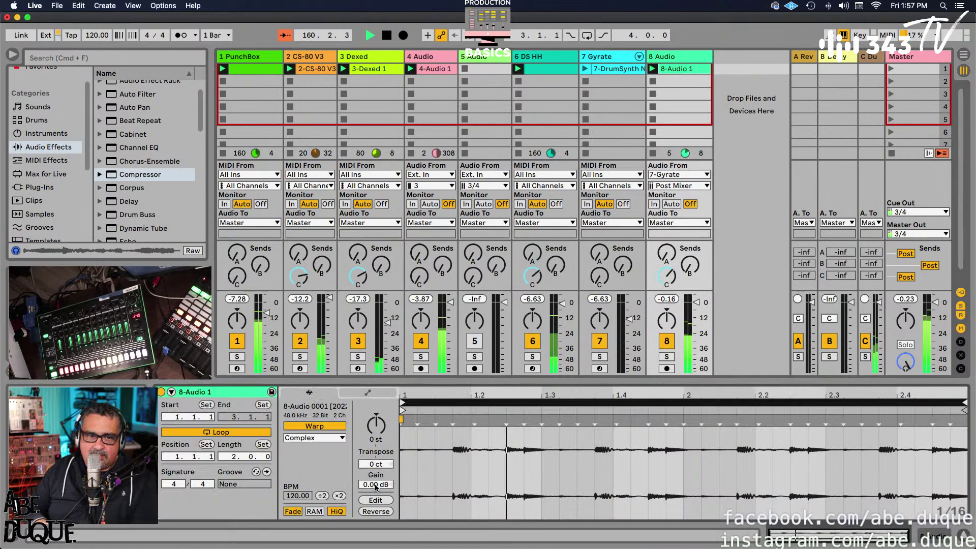
{"action": "left_click_drag", "start_coordinate": [375, 485], "coordinate": [376, 473]}
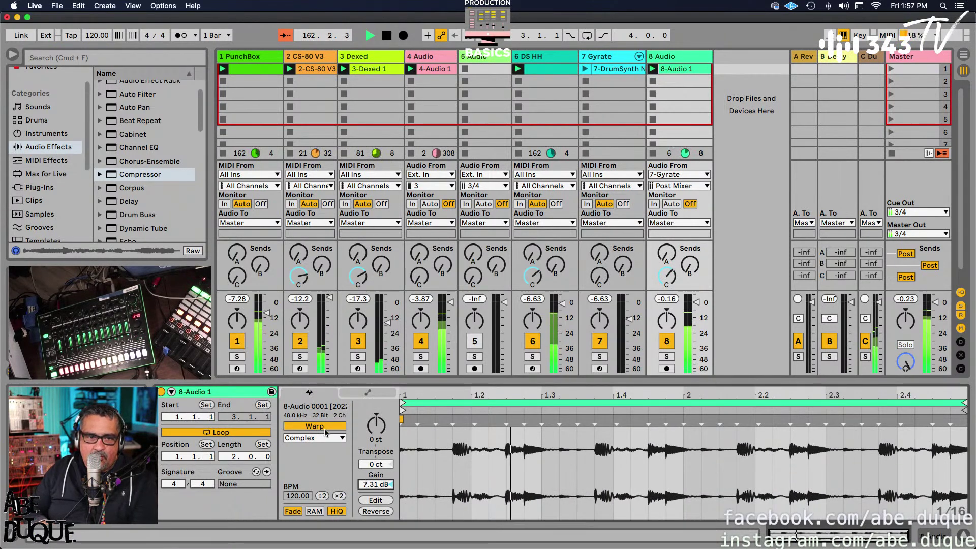
{"action": "left_click_drag", "start_coordinate": [376, 425], "coordinate": [377, 409]}
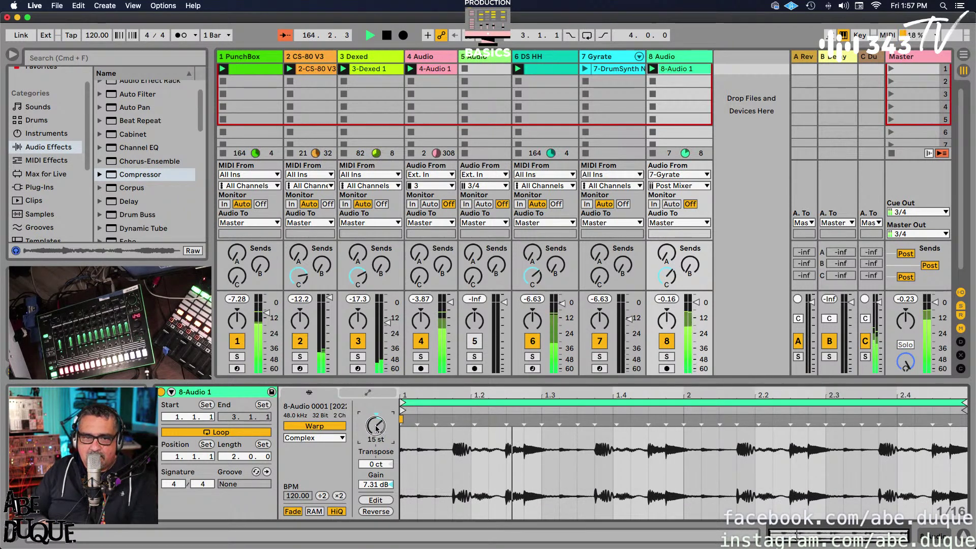
{"action": "scroll", "coordinate": [376, 429], "scroll_direction": "down", "scroll_amount": 9}
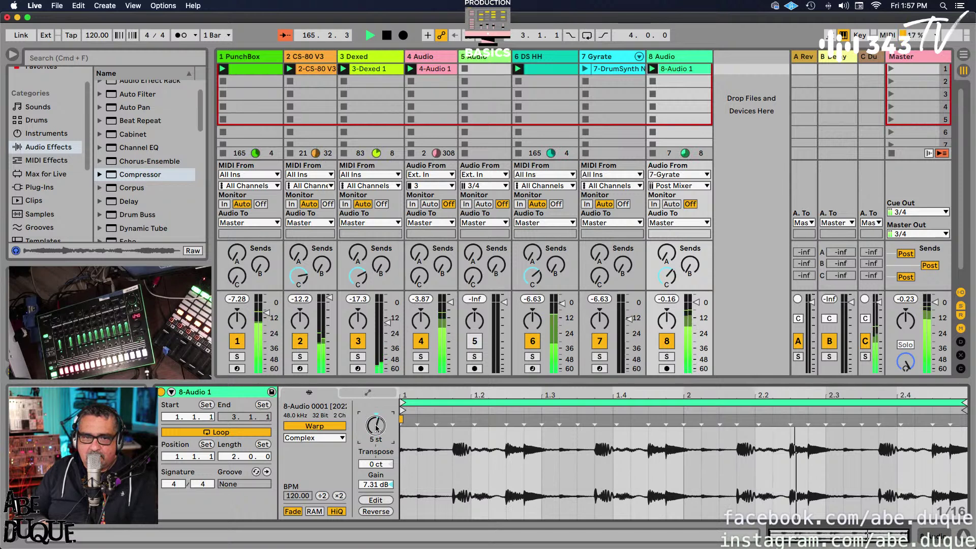
{"action": "scroll", "coordinate": [376, 429], "scroll_direction": "down", "scroll_amount": 2}
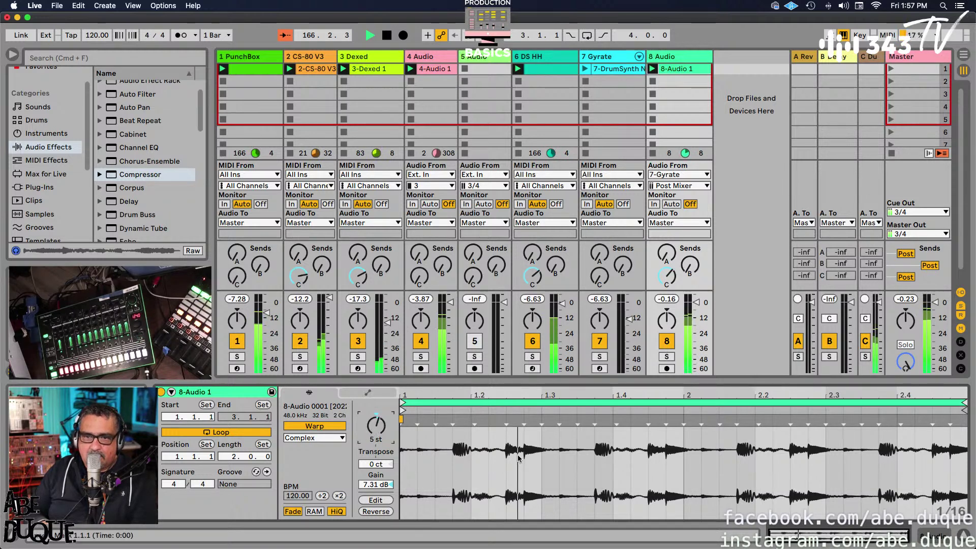
- Lower track 8's volume to about -5 dB and shorten the recorded clip's loop to 0.2.0, starting at 1.1.1
{"action": "scroll", "coordinate": [692, 301], "scroll_direction": "down", "scroll_amount": 2}
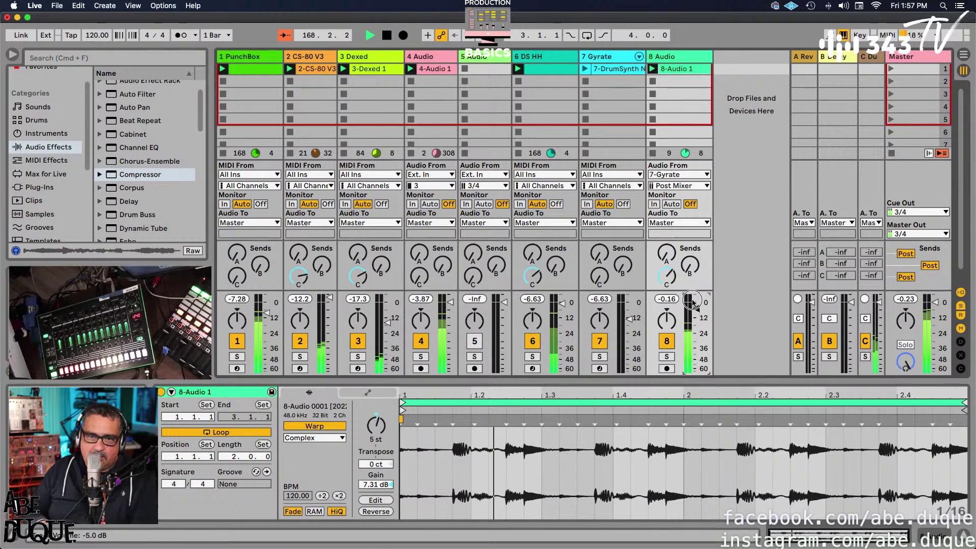
{"action": "left_click_drag", "start_coordinate": [692, 302], "coordinate": [692, 298]}
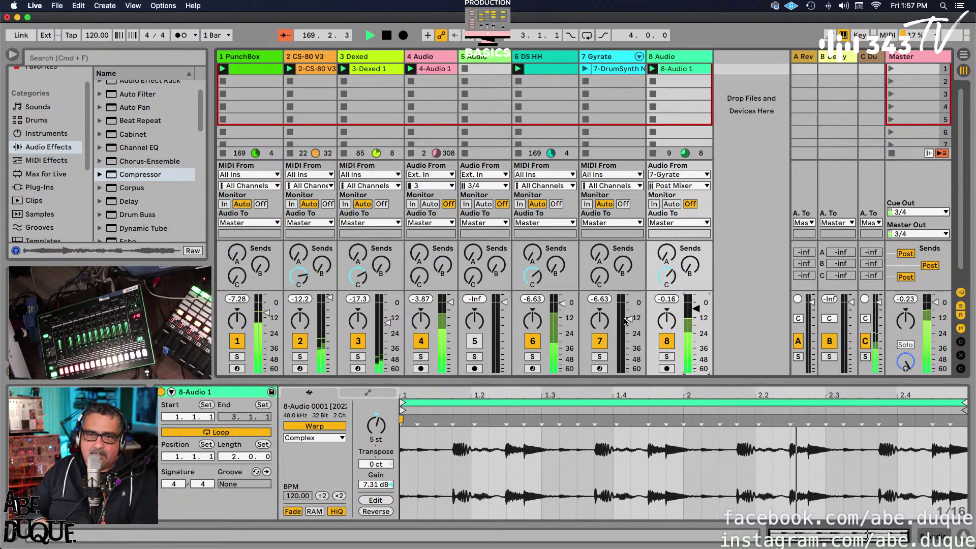
{"action": "left_click", "coordinate": [678, 68]}
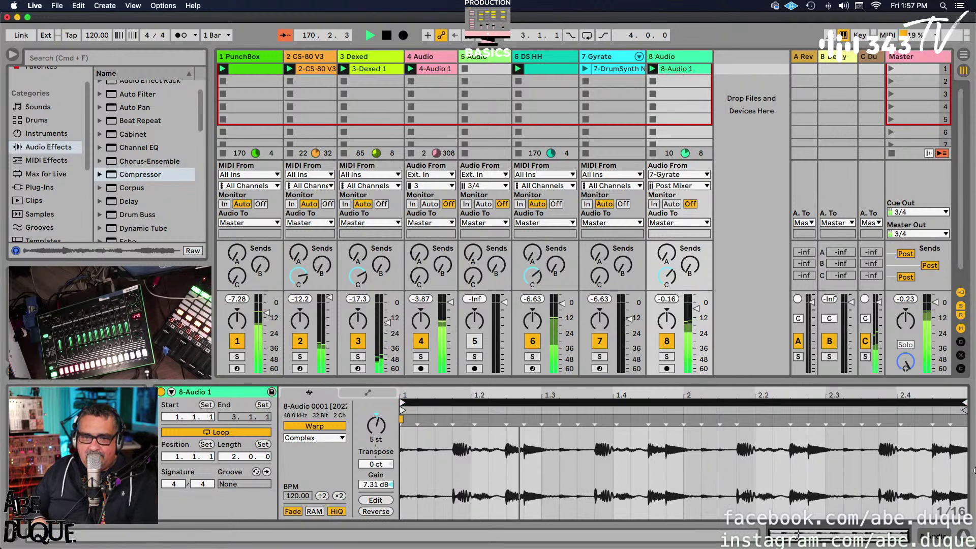
{"action": "left_click", "coordinate": [658, 425]}
{"action": "left_click_drag", "start_coordinate": [659, 425], "coordinate": [543, 439]}
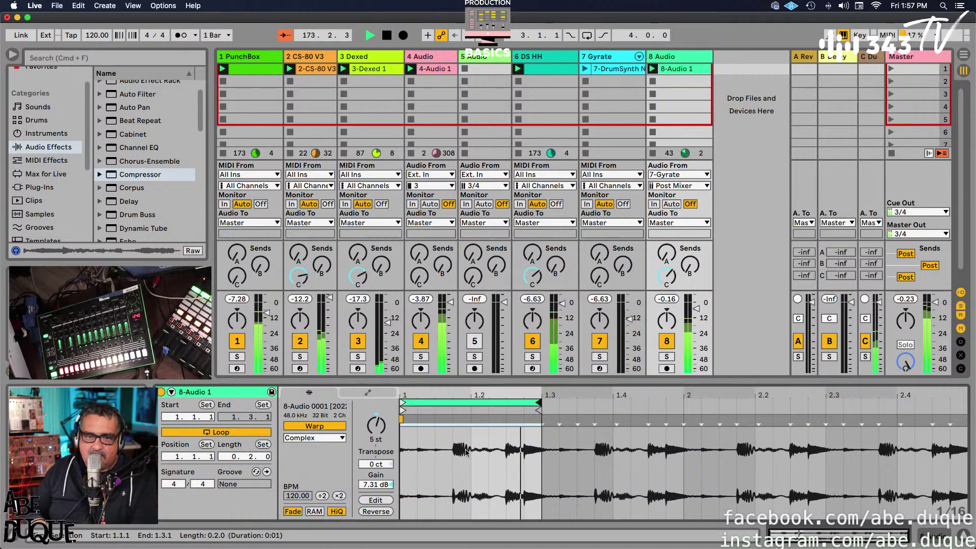
- Show the clip's Track Volume envelope and draw a one-sixteenth drop to silence just before beat 1.2
{"action": "left_click", "coordinate": [368, 392]}
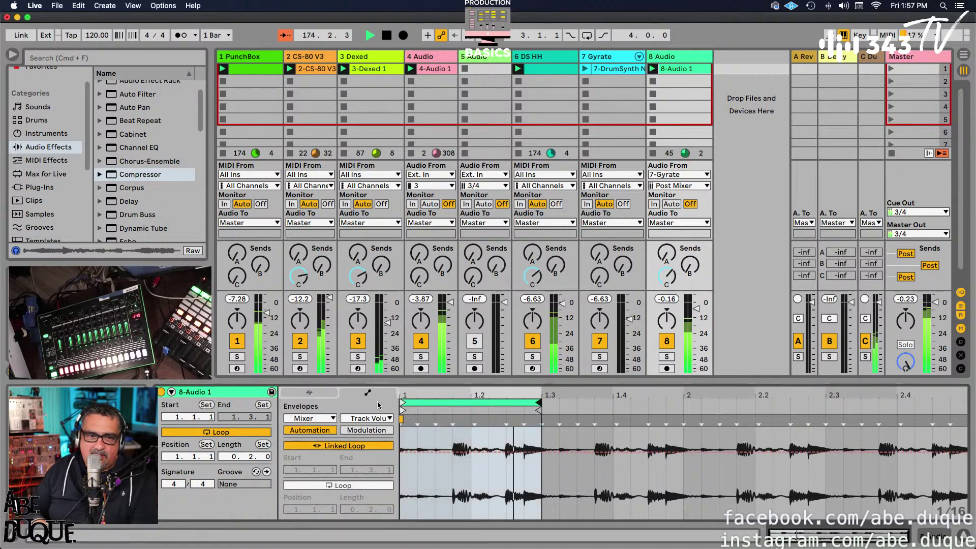
{"action": "left_click", "coordinate": [310, 418]}
{"action": "left_click", "coordinate": [370, 418]}
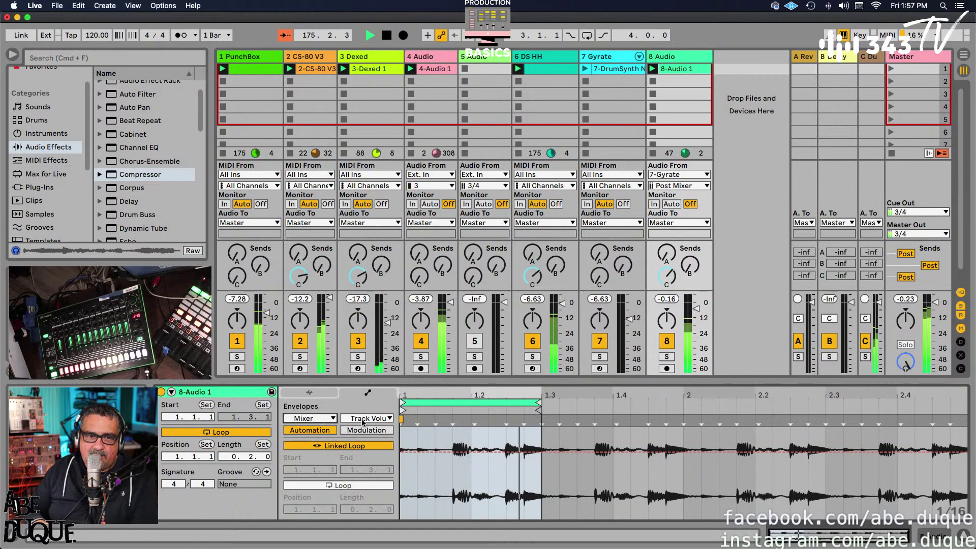
{"action": "left_click", "coordinate": [371, 419]}
{"action": "left_click", "coordinate": [370, 419]}
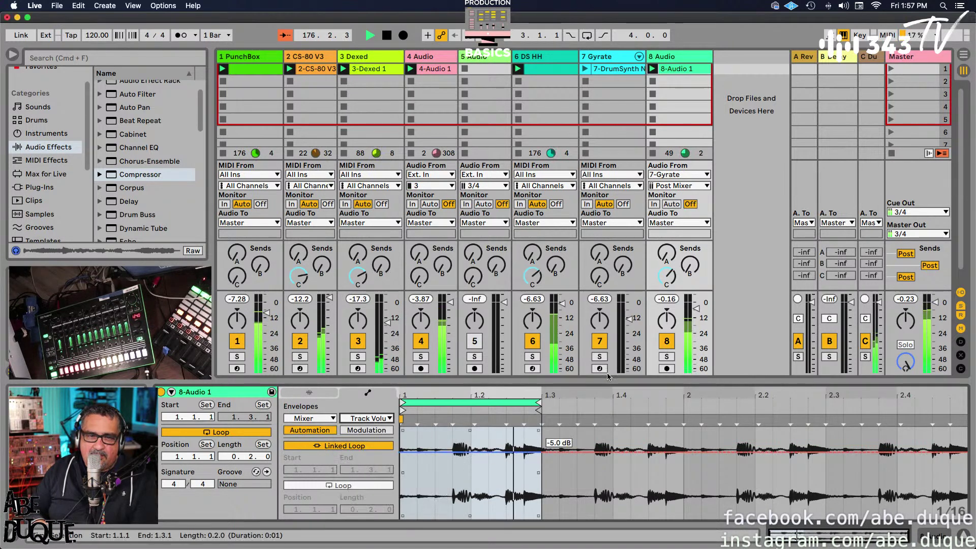
{"action": "left_click", "coordinate": [830, 35]}
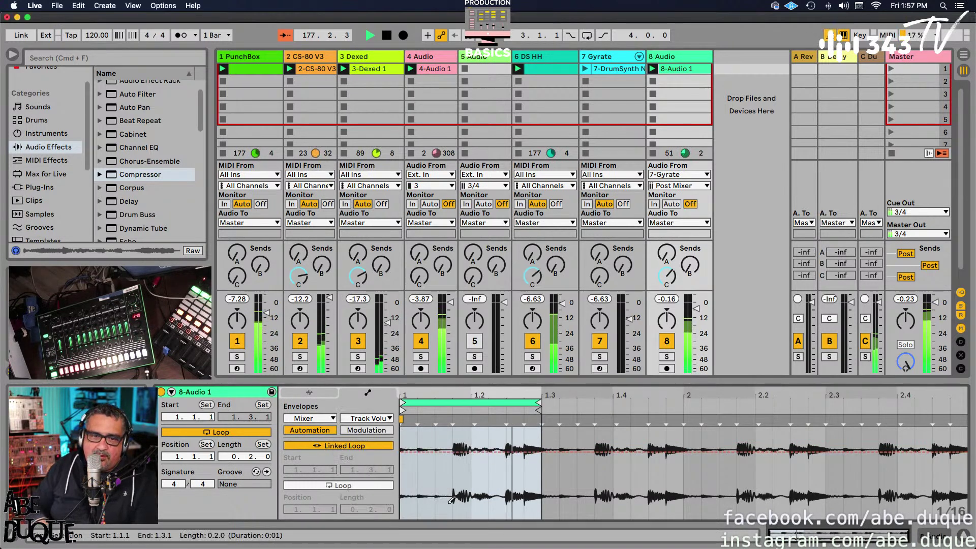
{"action": "left_click_drag", "start_coordinate": [461, 466], "coordinate": [463, 542]}
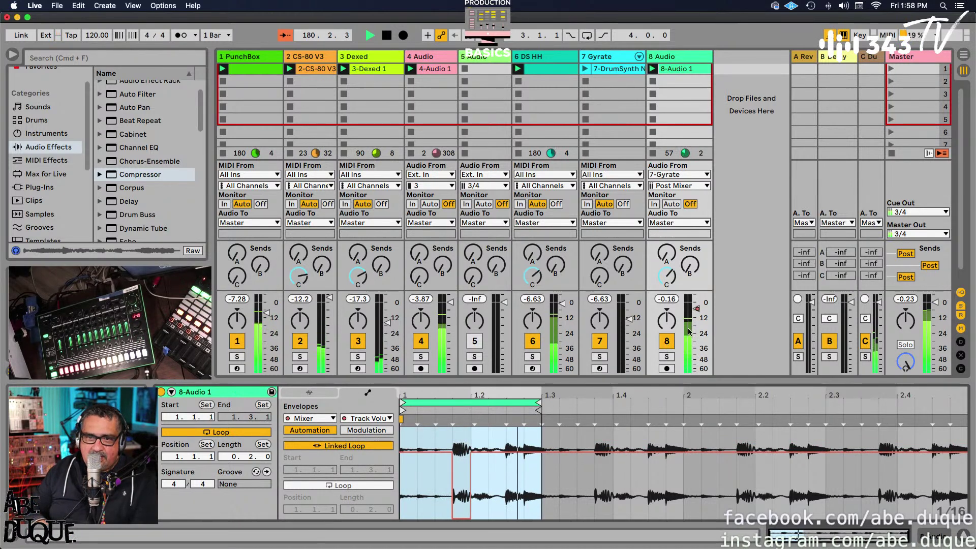
{"action": "right_click", "coordinate": [699, 312]}
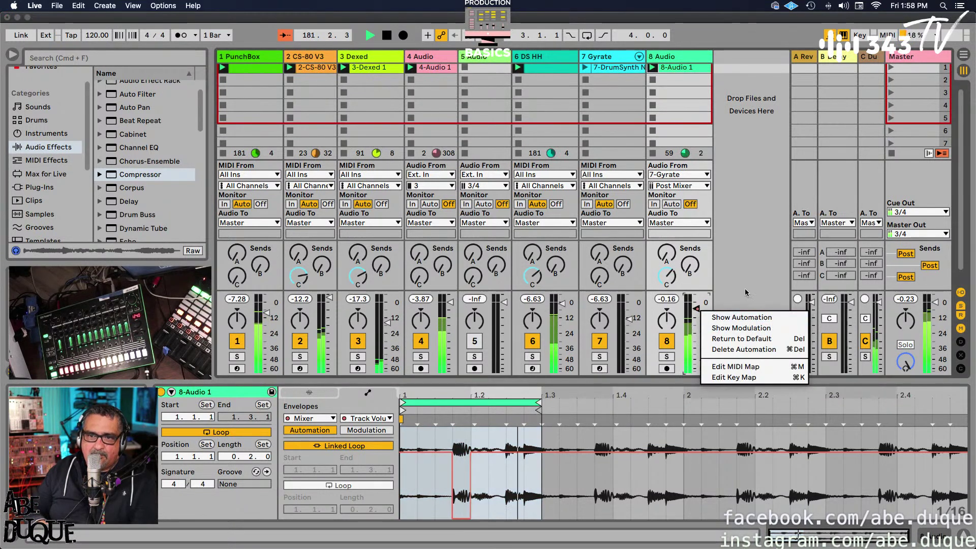
{"action": "left_click", "coordinate": [936, 302]}
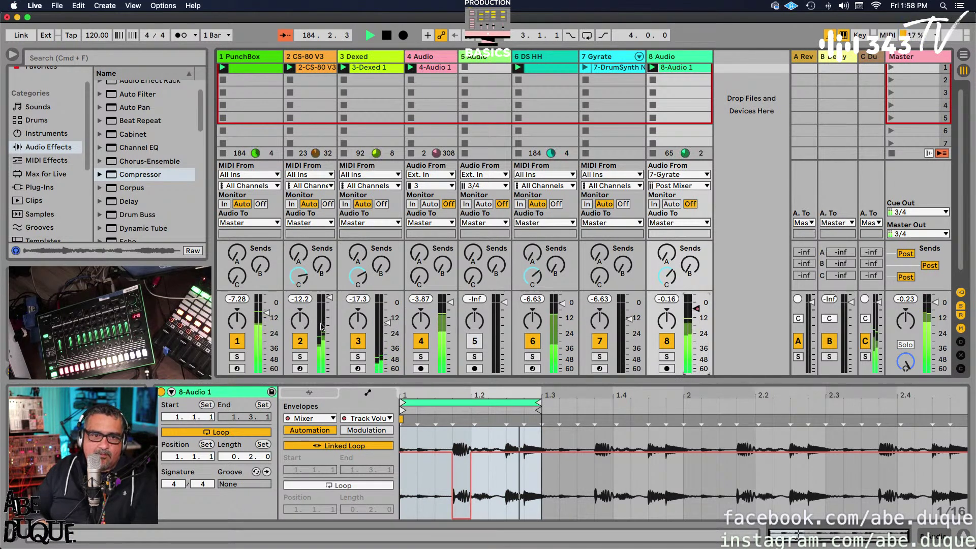
- Open the Moog Multimode Filter on the CS-80 V3 track and adjust its cutoff while the set plays
{"action": "left_click", "coordinate": [321, 57]}
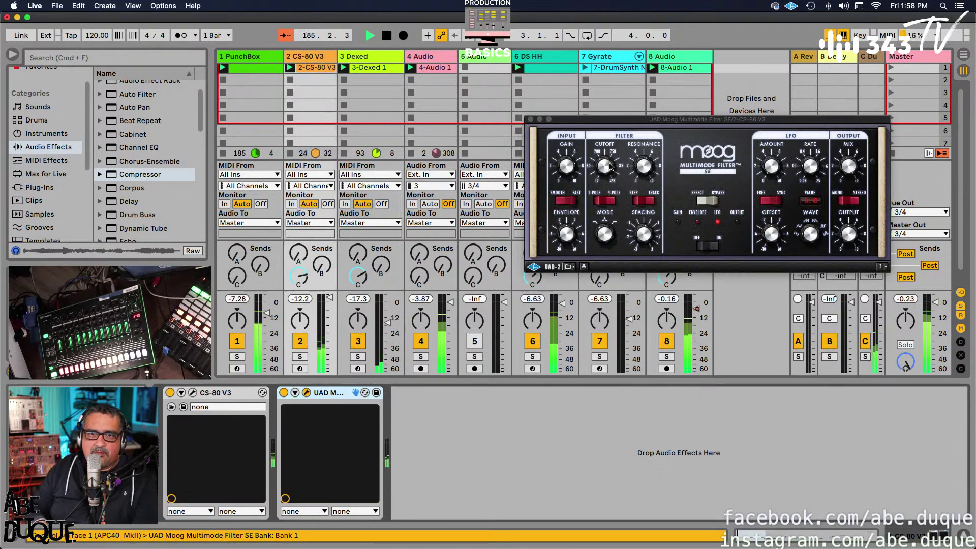
{"action": "left_click", "coordinate": [609, 154]}
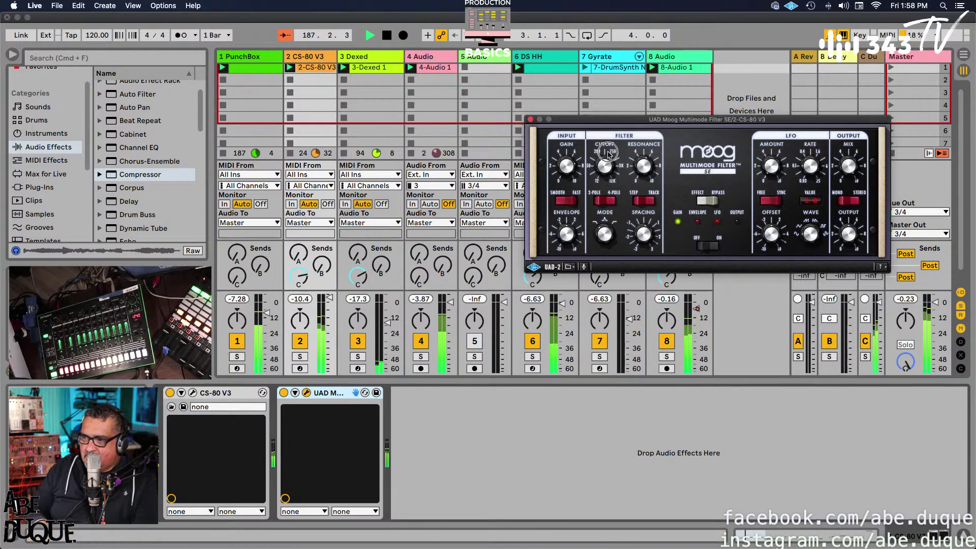
{"action": "left_click_drag", "start_coordinate": [609, 153], "coordinate": [614, 179]}
- Open the Moog Multimode Filter on the Dexed track and adjust its cutoff during playback
{"action": "left_click", "coordinate": [364, 58]}
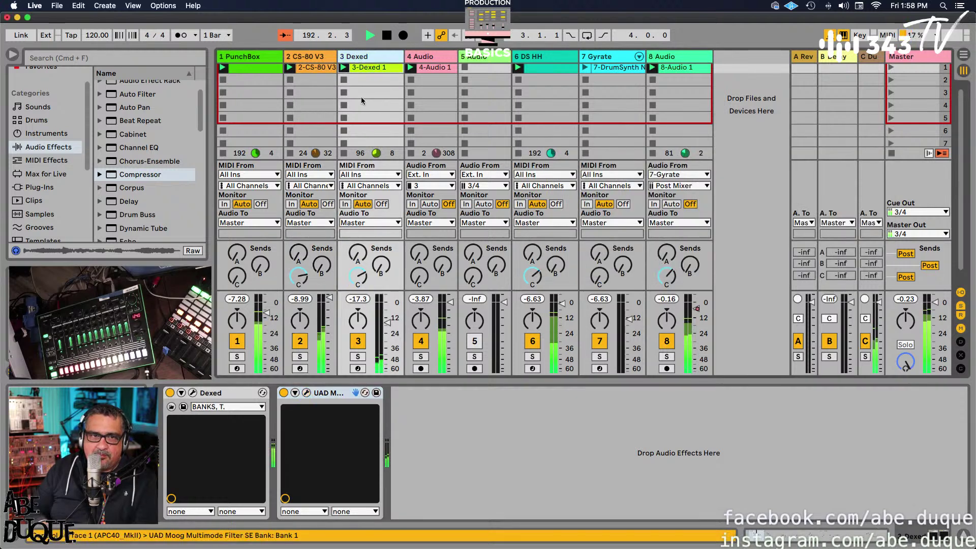
{"action": "left_click", "coordinate": [307, 394]}
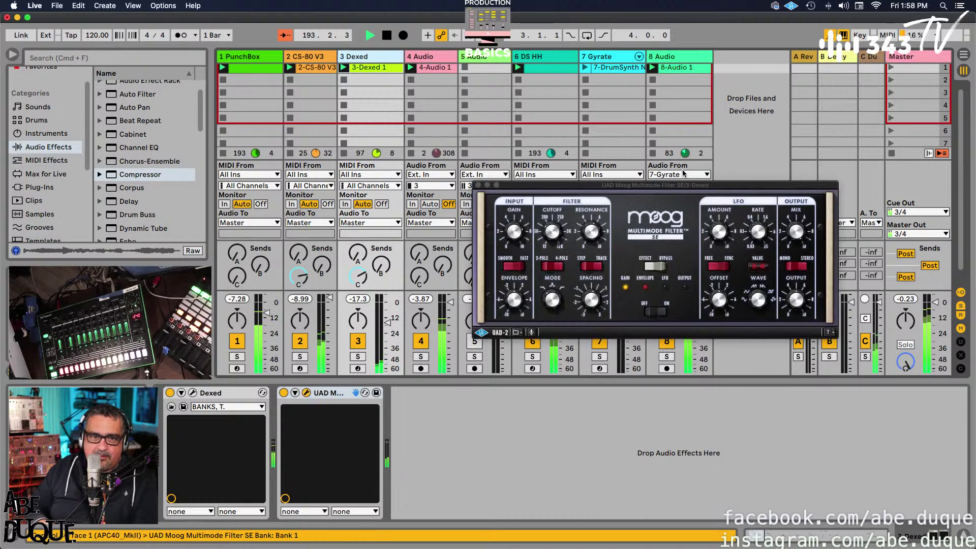
{"action": "left_click", "coordinate": [543, 235]}
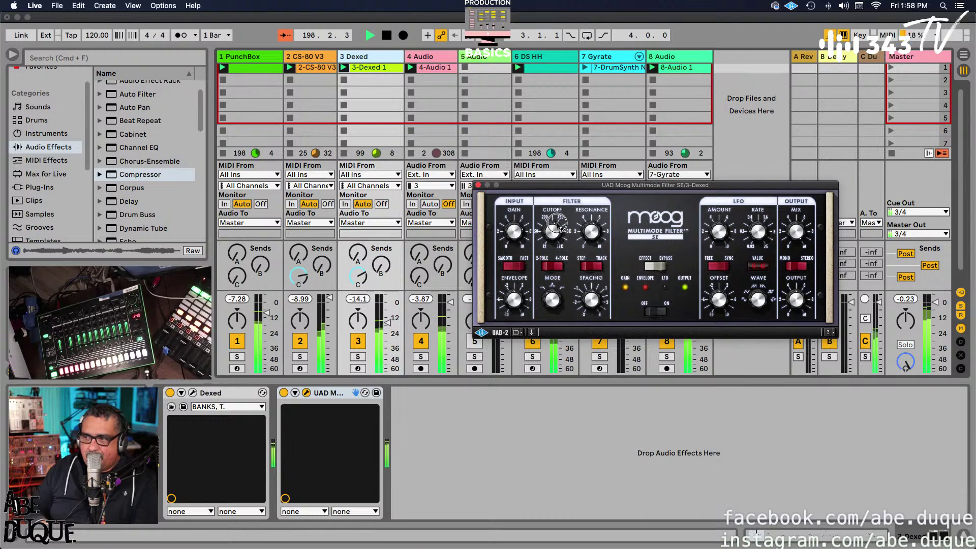
- Stop playback and save the Live Set as "cat" in the GreatestTragedy_03142022 folder
{"action": "left_click", "coordinate": [387, 36]}
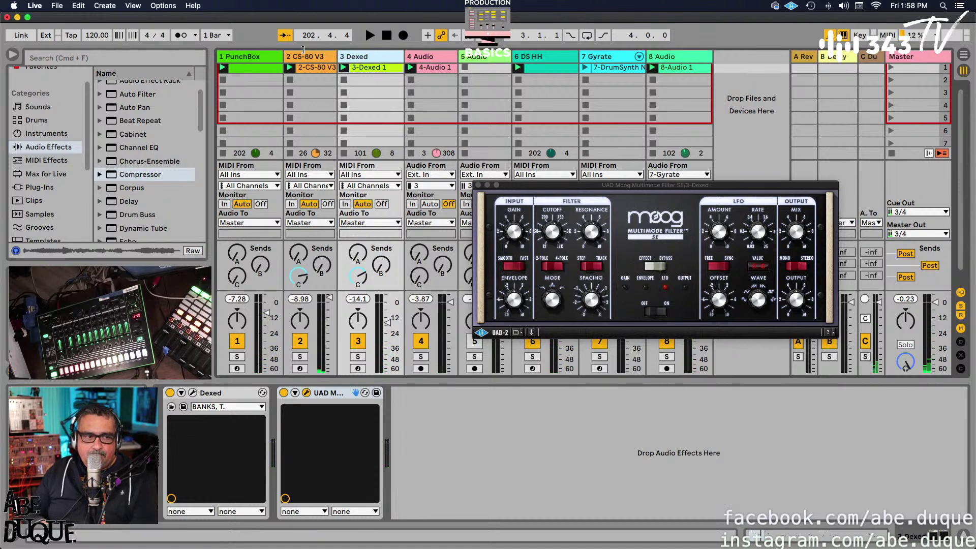
{"action": "left_click", "coordinate": [36, 5]}
{"action": "mouse_move", "coordinate": [57, 6]}
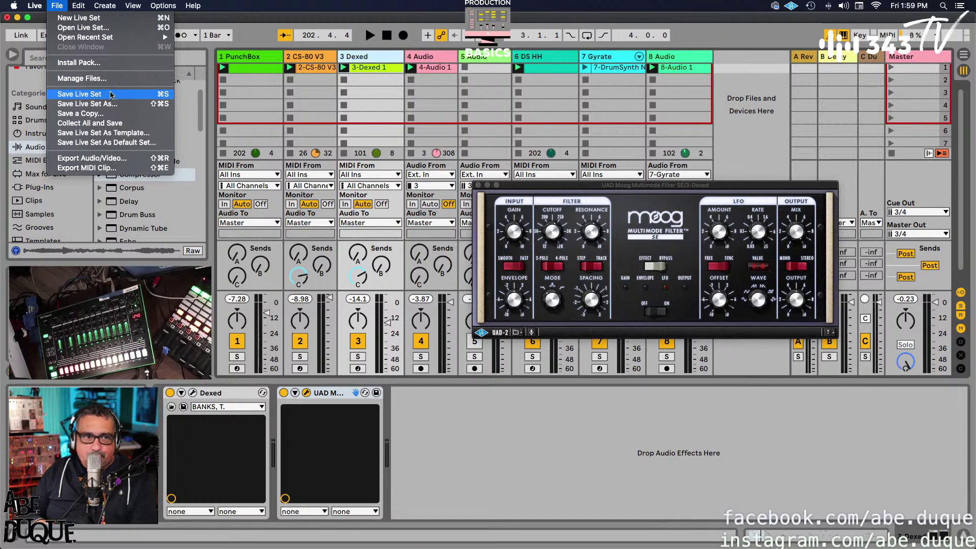
{"action": "left_click", "coordinate": [111, 95]}
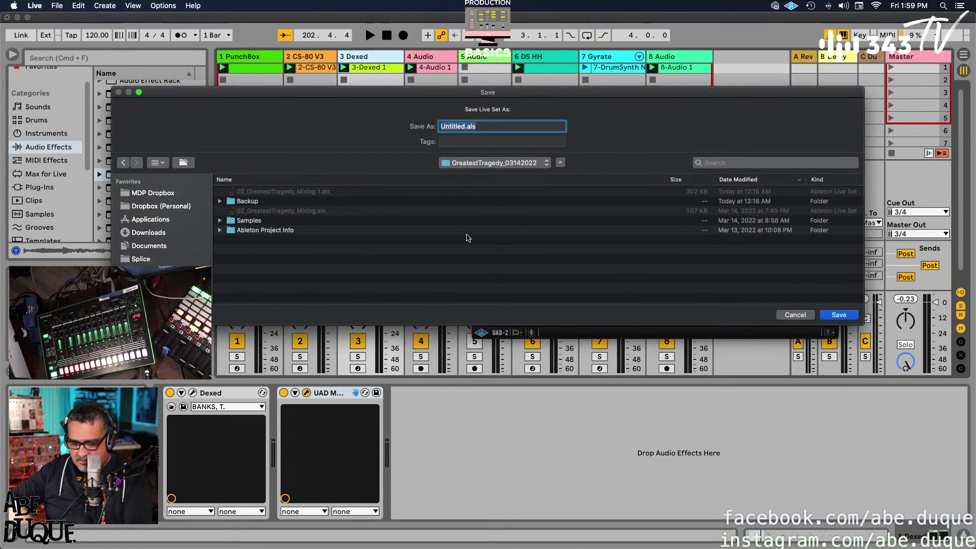
{"action": "type", "text": "cat"}
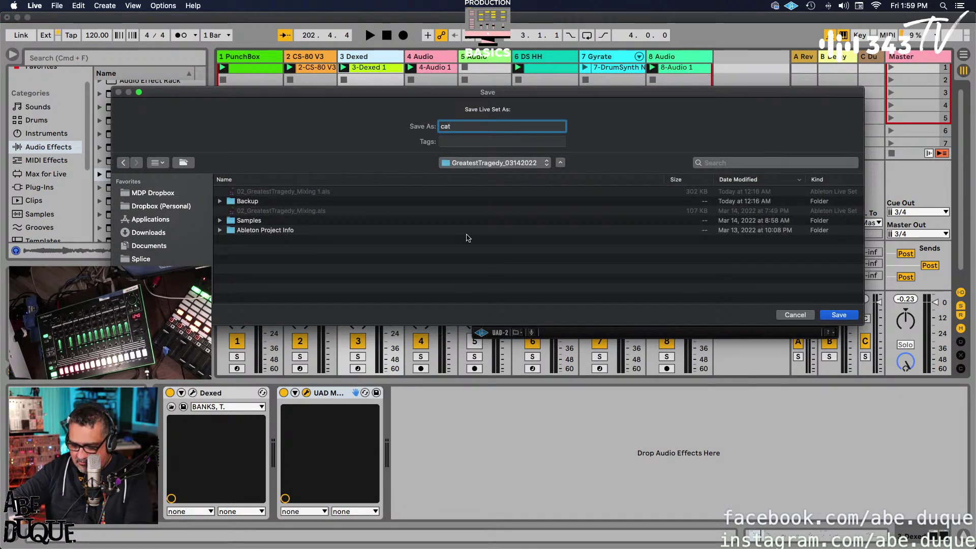
{"action": "key", "text": "Return"}
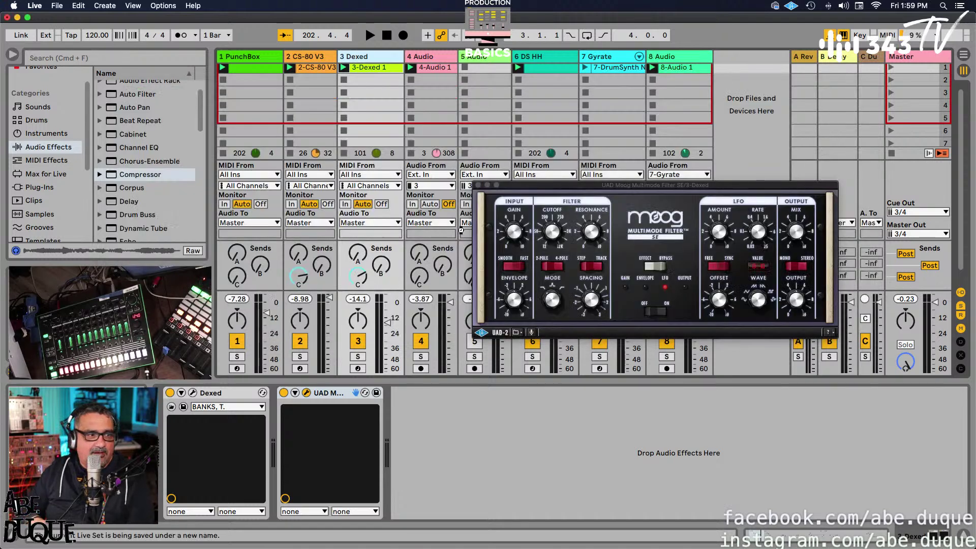